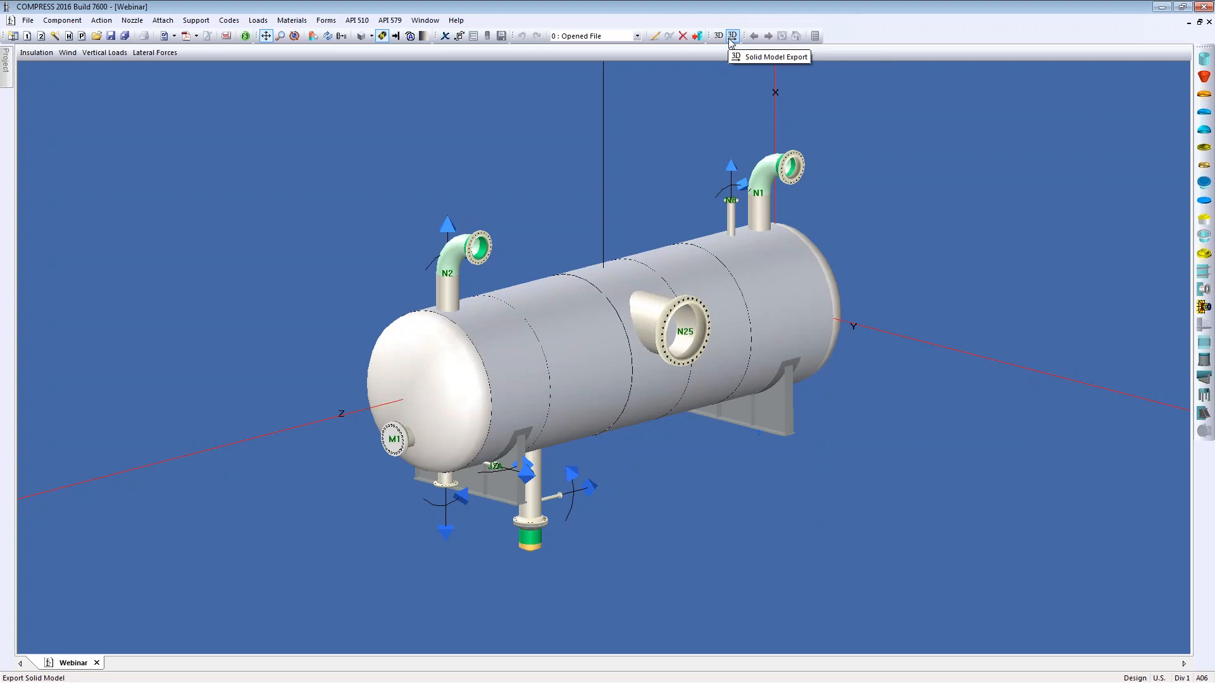
Export the vessel's solid model as Codeware XML 3D file Webinar.xml3d in the Webinar - INV folder, replacing the existing file
{"action": "left_click", "coordinate": [731, 36]}
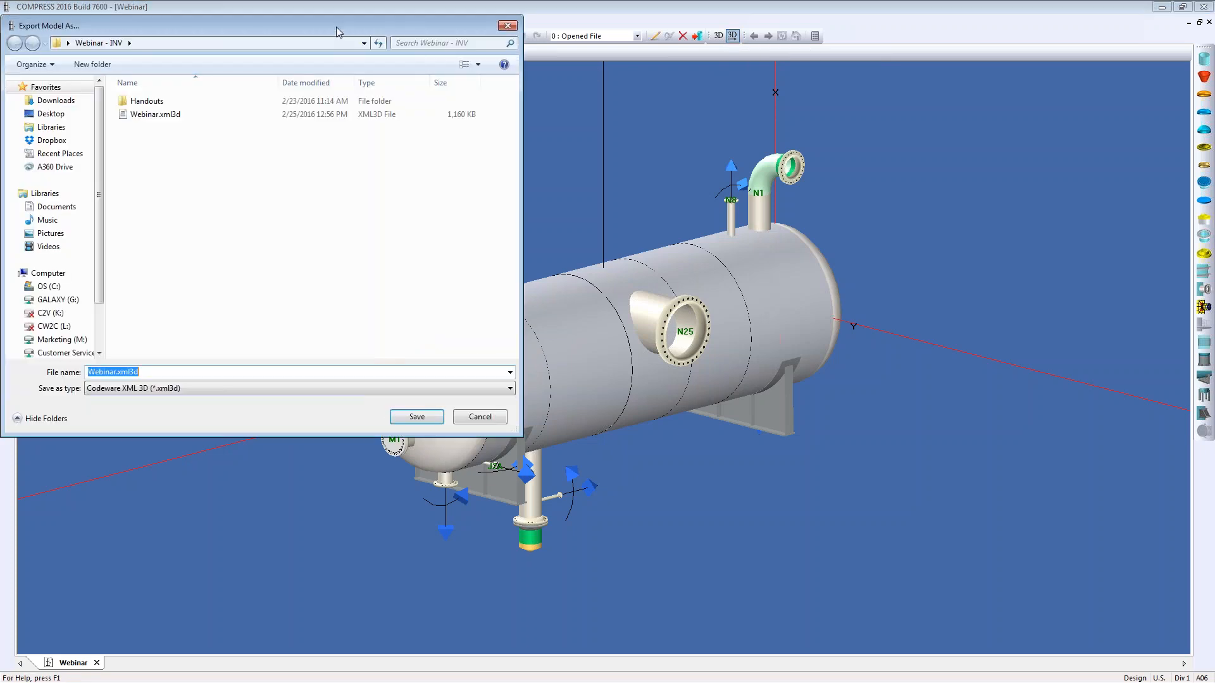
{"action": "left_click_drag", "start_coordinate": [336, 32], "coordinate": [600, 135]}
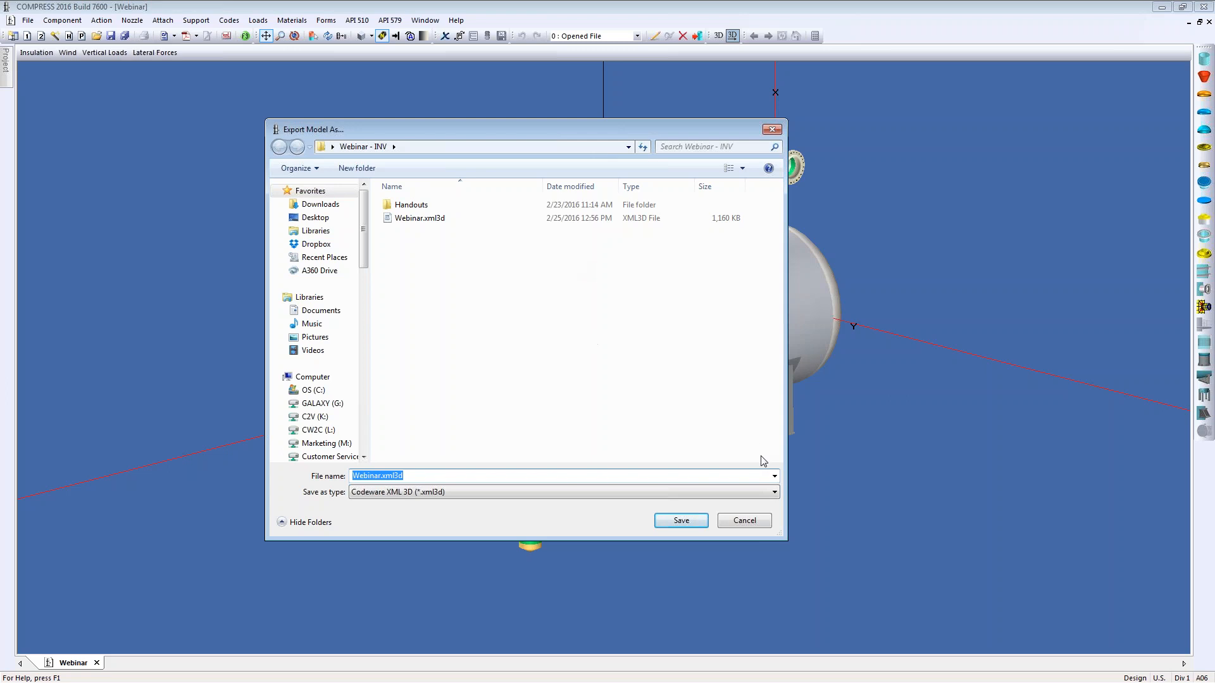
{"action": "left_click", "coordinate": [775, 492]}
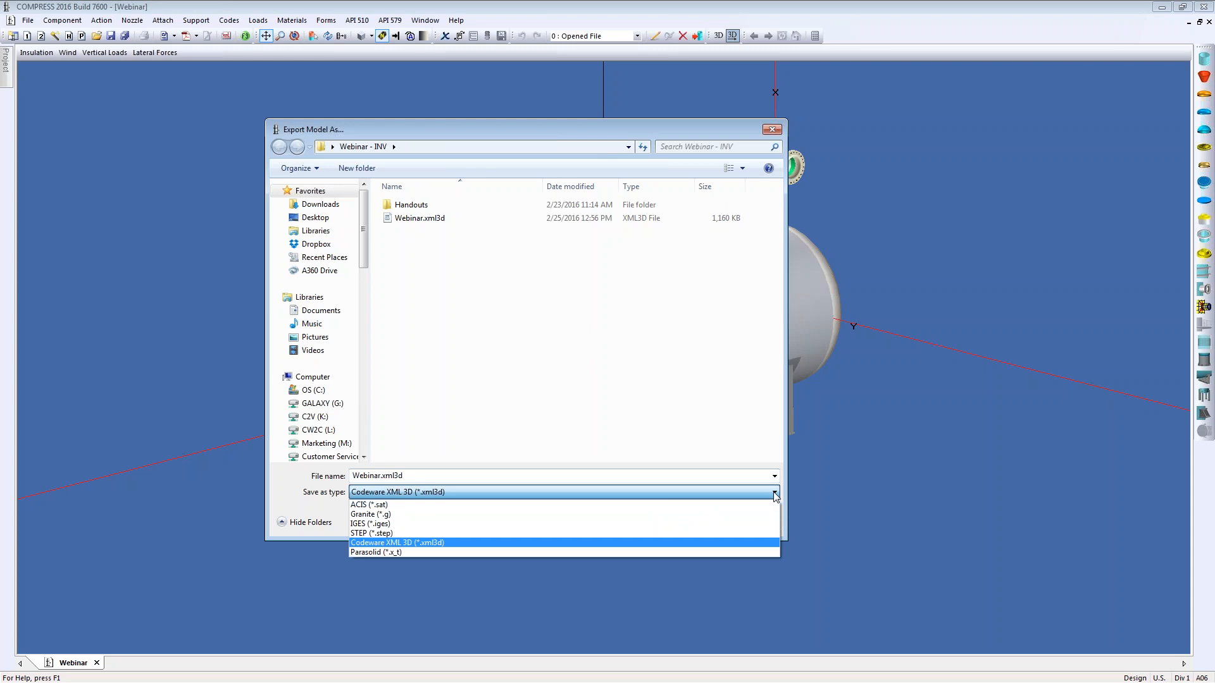
{"action": "left_click", "coordinate": [640, 543]}
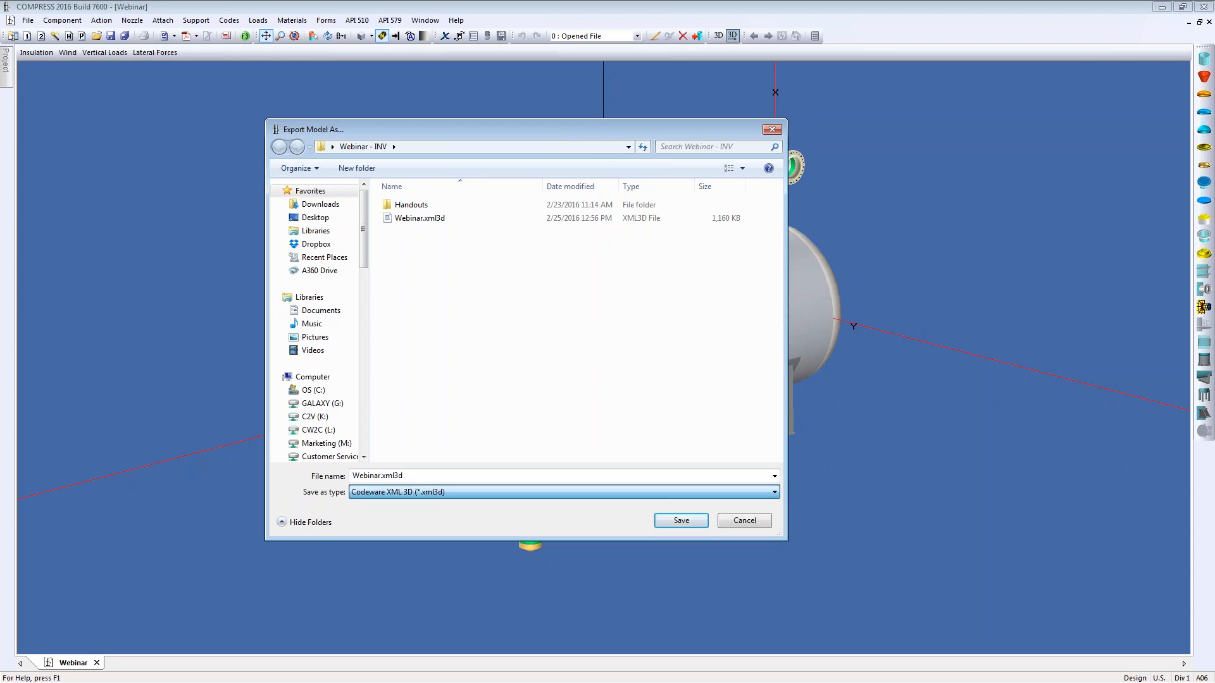
{"action": "left_click", "coordinate": [672, 526]}
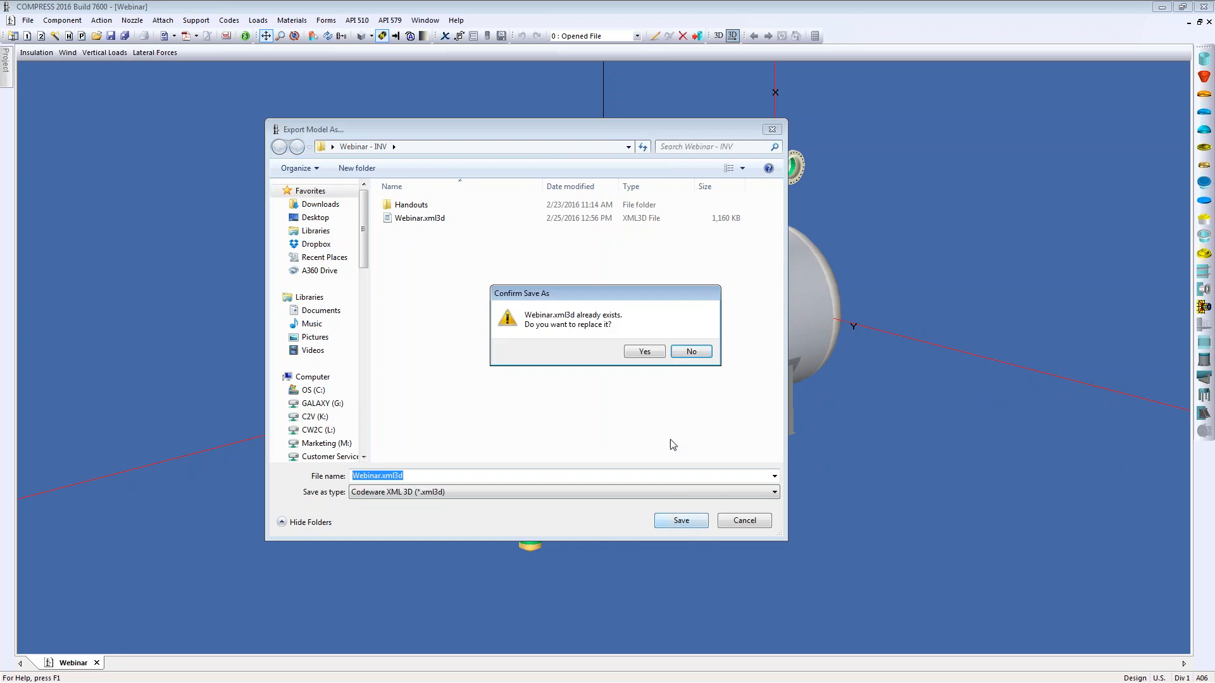
{"action": "left_click", "coordinate": [651, 352]}
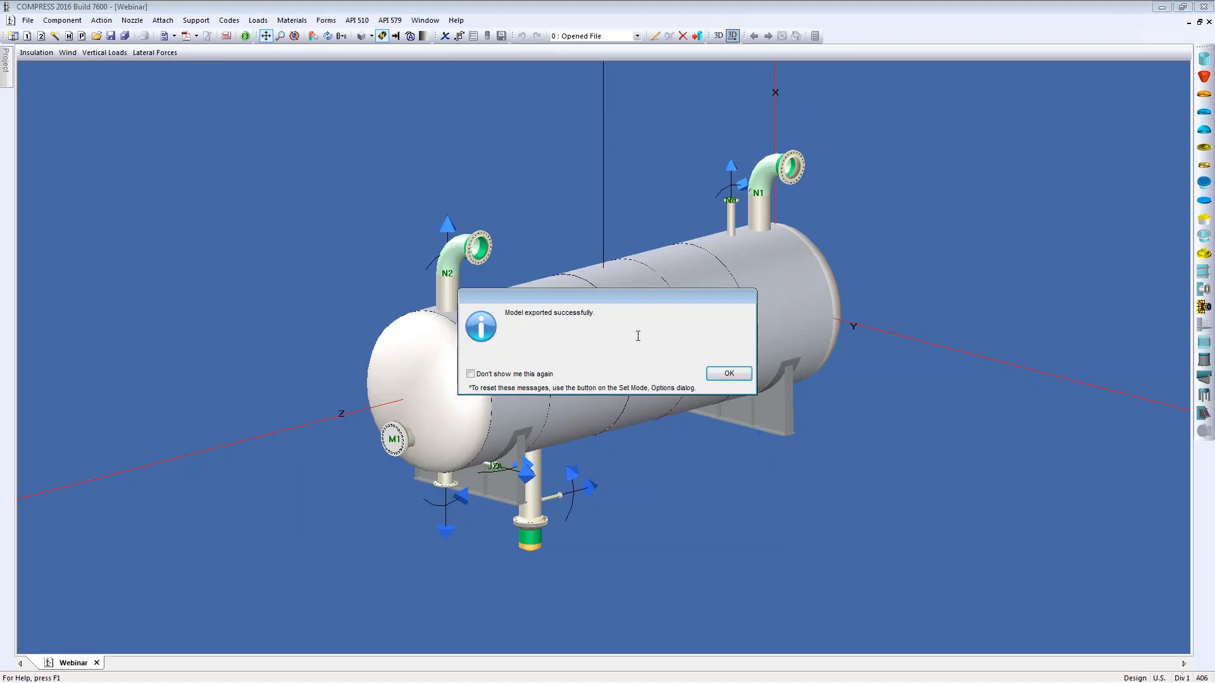
{"action": "left_click", "coordinate": [717, 373]}
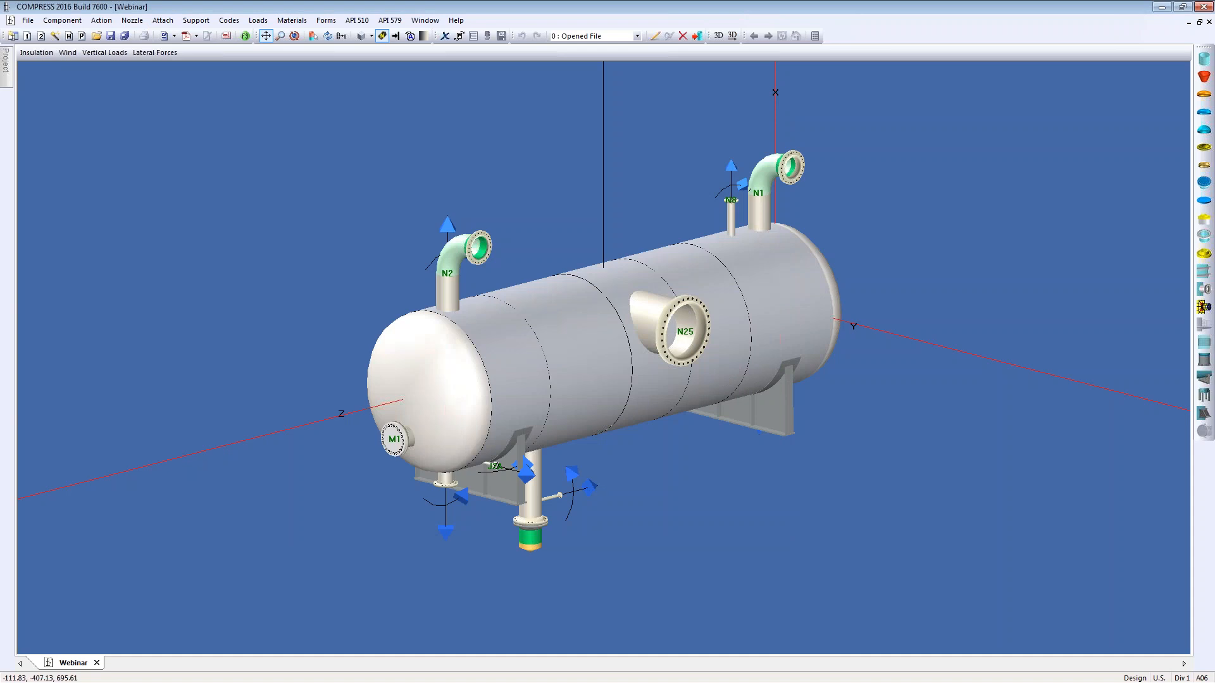
Switch to Autodesk Inventor, open the Codeware Interface application options and review the general import preferences and default folders
{"action": "key", "text": "alt+Tab"}
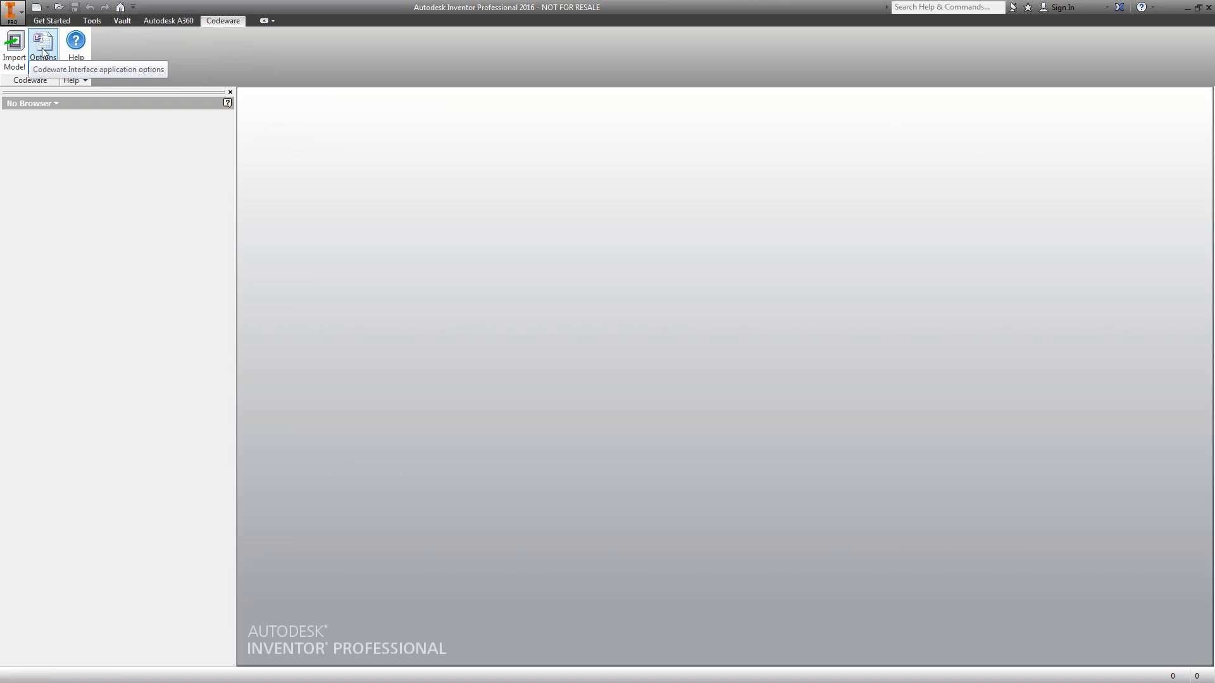
{"action": "left_click", "coordinate": [85, 81]}
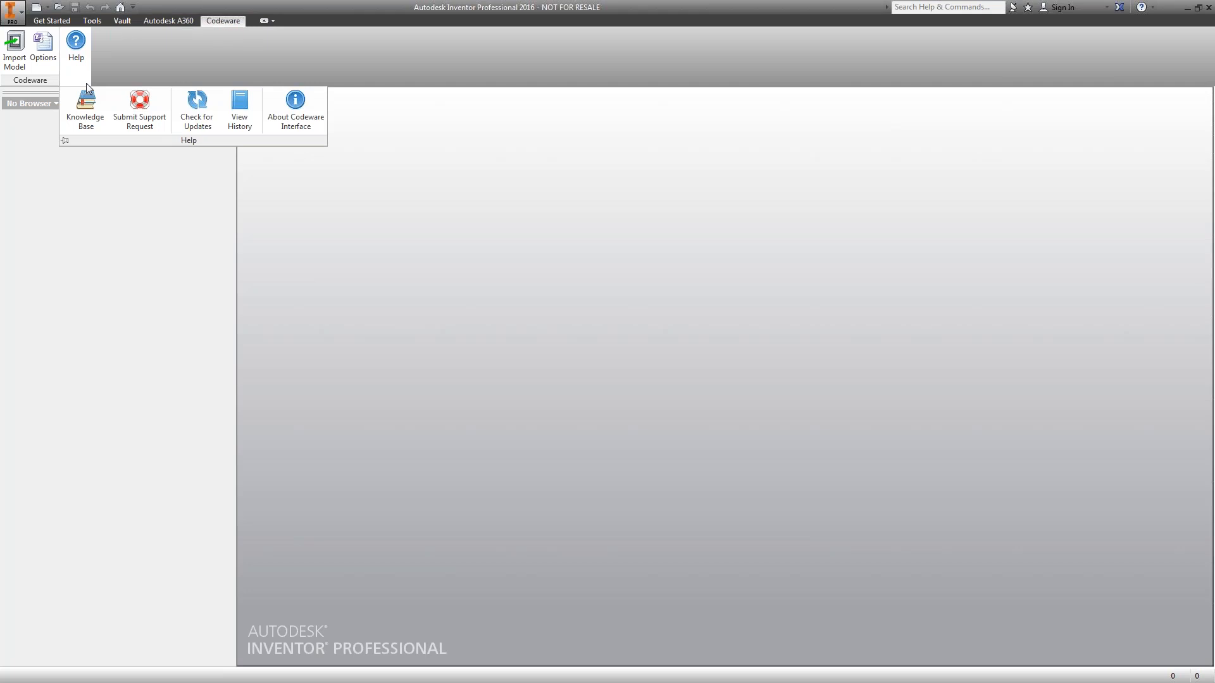
{"action": "left_click", "coordinate": [44, 60]}
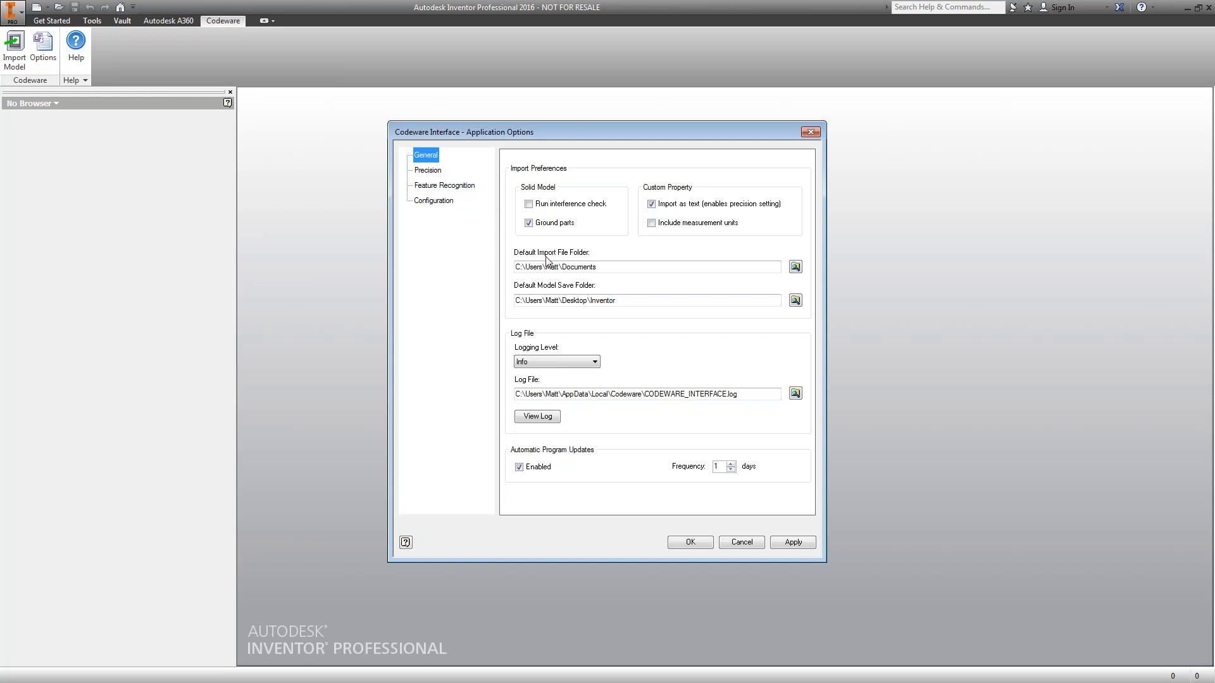
{"action": "left_click", "coordinate": [609, 266]}
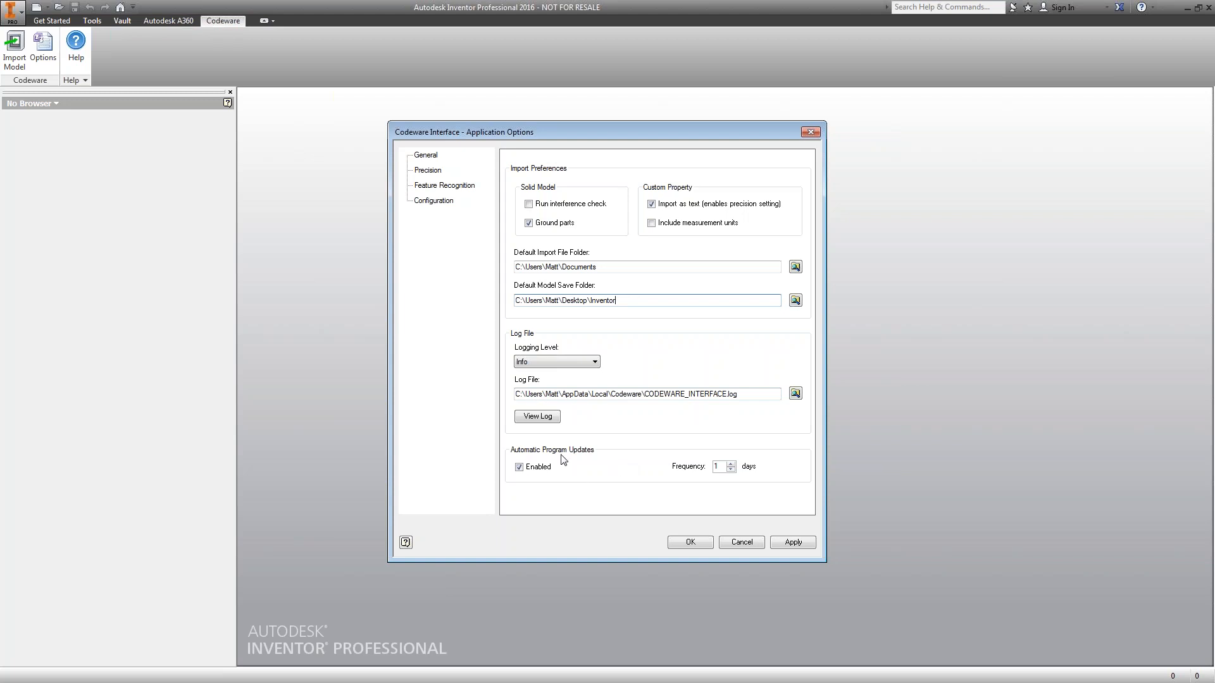
Set the decimal precision to None for Pressure, Temperature, Weight and Capacity, and apply the change
{"action": "left_click", "coordinate": [428, 171]}
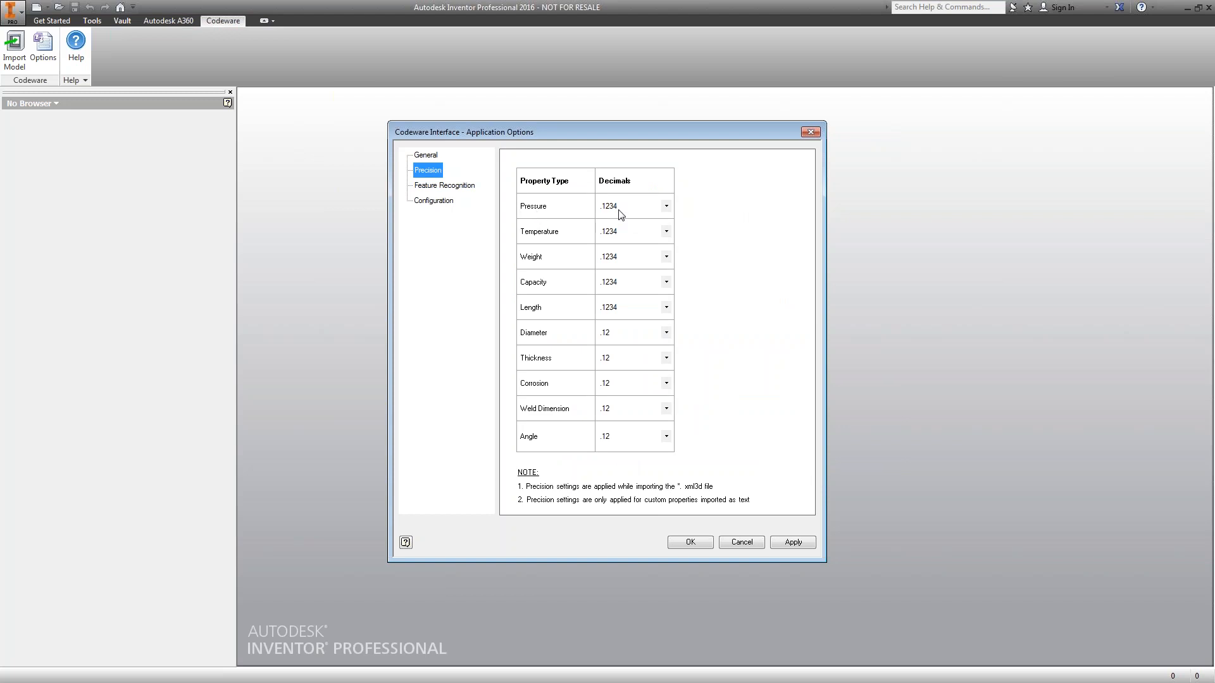
{"action": "left_click", "coordinate": [666, 207]}
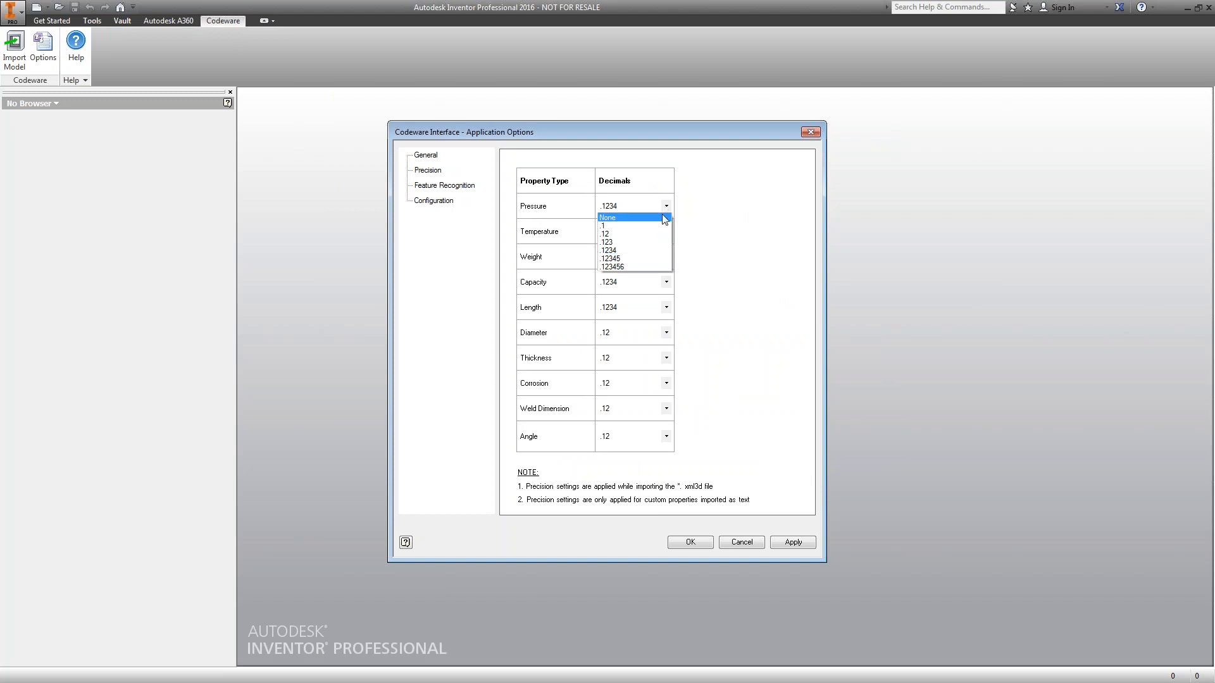
{"action": "left_click", "coordinate": [663, 217]}
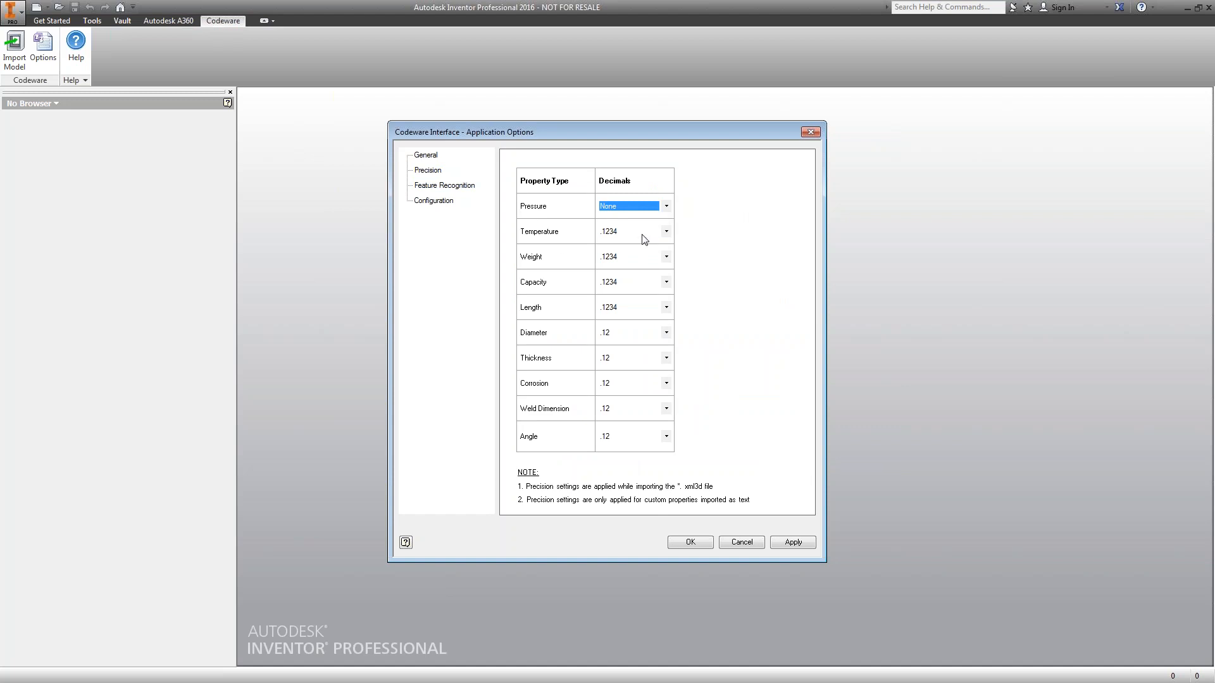
{"action": "left_click", "coordinate": [666, 232]}
{"action": "left_click", "coordinate": [657, 241]}
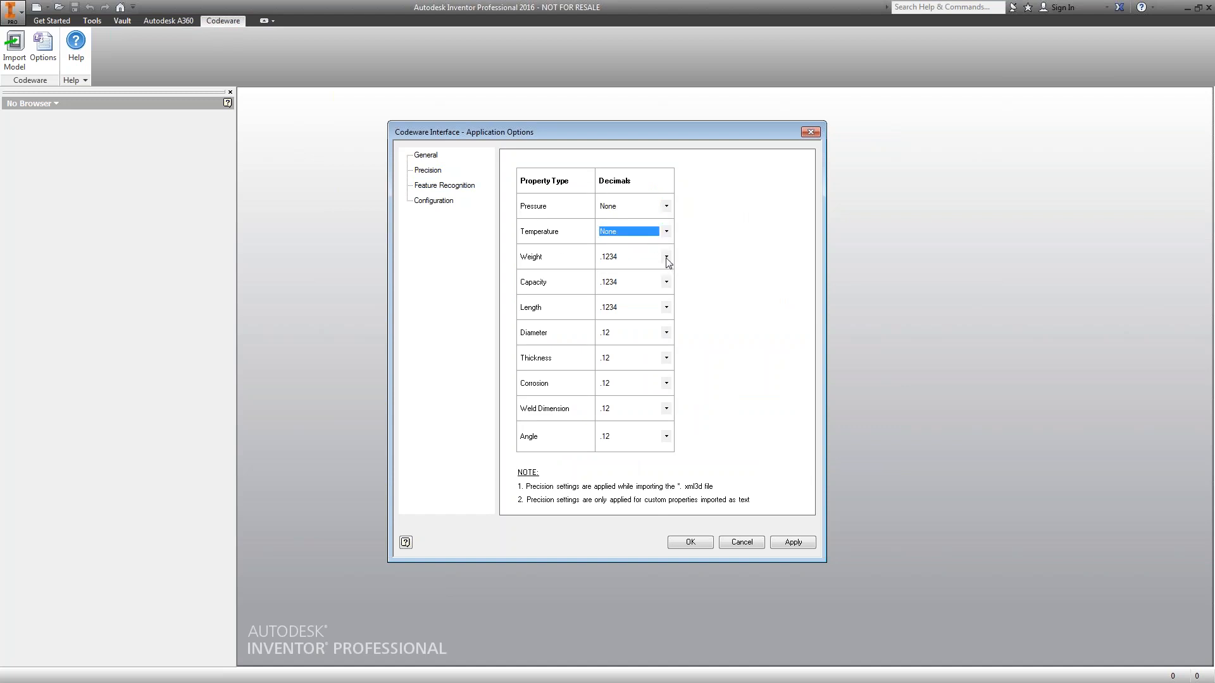
{"action": "left_click", "coordinate": [666, 257]}
{"action": "left_click", "coordinate": [658, 267]}
{"action": "left_click", "coordinate": [666, 282]}
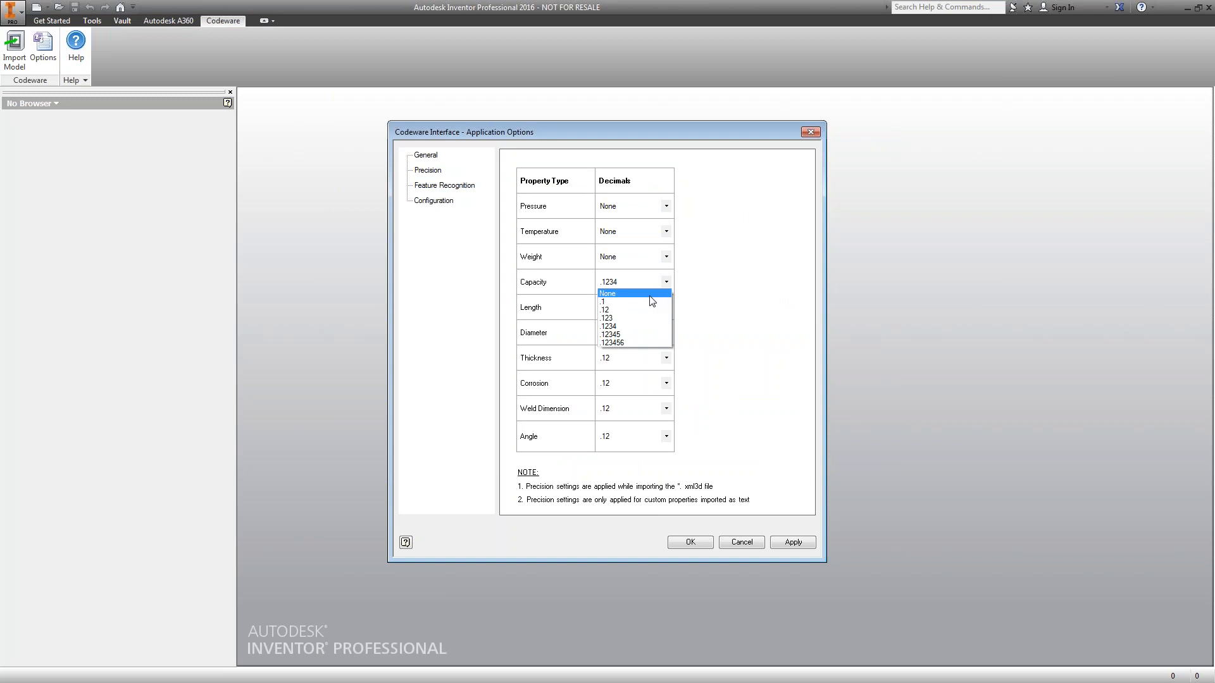
{"action": "left_click", "coordinate": [650, 294]}
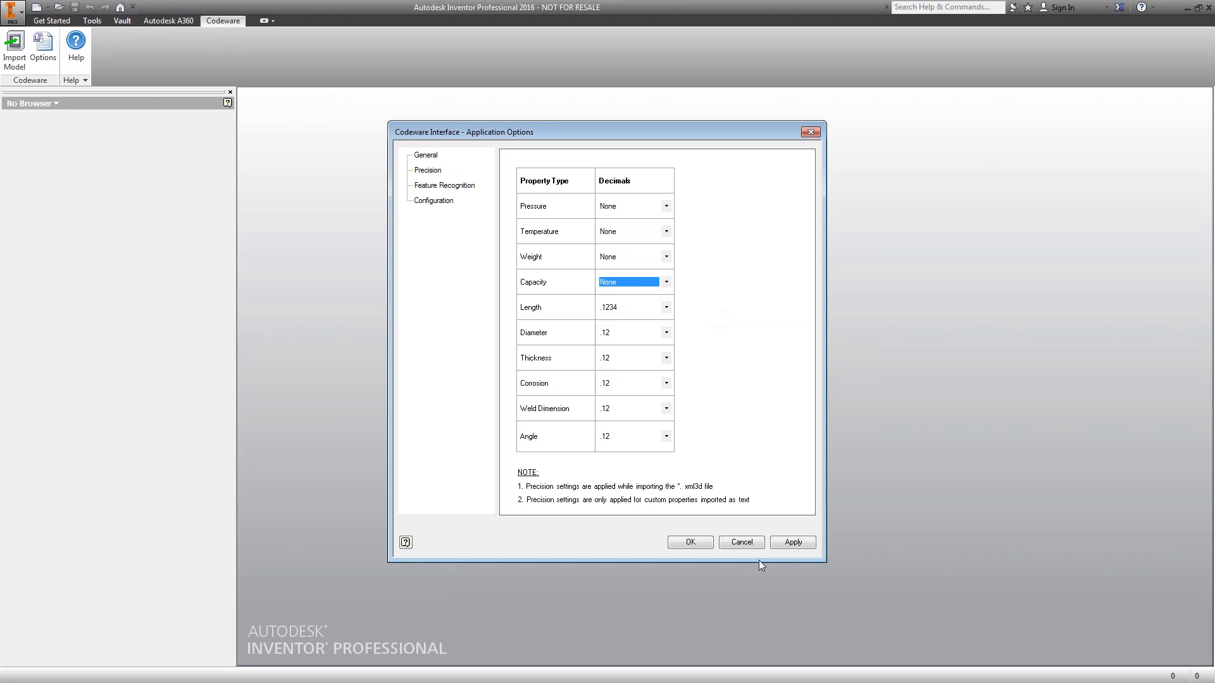
{"action": "left_click", "coordinate": [795, 544]}
Review the Chamber feature recognition options and the Assembly Representation configuration options, then accept the application options
{"action": "left_click", "coordinate": [459, 186]}
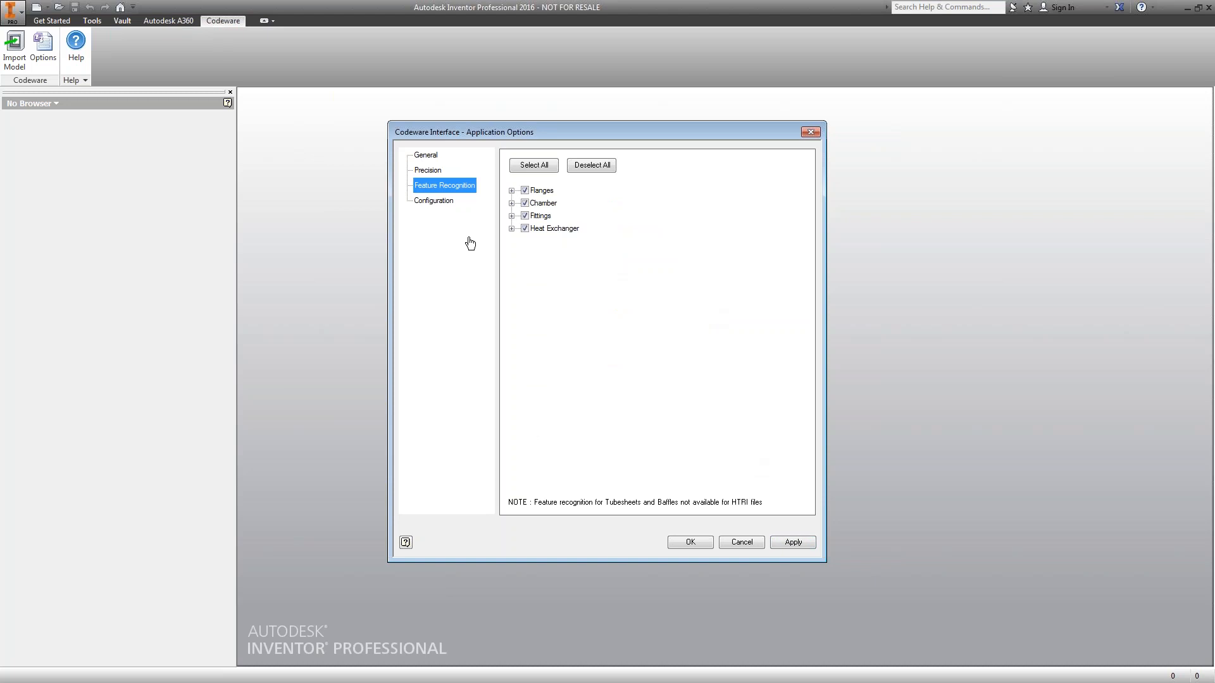
{"action": "left_click", "coordinate": [512, 203]}
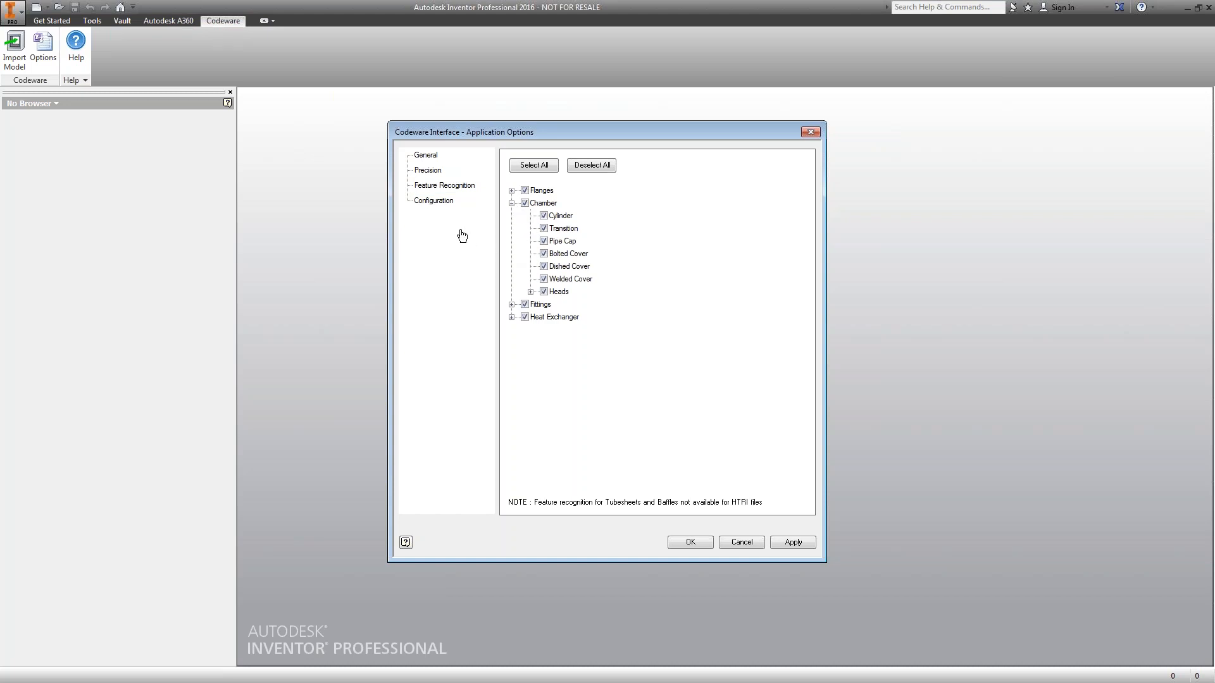
{"action": "left_click", "coordinate": [439, 203]}
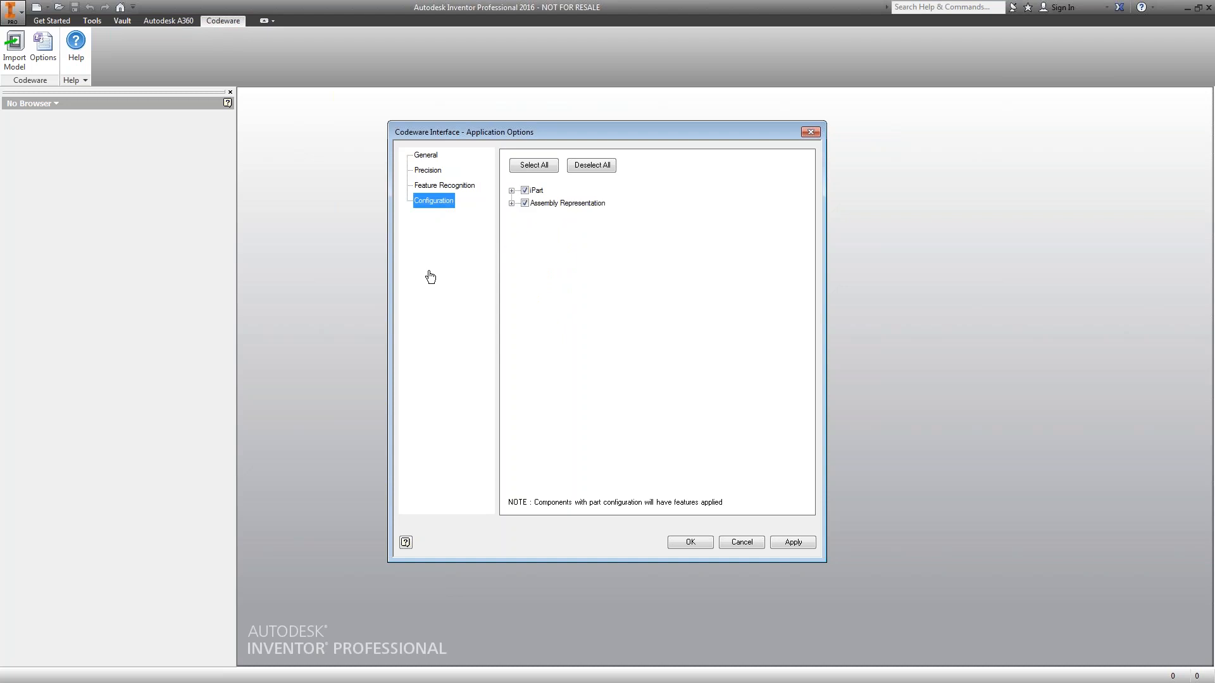
{"action": "left_click", "coordinate": [511, 203]}
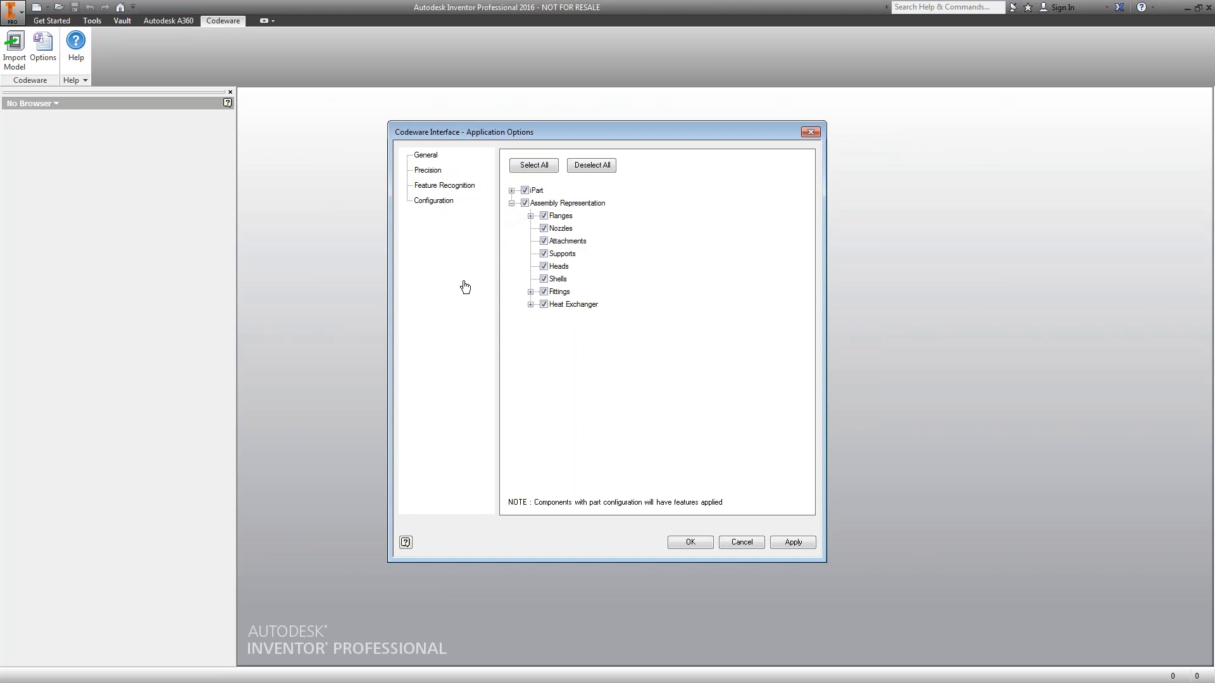
{"action": "left_click", "coordinate": [530, 216]}
{"action": "left_click", "coordinate": [530, 216]}
{"action": "left_click", "coordinate": [696, 543]}
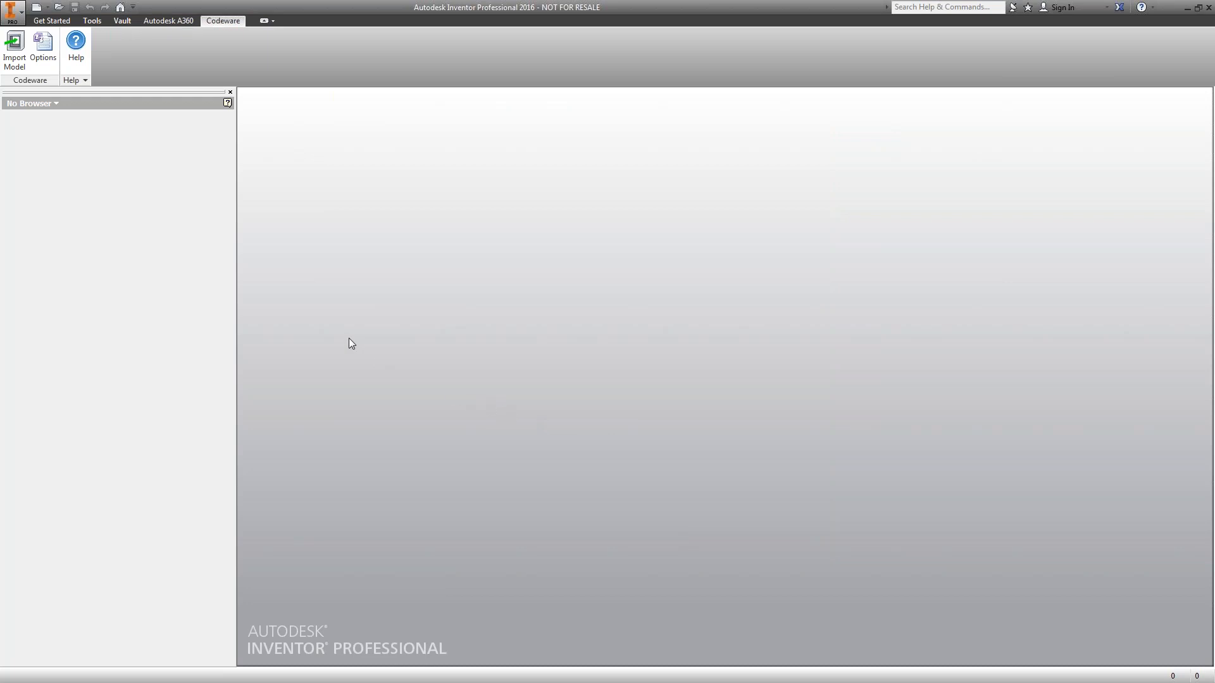
Import the COMPRESS file Webinar.xml3d from the Webinar - INV folder through the Codeware Interface
{"action": "left_click", "coordinate": [16, 51]}
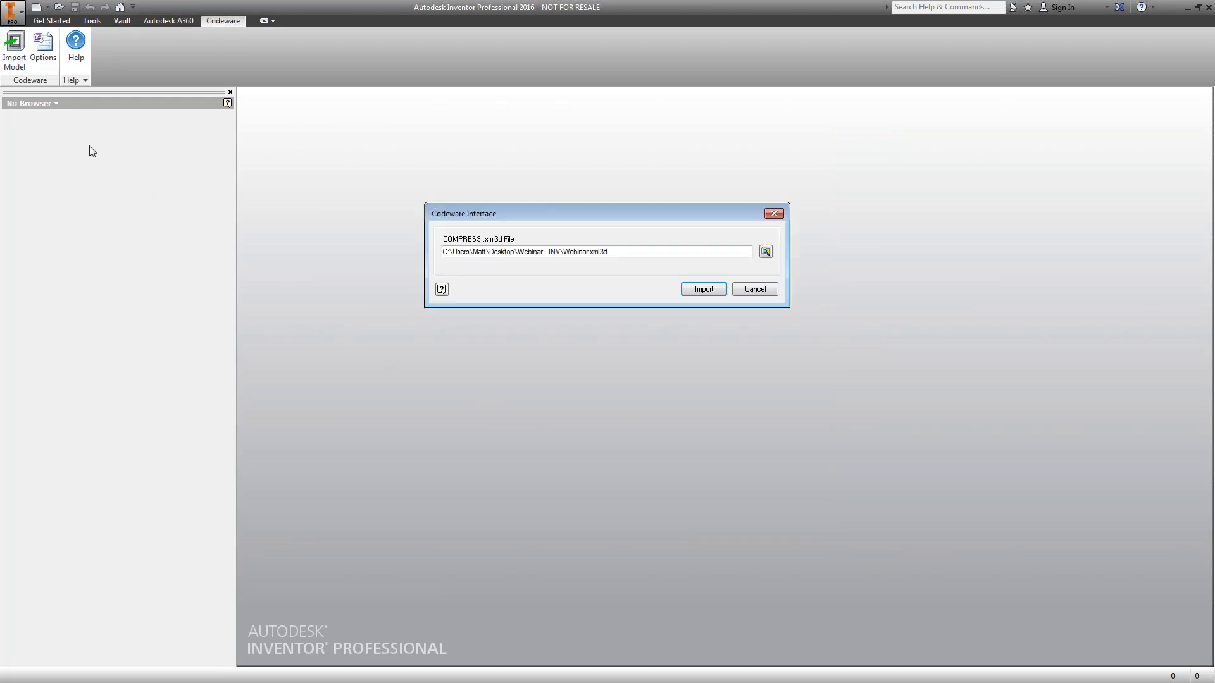
{"action": "left_click", "coordinate": [765, 251]}
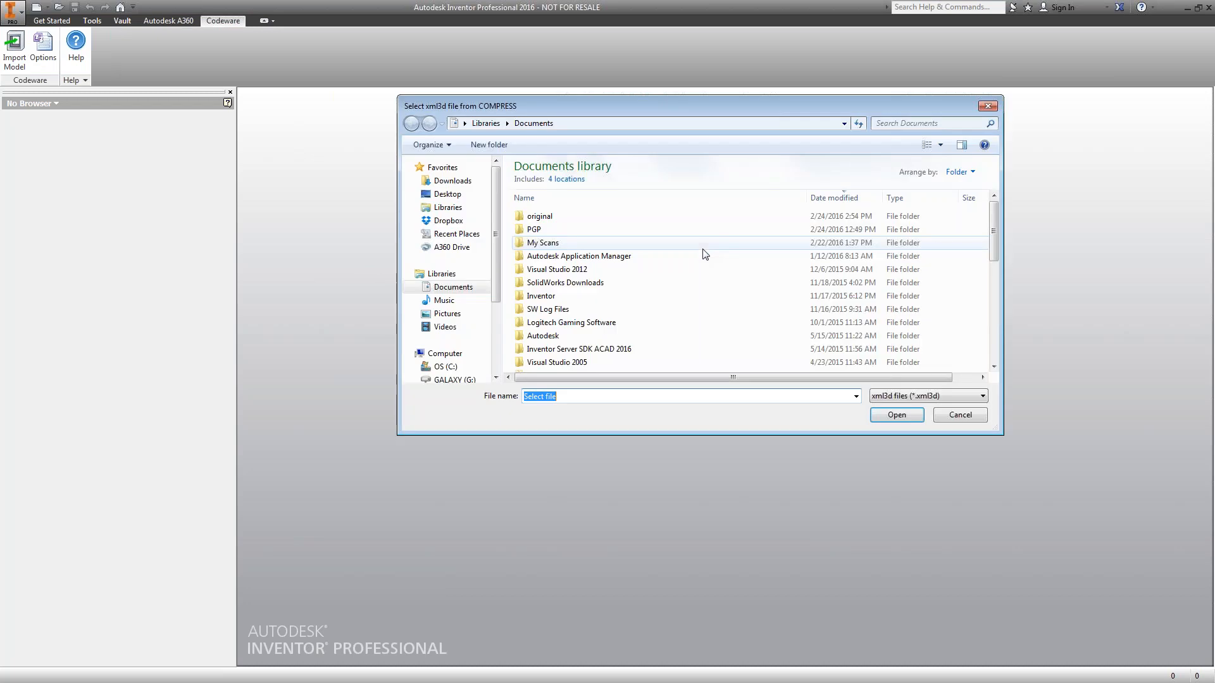
{"action": "left_click", "coordinate": [467, 234]}
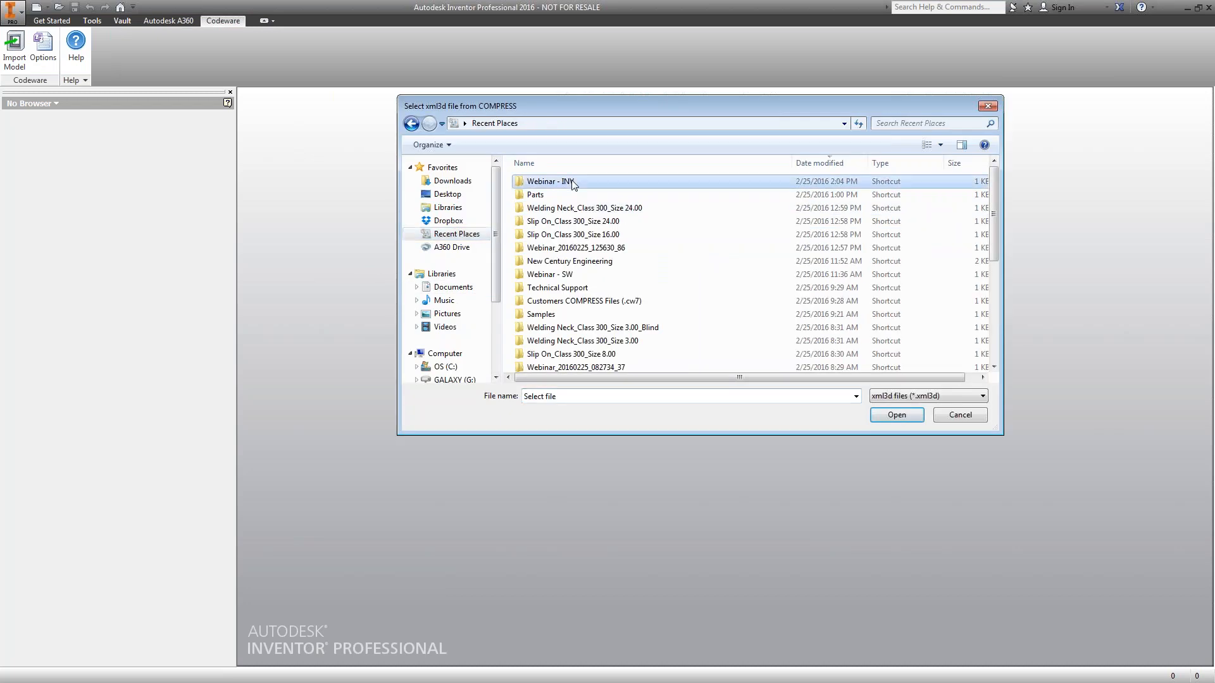
{"action": "double_click", "coordinate": [572, 184]}
{"action": "left_click", "coordinate": [582, 193]}
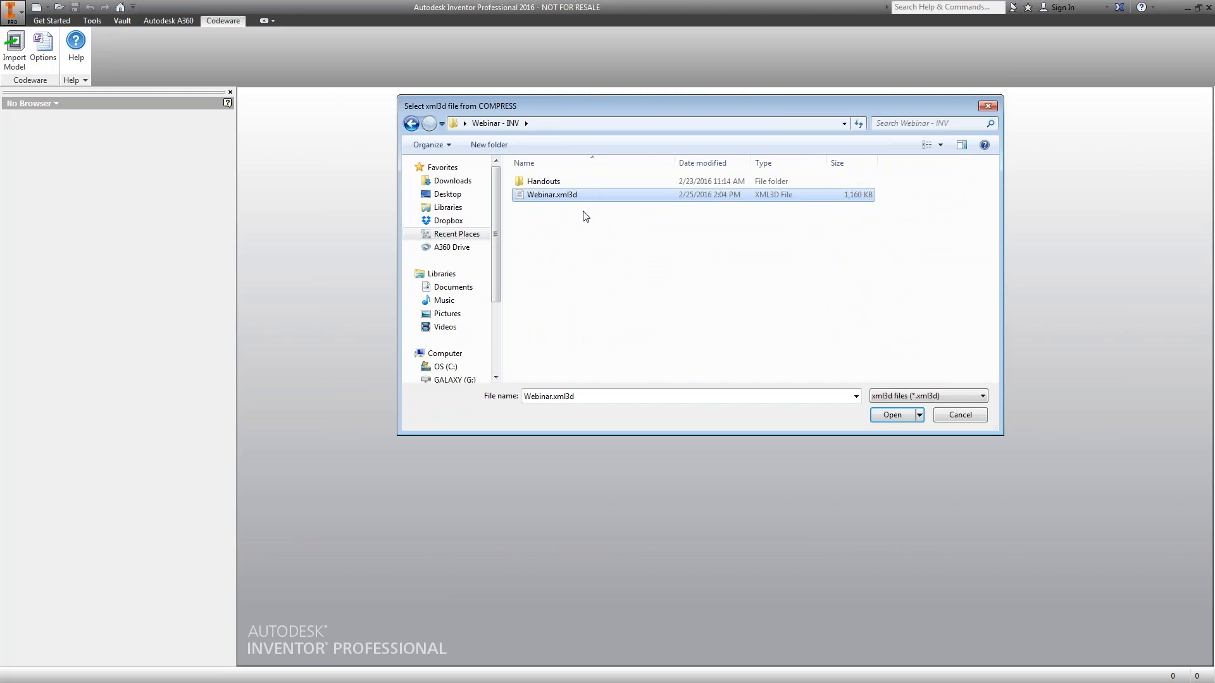
{"action": "left_click", "coordinate": [892, 414]}
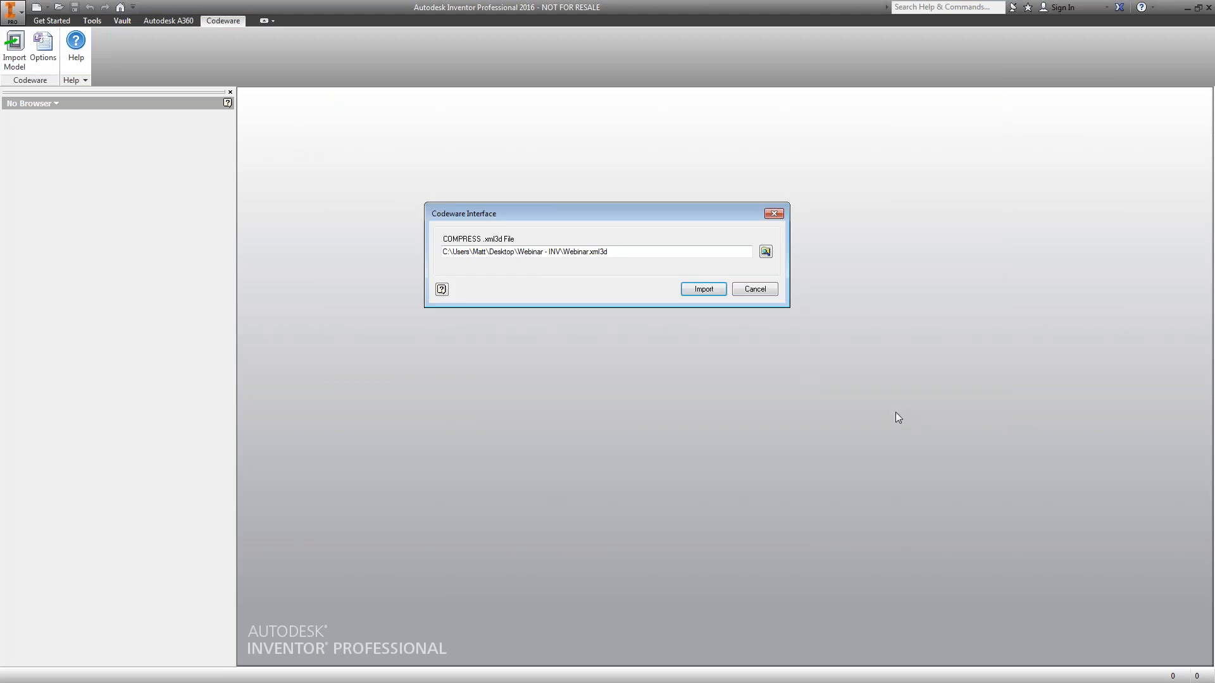
{"action": "left_click", "coordinate": [716, 291]}
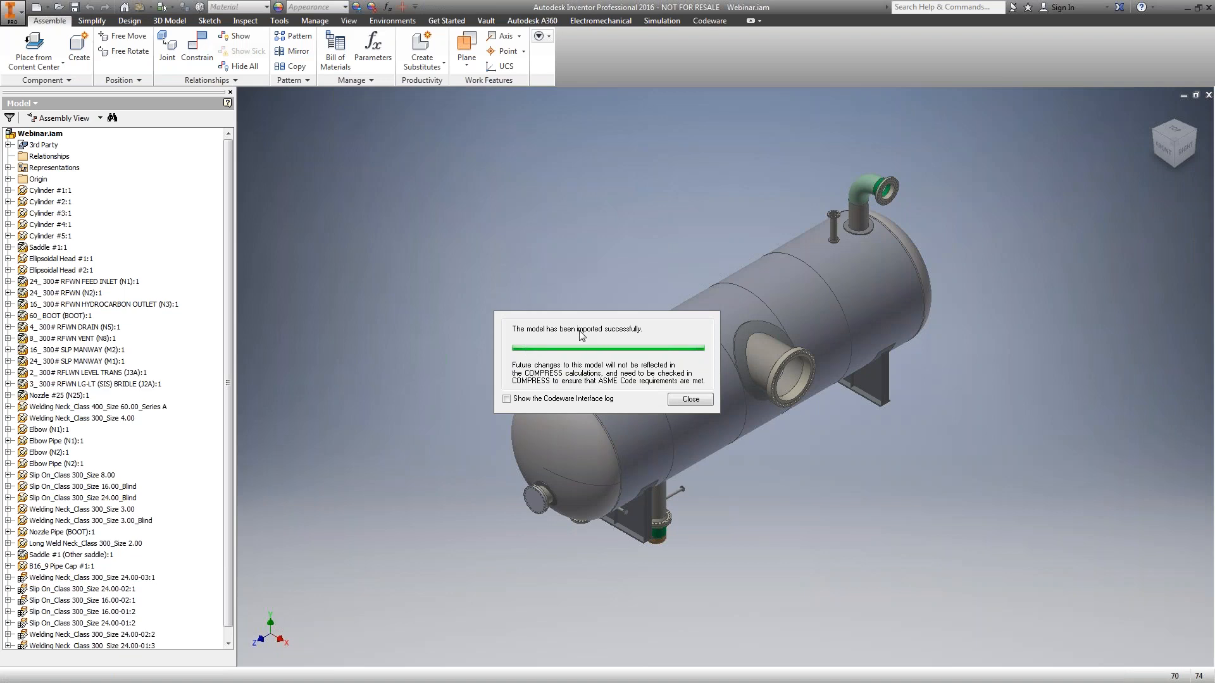
{"action": "left_click", "coordinate": [696, 400]}
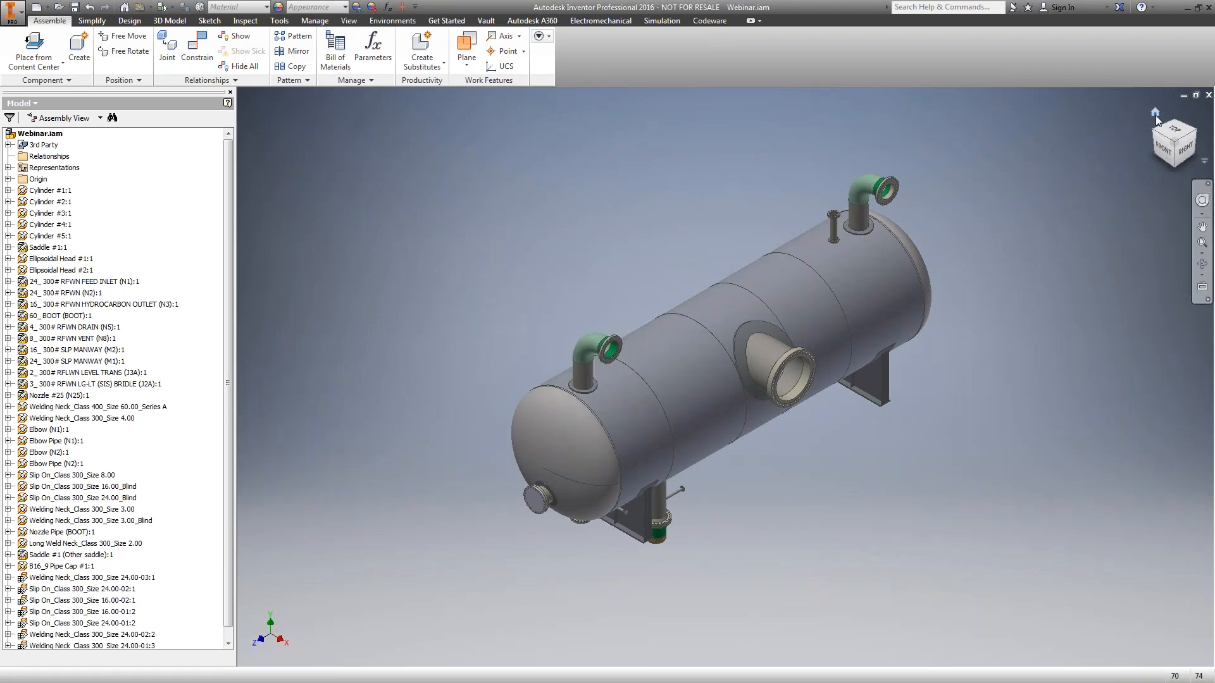
Open the Cylinder #1 part from the imported vessel assembly in its own document
{"action": "left_click", "coordinate": [1155, 113]}
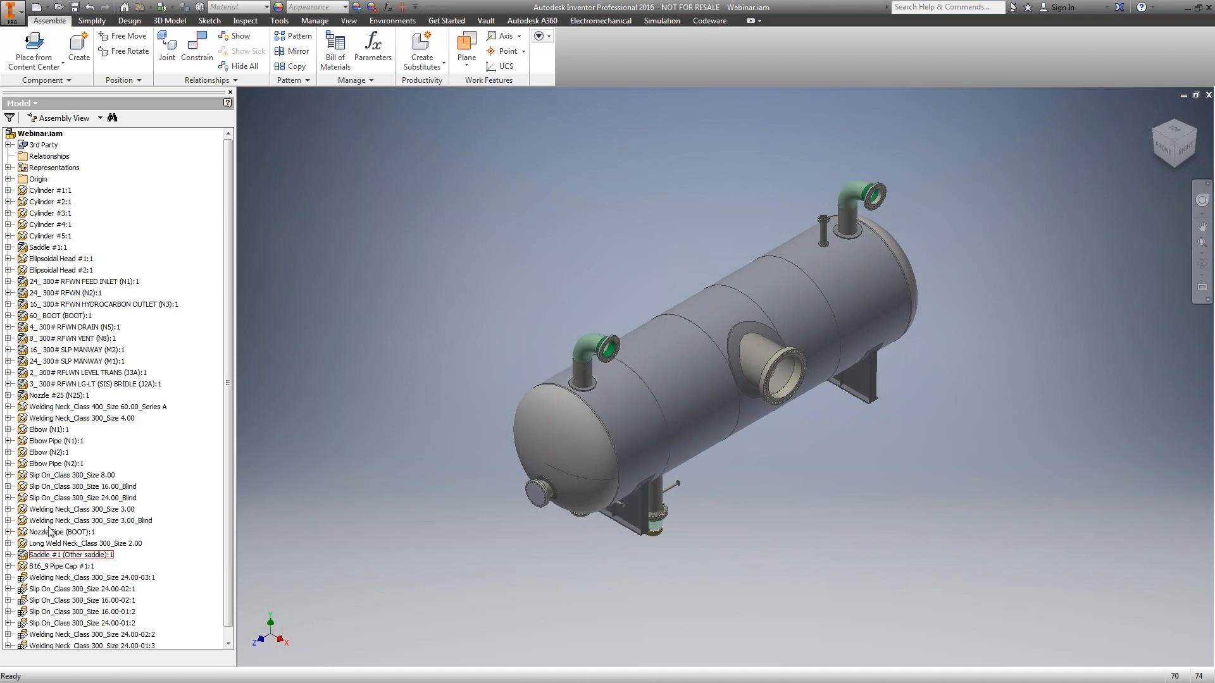
{"action": "left_click", "coordinate": [8, 189]}
{"action": "left_click", "coordinate": [20, 201]}
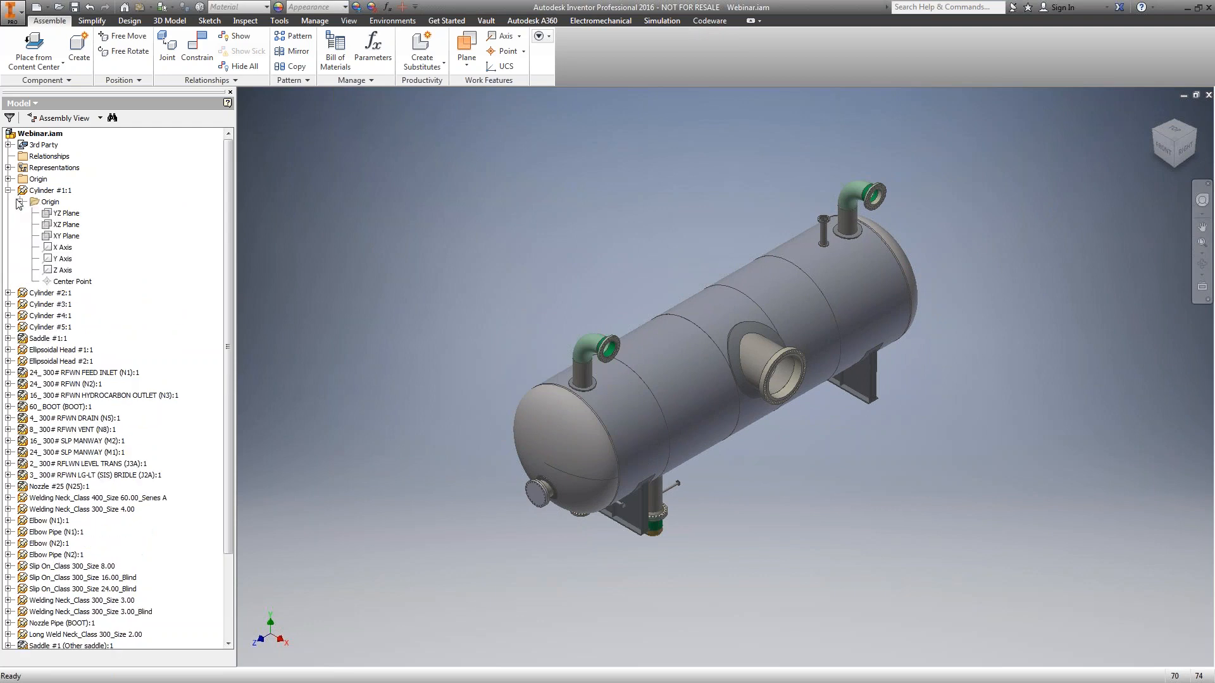
{"action": "left_click", "coordinate": [8, 190]}
{"action": "right_click", "coordinate": [42, 191]}
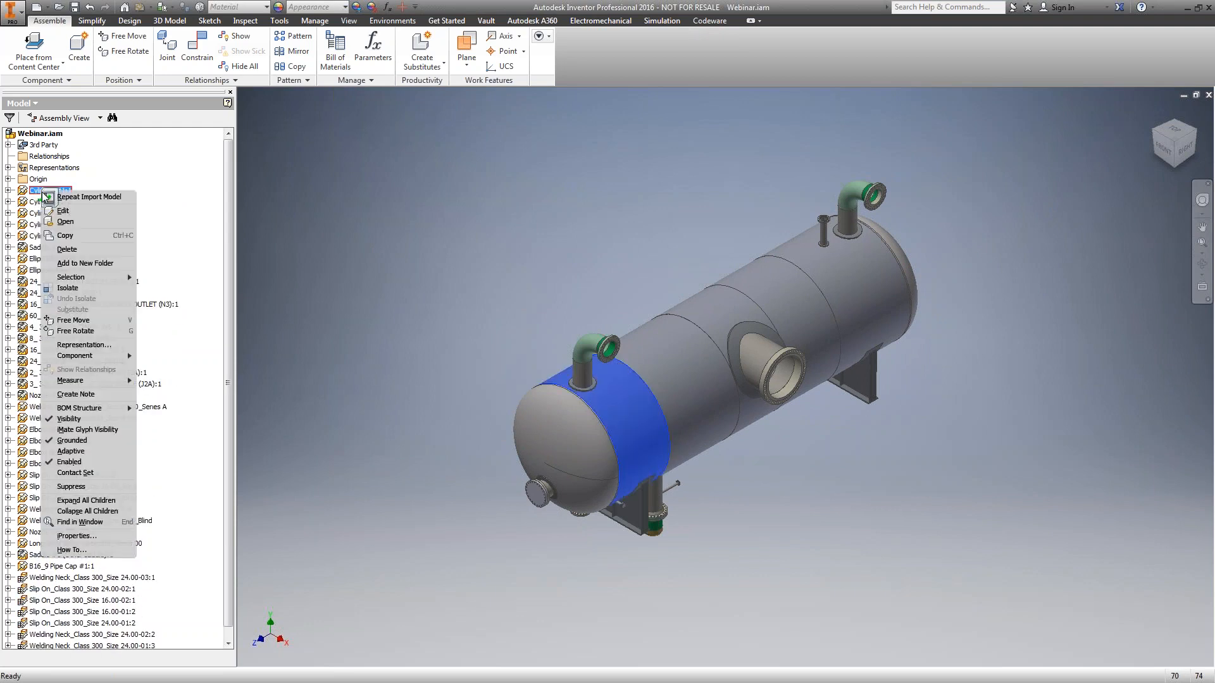
{"action": "left_click", "coordinate": [78, 224]}
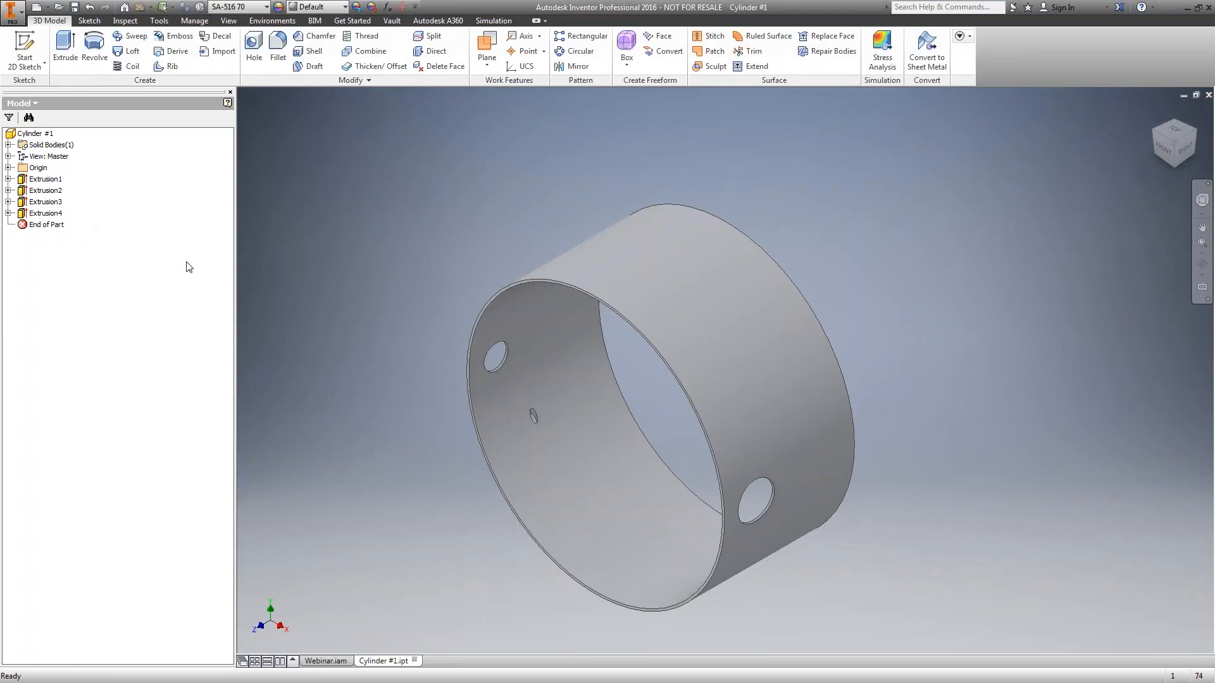
Examine the Extrusion1 and Extrusion2 features of the Cylinder #1 part together with their underlying sketches
{"action": "left_click", "coordinate": [8, 179]}
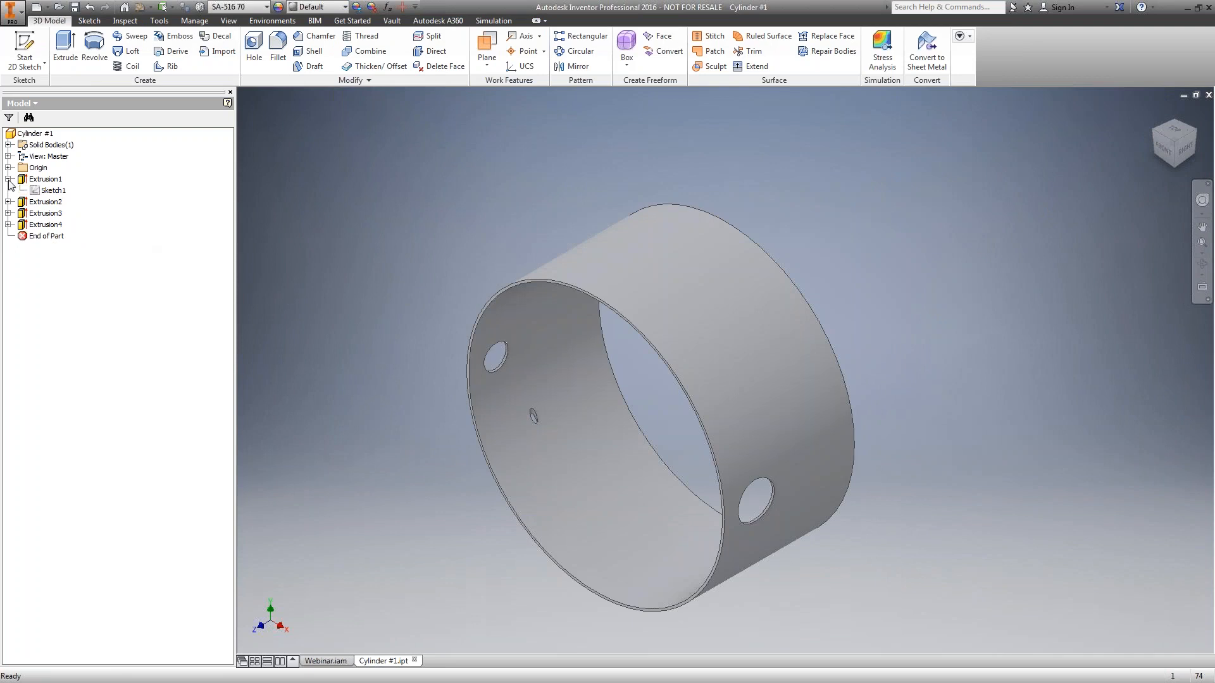
{"action": "left_click", "coordinate": [53, 191]}
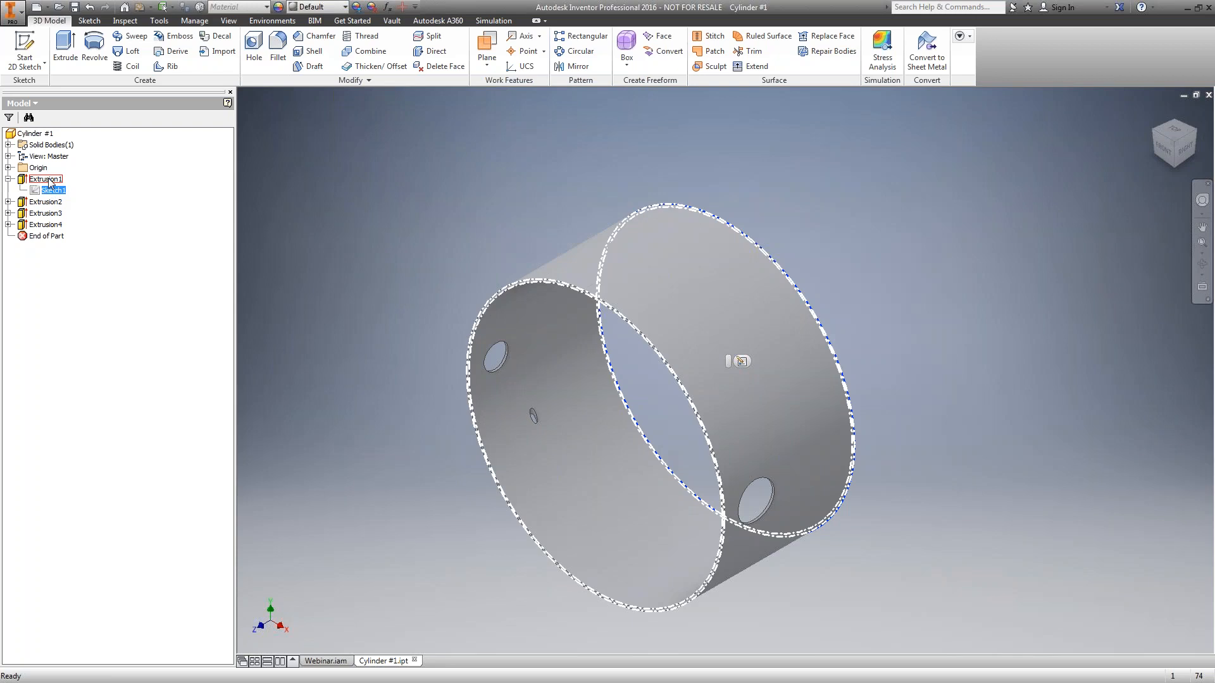
{"action": "left_click", "coordinate": [49, 180]}
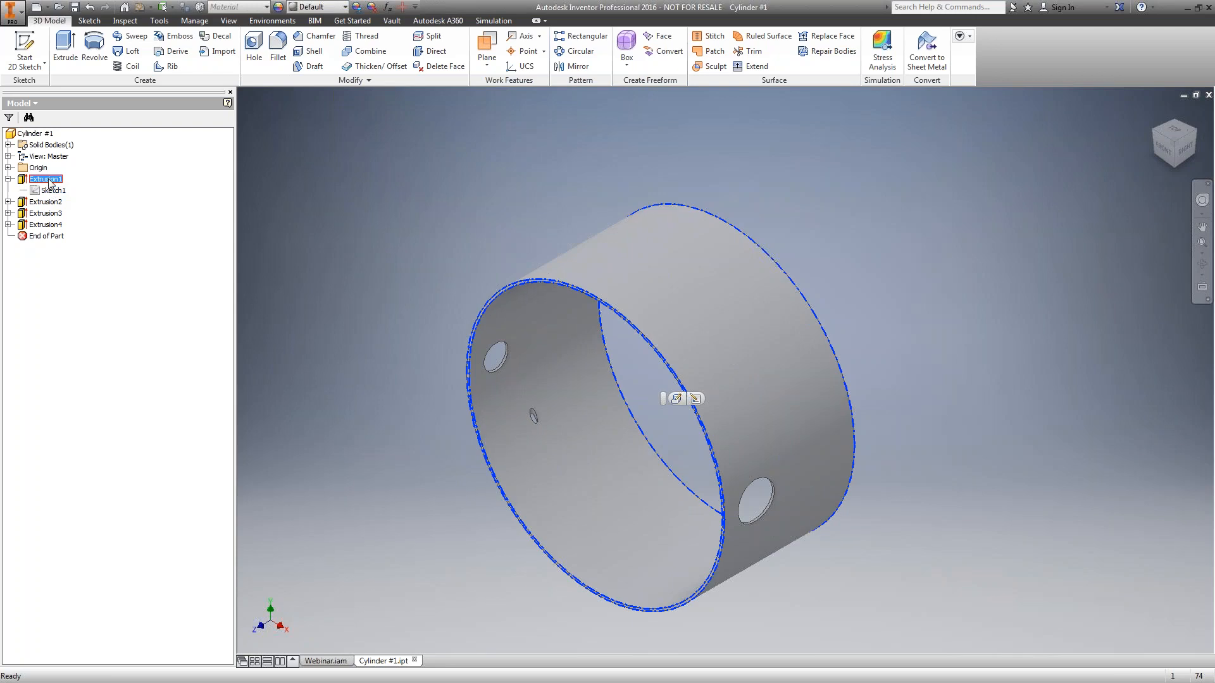
{"action": "left_click", "coordinate": [8, 202]}
{"action": "left_click", "coordinate": [44, 214]}
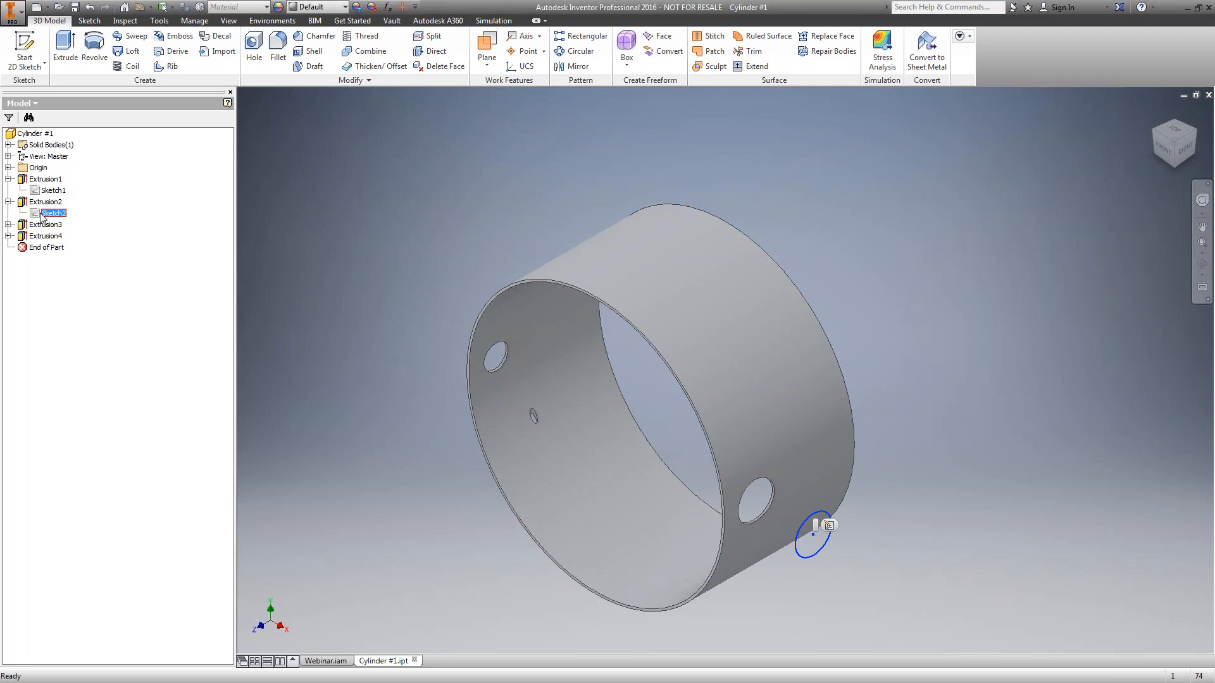
Return to the Webinar.iam assembly and review the custom iProperties imported with the vessel, widening the Name column for reading
{"action": "left_click", "coordinate": [326, 661]}
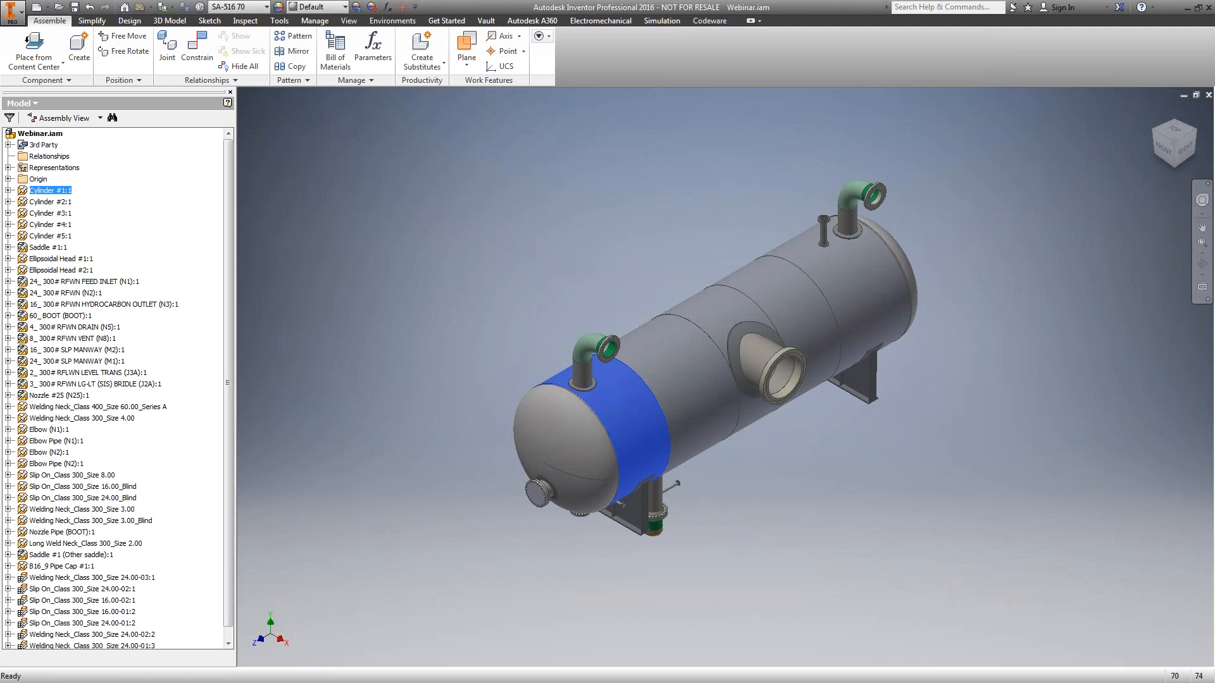
{"action": "left_click", "coordinate": [503, 352]}
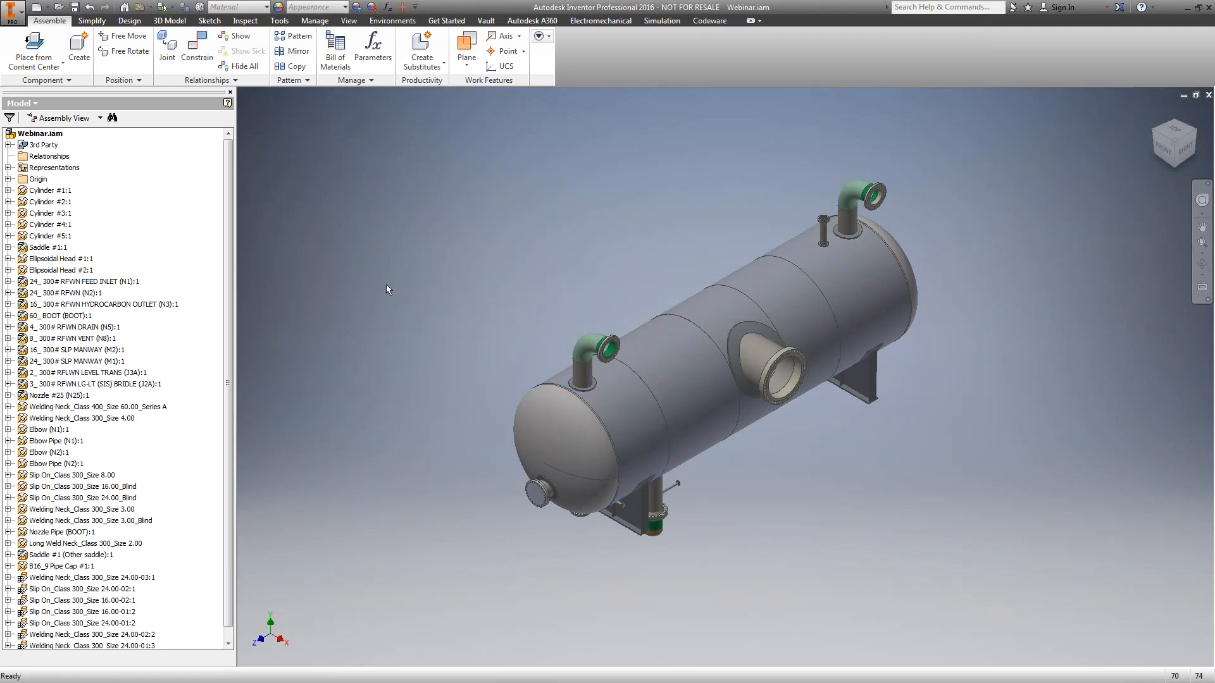
{"action": "right_click", "coordinate": [51, 135]}
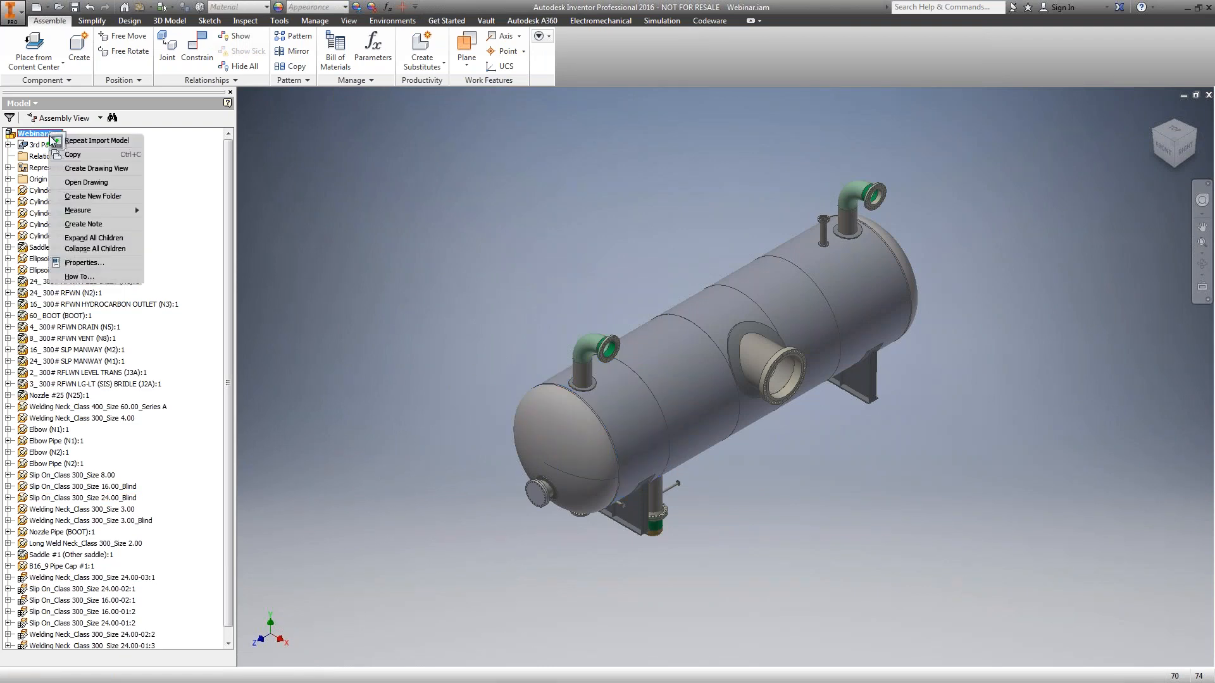
{"action": "left_click", "coordinate": [123, 263]}
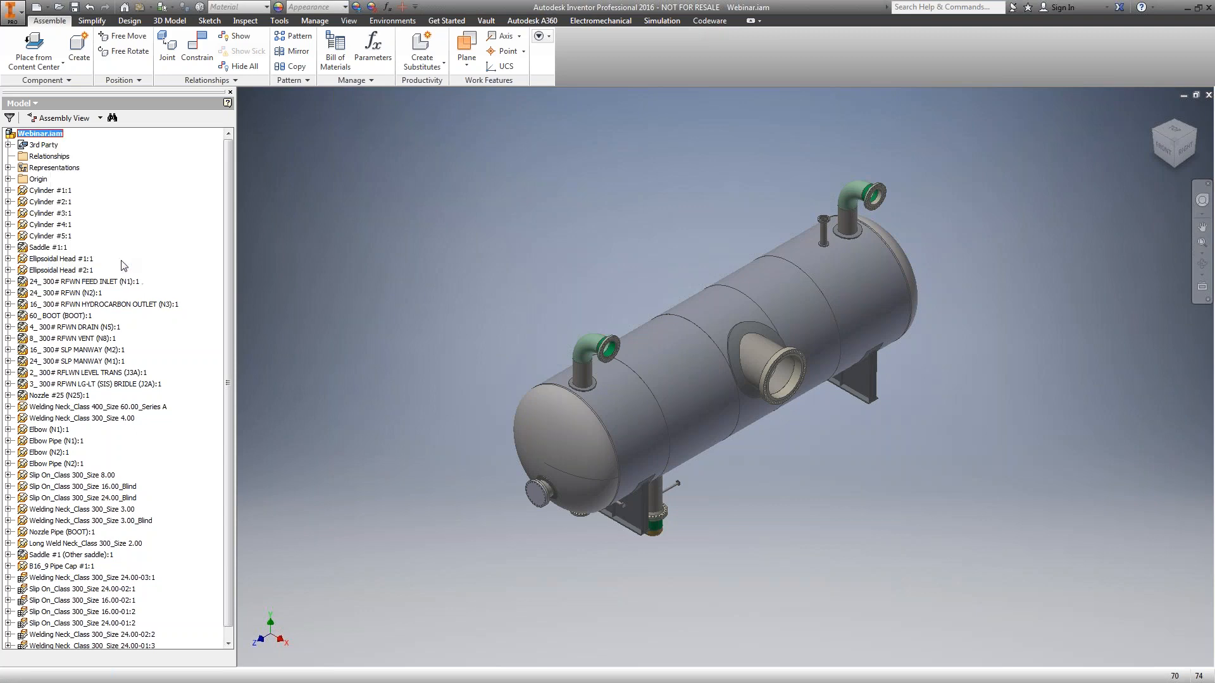
{"action": "left_click_drag", "start_coordinate": [0, 130], "coordinate": [694, 131]}
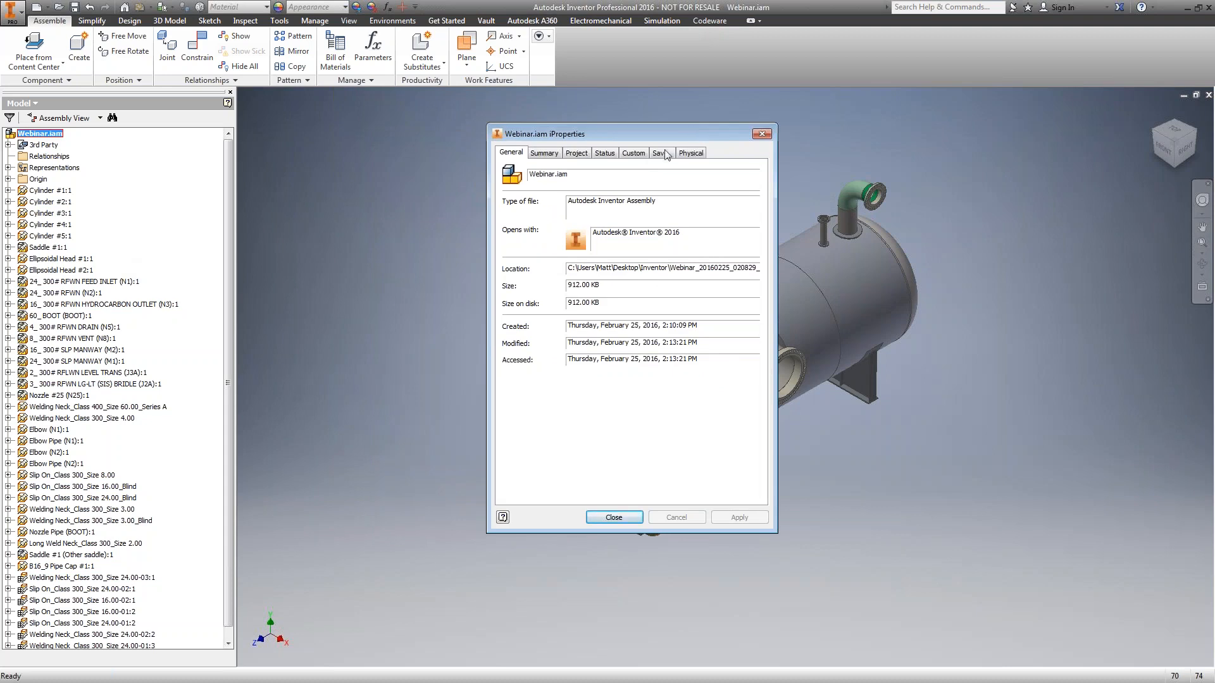
{"action": "left_click", "coordinate": [633, 154]}
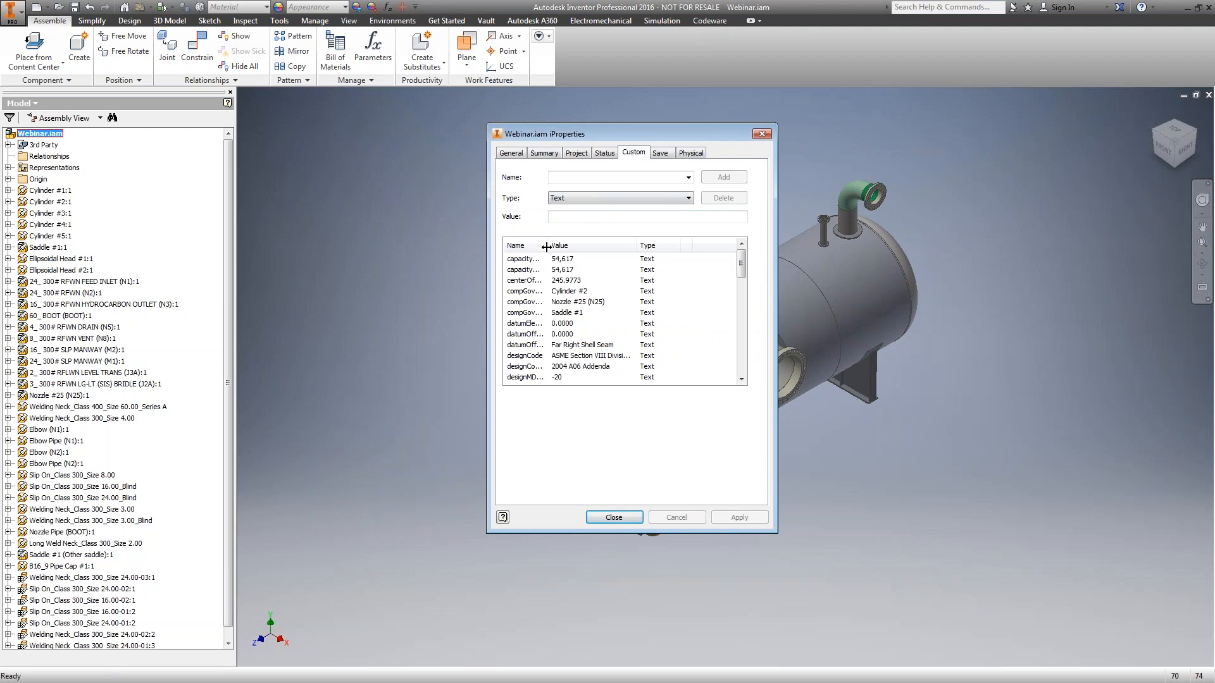
{"action": "left_click_drag", "start_coordinate": [548, 247], "coordinate": [605, 252]}
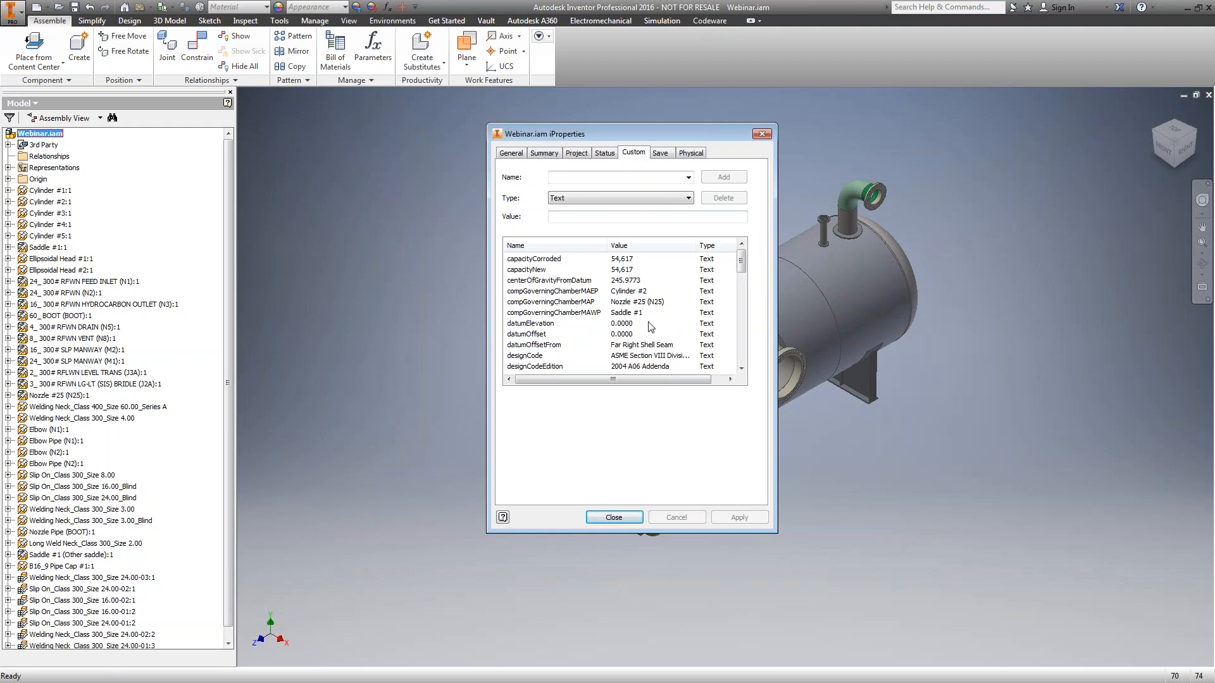
{"action": "left_click_drag", "start_coordinate": [742, 267], "coordinate": [743, 293]}
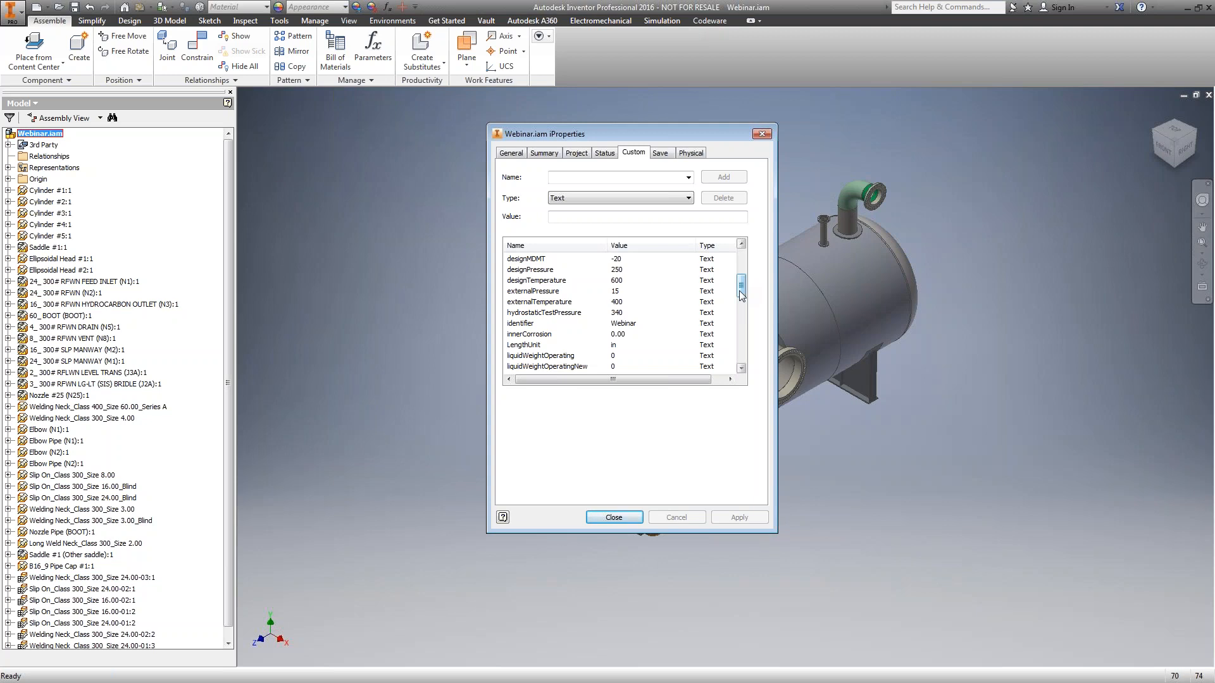
{"action": "left_click", "coordinate": [614, 517]}
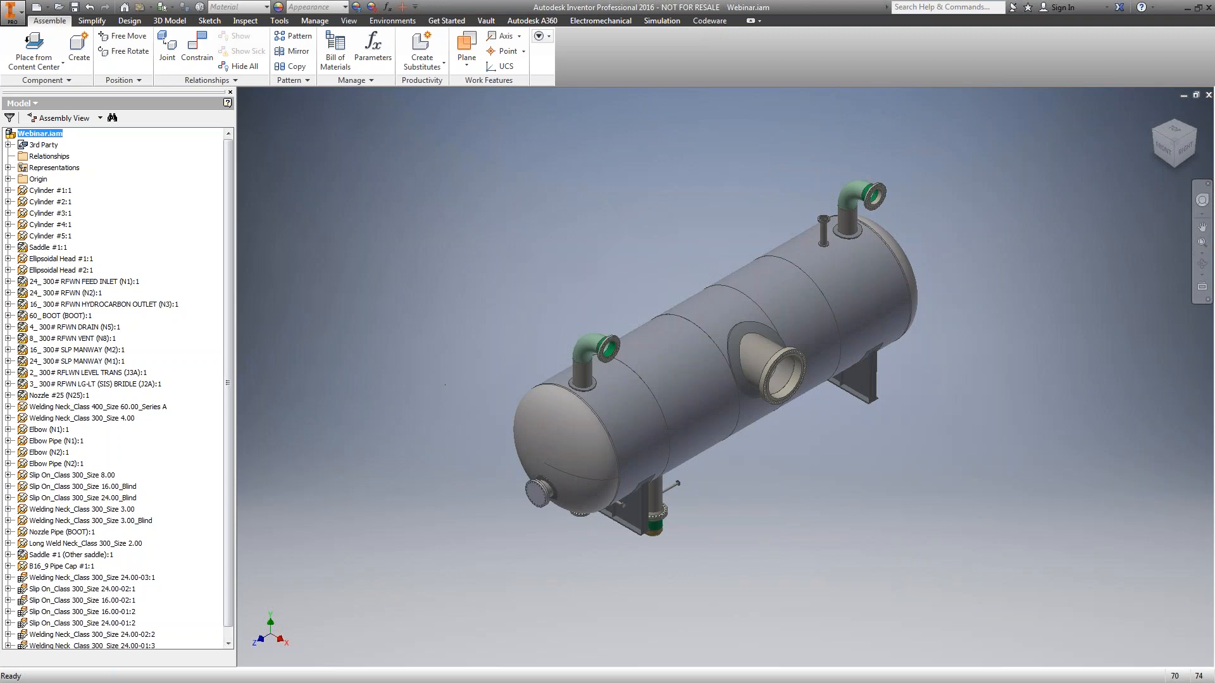
Preview the Nozzles and Supports level of detail representations of the assembly, and reactivate the Master representation
{"action": "left_click", "coordinate": [8, 167]}
{"action": "left_click", "coordinate": [21, 202]}
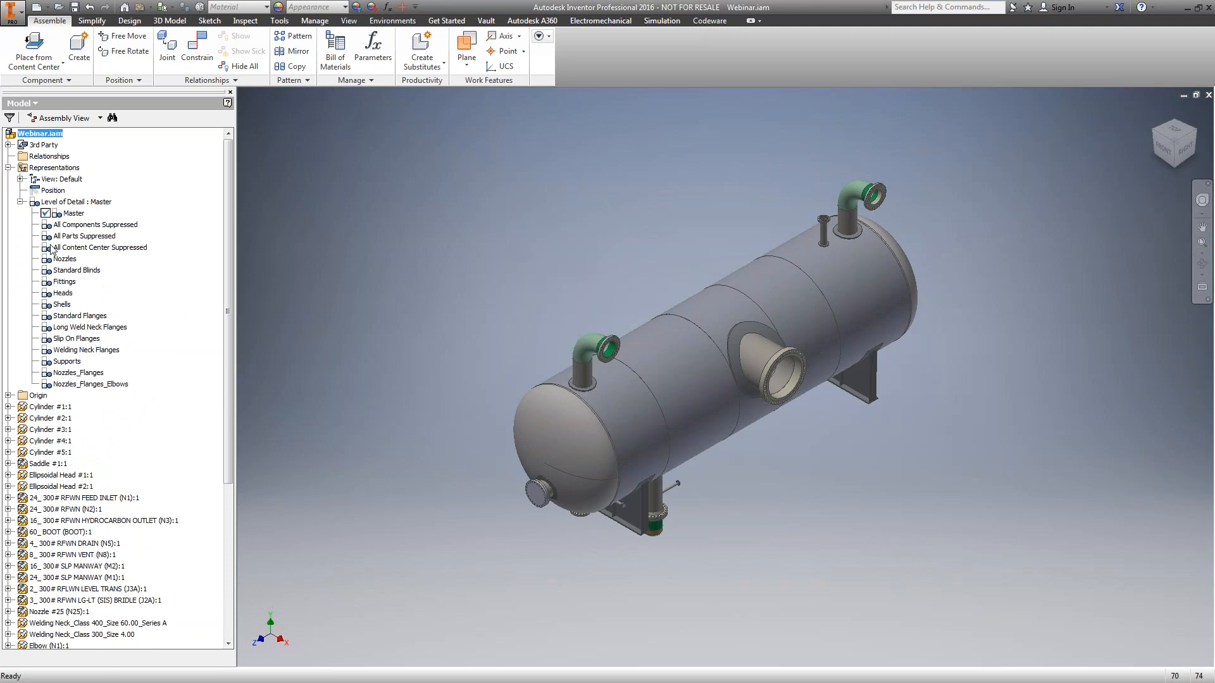
{"action": "left_click", "coordinate": [66, 259]}
{"action": "double_click", "coordinate": [68, 260]}
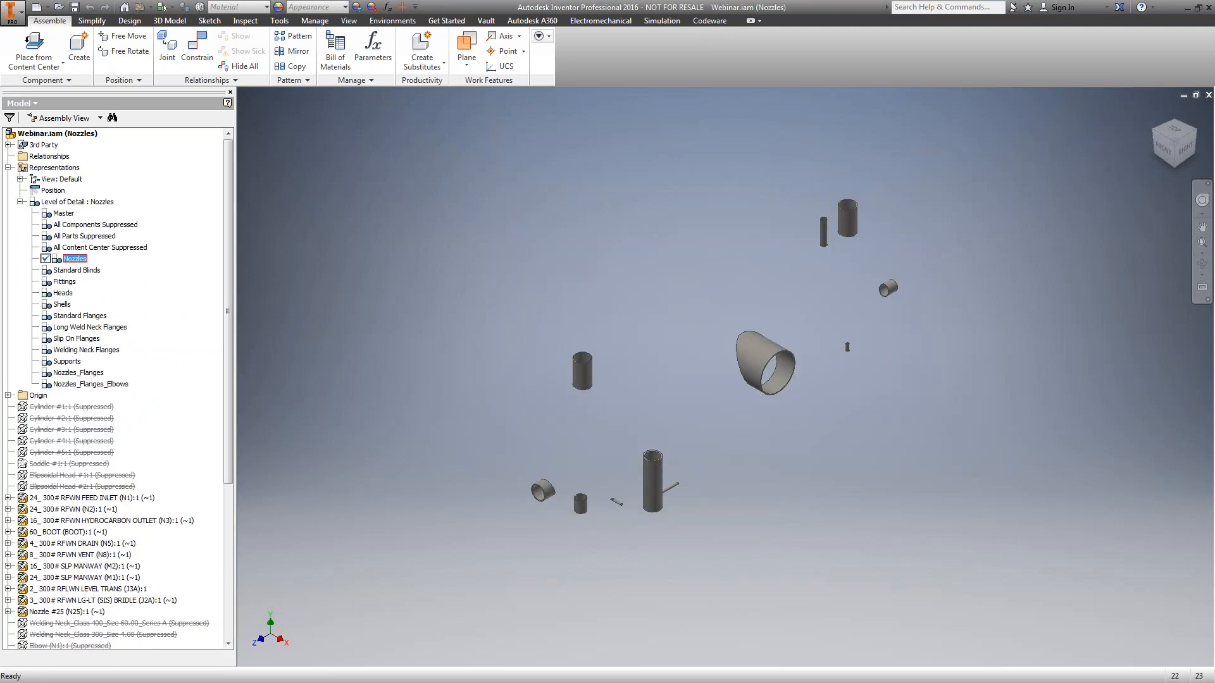
{"action": "left_click", "coordinate": [67, 361]}
{"action": "scroll", "coordinate": [75, 364], "scroll_direction": "down", "scroll_amount": 6}
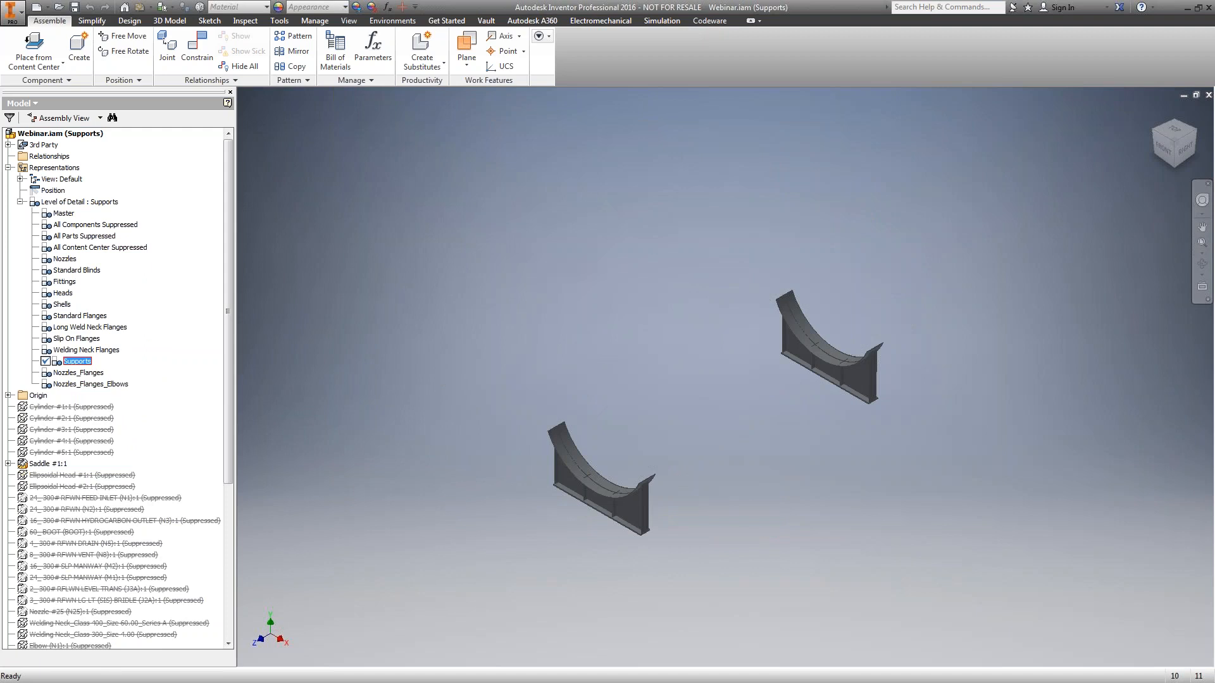
{"action": "double_click", "coordinate": [62, 214]}
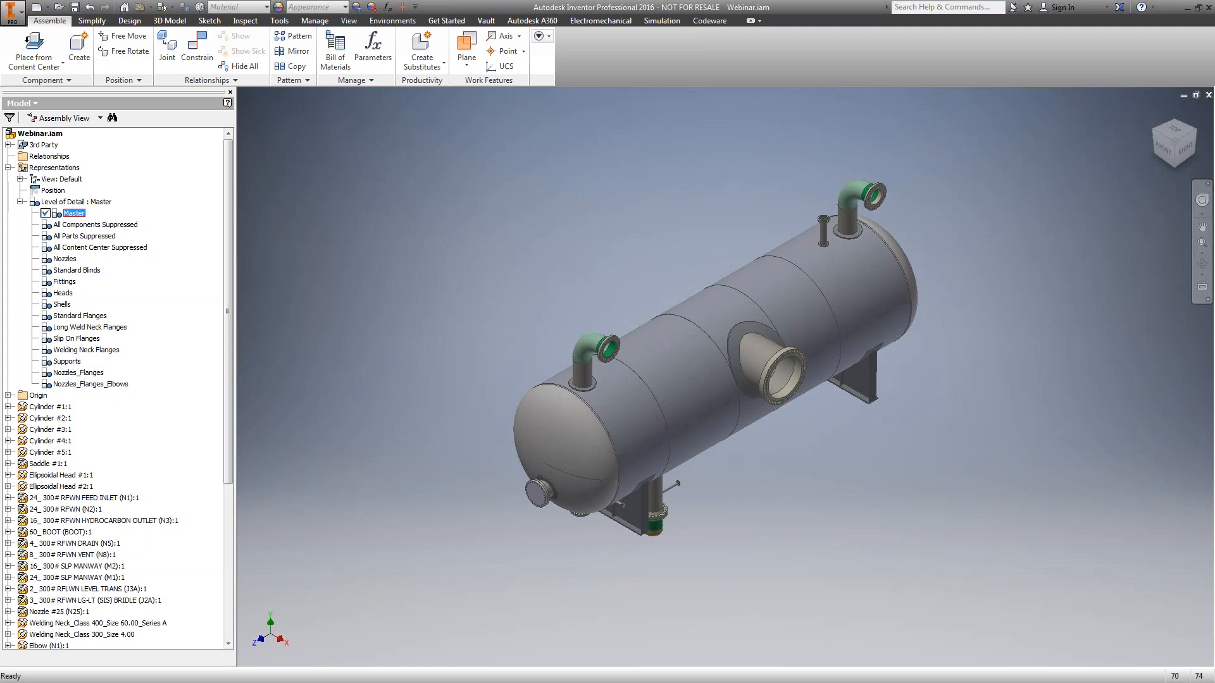
Inspect the vessel's interior with a half section view on the assembly's YZ Plane, and end the section view
{"action": "left_click", "coordinate": [350, 22]}
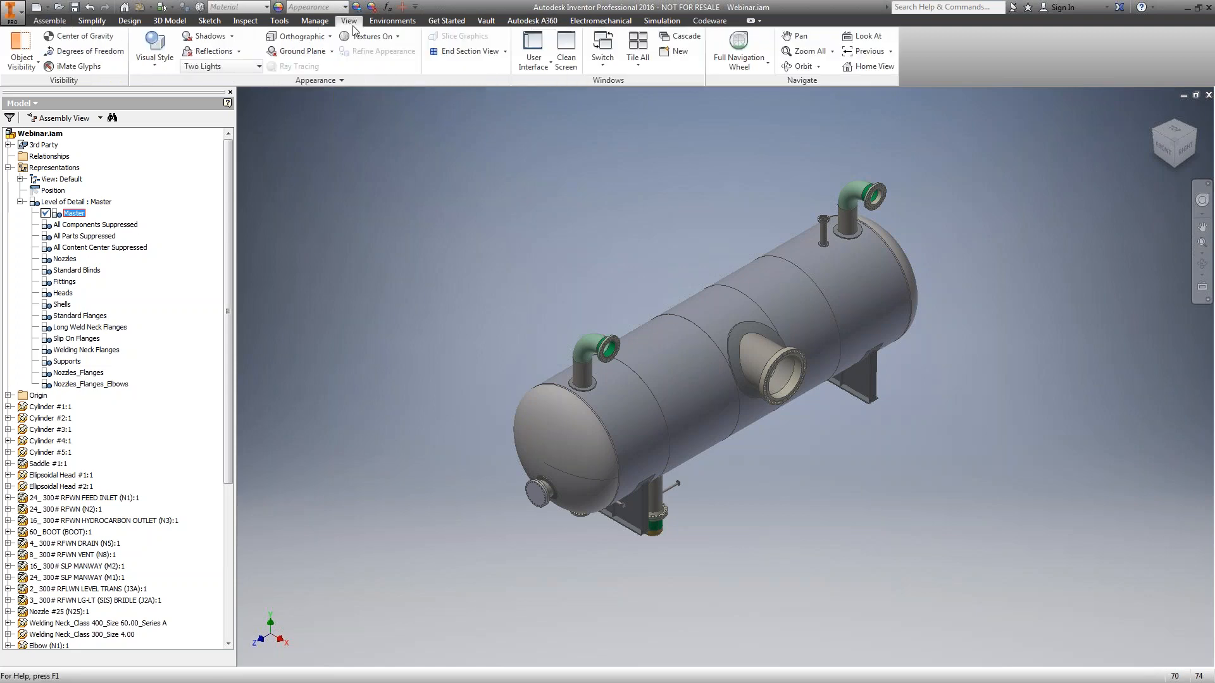
{"action": "left_click", "coordinate": [504, 55]}
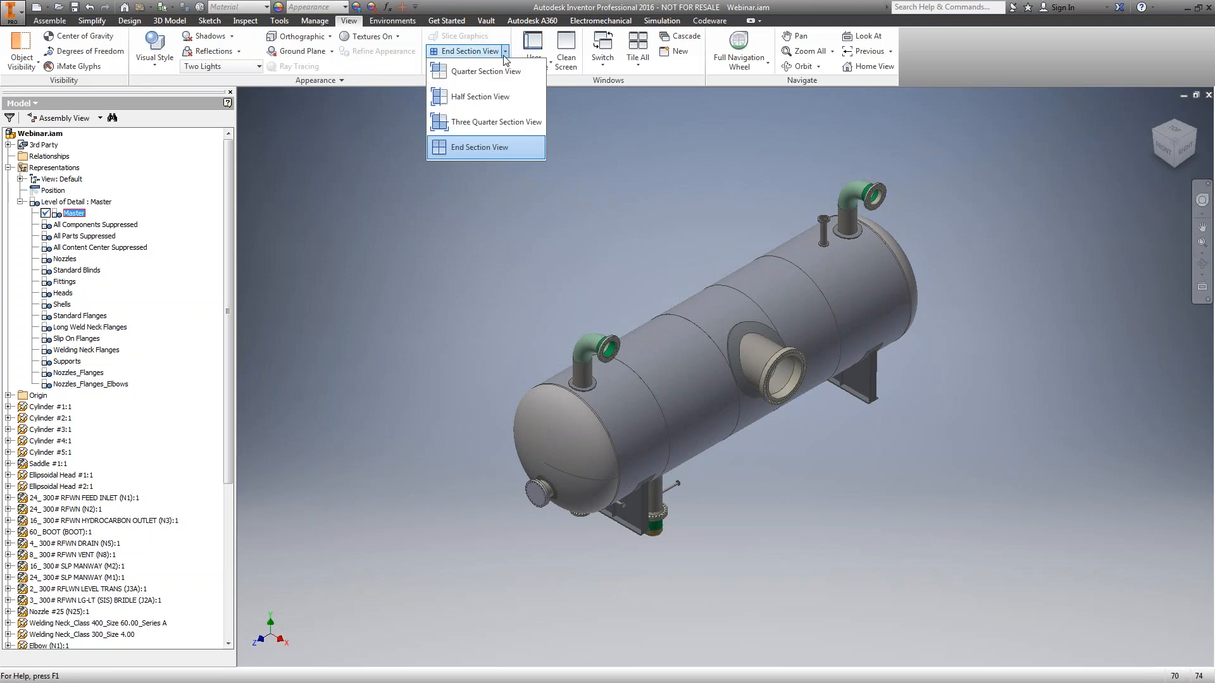
{"action": "left_click", "coordinate": [479, 96]}
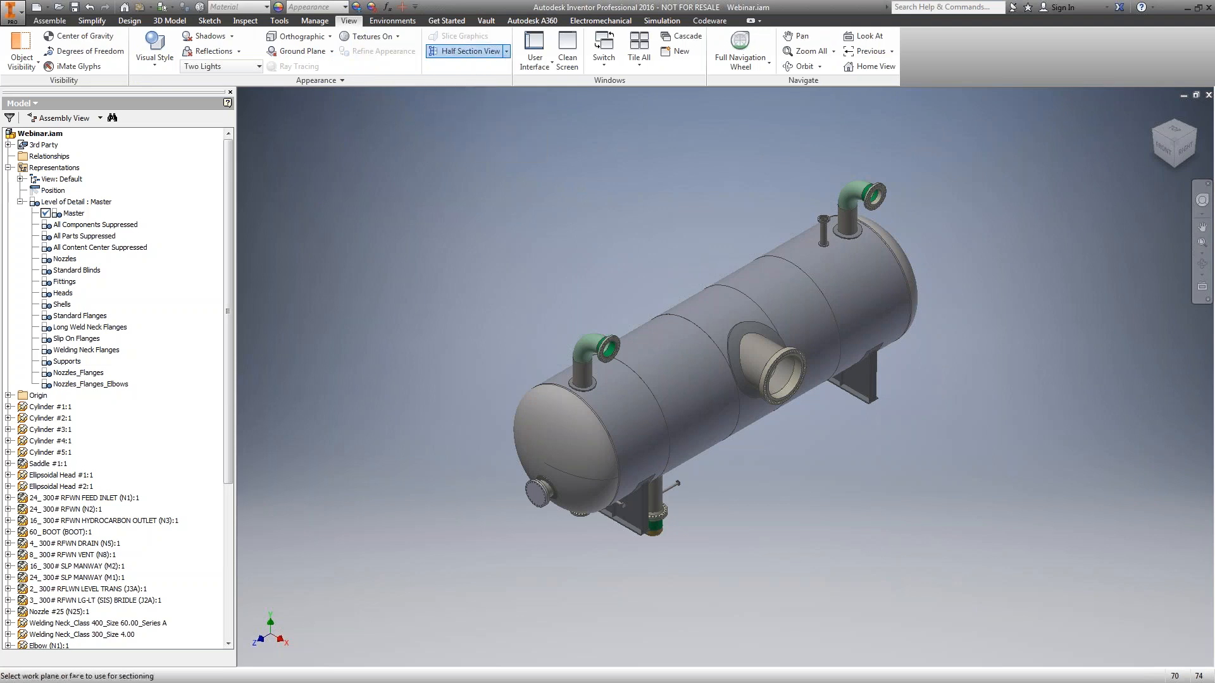
{"action": "left_click", "coordinate": [9, 395]}
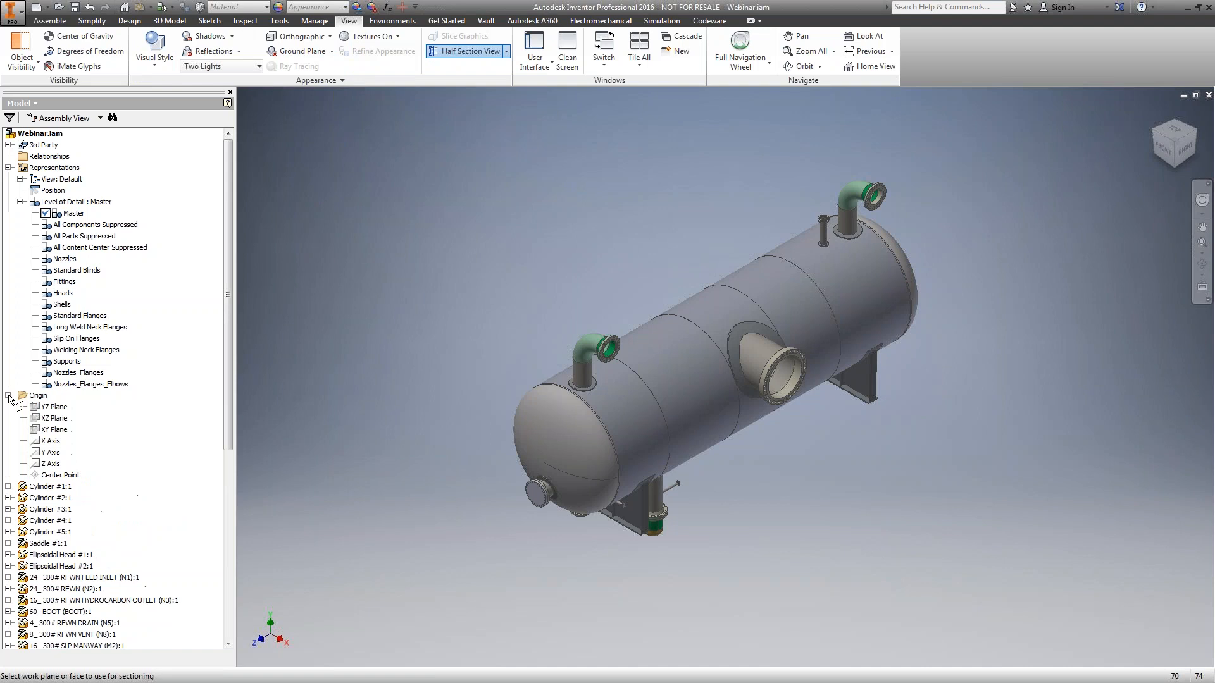
{"action": "left_click", "coordinate": [54, 407]}
{"action": "left_click", "coordinate": [778, 424]}
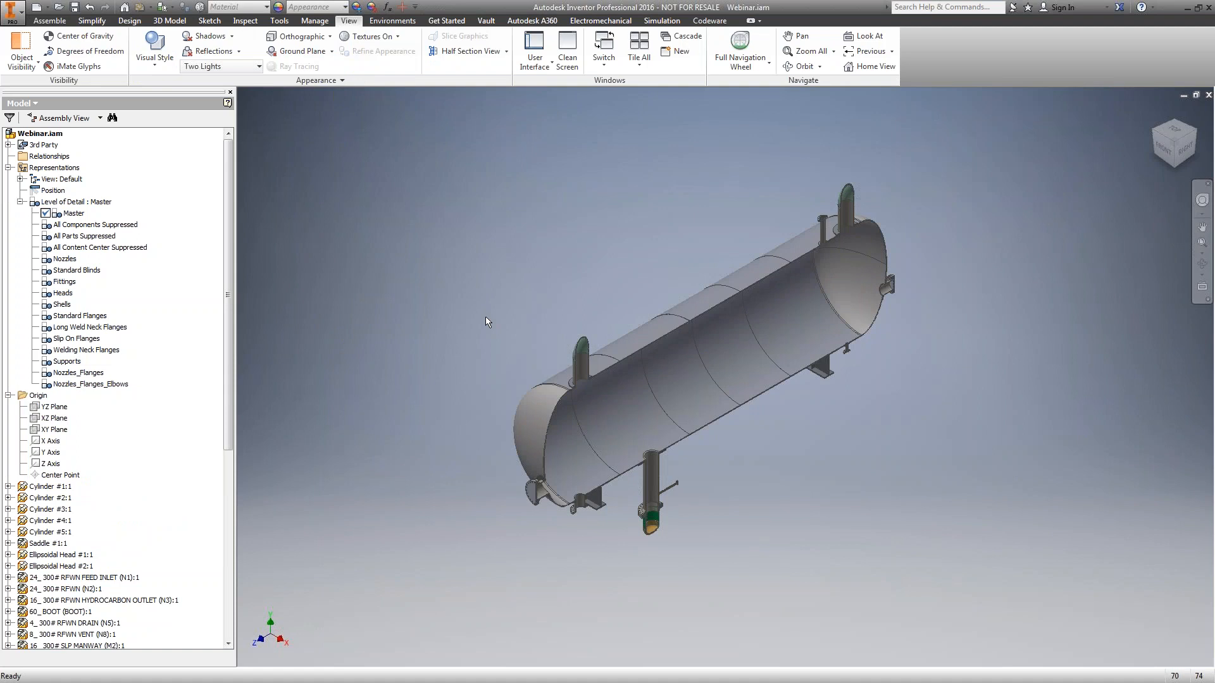
{"action": "left_click", "coordinate": [506, 51]}
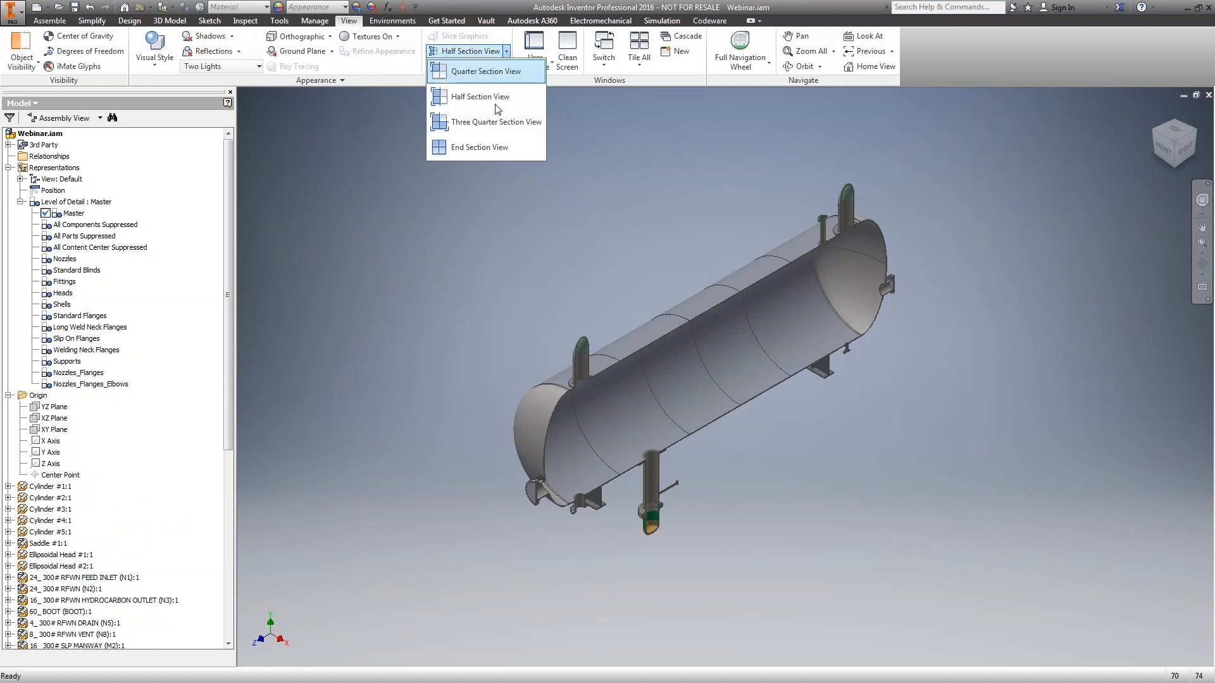
{"action": "left_click", "coordinate": [484, 148]}
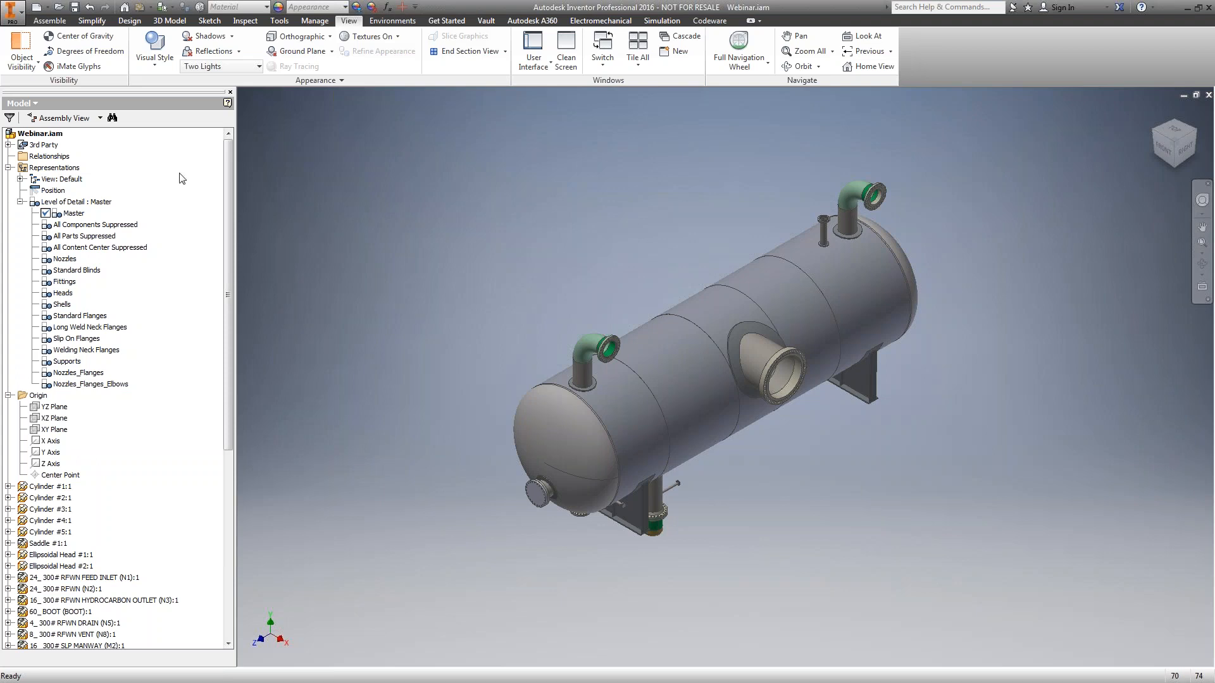
Create a new drawing from the Codeware_Template_D_Size.dwg template
{"action": "left_click", "coordinate": [11, 10]}
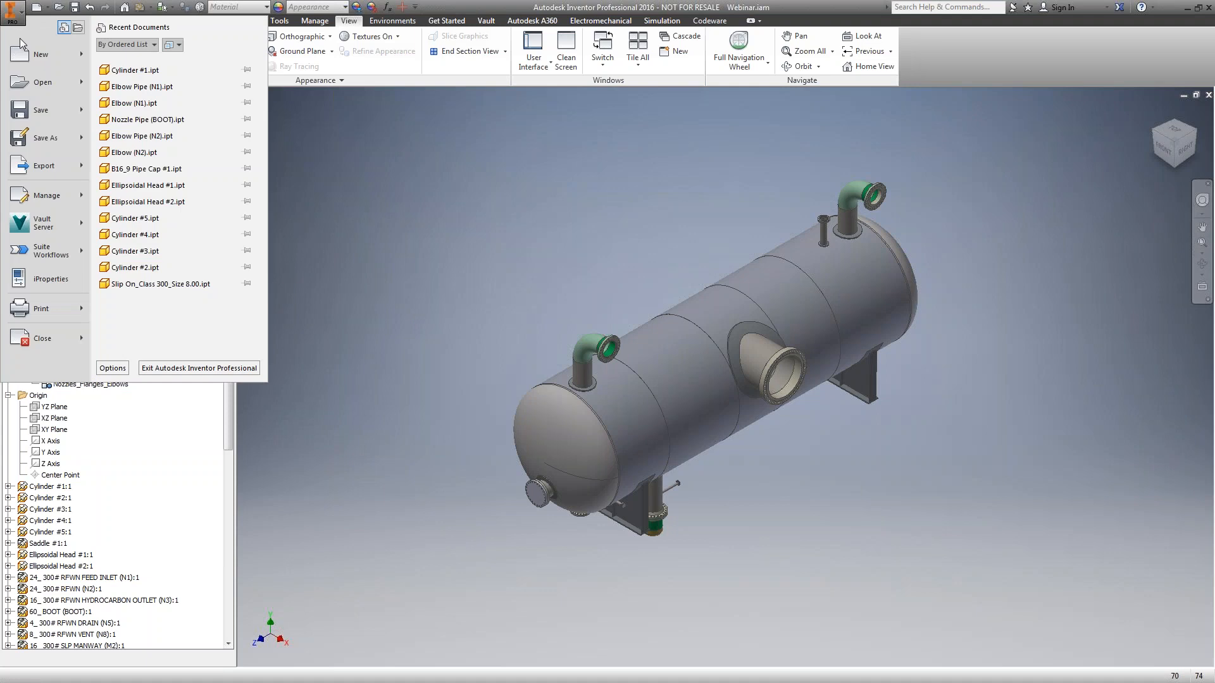
{"action": "left_click", "coordinate": [53, 59]}
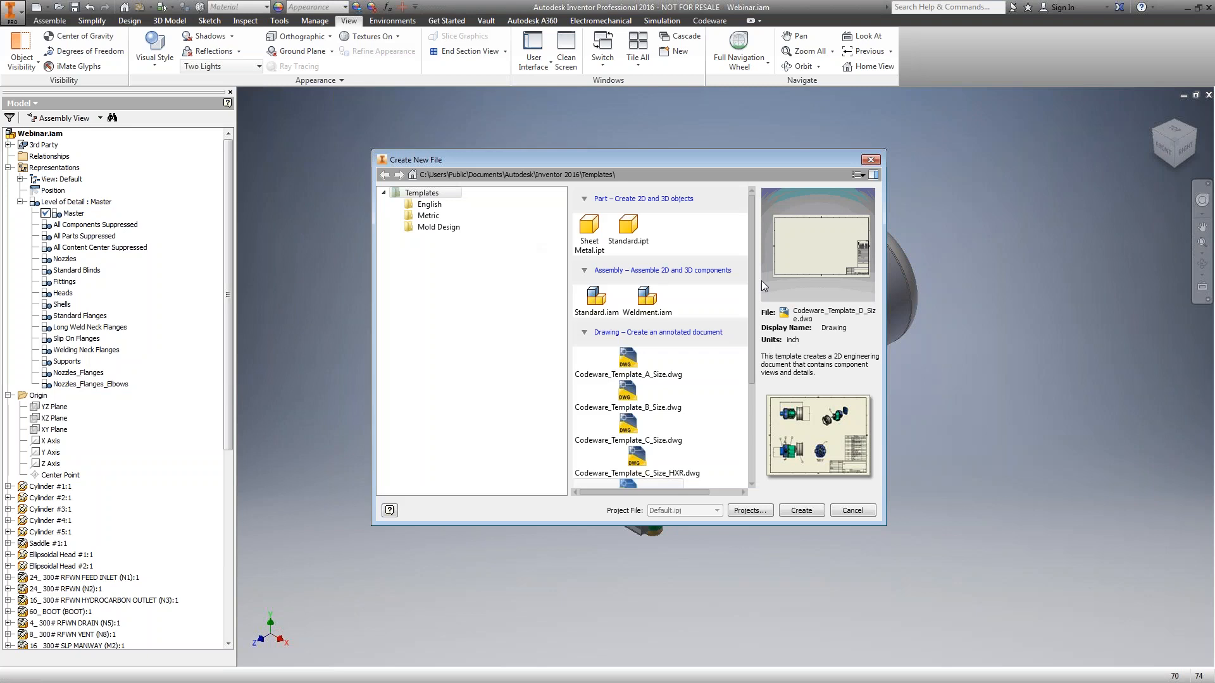
{"action": "left_click_drag", "start_coordinate": [751, 279], "coordinate": [750, 350]}
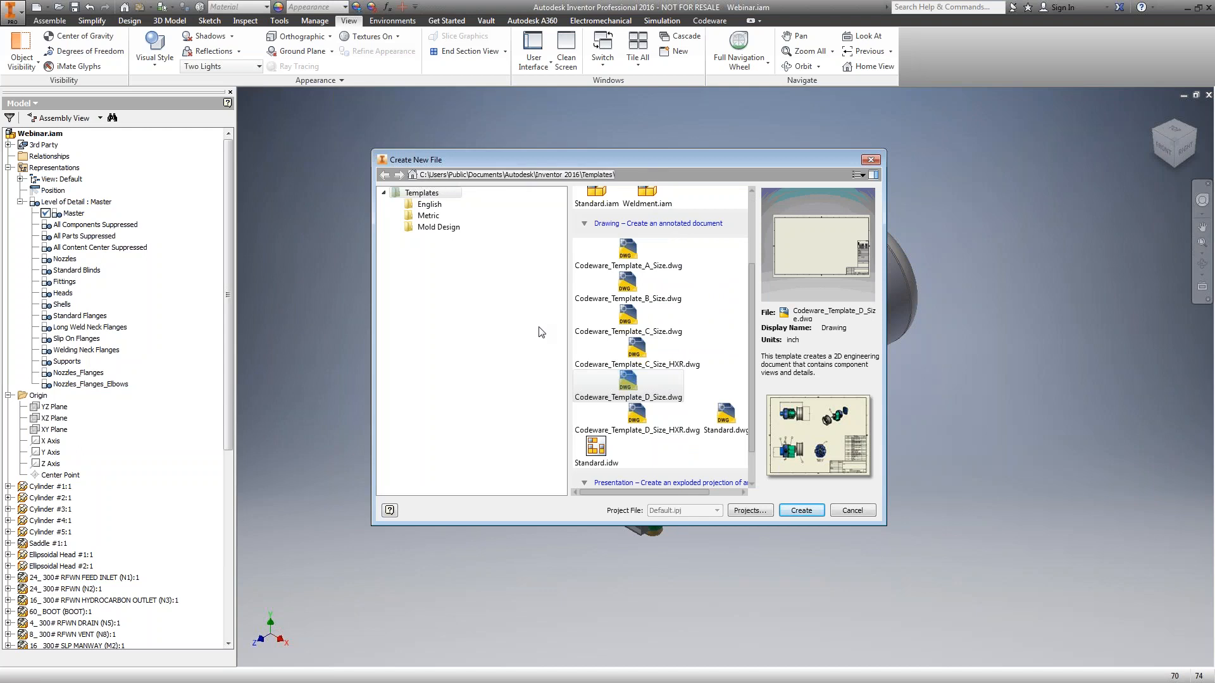
{"action": "left_click", "coordinate": [628, 383]}
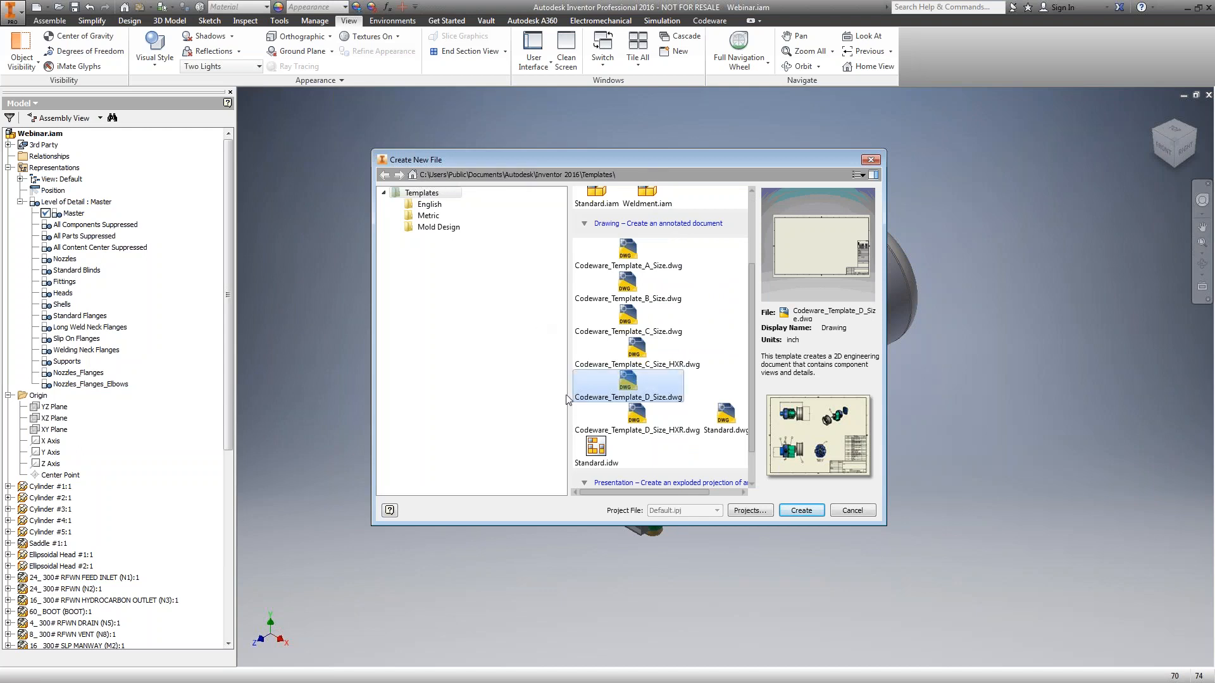
{"action": "left_click", "coordinate": [801, 511]}
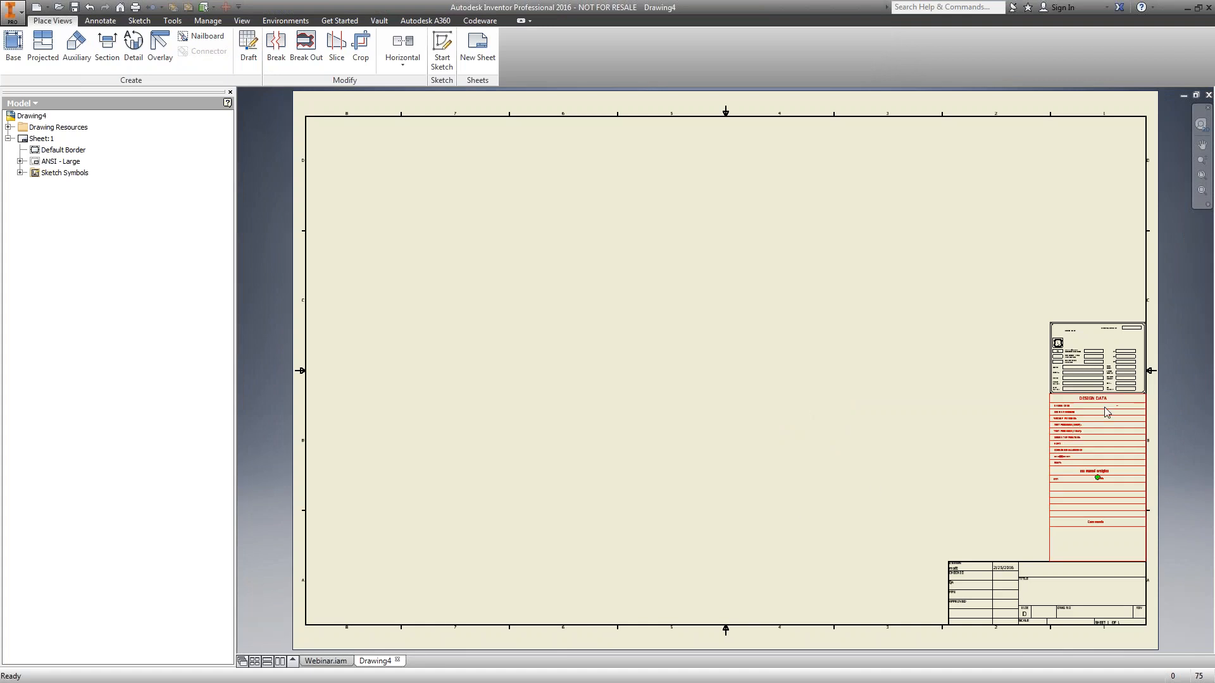
Examine the nameplate and Design Data table on the drawing sheet up close, and return to the full sheet
{"action": "scroll", "coordinate": [1103, 408], "scroll_direction": "up", "scroll_amount": 5}
{"action": "left_click", "coordinate": [1202, 145]}
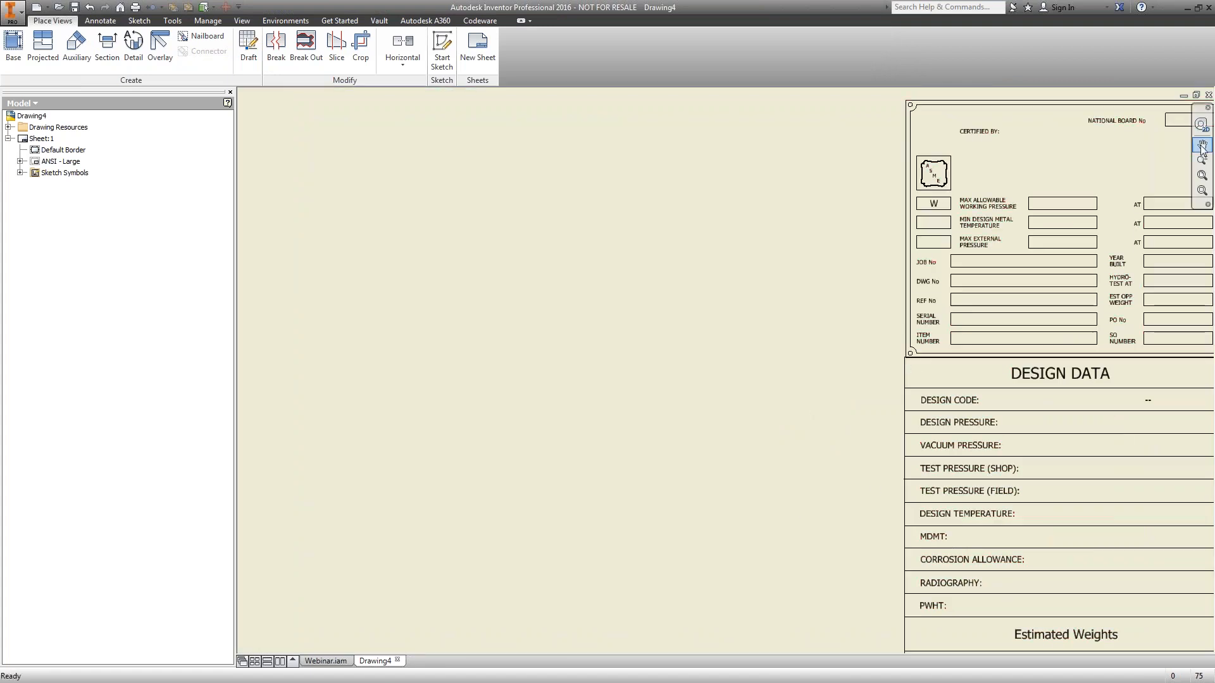
{"action": "left_click_drag", "start_coordinate": [1094, 270], "coordinate": [829, 282]}
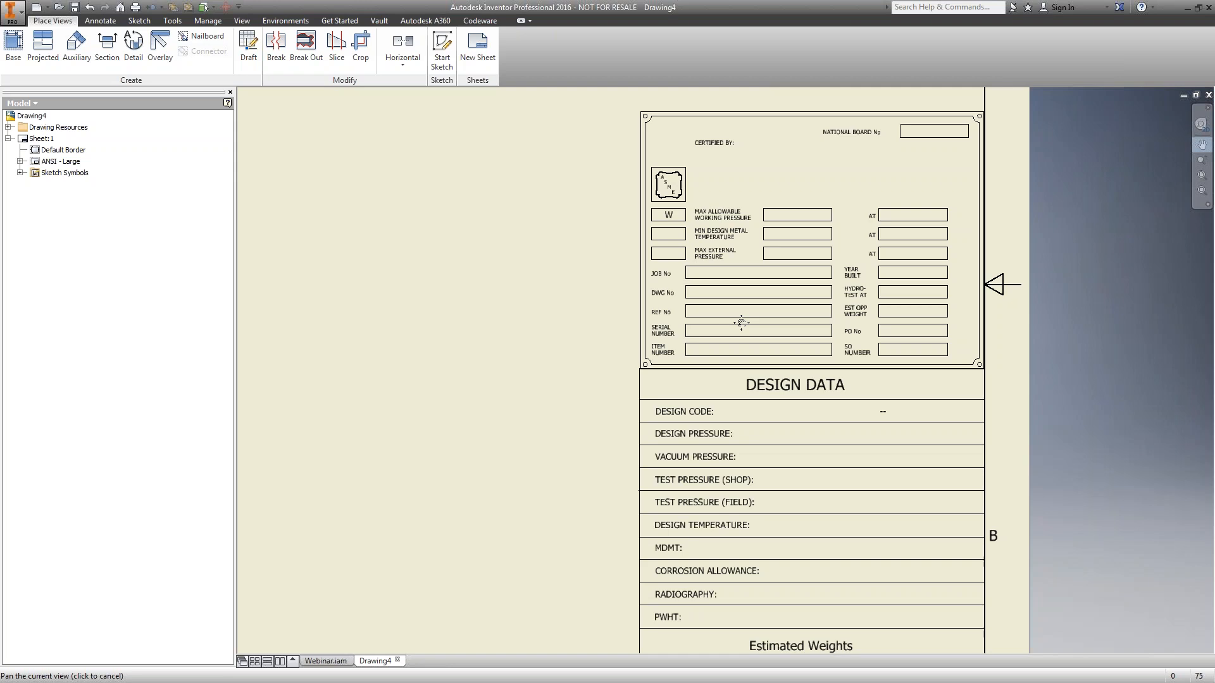
{"action": "left_click", "coordinate": [1208, 176]}
{"action": "right_click", "coordinate": [829, 306]}
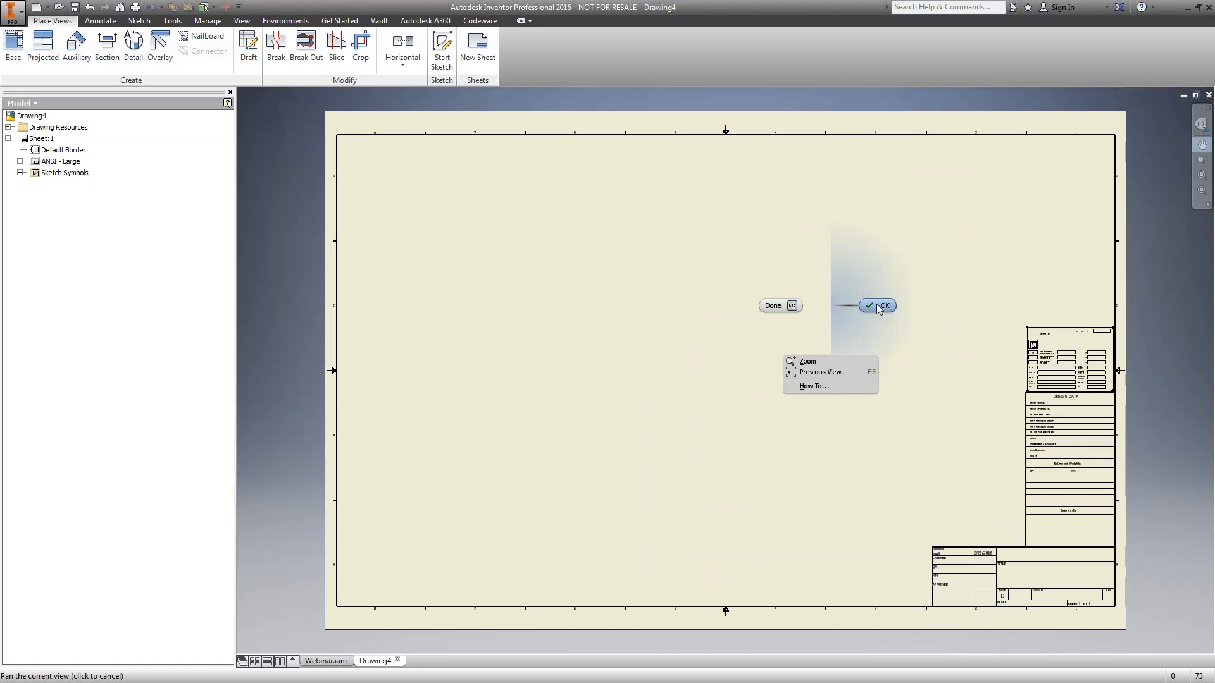
{"action": "left_click", "coordinate": [878, 306]}
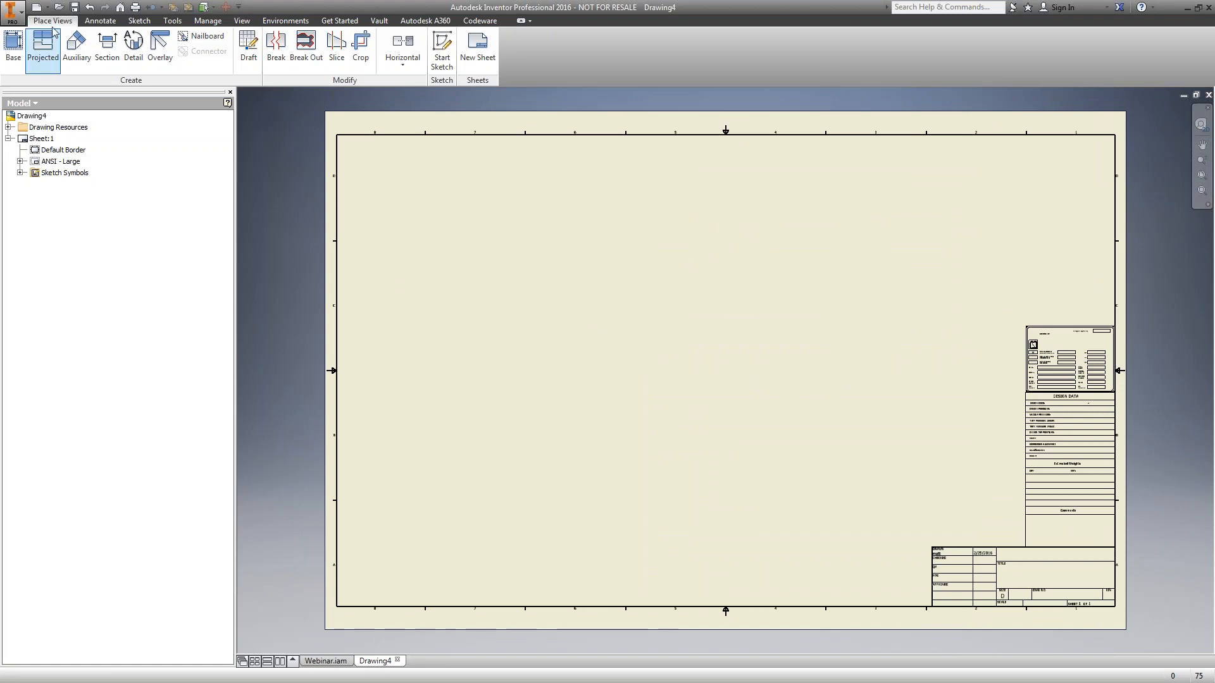
Place a base view of the vessel assembly in the top-front-right isometric orientation, on the sheet beside the nameplate and design data
{"action": "left_click", "coordinate": [14, 51]}
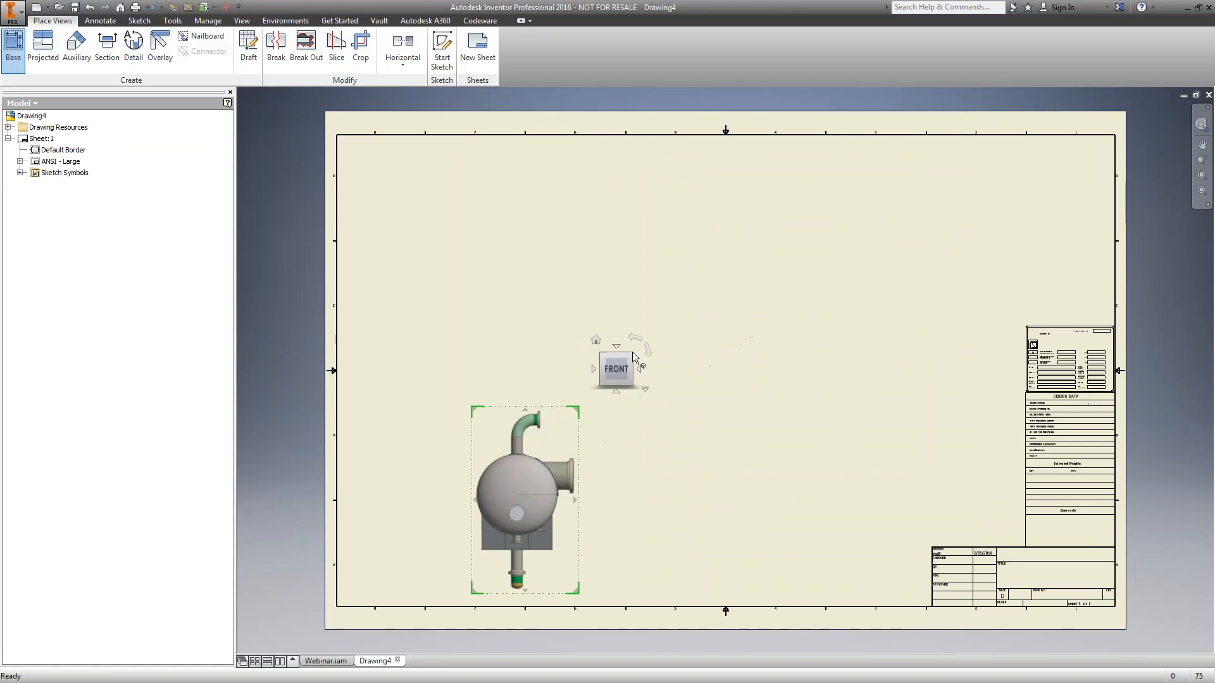
{"action": "left_click", "coordinate": [633, 352]}
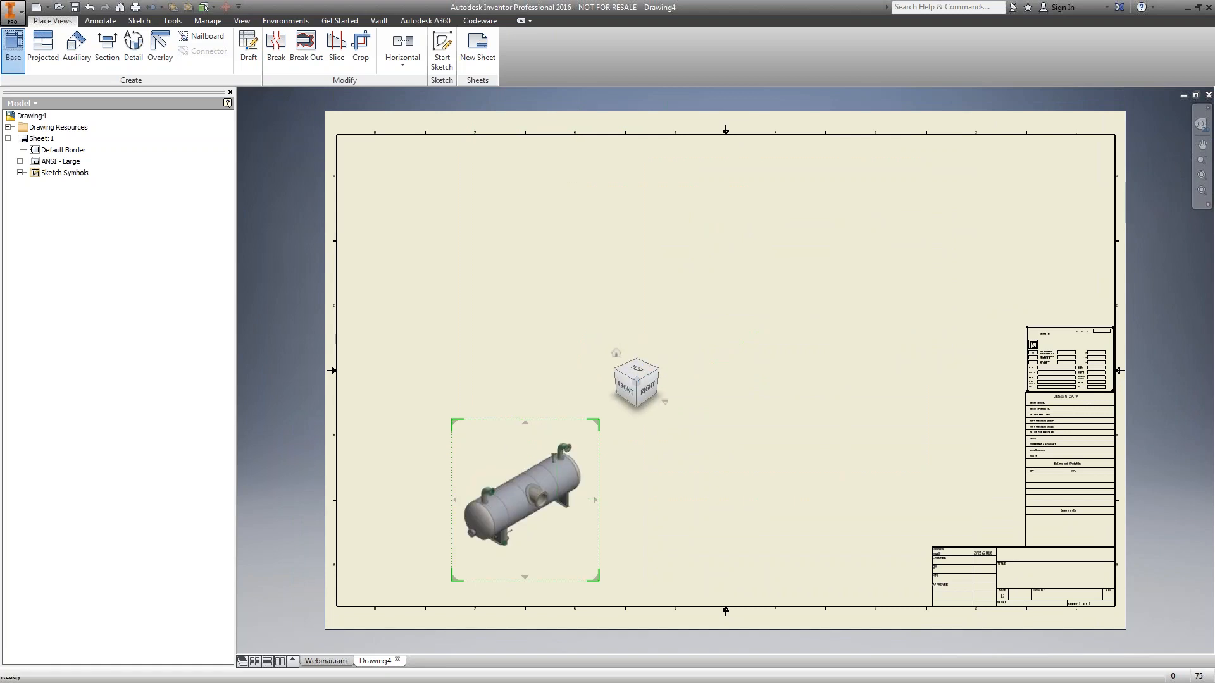
{"action": "left_click_drag", "start_coordinate": [542, 425], "coordinate": [876, 304]}
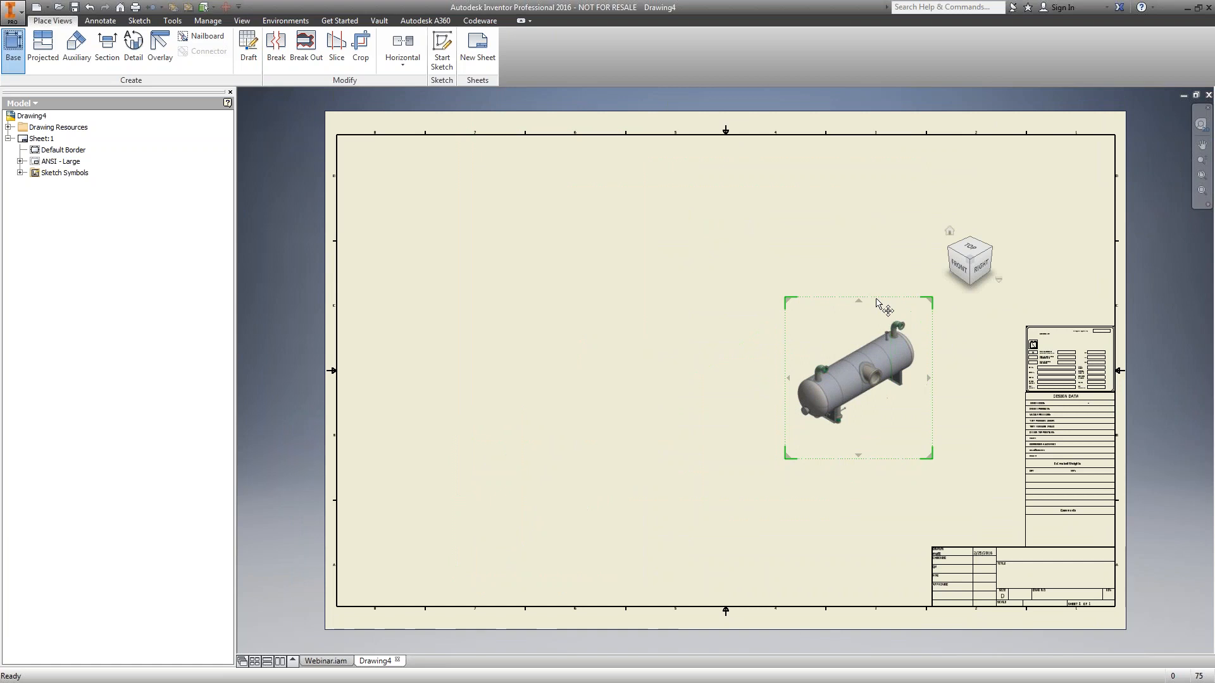
{"action": "right_click", "coordinate": [847, 242]}
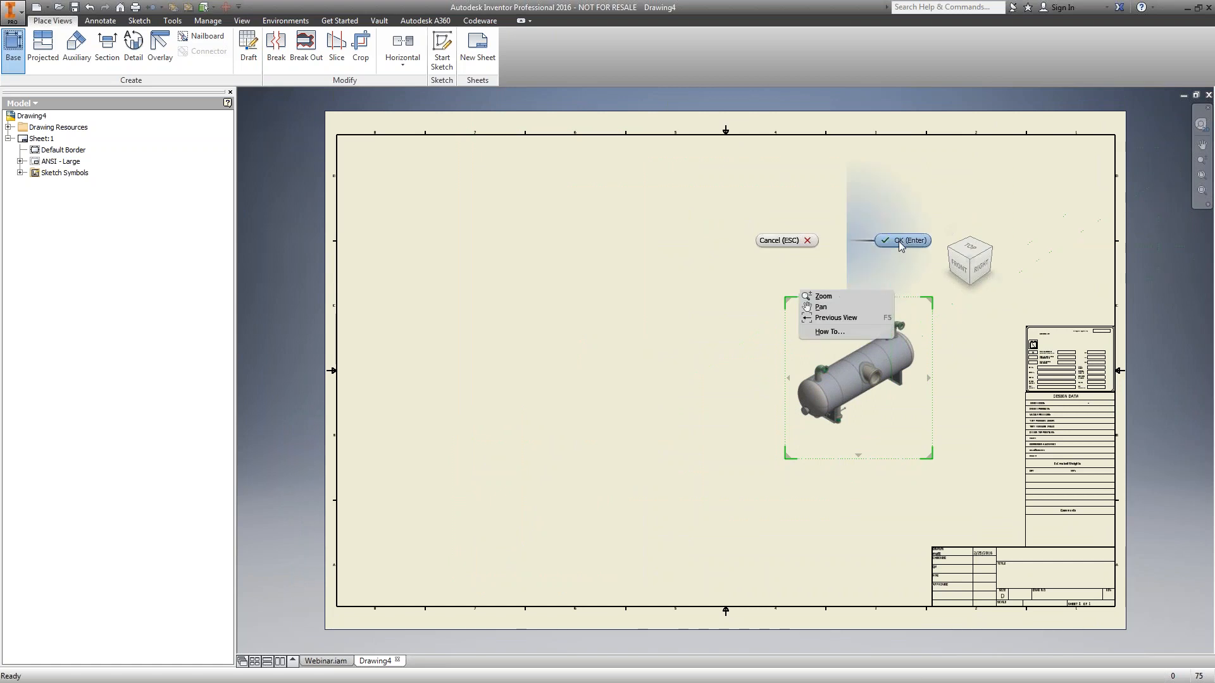
{"action": "left_click", "coordinate": [902, 243]}
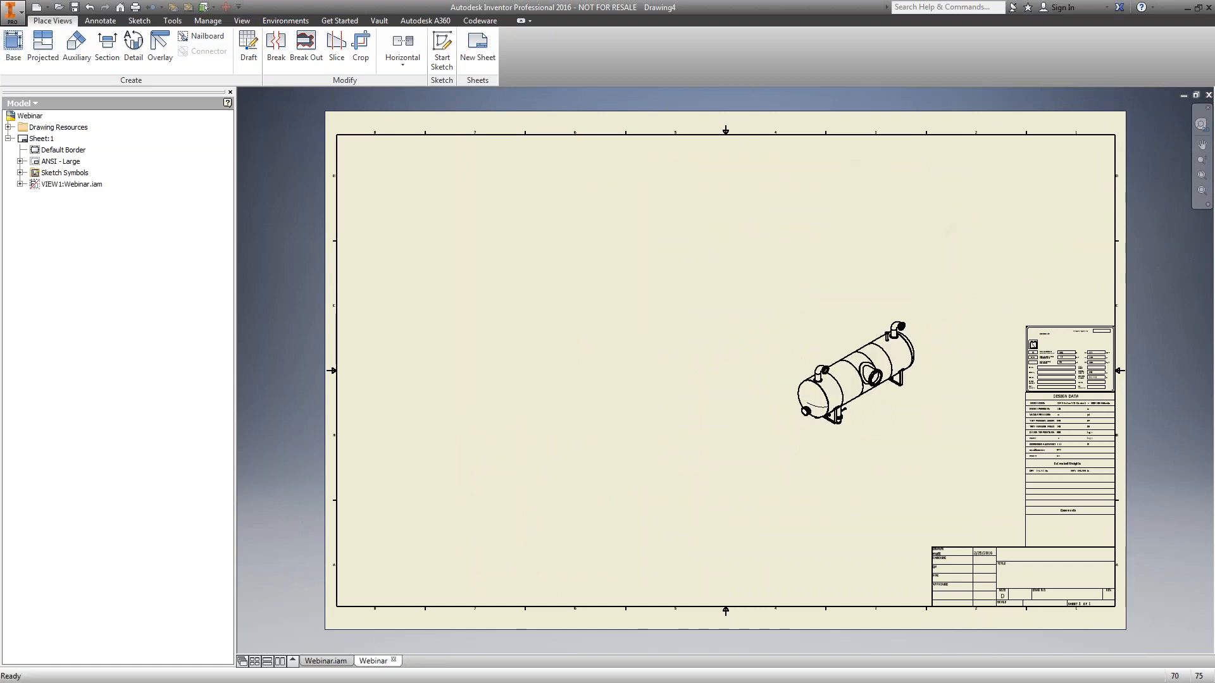
Examine the values filled into the nameplate and the Design Data table on the sheet up close
{"action": "scroll", "coordinate": [1111, 400], "scroll_direction": "up", "scroll_amount": 4}
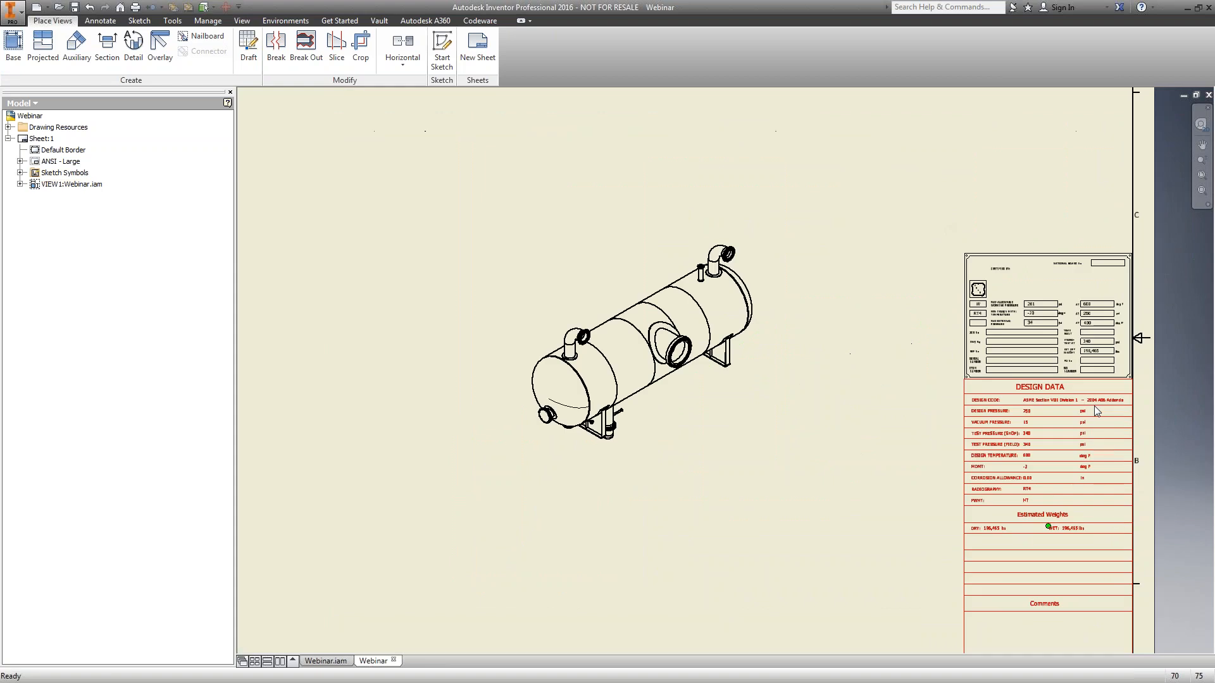
{"action": "scroll", "coordinate": [1111, 400], "scroll_direction": "up", "scroll_amount": 3}
{"action": "left_click", "coordinate": [1202, 145]}
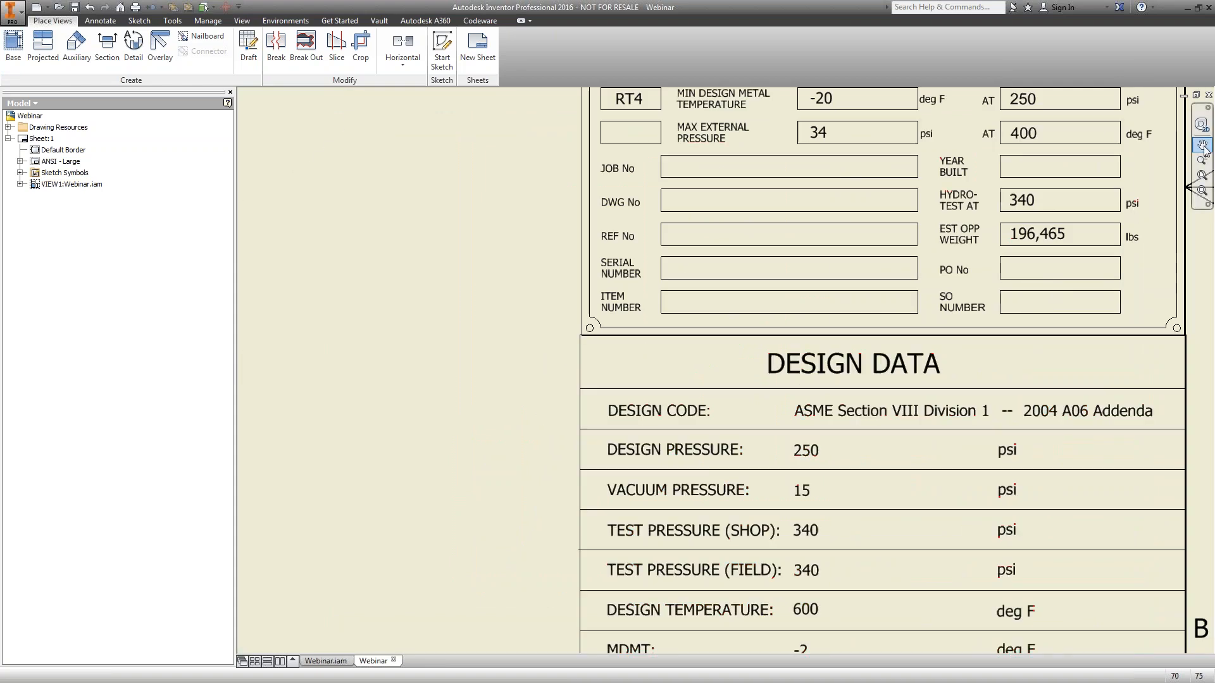
{"action": "mouse_move", "coordinate": [1019, 220]}
{"action": "left_mouse_down"}
{"action": "mouse_move", "coordinate": [971, 274]}
{"action": "mouse_move", "coordinate": [971, 457]}
{"action": "mouse_move", "coordinate": [900, 460]}
{"action": "left_mouse_up"}
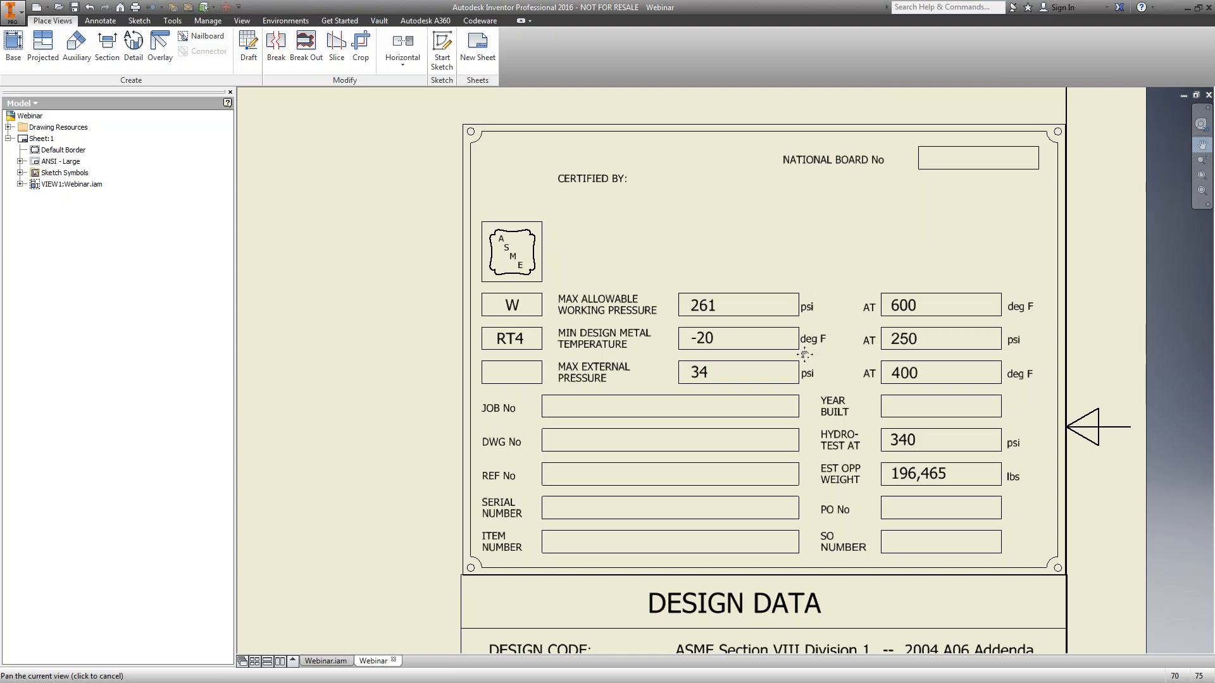
{"action": "left_click_drag", "start_coordinate": [736, 488], "coordinate": [739, 350]}
{"action": "scroll", "coordinate": [739, 351], "scroll_direction": "down", "scroll_amount": 2}
{"action": "left_click_drag", "start_coordinate": [745, 448], "coordinate": [745, 315]}
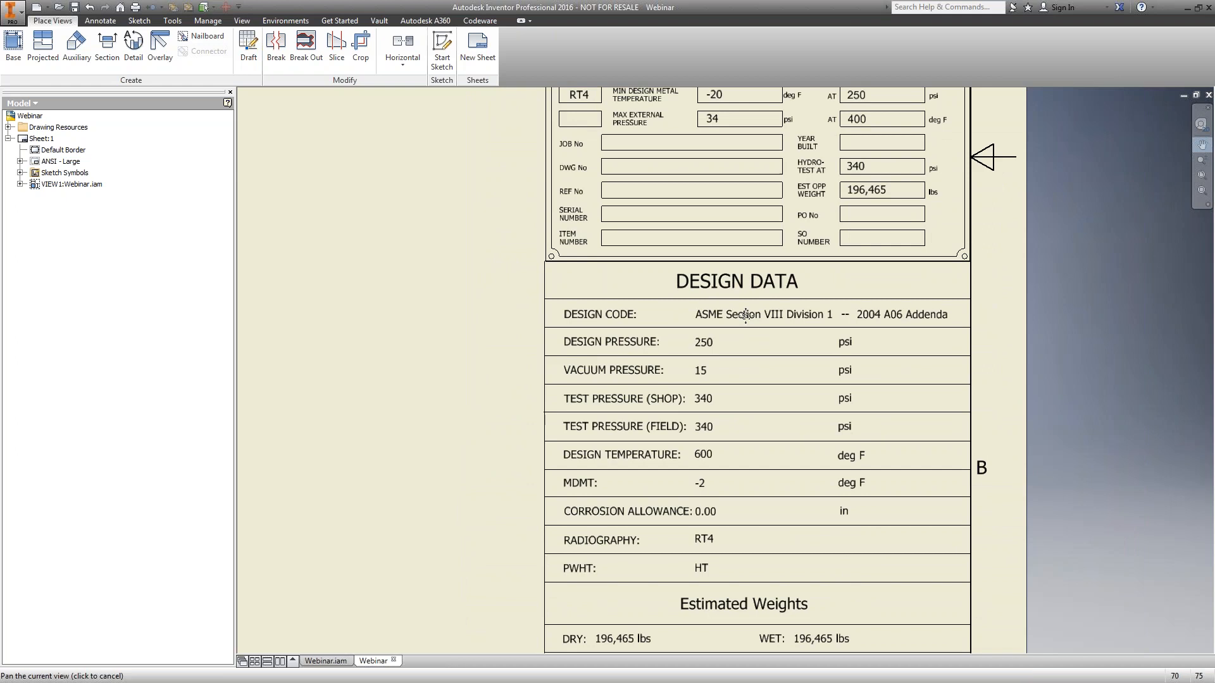
{"action": "left_click_drag", "start_coordinate": [746, 145], "coordinate": [748, 345]}
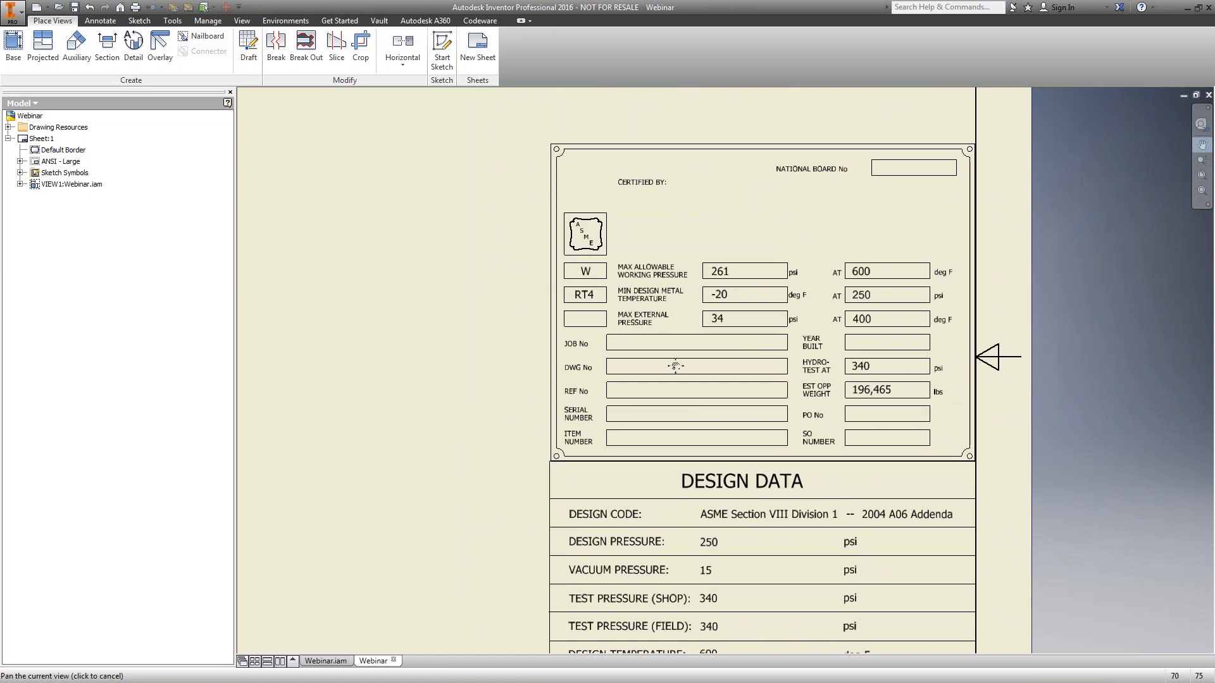
{"action": "right_click", "coordinate": [442, 340]}
{"action": "left_click", "coordinate": [484, 344]}
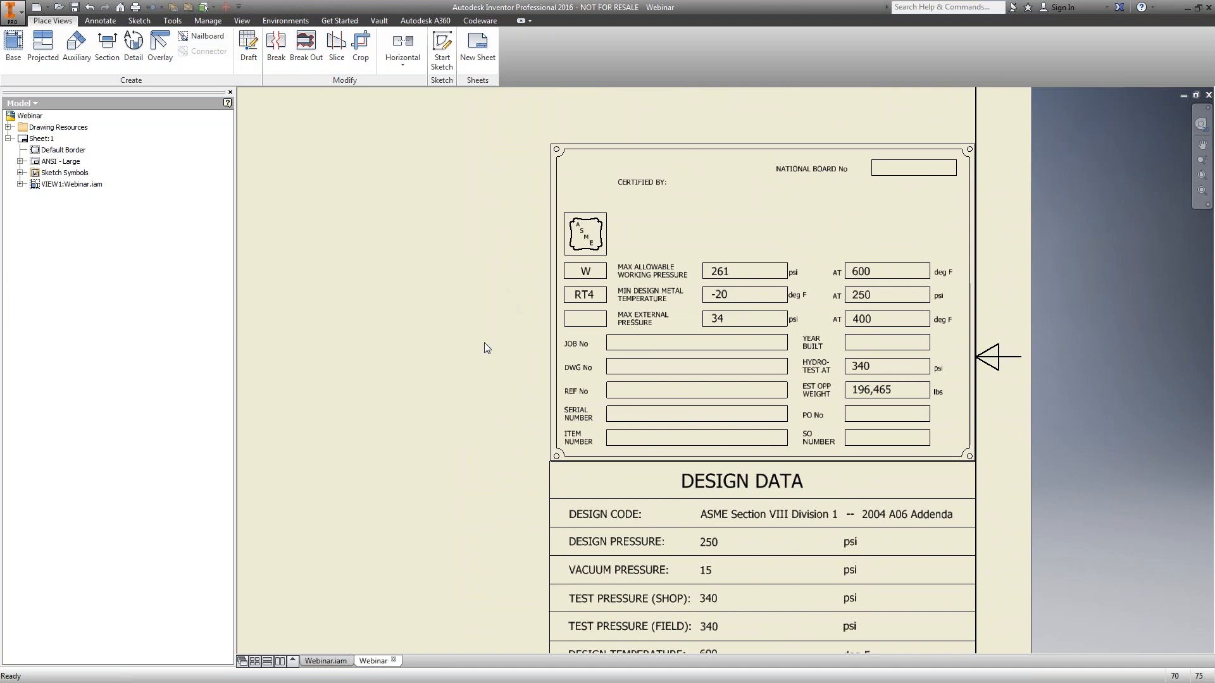
{"action": "scroll", "coordinate": [485, 347], "scroll_direction": "down", "scroll_amount": 2}
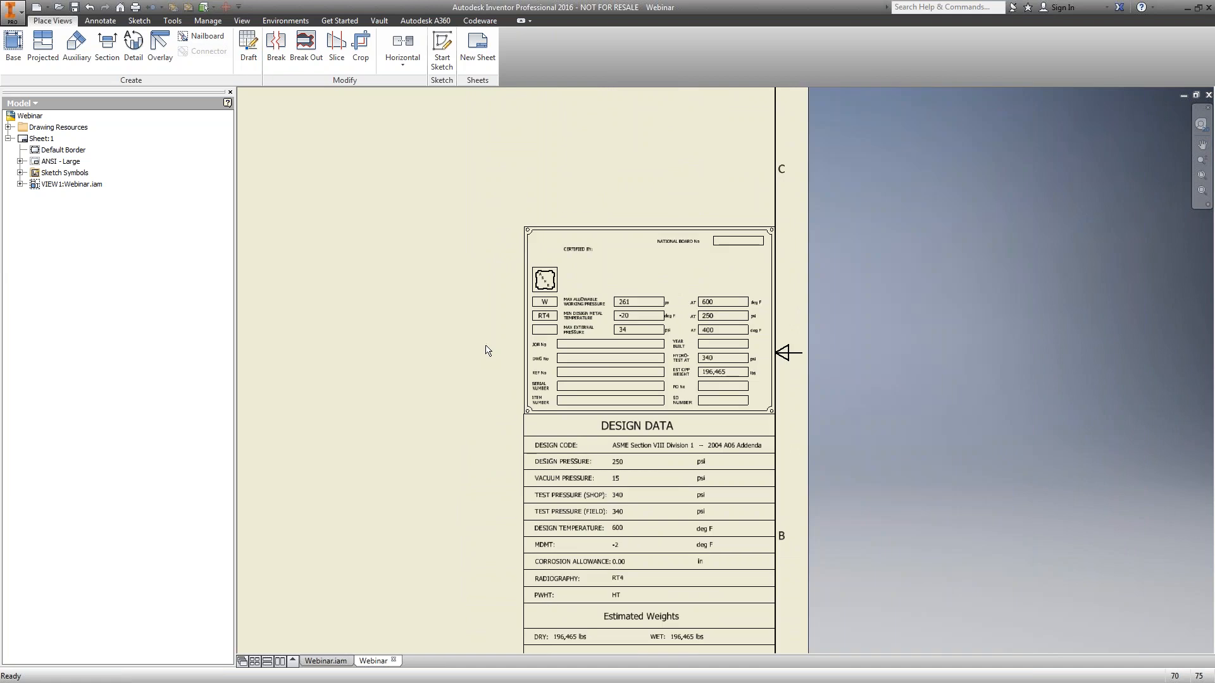
Open the definition of the nameplate's U STAMP DATA - D SIZE sketch symbol for editing
{"action": "right_click", "coordinate": [551, 332]}
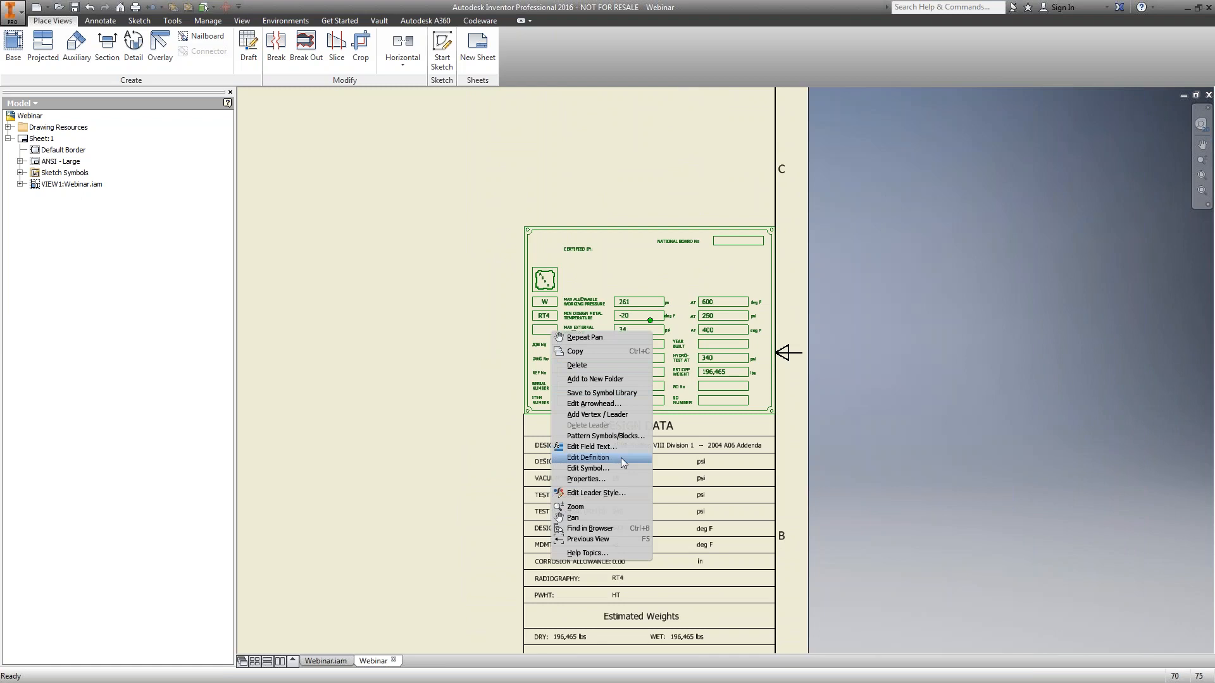
{"action": "left_click", "coordinate": [620, 458]}
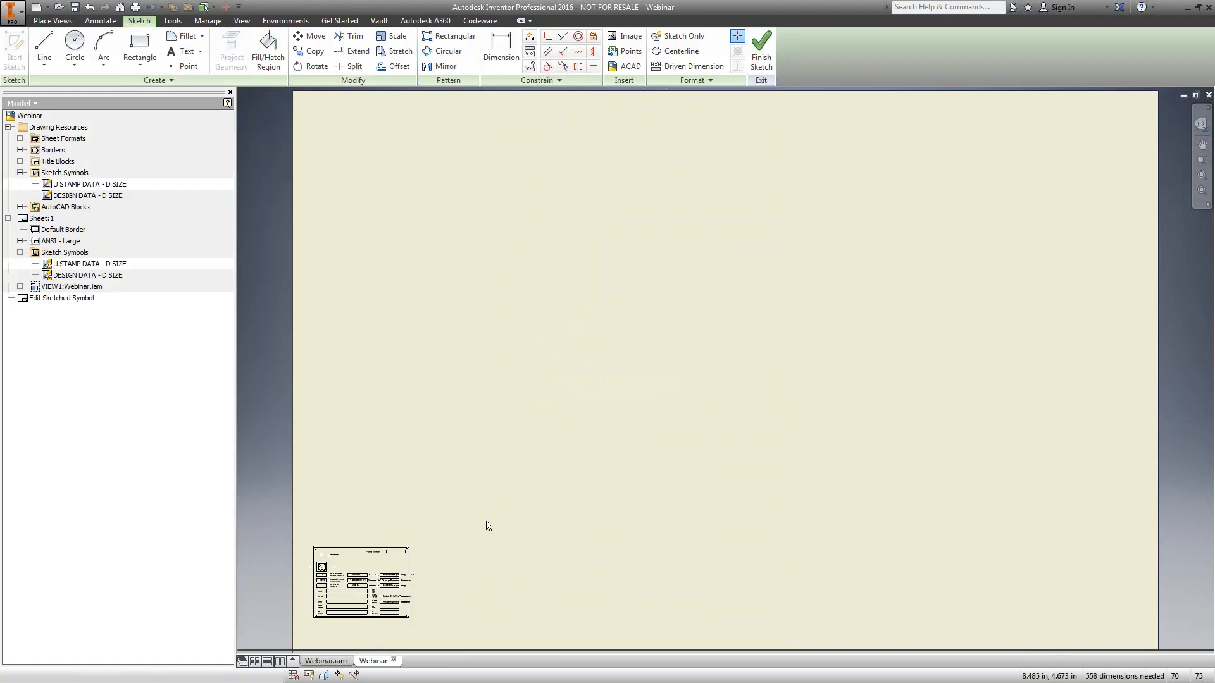
{"action": "scroll", "coordinate": [295, 617], "scroll_direction": "down", "scroll_amount": 3}
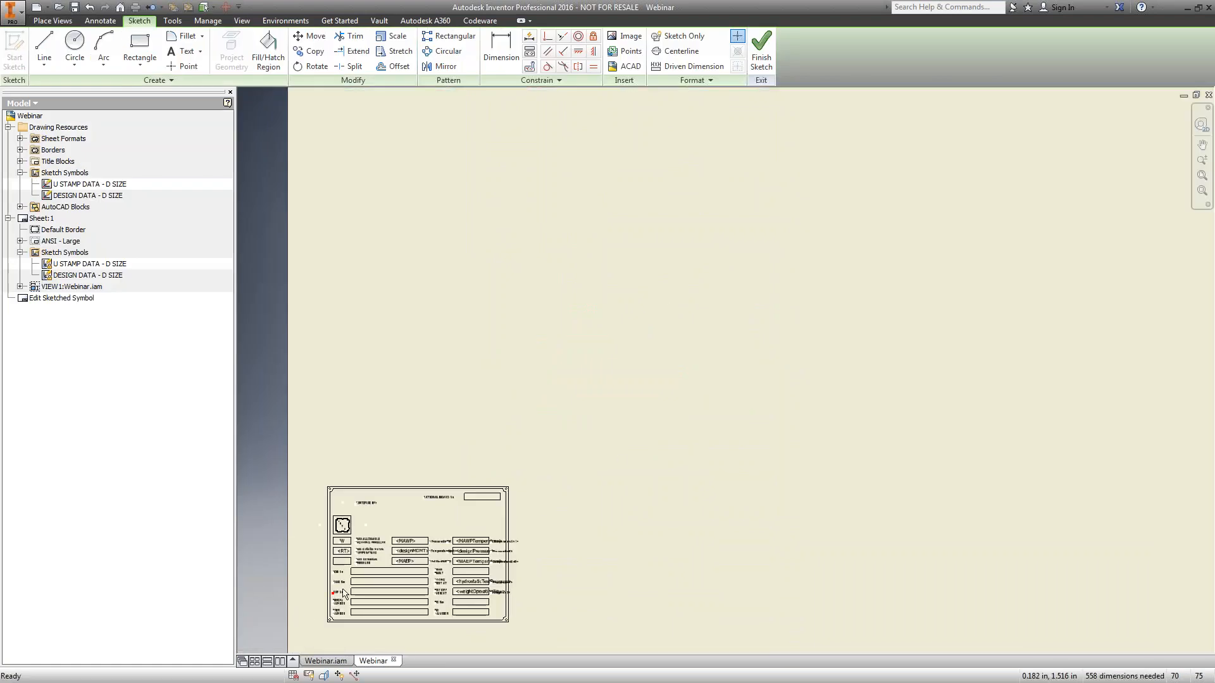
{"action": "scroll", "coordinate": [344, 593], "scroll_direction": "down", "scroll_amount": 2}
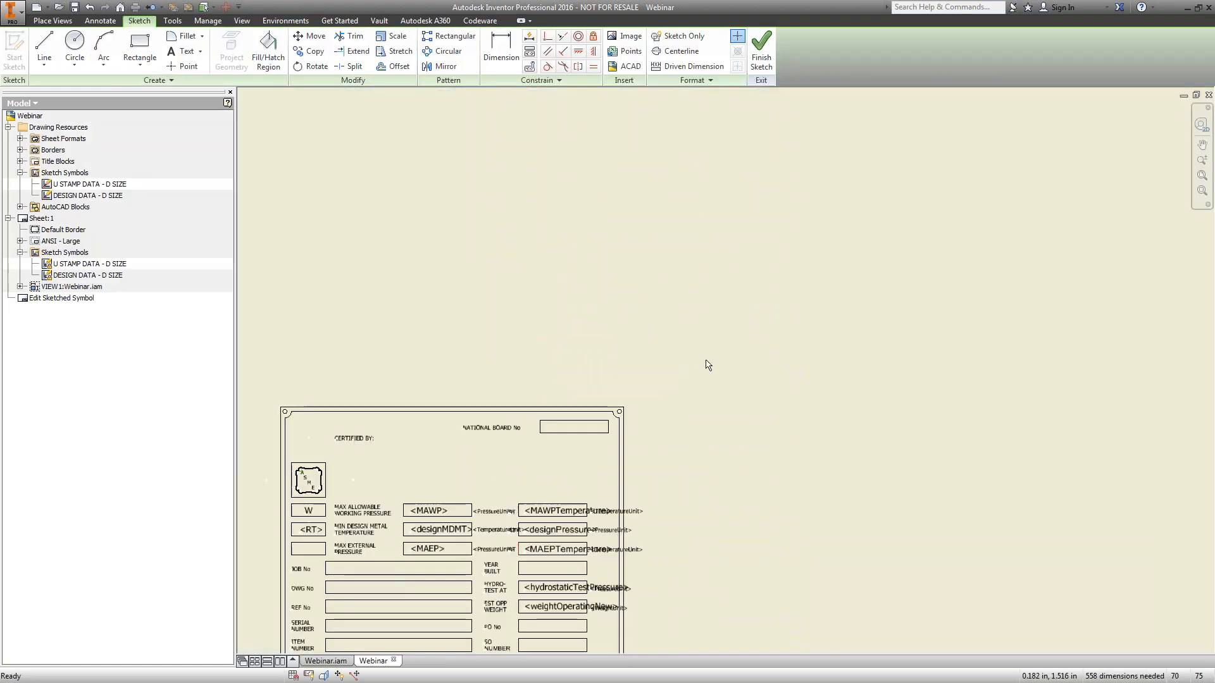
{"action": "left_click", "coordinate": [1197, 146]}
{"action": "left_click_drag", "start_coordinate": [826, 301], "coordinate": [889, 163]}
{"action": "scroll", "coordinate": [484, 352], "scroll_direction": "down", "scroll_amount": 2}
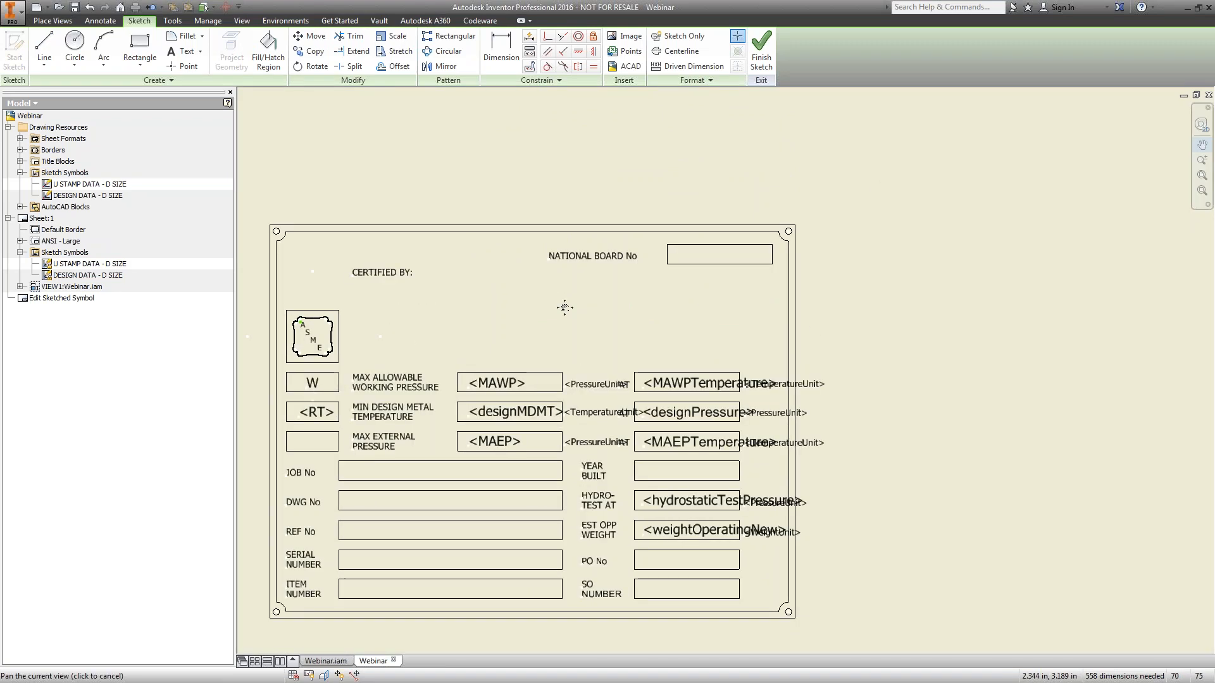
{"action": "right_click", "coordinate": [656, 158]}
{"action": "left_click", "coordinate": [698, 161]}
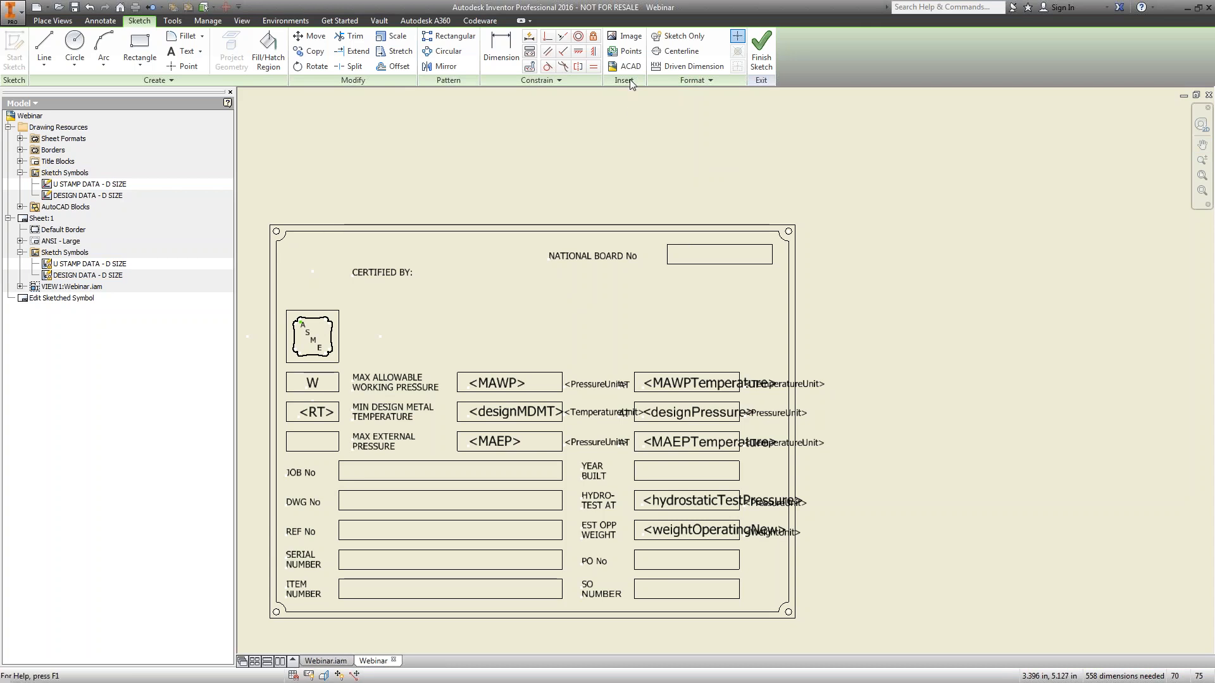
Insert the image Logo.jpg into the nameplate symbol and move it into the blank area above the pressure and temperature rows
{"action": "left_click", "coordinate": [638, 40]}
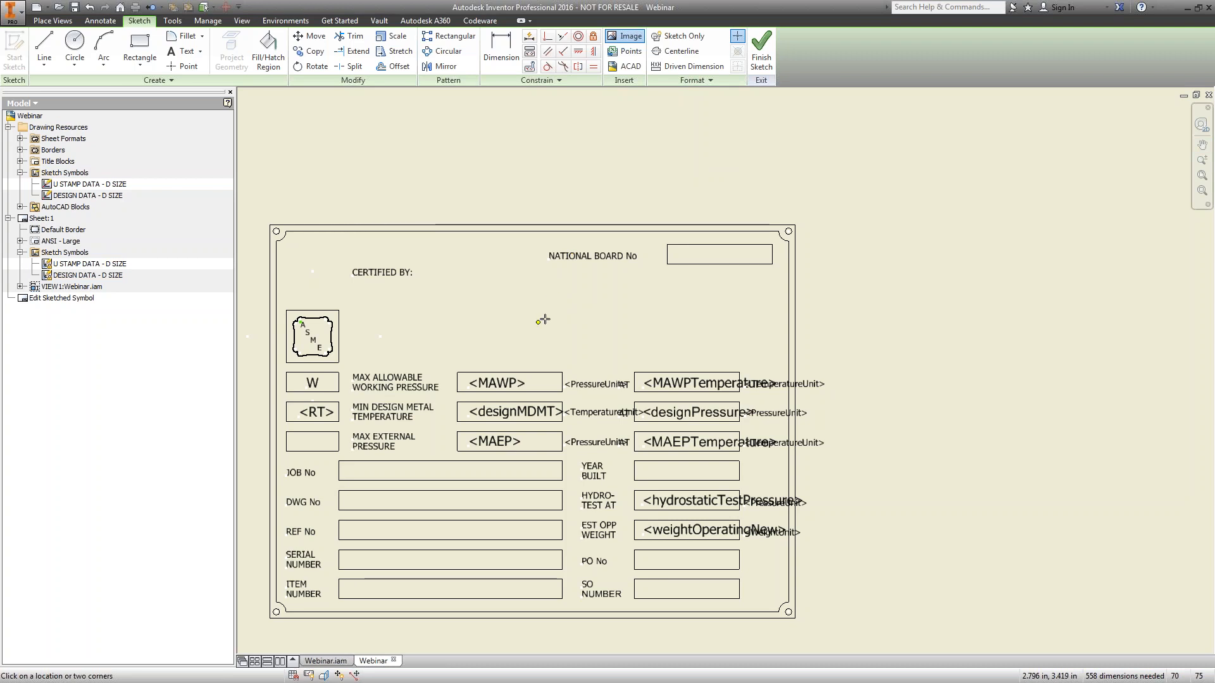
{"action": "left_click", "coordinate": [543, 320]}
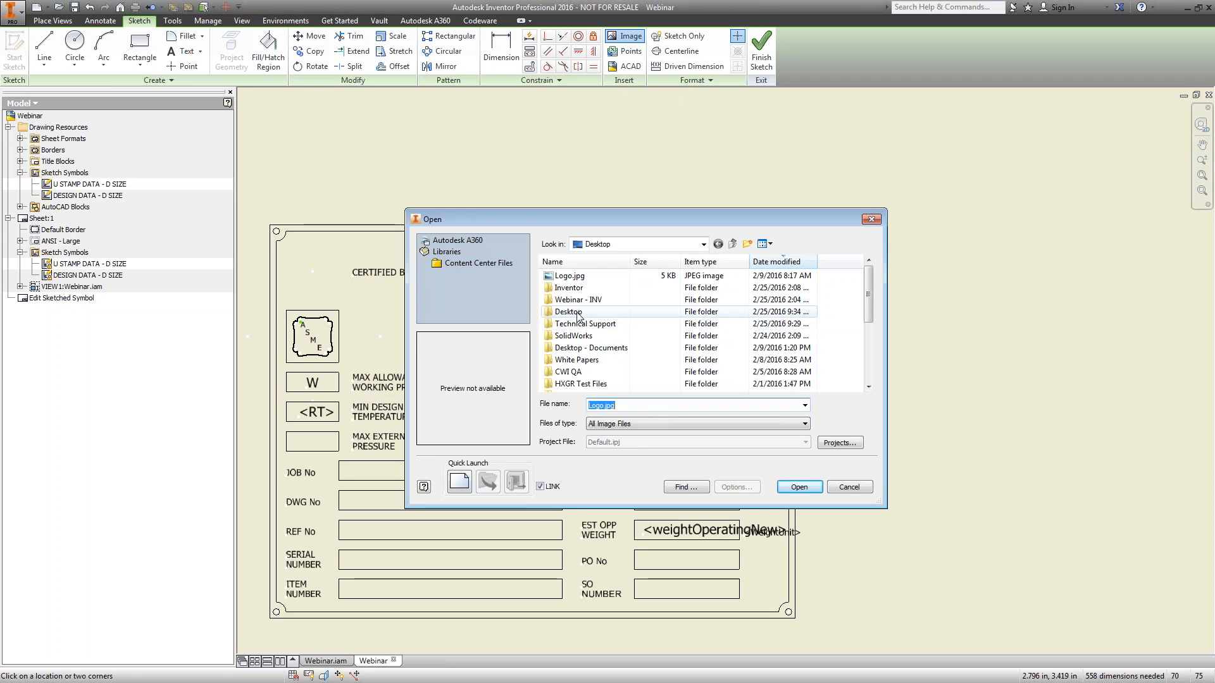
{"action": "left_click", "coordinate": [587, 277]}
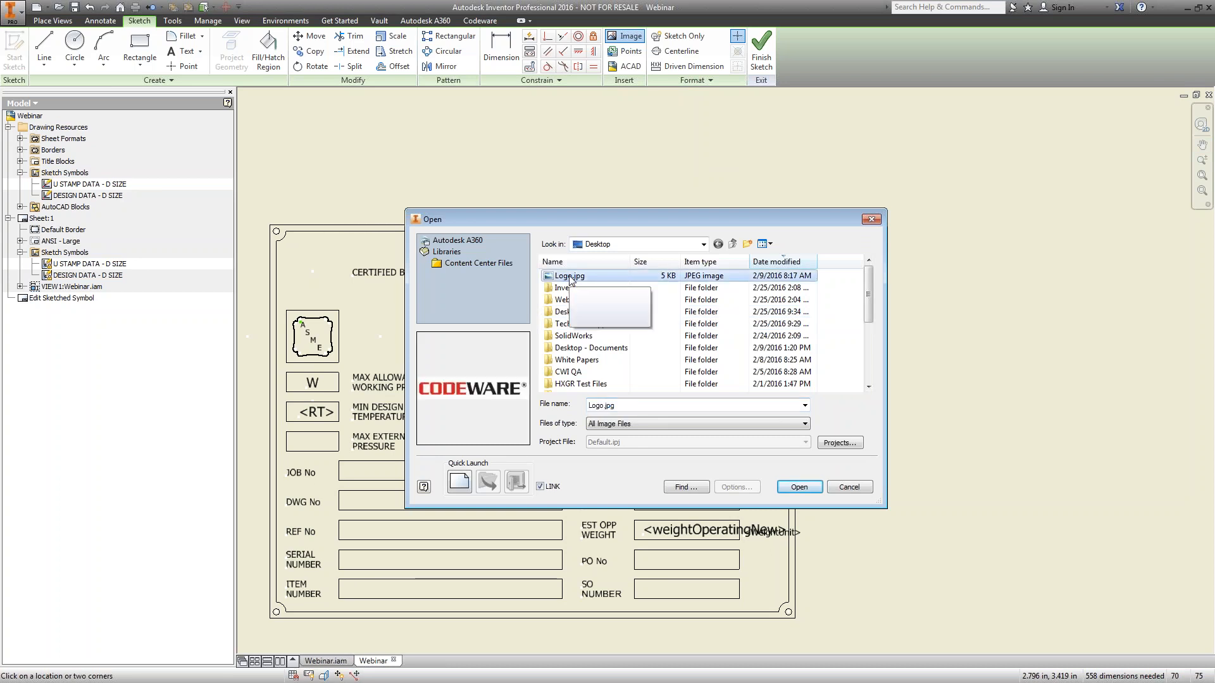
{"action": "left_click", "coordinate": [787, 491]}
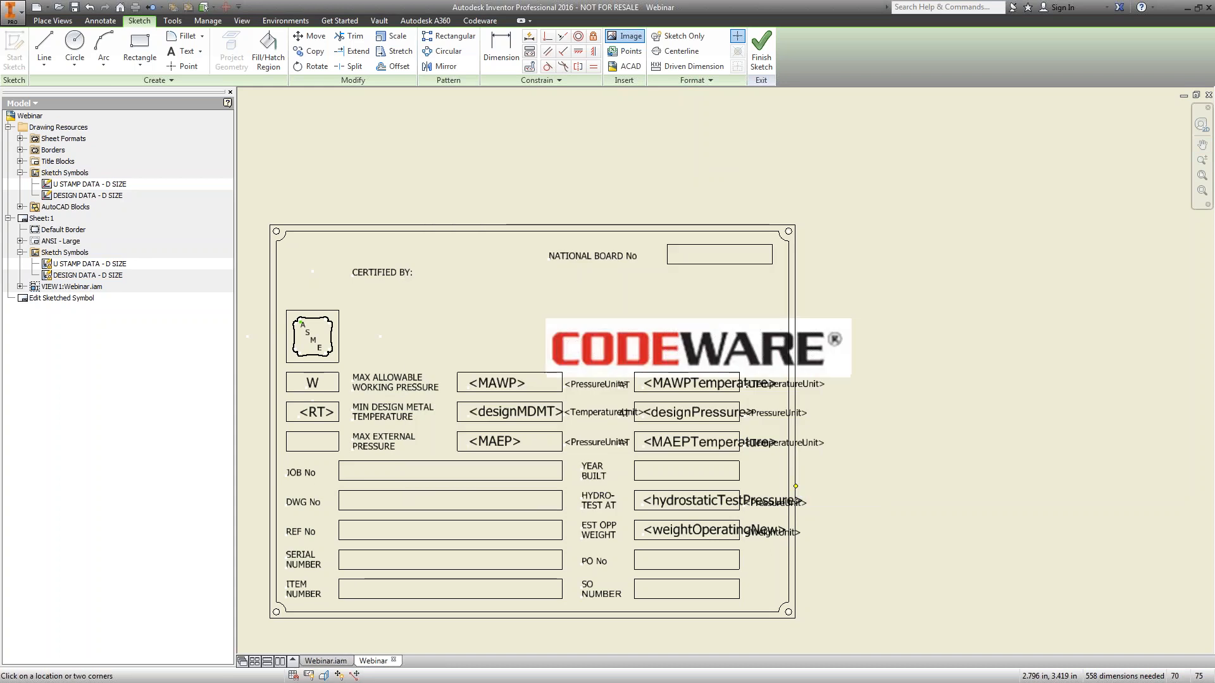
{"action": "left_click", "coordinate": [712, 345]}
{"action": "left_click_drag", "start_coordinate": [710, 347], "coordinate": [615, 324]}
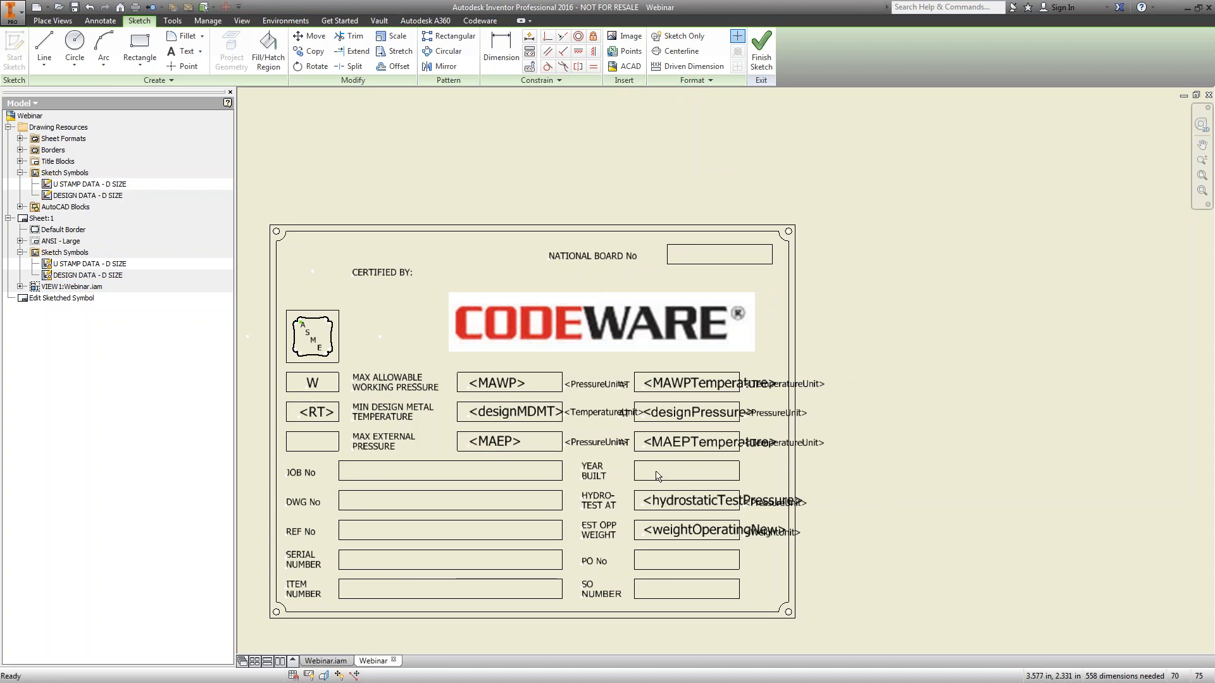
Inspect the nameplate's linked property fields, including MAEP, MAWPTemperature and MAEPTemperature
{"action": "left_click", "coordinate": [496, 441]}
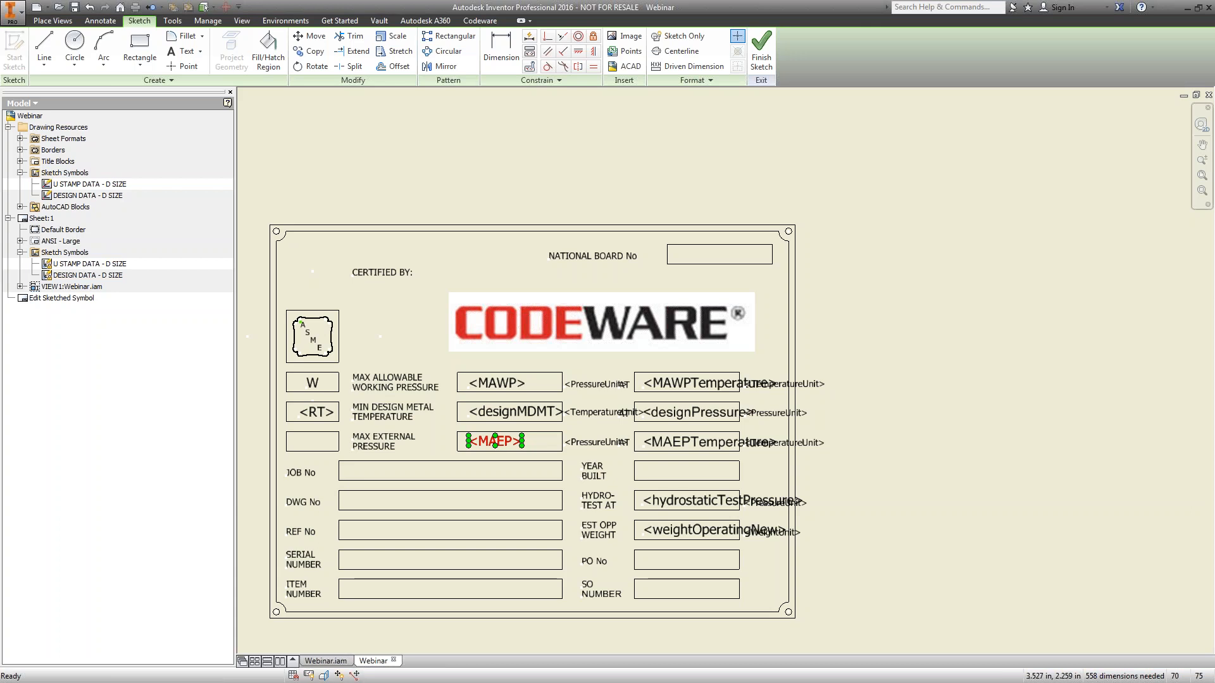
{"action": "left_click", "coordinate": [654, 486]}
{"action": "left_click", "coordinate": [712, 382]}
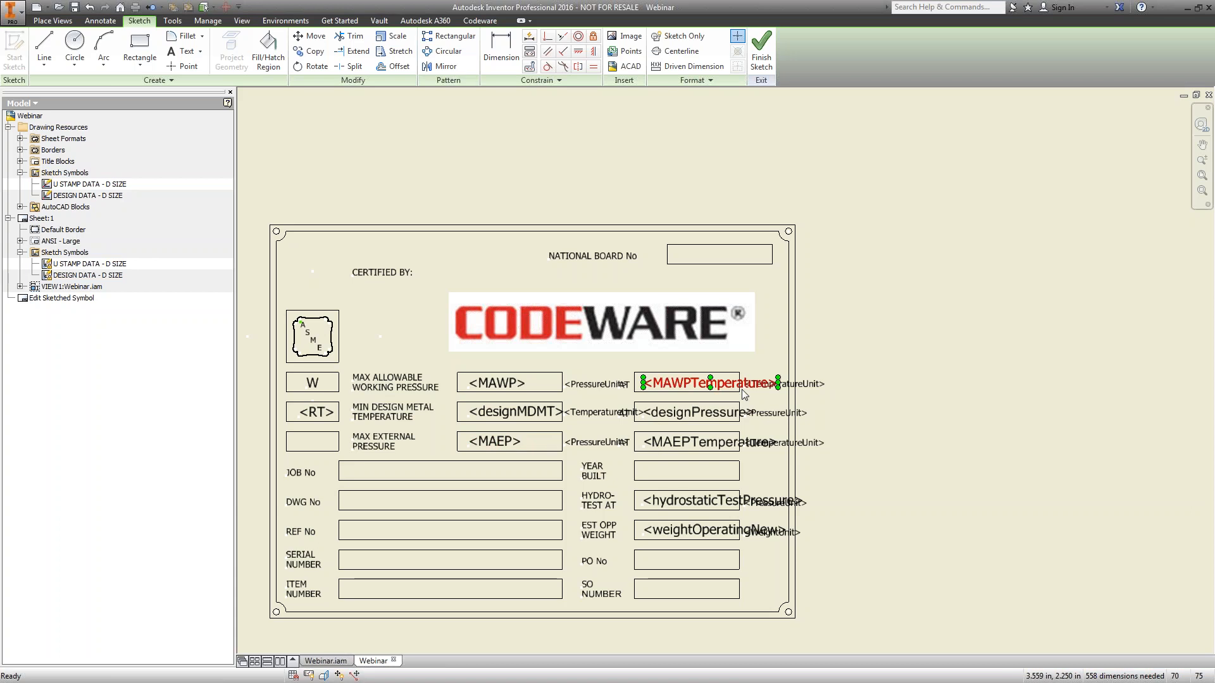
{"action": "left_click", "coordinate": [672, 417]}
{"action": "left_click", "coordinate": [674, 441]}
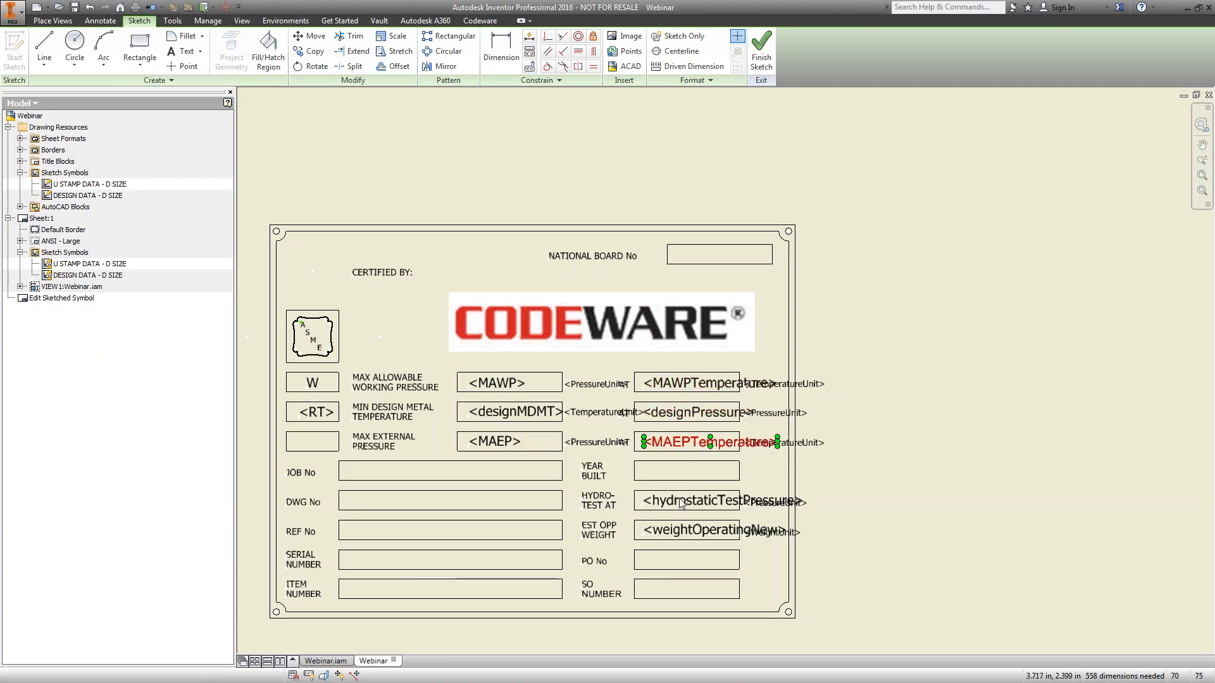
{"action": "left_click", "coordinate": [650, 491]}
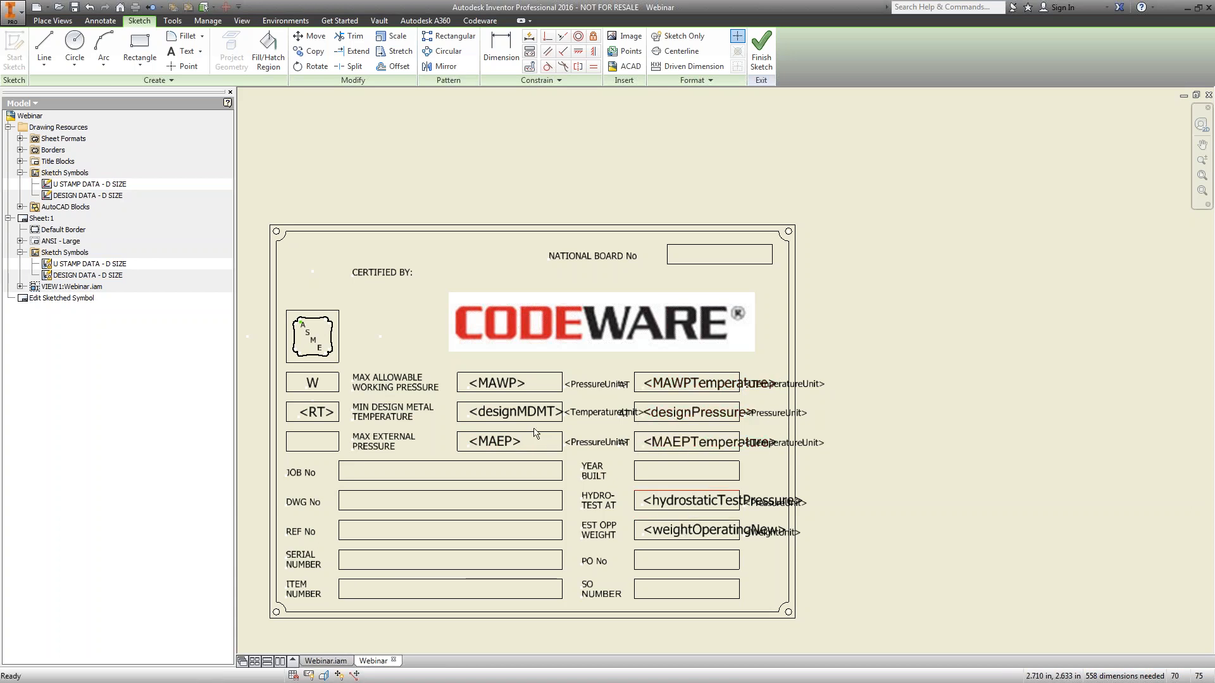
Finish the nameplate symbol's sketch, save its edited definition, and check the nameplate on the sheet
{"action": "left_click", "coordinate": [763, 56]}
{"action": "left_click", "coordinate": [529, 362]}
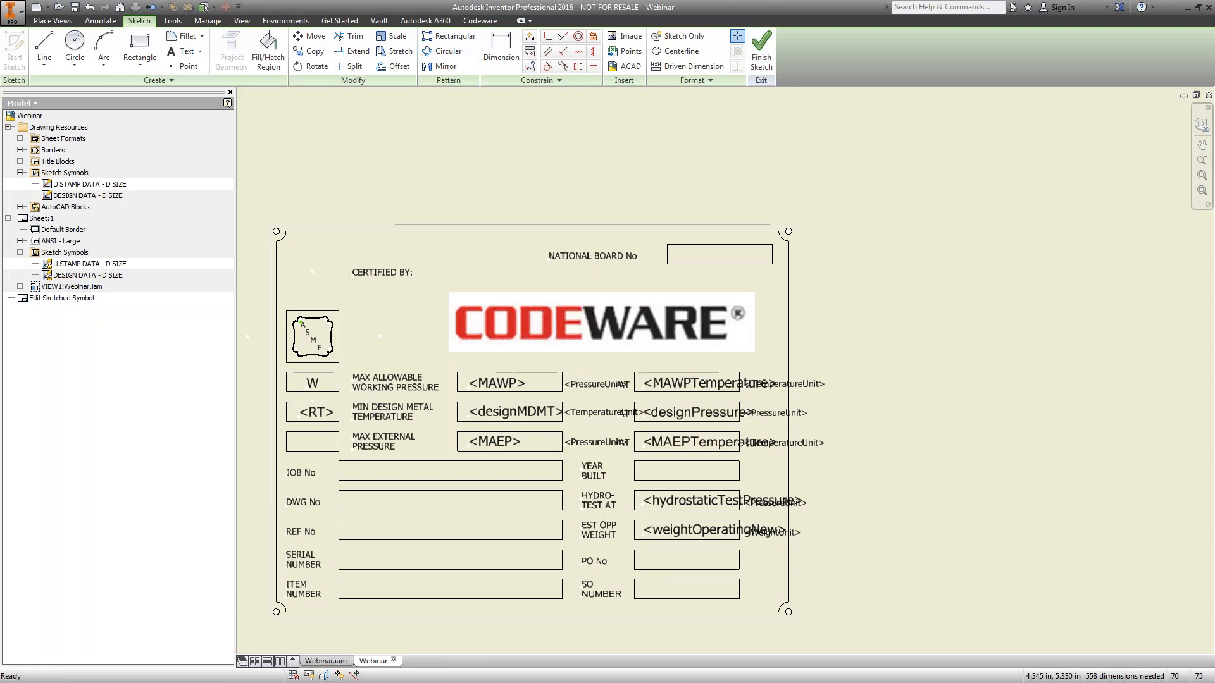
{"action": "scroll", "coordinate": [405, 364], "scroll_direction": "up", "scroll_amount": 3}
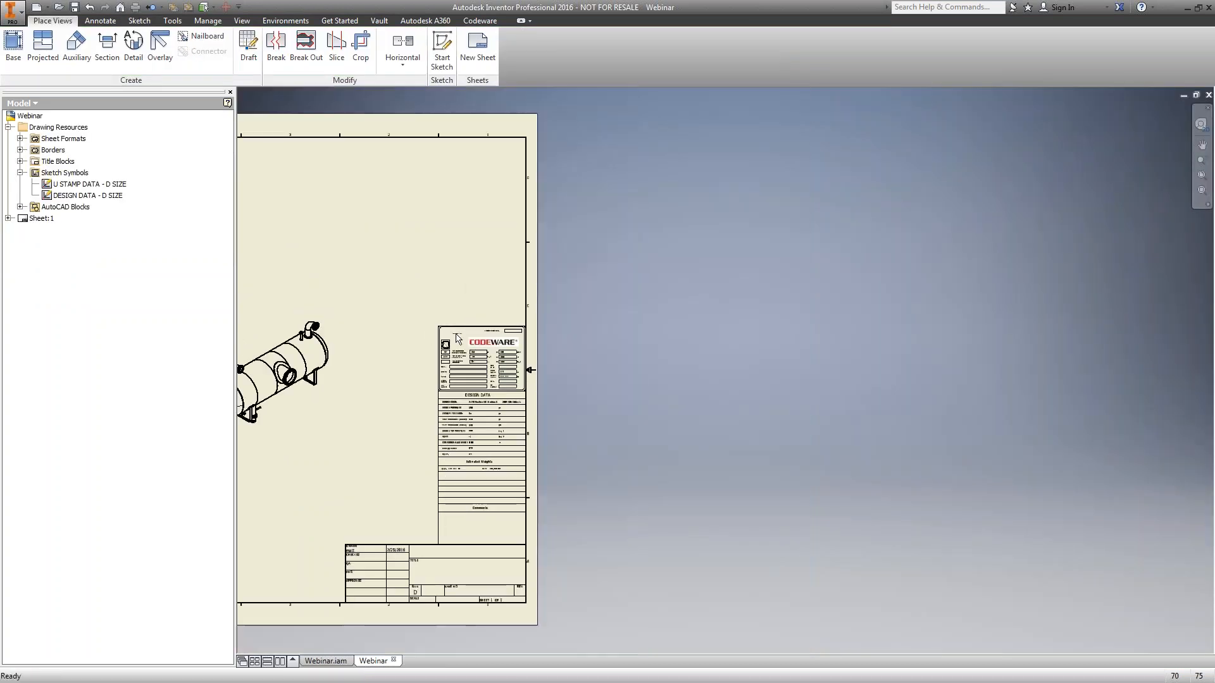
{"action": "scroll", "coordinate": [458, 337], "scroll_direction": "down", "scroll_amount": 10}
{"action": "scroll", "coordinate": [493, 388], "scroll_direction": "up", "scroll_amount": 2}
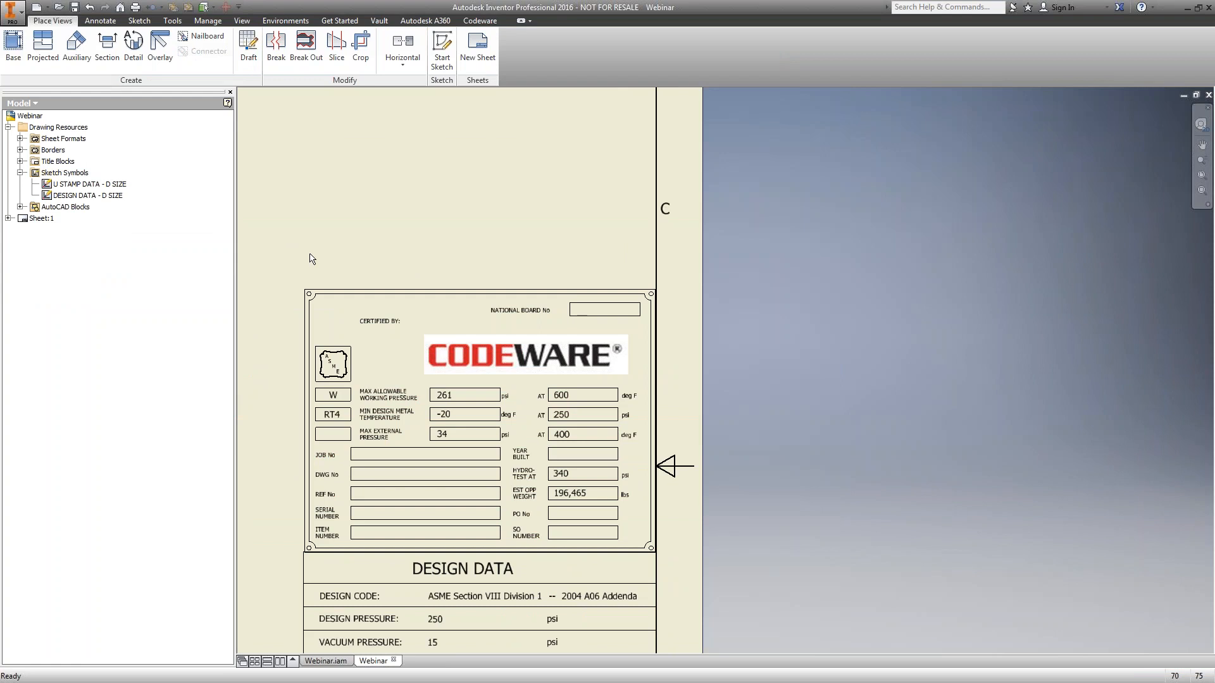
{"action": "left_click", "coordinate": [1202, 177]}
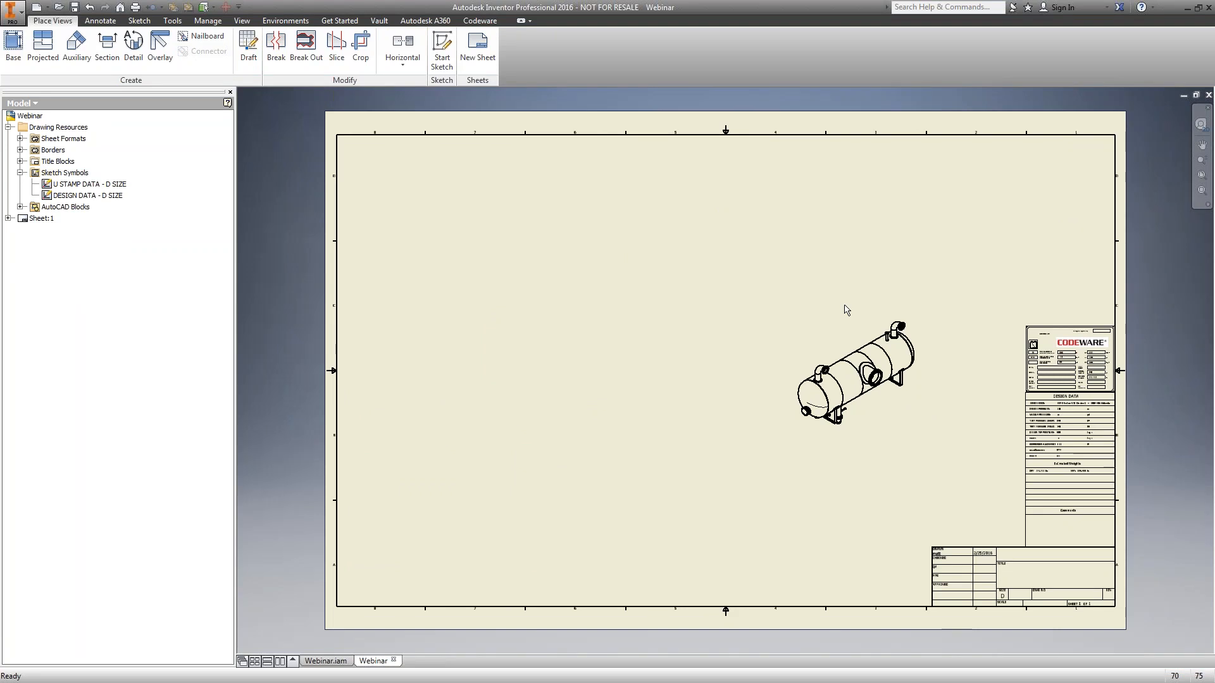
Start a parts list sourced from Webinar.iam with the Parts Only BOM view, enabling that BOM view in the assembly
{"action": "left_click", "coordinate": [99, 21]}
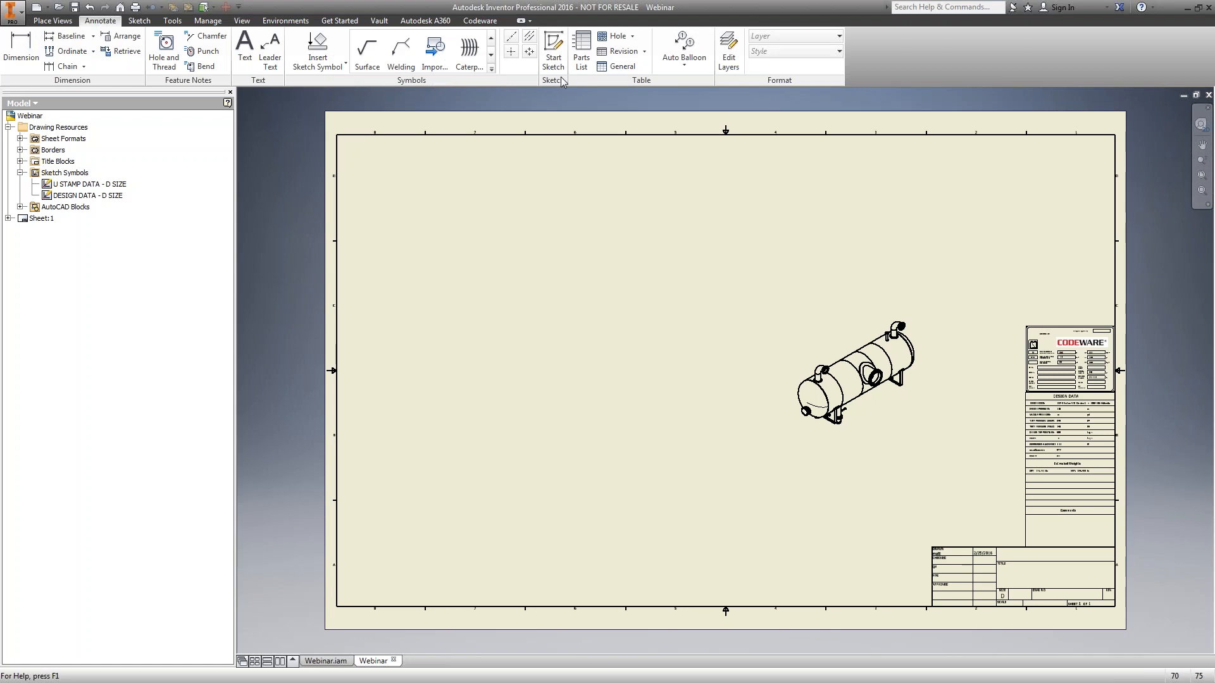
{"action": "left_click", "coordinate": [578, 55]}
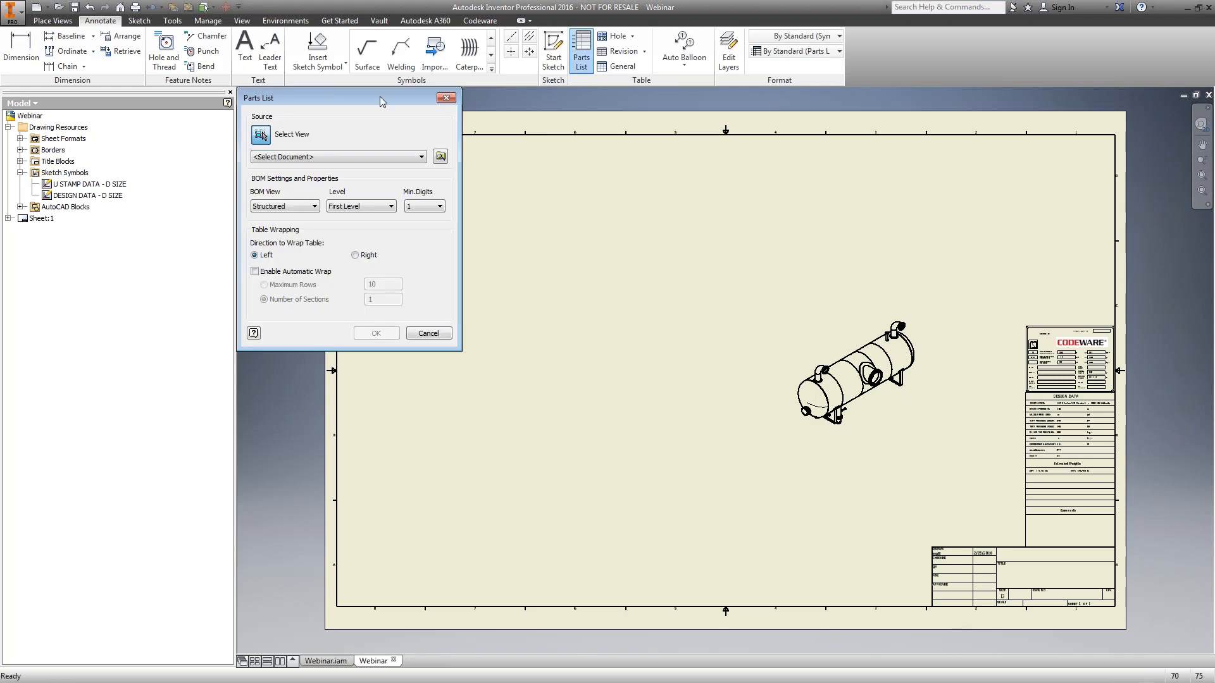
{"action": "left_click_drag", "start_coordinate": [385, 103], "coordinate": [507, 179]}
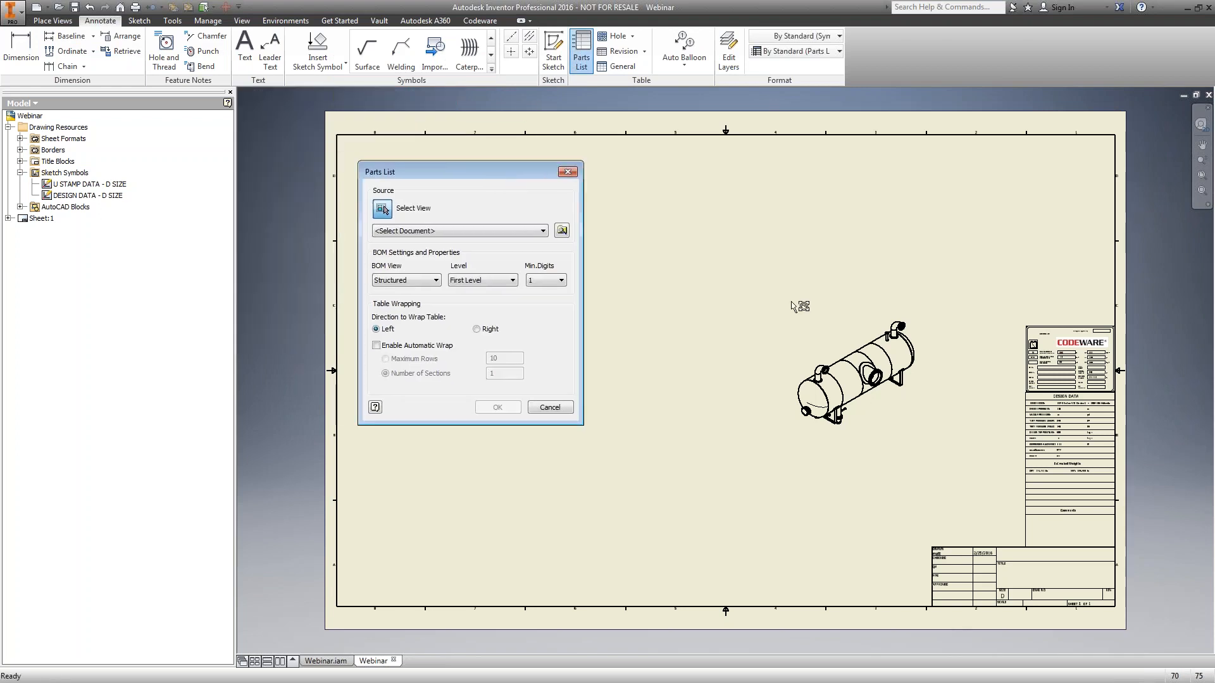
{"action": "left_click", "coordinate": [539, 232]}
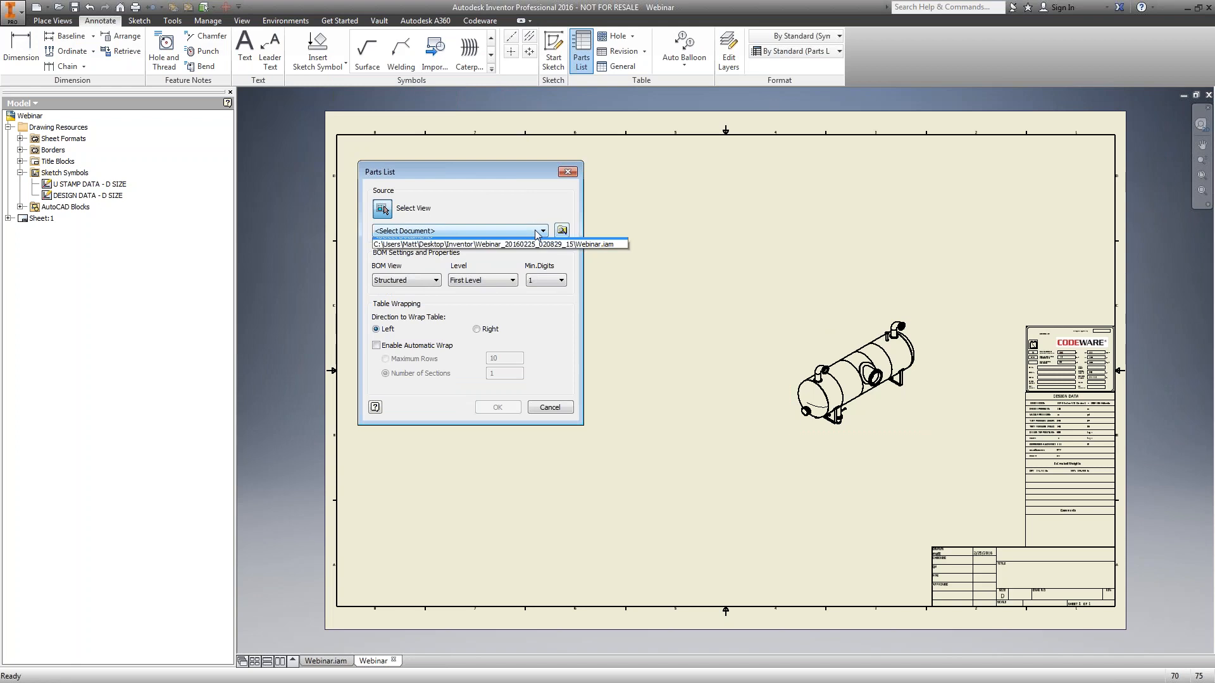
{"action": "key", "text": "Down"}
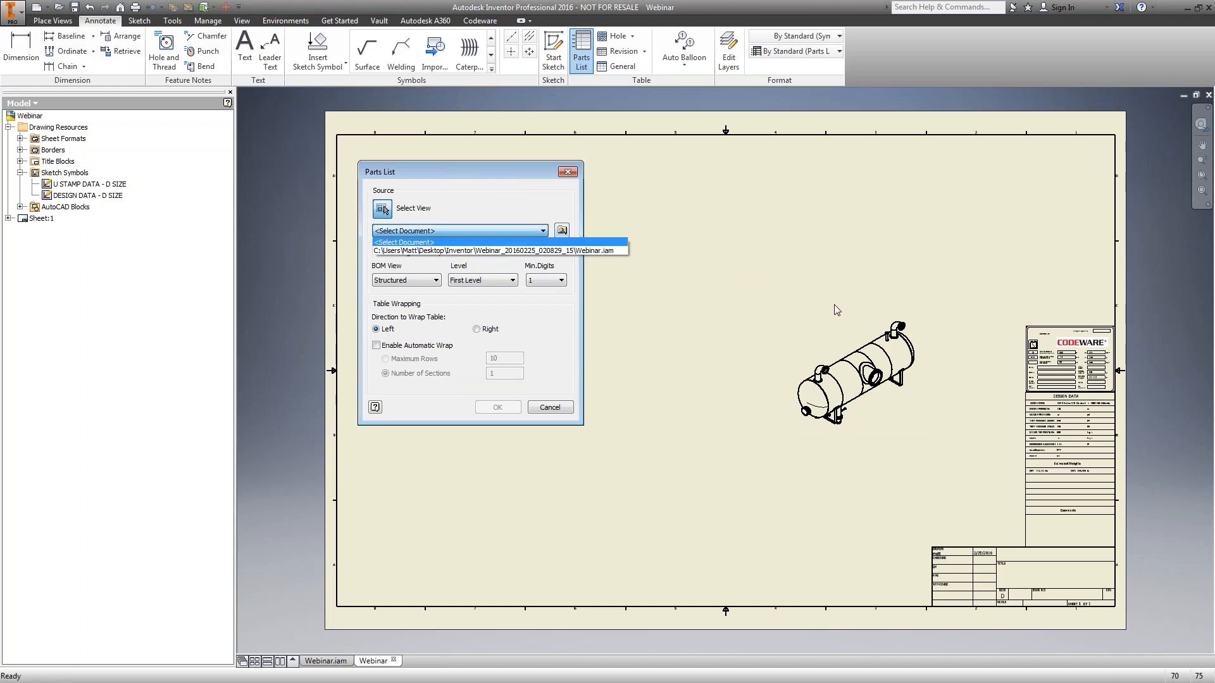
{"action": "key", "text": "Return"}
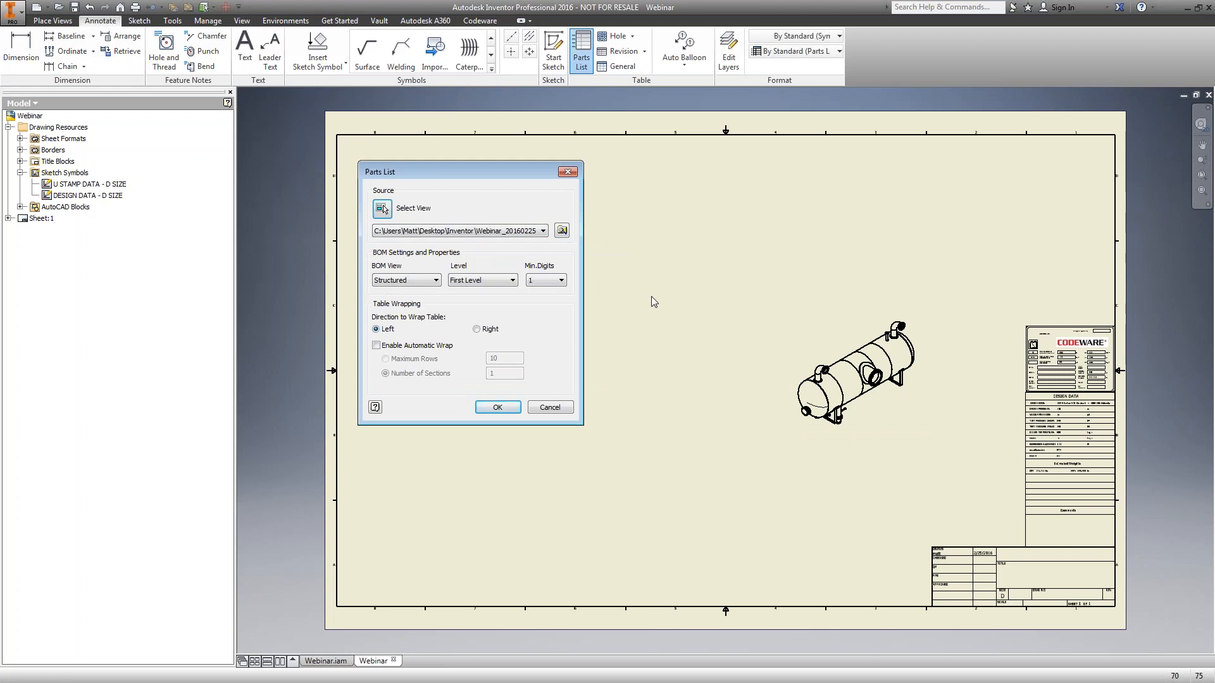
{"action": "left_click", "coordinate": [427, 282]}
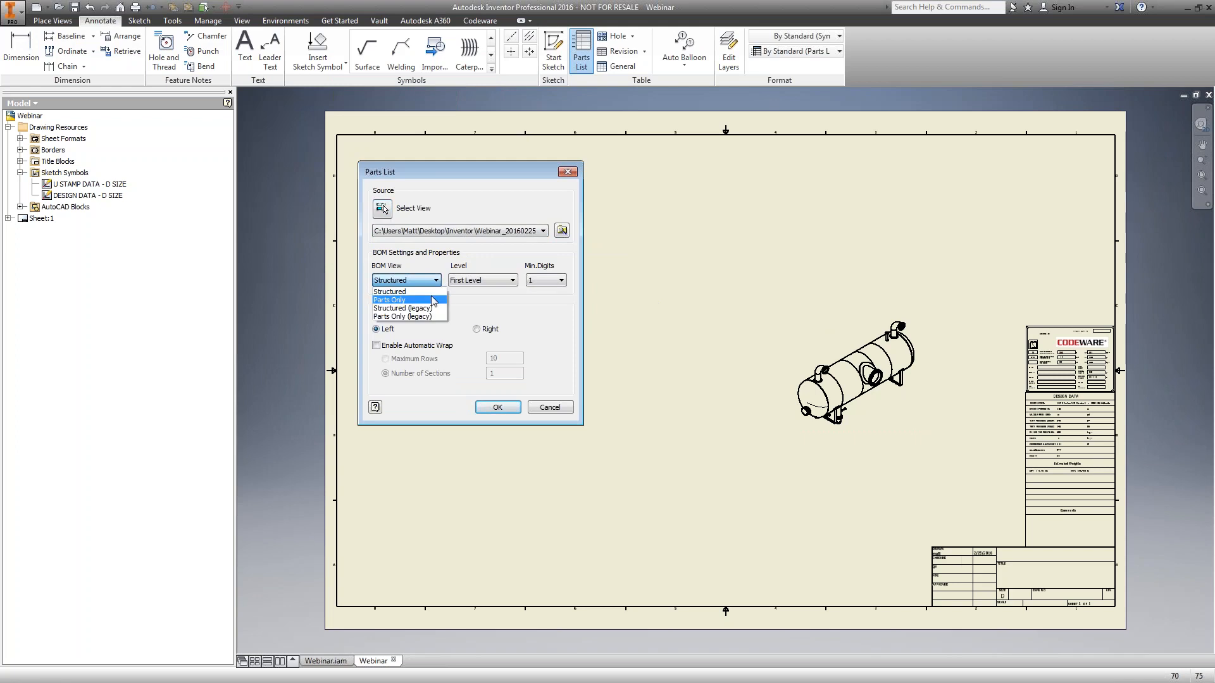
{"action": "left_click", "coordinate": [434, 302]}
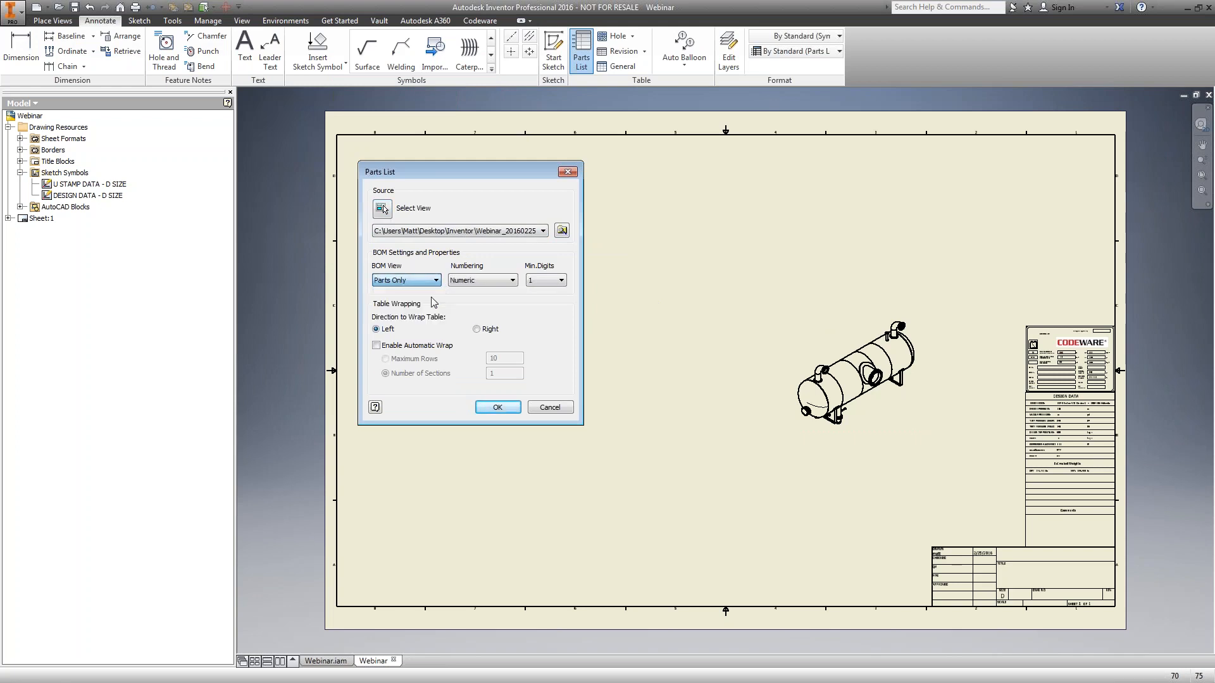
{"action": "left_click", "coordinate": [497, 408]}
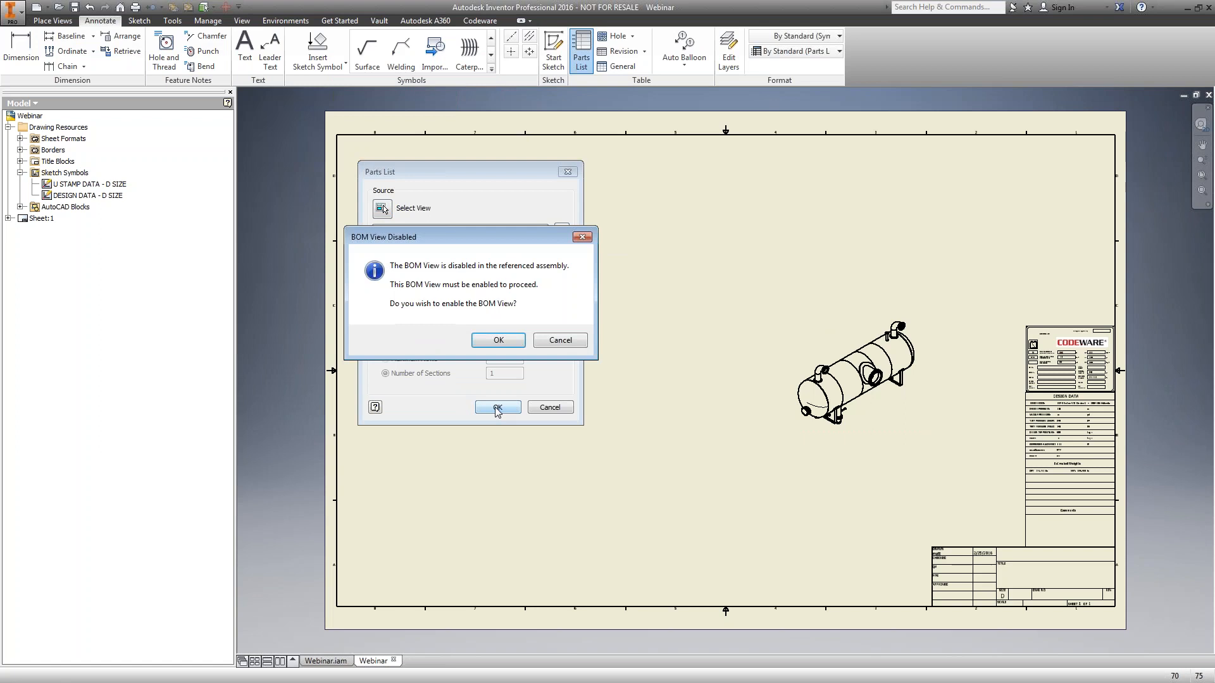
{"action": "left_click", "coordinate": [498, 342]}
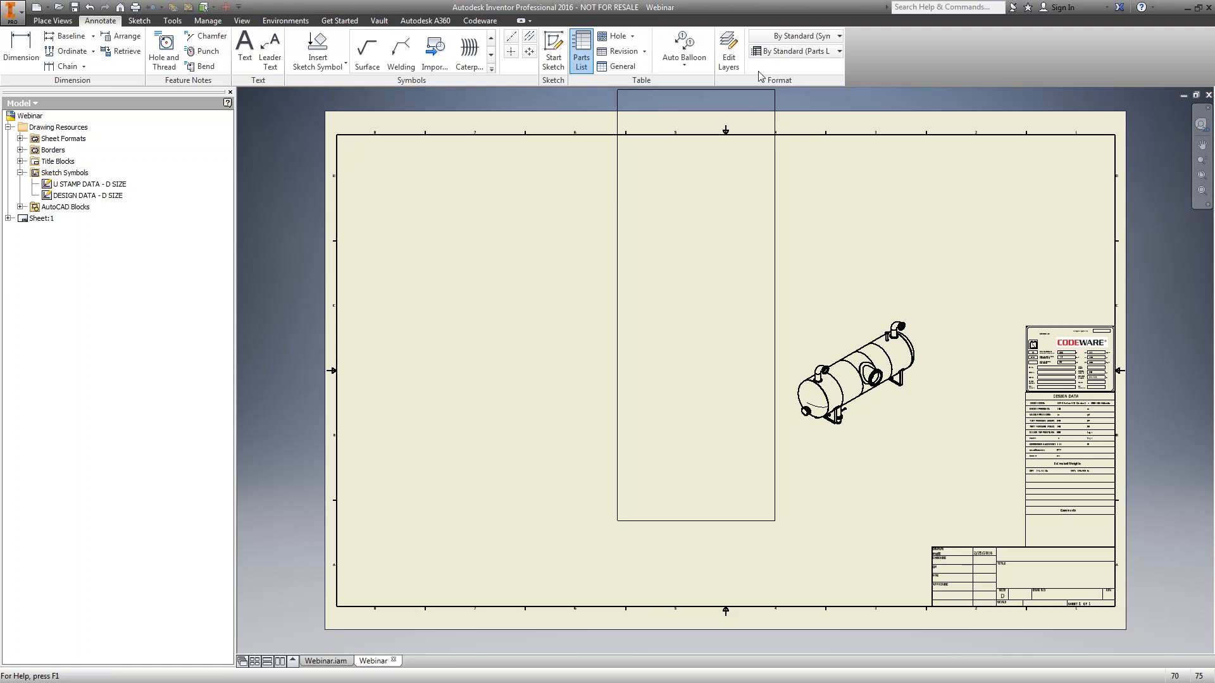
Apply the CODEWARE Nozzle Schedule style to the parts list and place the table in the sheet's upper-left area
{"action": "left_click", "coordinate": [839, 53]}
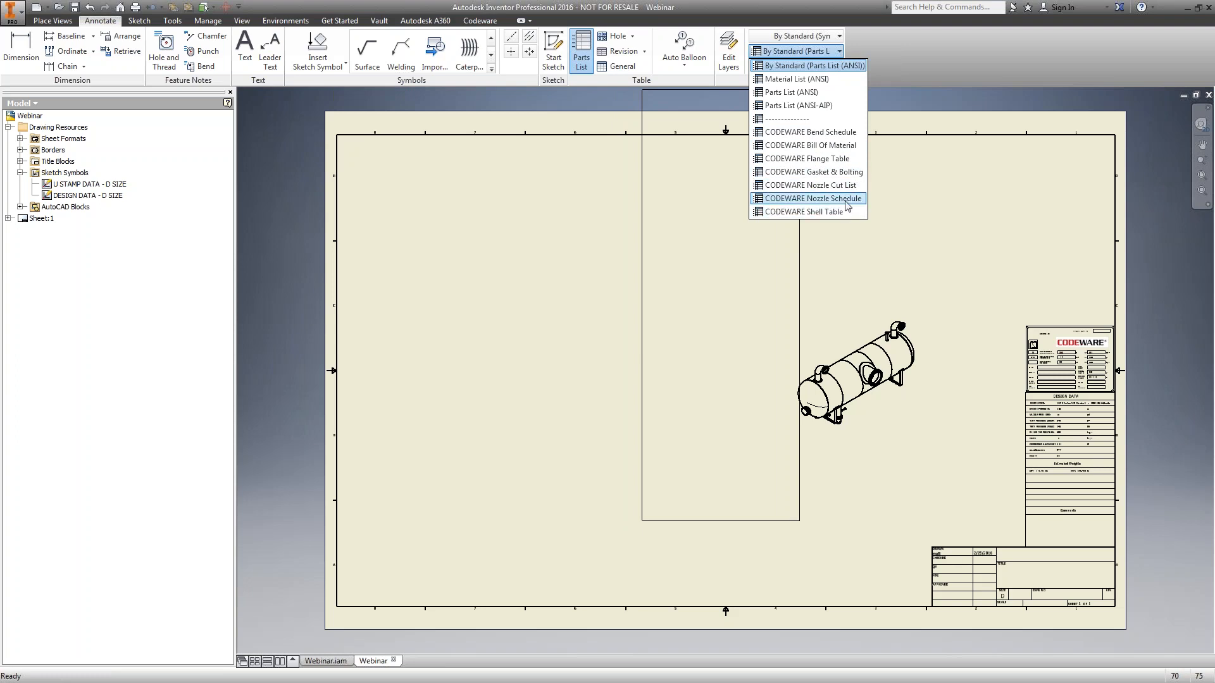
{"action": "left_click", "coordinate": [813, 199]}
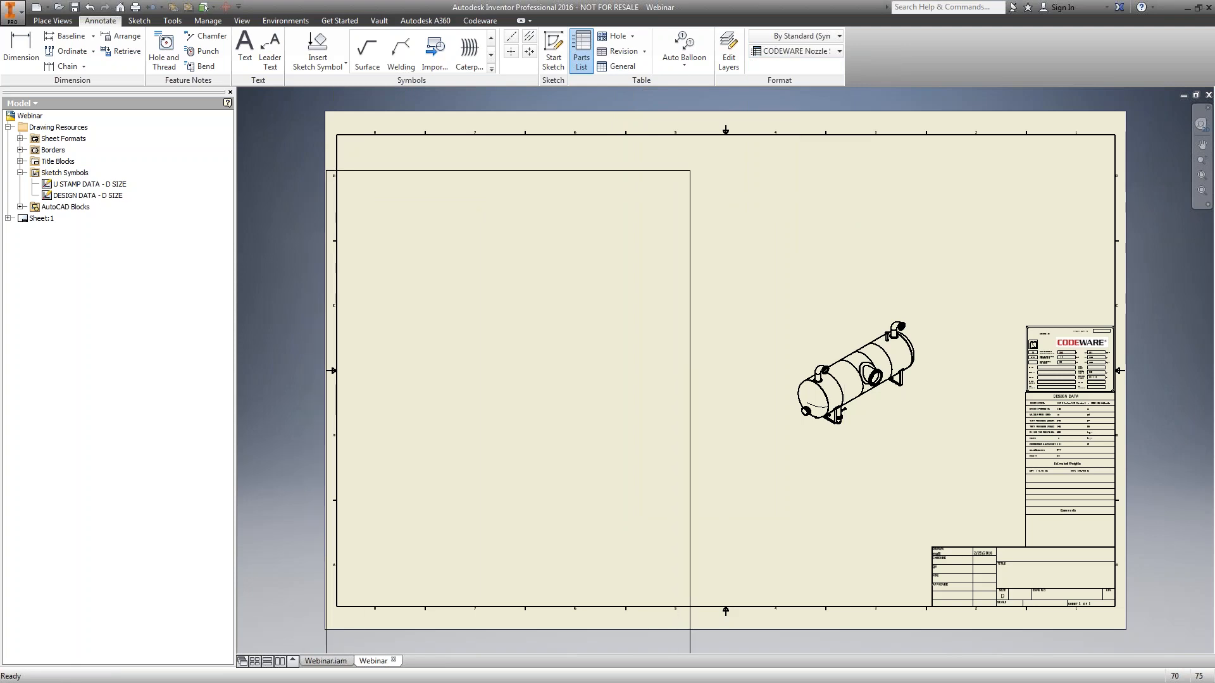
{"action": "left_click", "coordinate": [735, 166]}
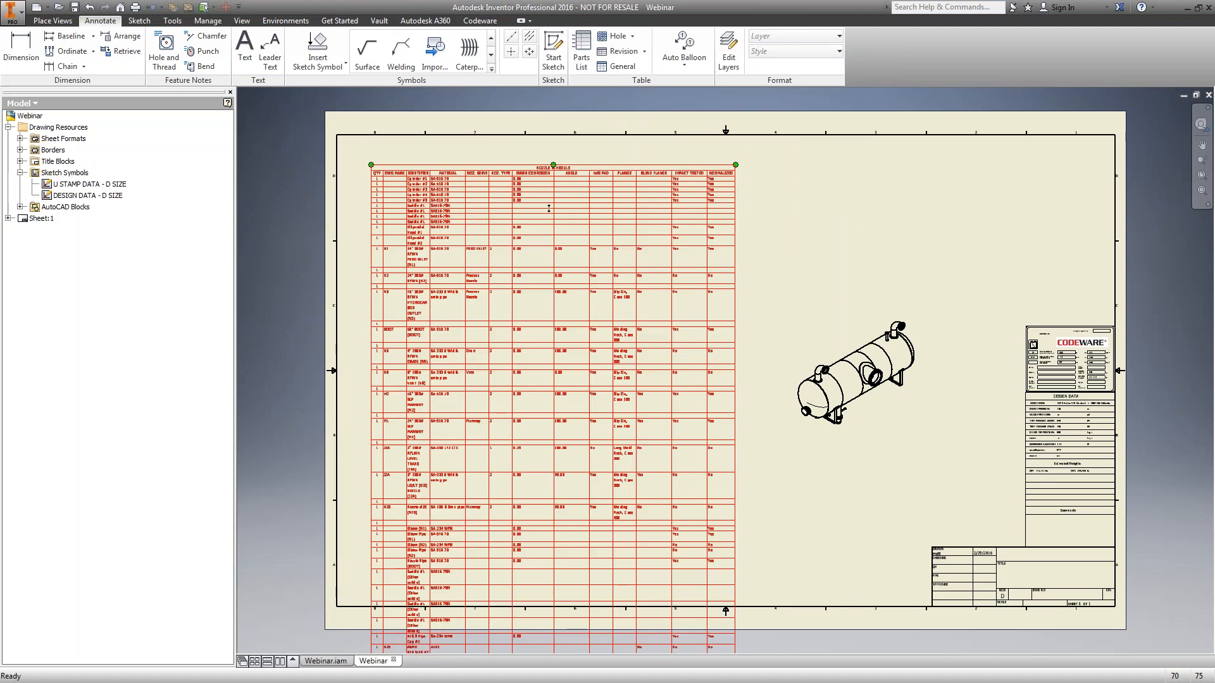
Filter the nozzle schedule by the Nozzles assembly view representation so that it lists only nozzles
{"action": "scroll", "coordinate": [523, 164], "scroll_direction": "up", "scroll_amount": 3}
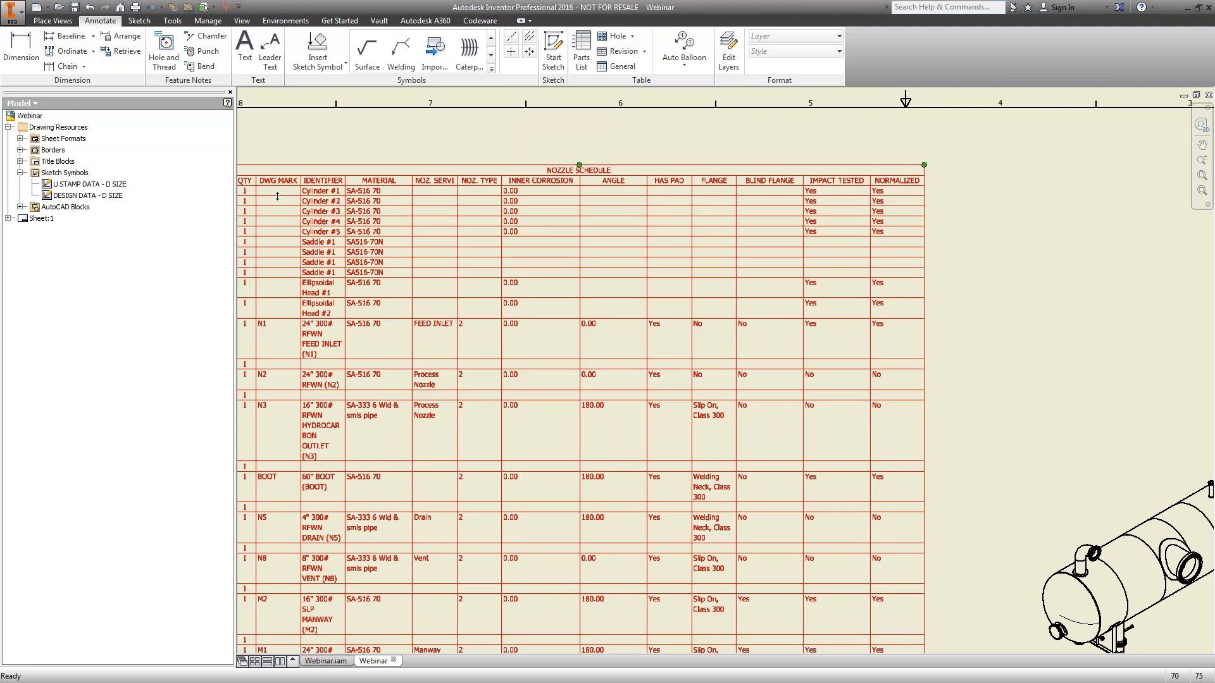
{"action": "right_click", "coordinate": [433, 237]}
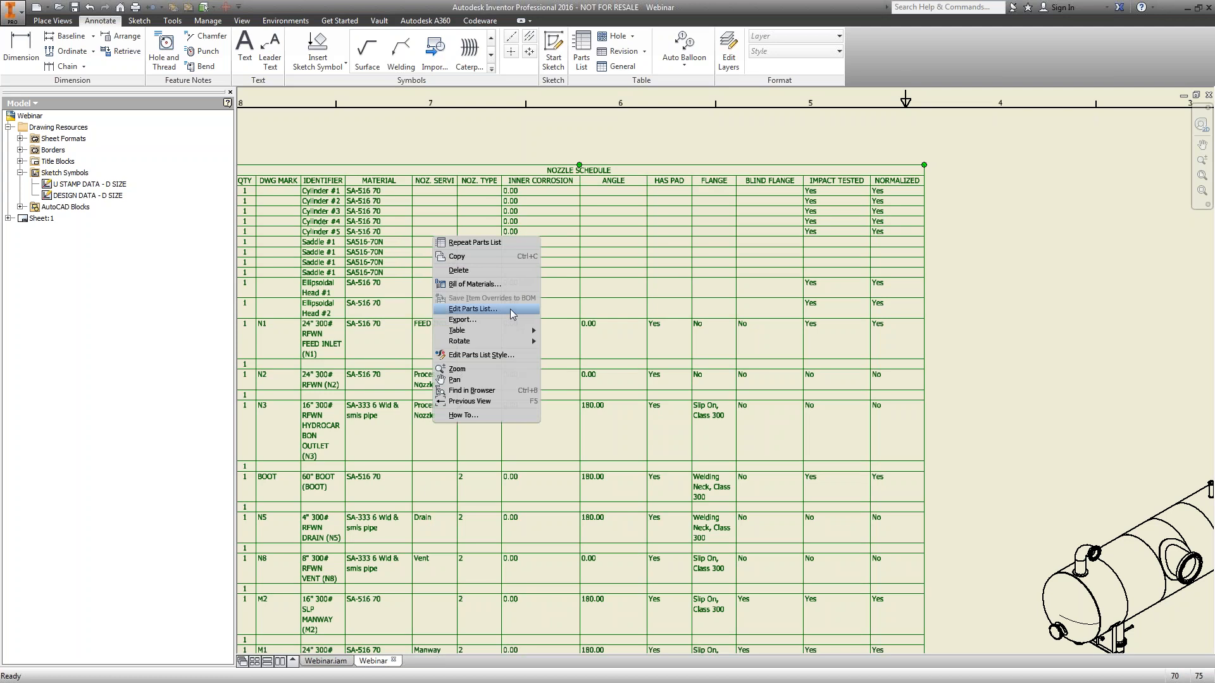
{"action": "left_click", "coordinate": [513, 310]}
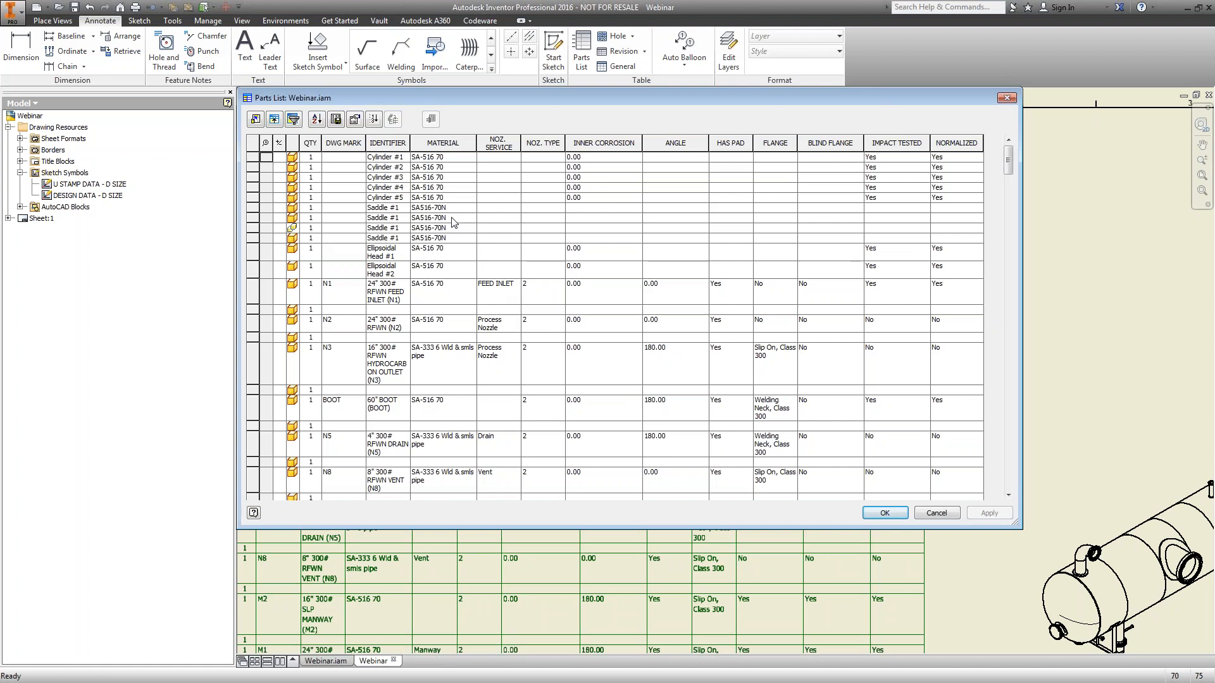
{"action": "left_click", "coordinate": [293, 119]}
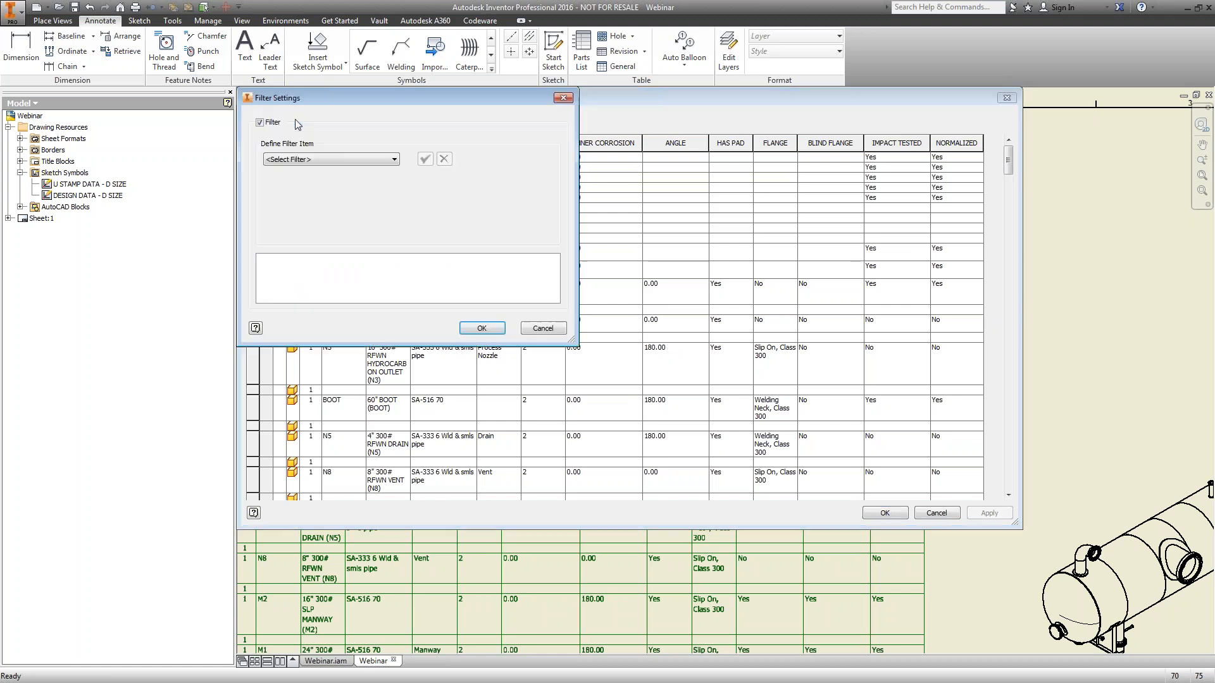
{"action": "left_click", "coordinate": [395, 160]}
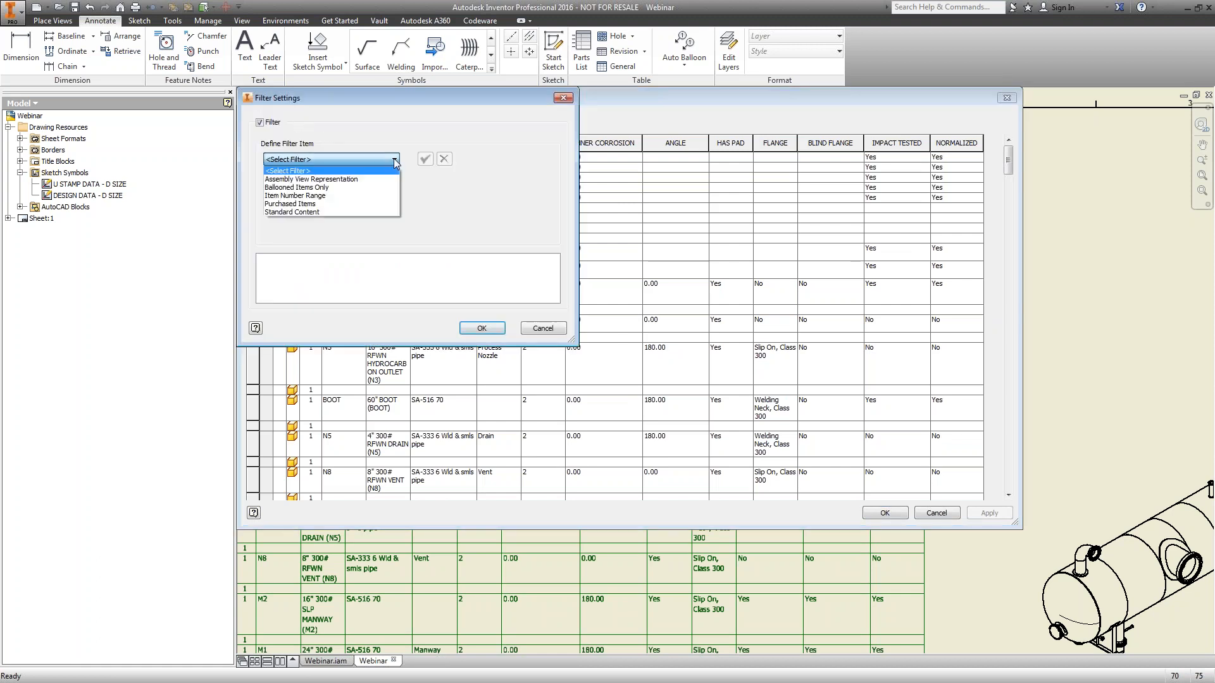
{"action": "left_click", "coordinate": [366, 180]}
{"action": "left_click", "coordinate": [485, 209]}
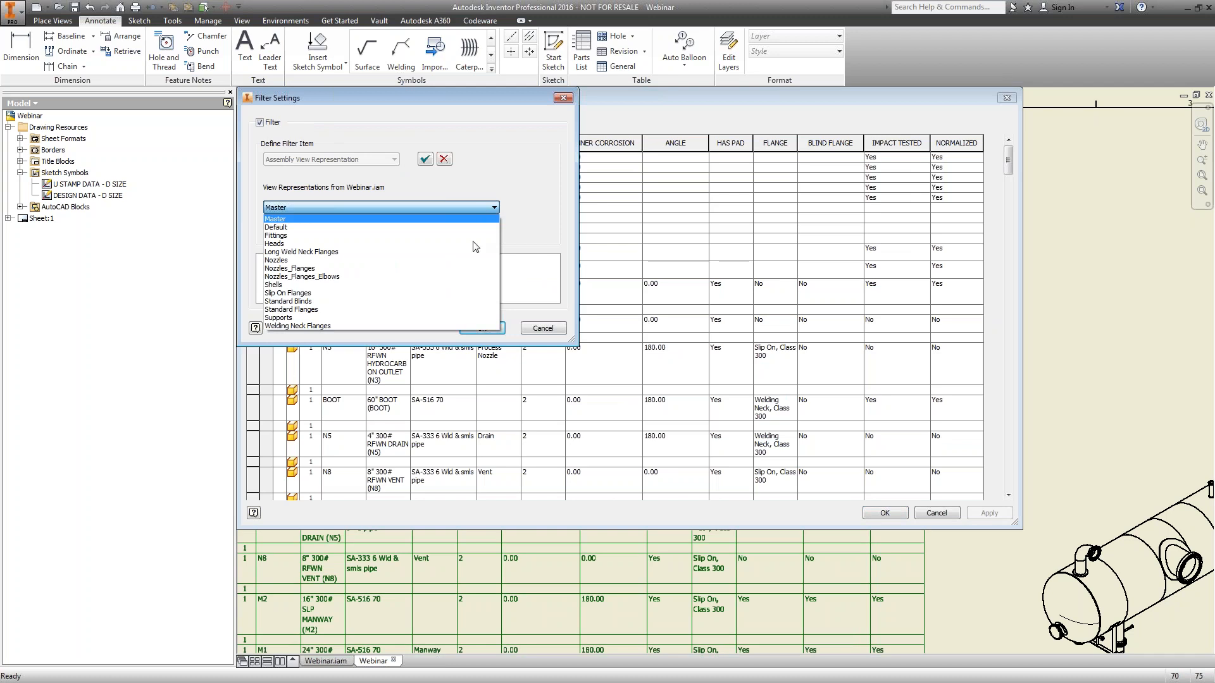
{"action": "left_click", "coordinate": [468, 260]}
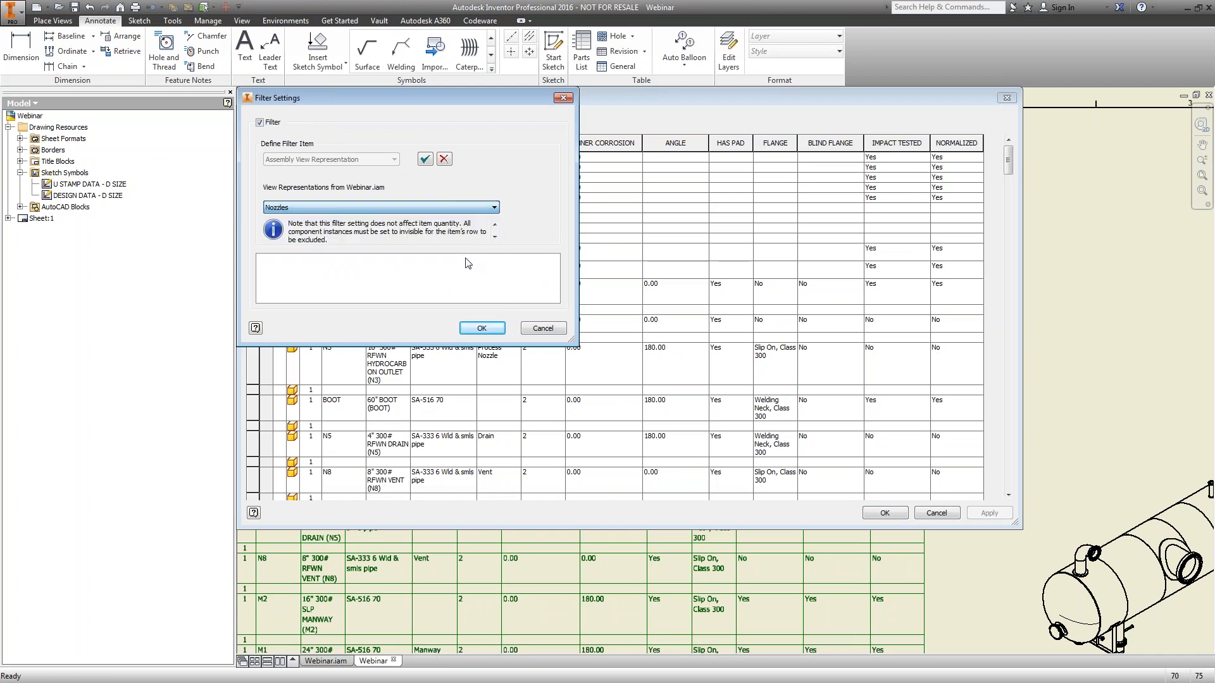
{"action": "left_click", "coordinate": [476, 327]}
{"action": "left_click", "coordinate": [476, 329]}
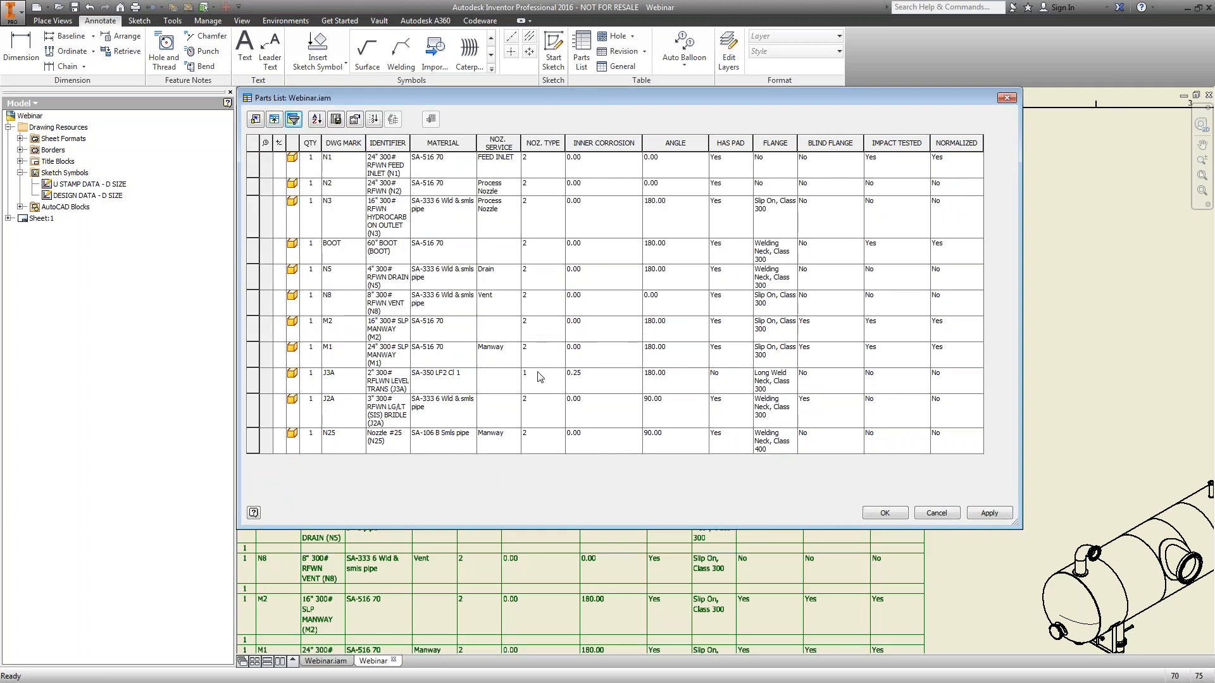
{"action": "left_click", "coordinate": [885, 513]}
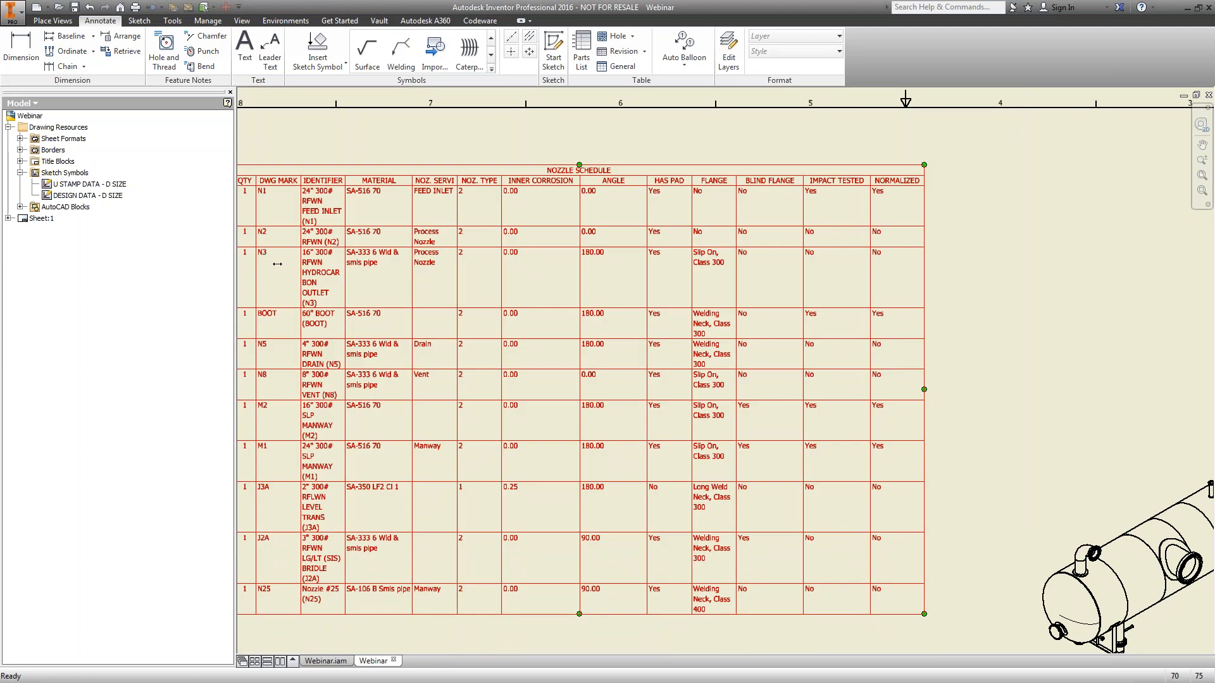
Widen the nozzle schedule's IDENTIFIER column to shorten its wrapped text, and reposition the table clear of the vessel view
{"action": "left_click_drag", "start_coordinate": [462, 184], "coordinate": [605, 191]}
{"action": "left_click_drag", "start_coordinate": [415, 236], "coordinate": [347, 237]}
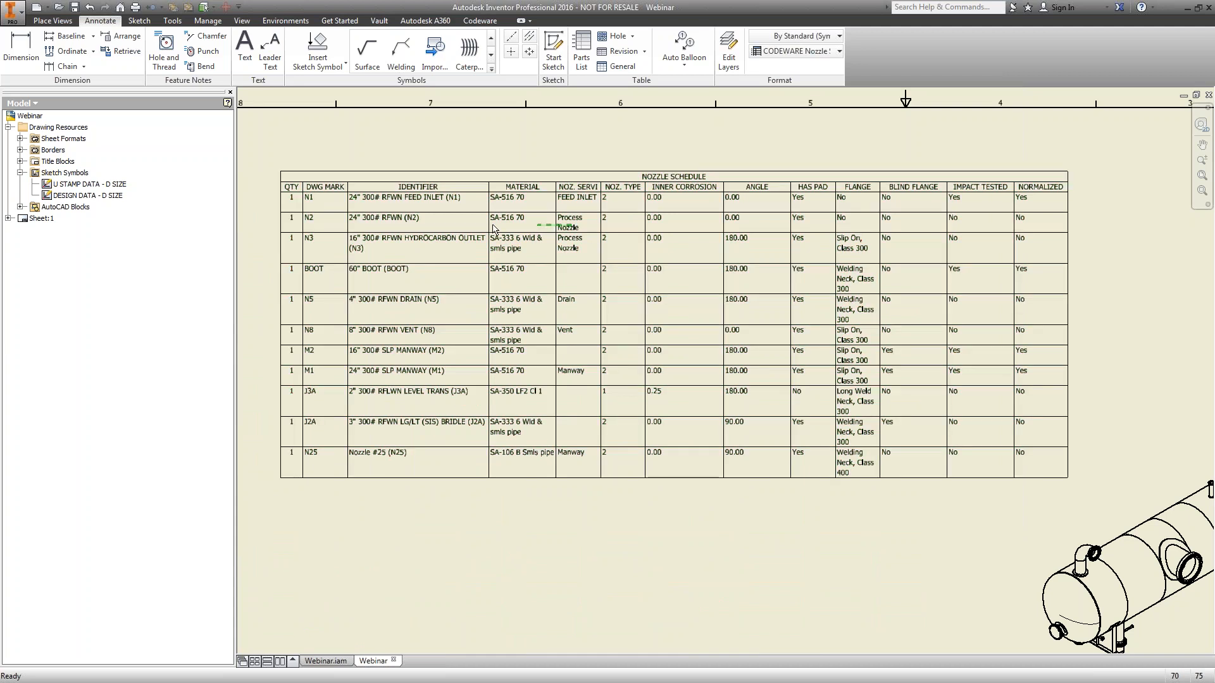
{"action": "mouse_move", "coordinate": [533, 251]}
{"action": "left_mouse_down"}
{"action": "mouse_move", "coordinate": [476, 237]}
{"action": "mouse_move", "coordinate": [459, 247]}
{"action": "left_mouse_up"}
{"action": "scroll", "coordinate": [564, 325], "scroll_direction": "up", "scroll_amount": 3}
{"action": "scroll", "coordinate": [916, 423], "scroll_direction": "down", "scroll_amount": 3}
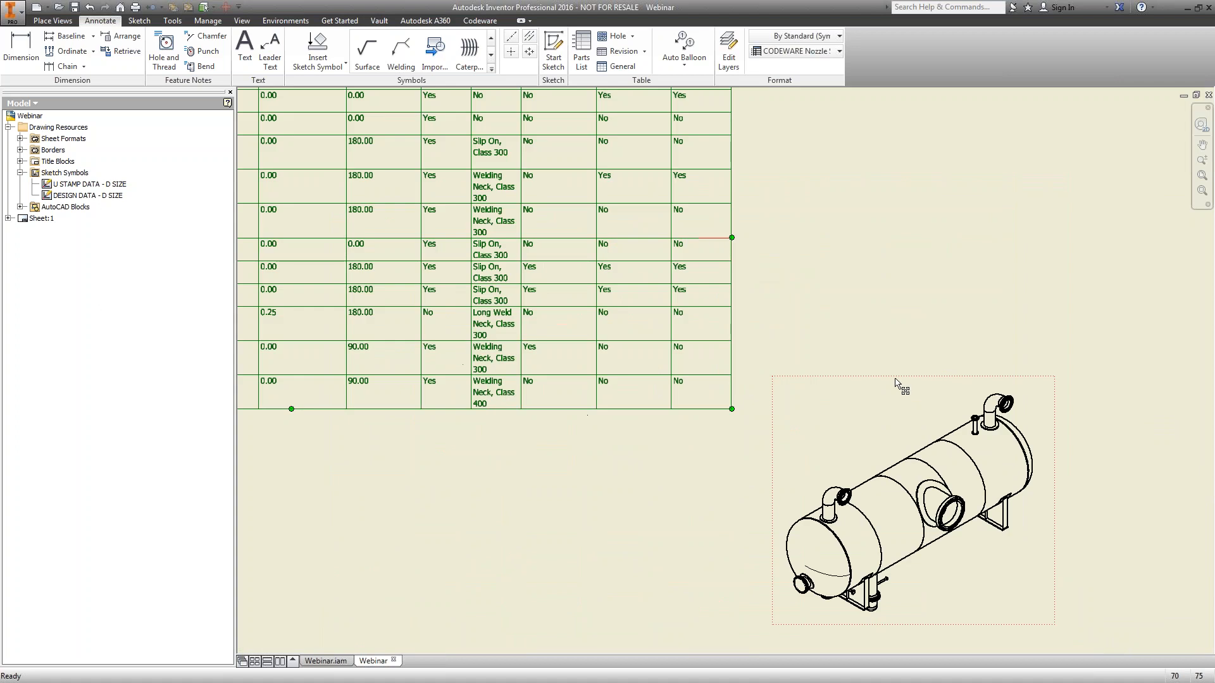
{"action": "left_click", "coordinate": [602, 499]}
Move the isometric vessel view slightly down the sheet and apply the Nozzles design view representation to it
{"action": "scroll", "coordinate": [577, 460], "scroll_direction": "up", "scroll_amount": 2}
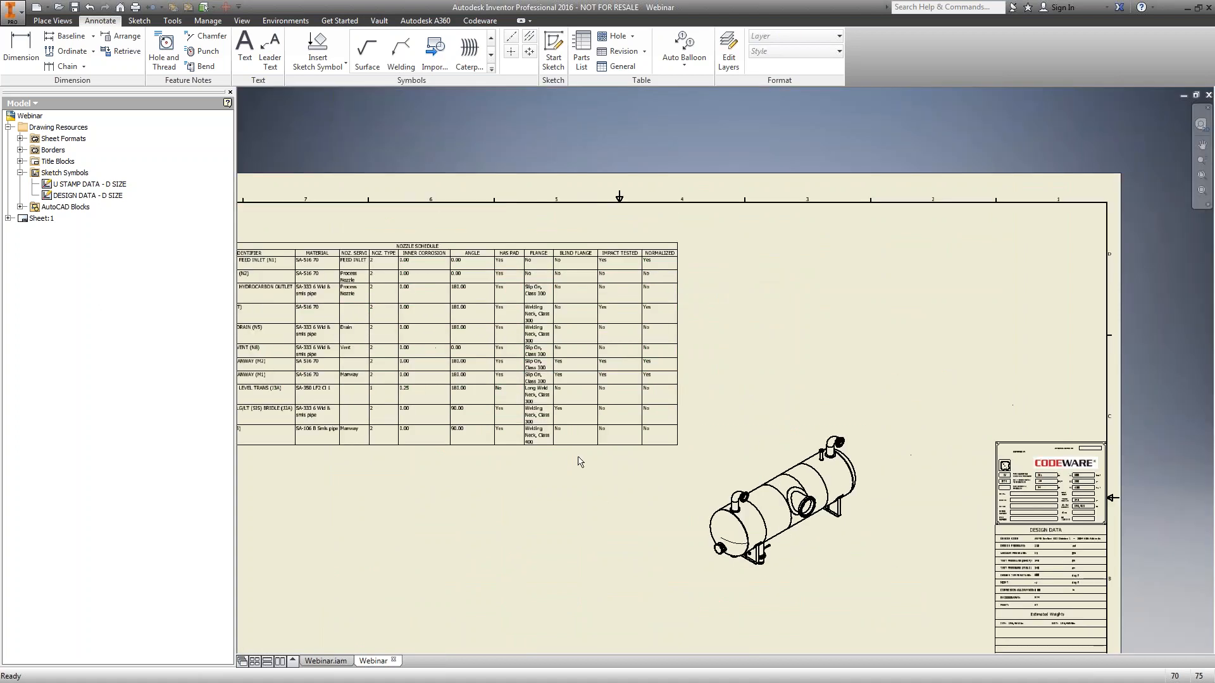
{"action": "mouse_move", "coordinate": [766, 430]}
{"action": "left_mouse_down"}
{"action": "mouse_move", "coordinate": [784, 498]}
{"action": "mouse_move", "coordinate": [773, 497]}
{"action": "left_mouse_up"}
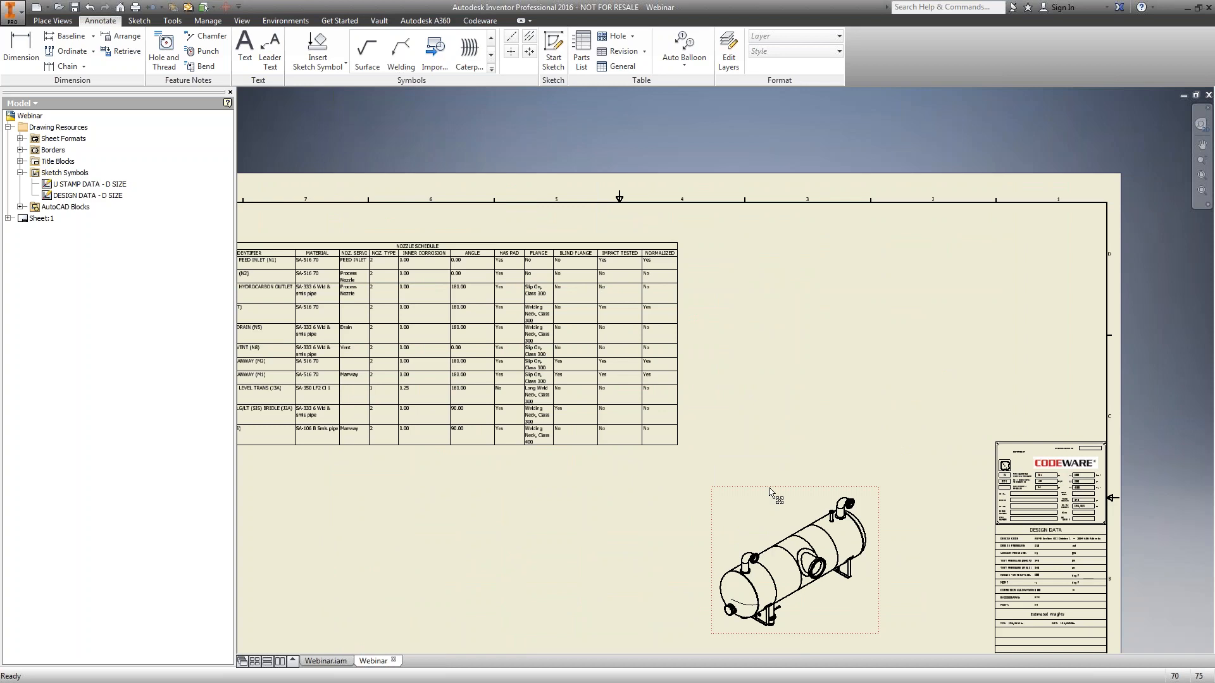
{"action": "right_click", "coordinate": [770, 492]}
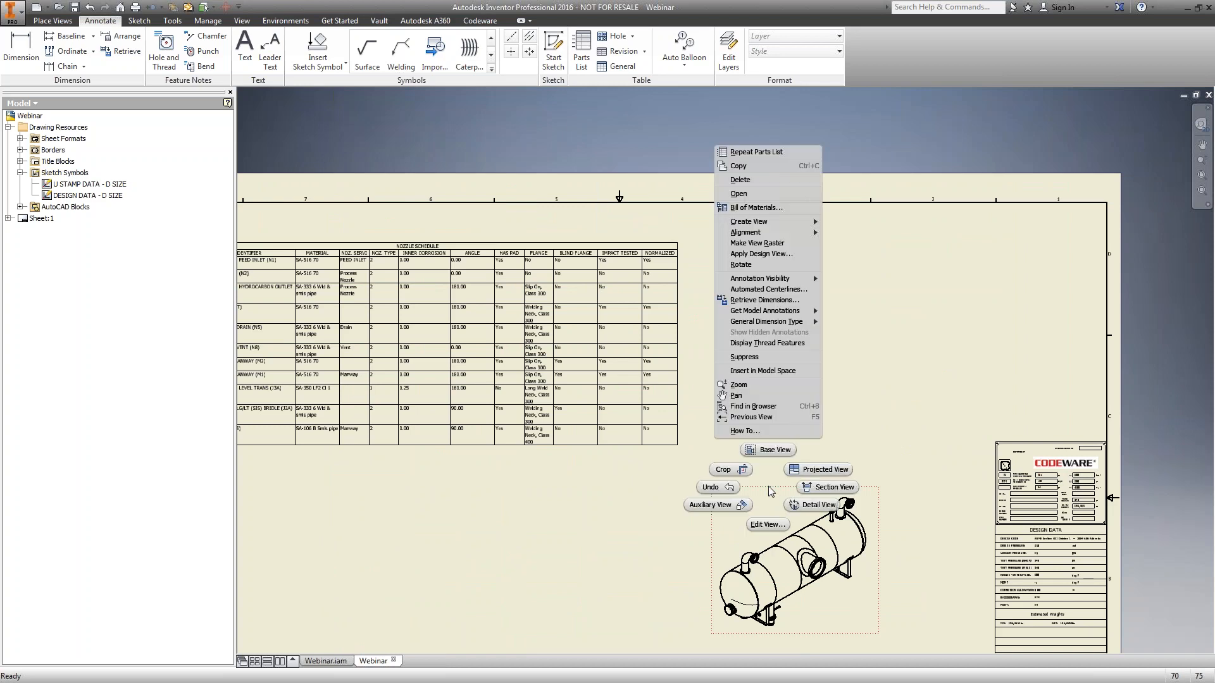
{"action": "left_click", "coordinate": [782, 255]}
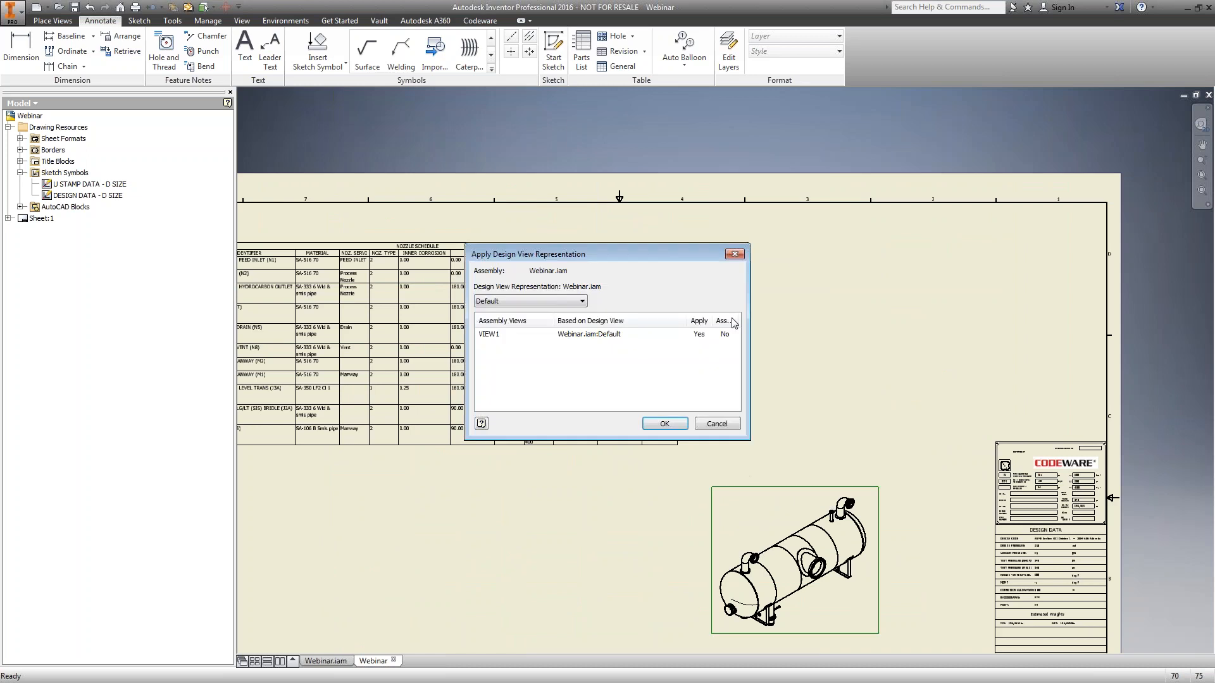
{"action": "left_click", "coordinate": [583, 302]}
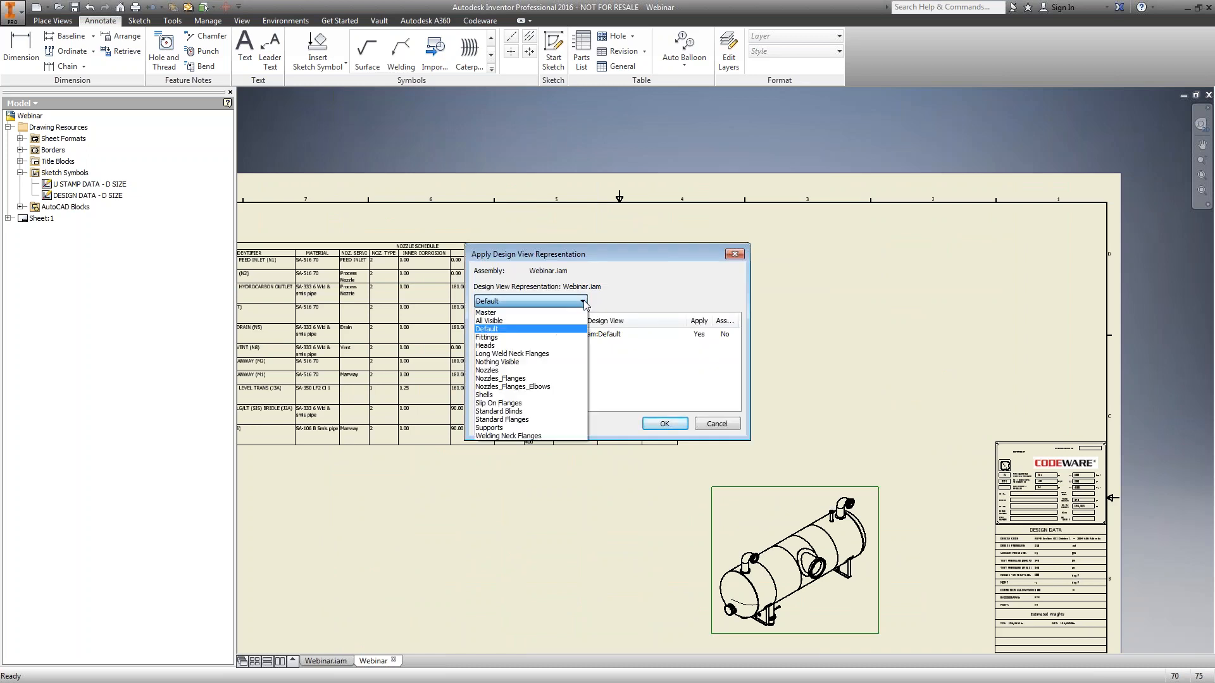
{"action": "left_click", "coordinate": [570, 370]}
{"action": "left_click", "coordinate": [664, 423]}
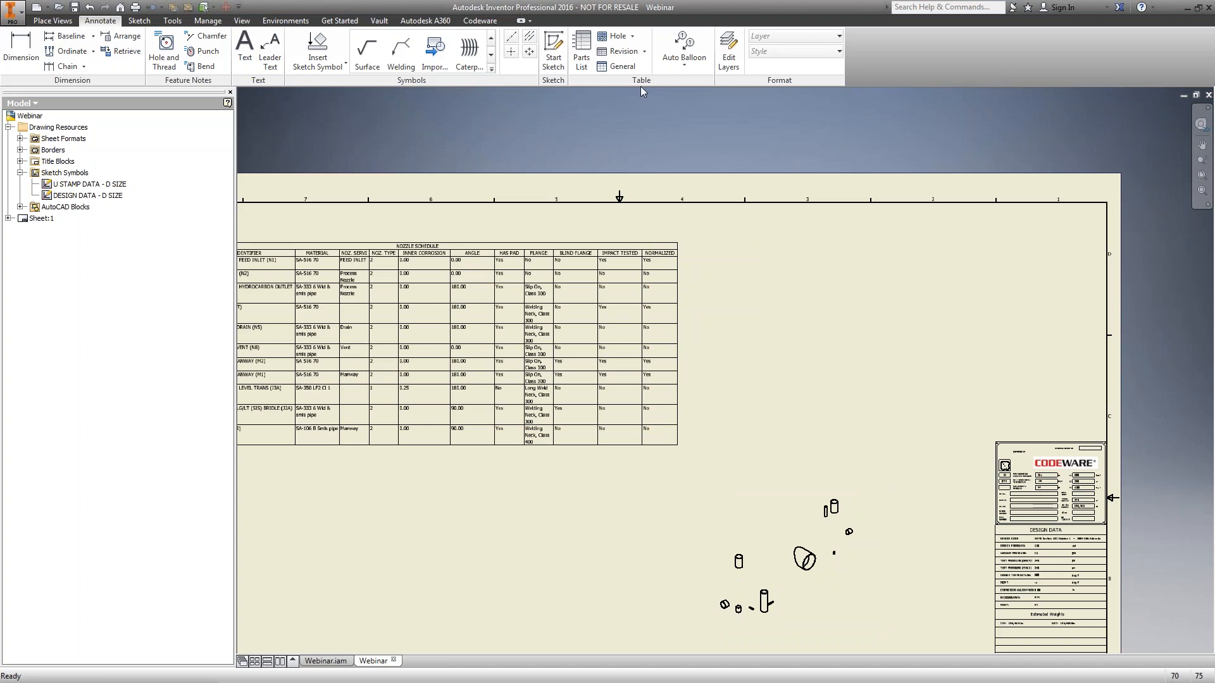
Auto-balloon all the nozzles in the isometric vessel view, using Around placement with 0.180 in offset spacing
{"action": "left_click", "coordinate": [690, 43]}
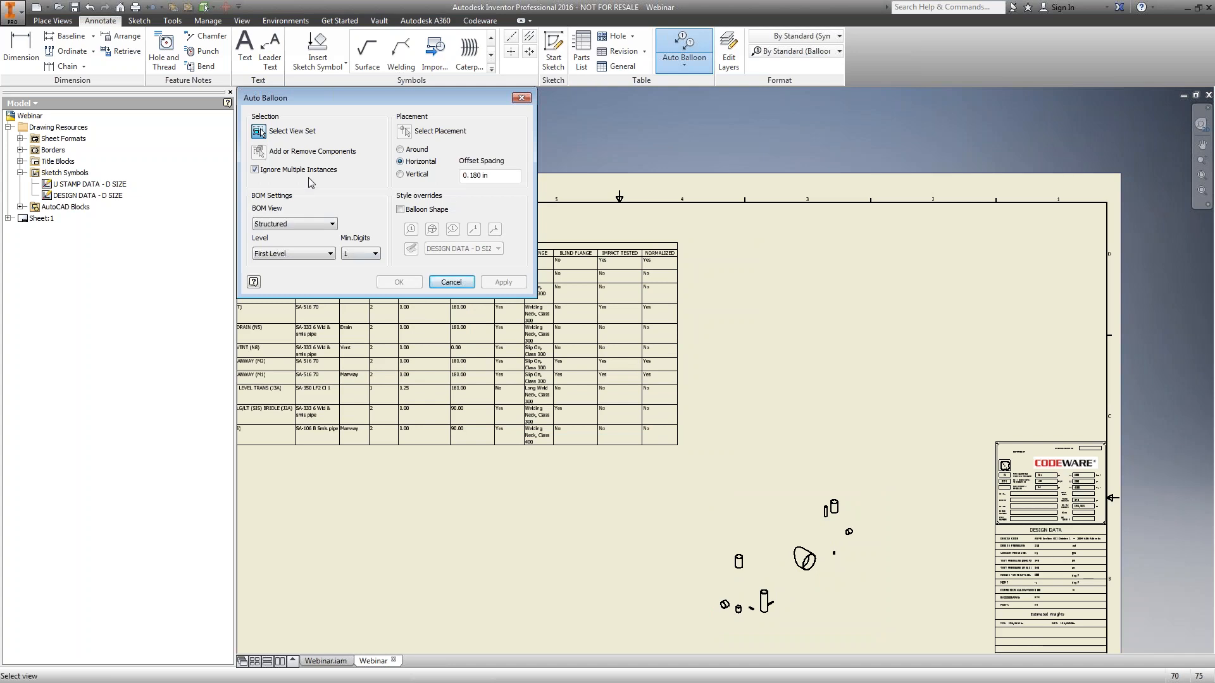
{"action": "left_click_drag", "start_coordinate": [344, 101], "coordinate": [453, 256]}
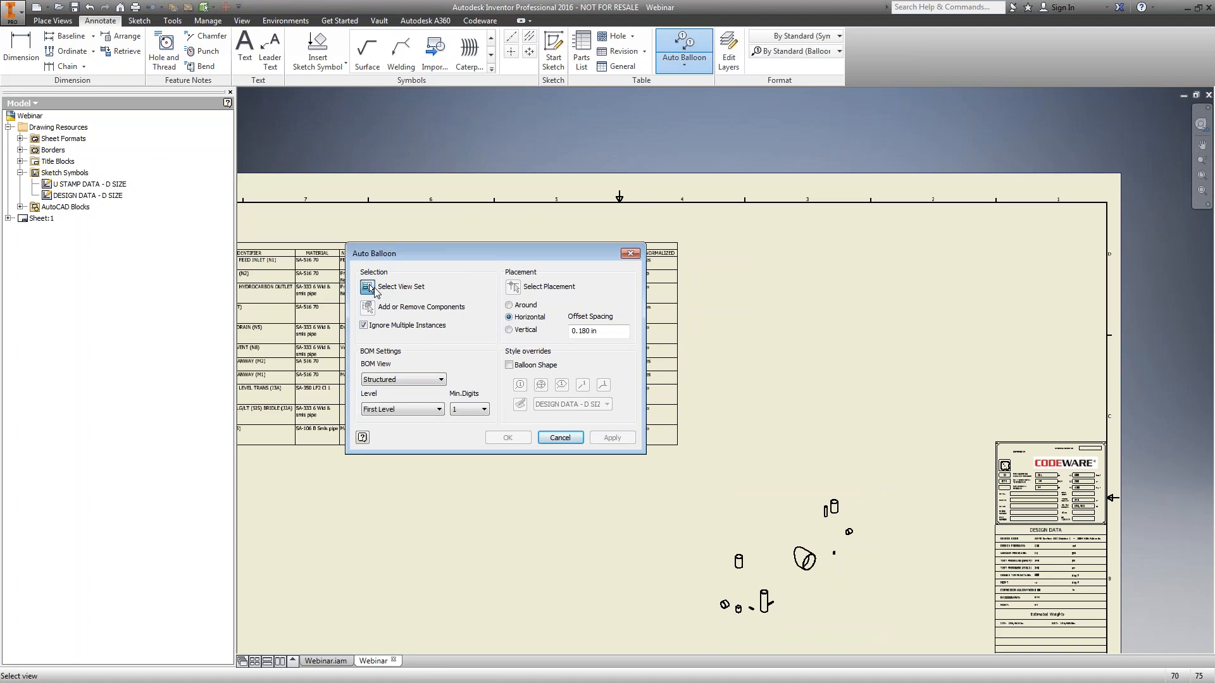
{"action": "left_click", "coordinate": [742, 499]}
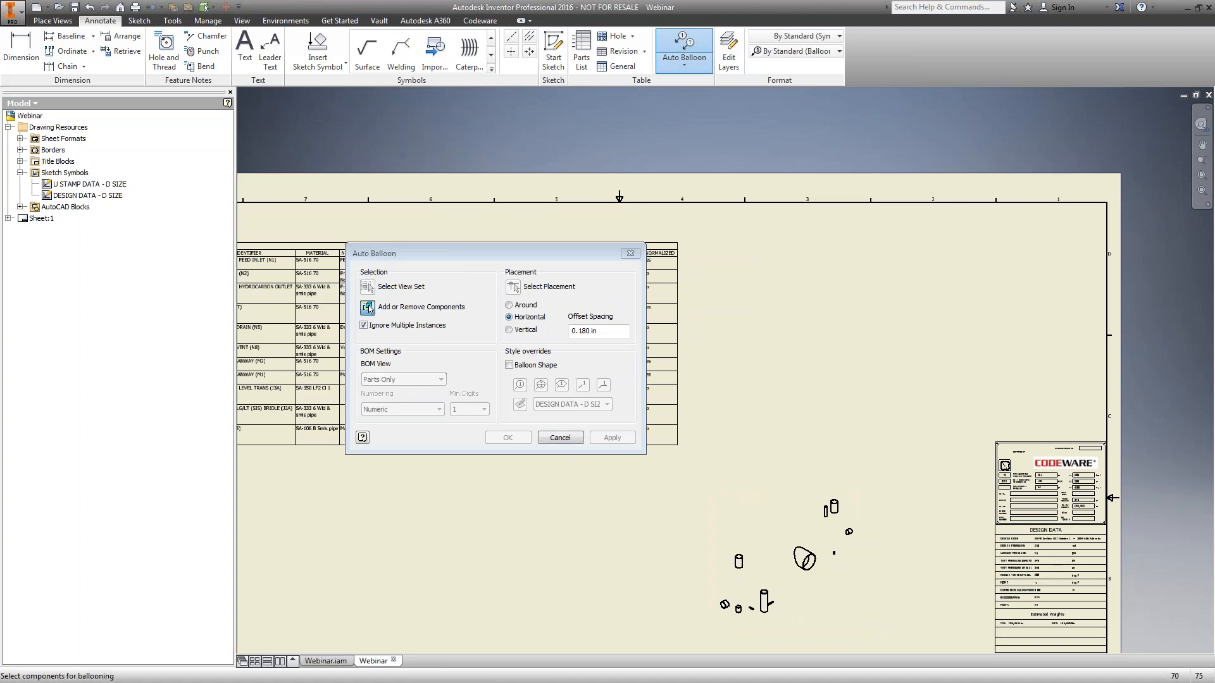
{"action": "left_click", "coordinate": [531, 306]}
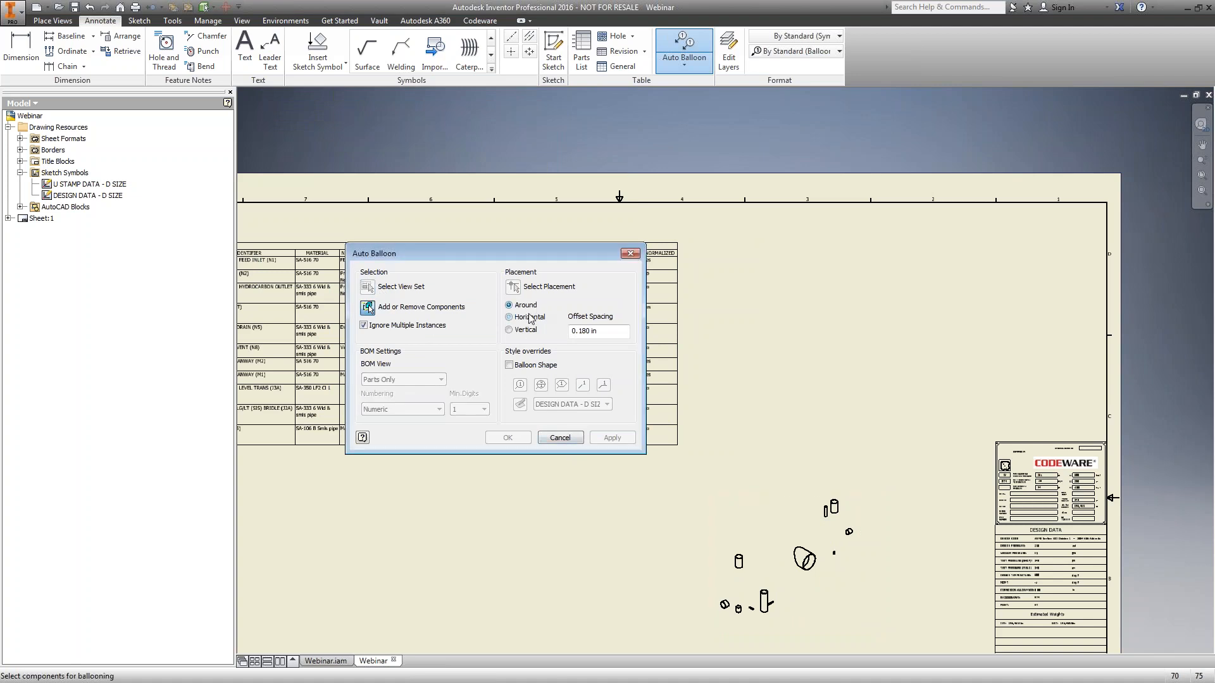
{"action": "mouse_move", "coordinate": [688, 474]}
{"action": "left_mouse_down"}
{"action": "mouse_move", "coordinate": [850, 630]}
{"action": "mouse_move", "coordinate": [891, 647]}
{"action": "left_mouse_up"}
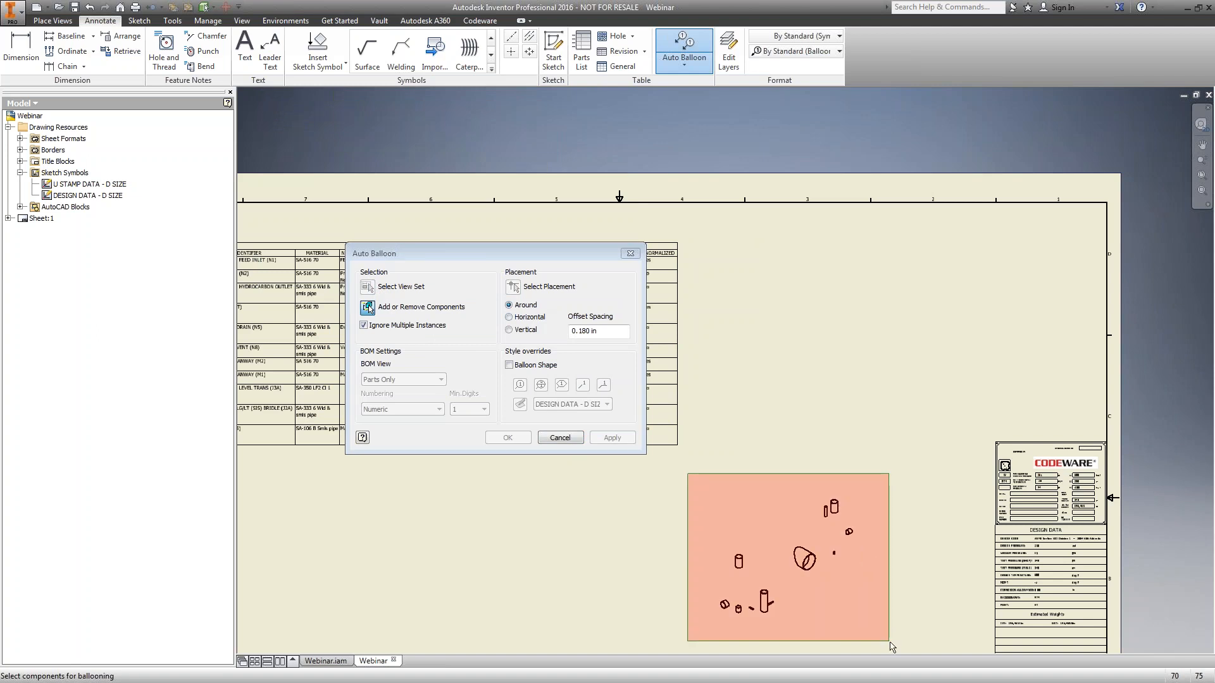
{"action": "left_click_drag", "start_coordinate": [891, 646], "coordinate": [891, 646]}
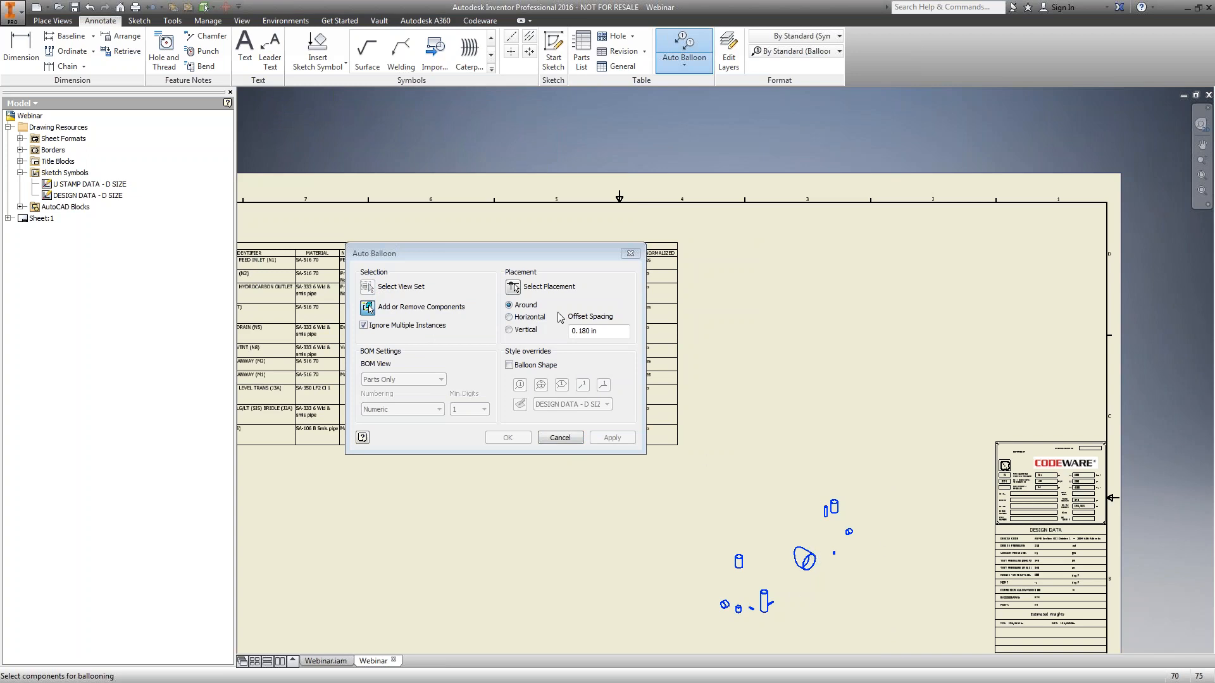
{"action": "left_click", "coordinate": [514, 288]}
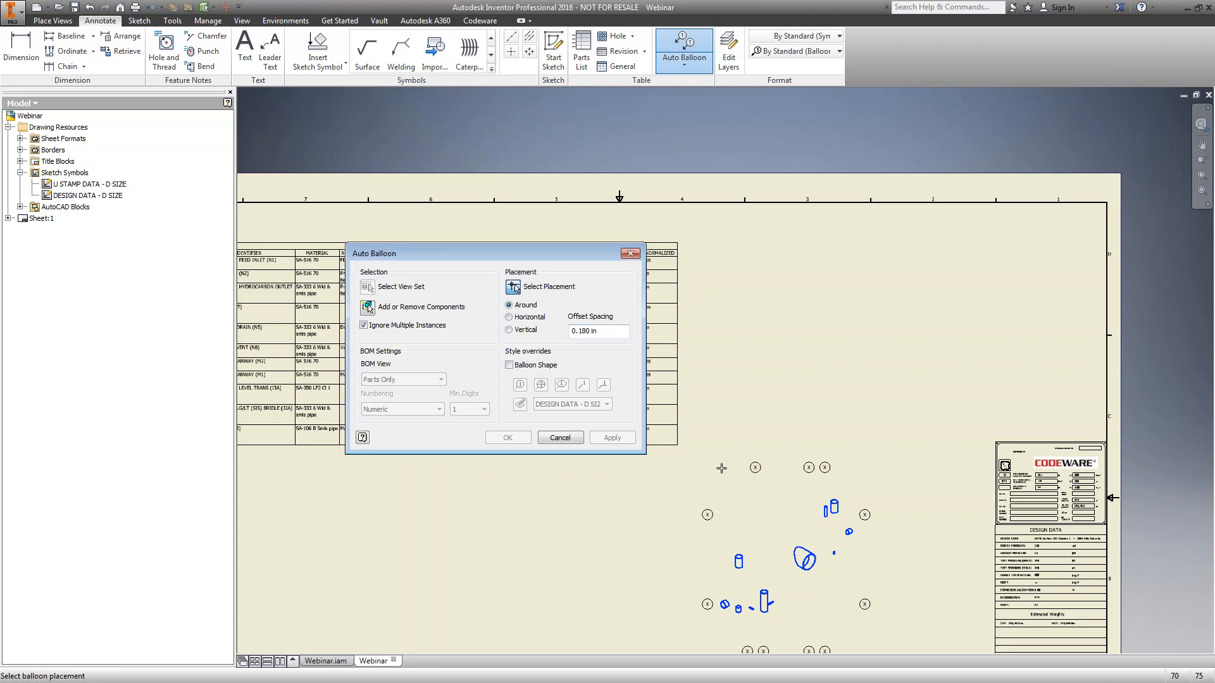
{"action": "left_click", "coordinate": [722, 468]}
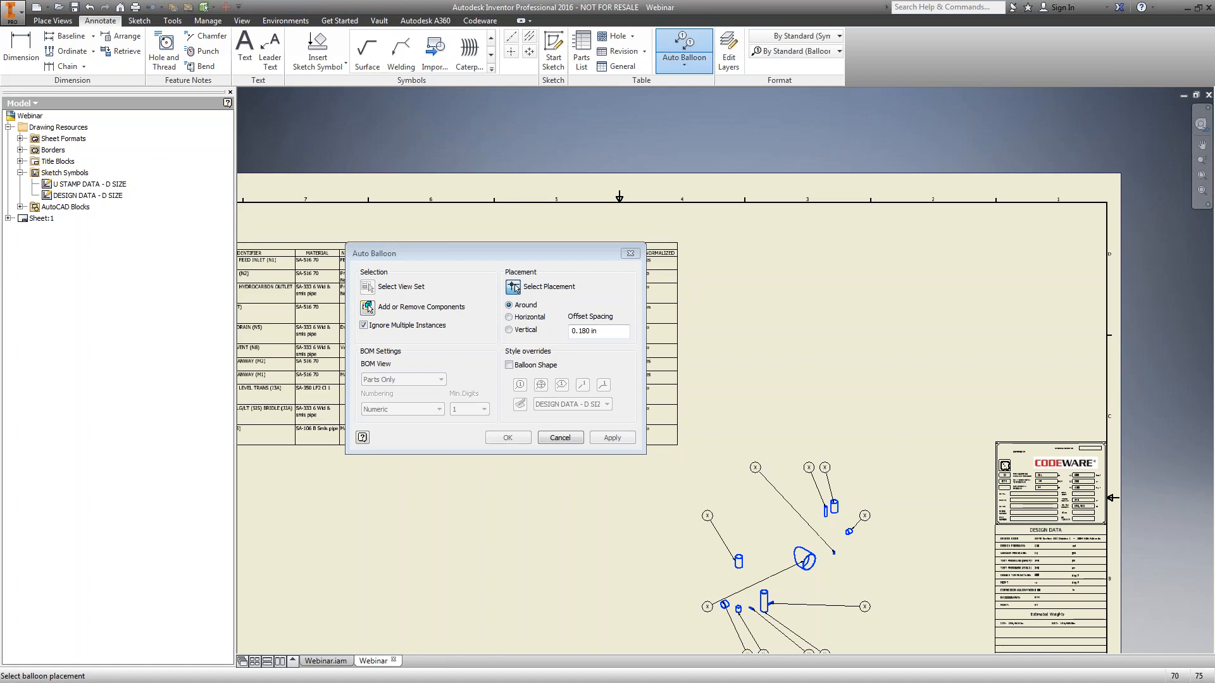
{"action": "left_click", "coordinate": [522, 442]}
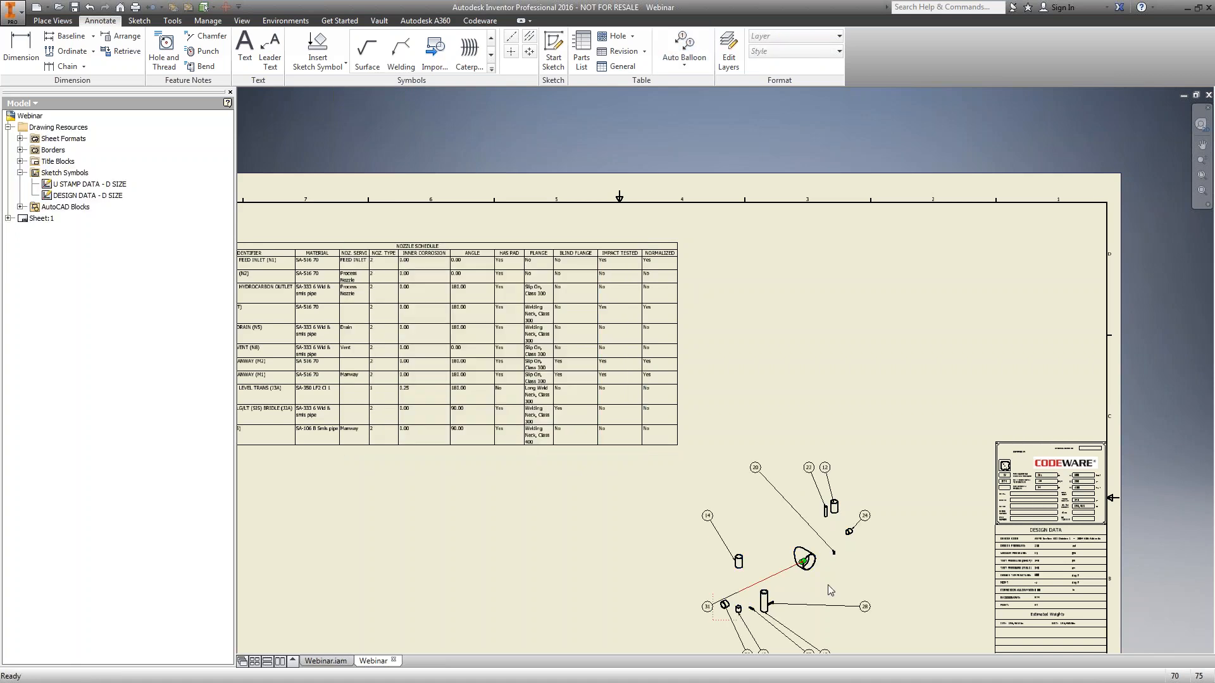
Move balloon 31 to the opposite side of the vessel view so its leader runs clear of the other nozzles
{"action": "left_click", "coordinate": [1202, 145]}
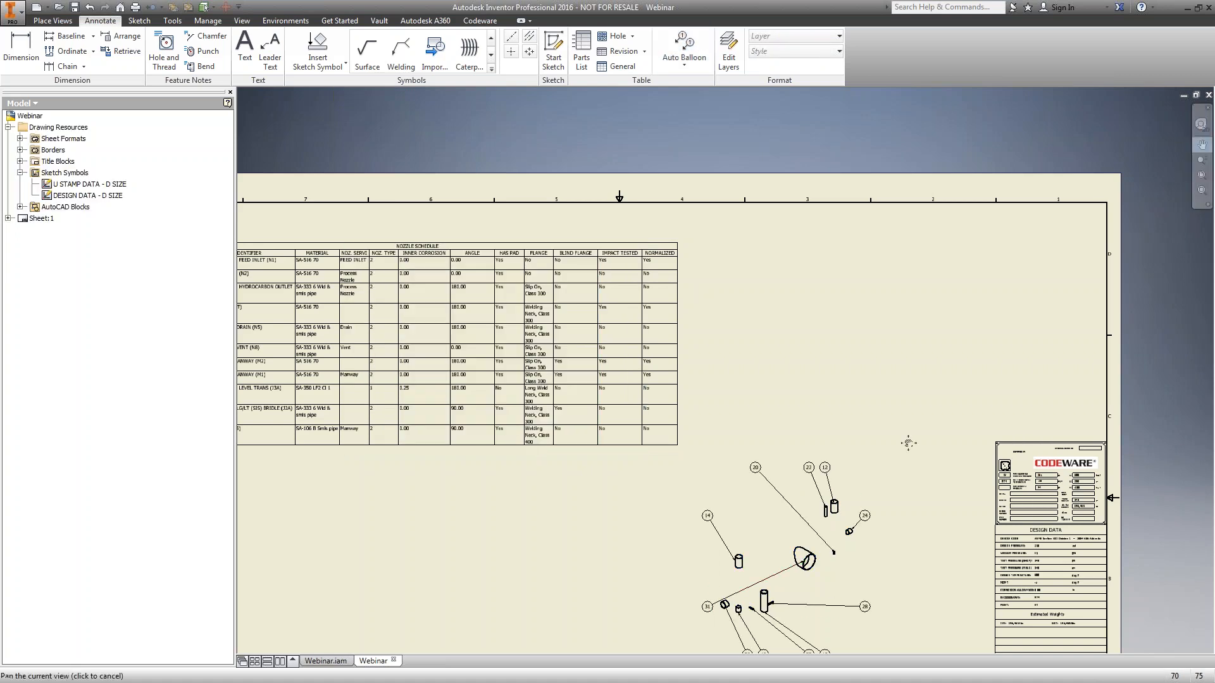
{"action": "left_click_drag", "start_coordinate": [908, 444], "coordinate": [938, 320]}
{"action": "scroll", "coordinate": [861, 438], "scroll_direction": "down", "scroll_amount": 3}
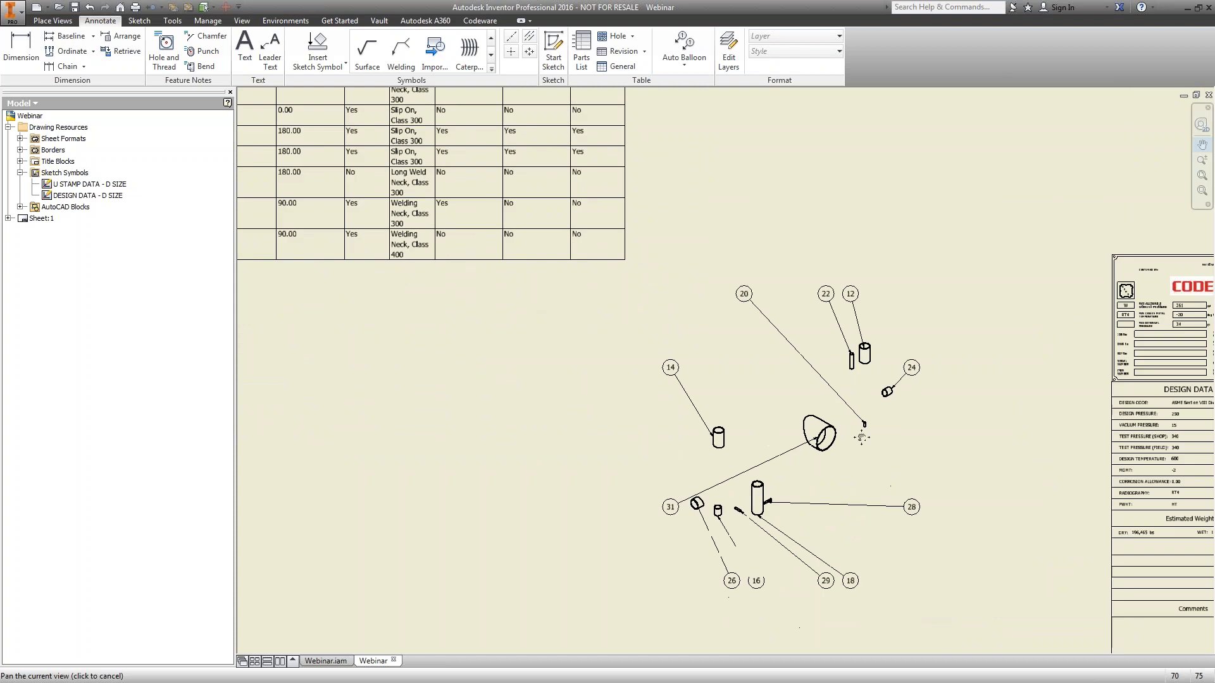
{"action": "right_click", "coordinate": [483, 370]}
{"action": "left_click", "coordinate": [487, 371]}
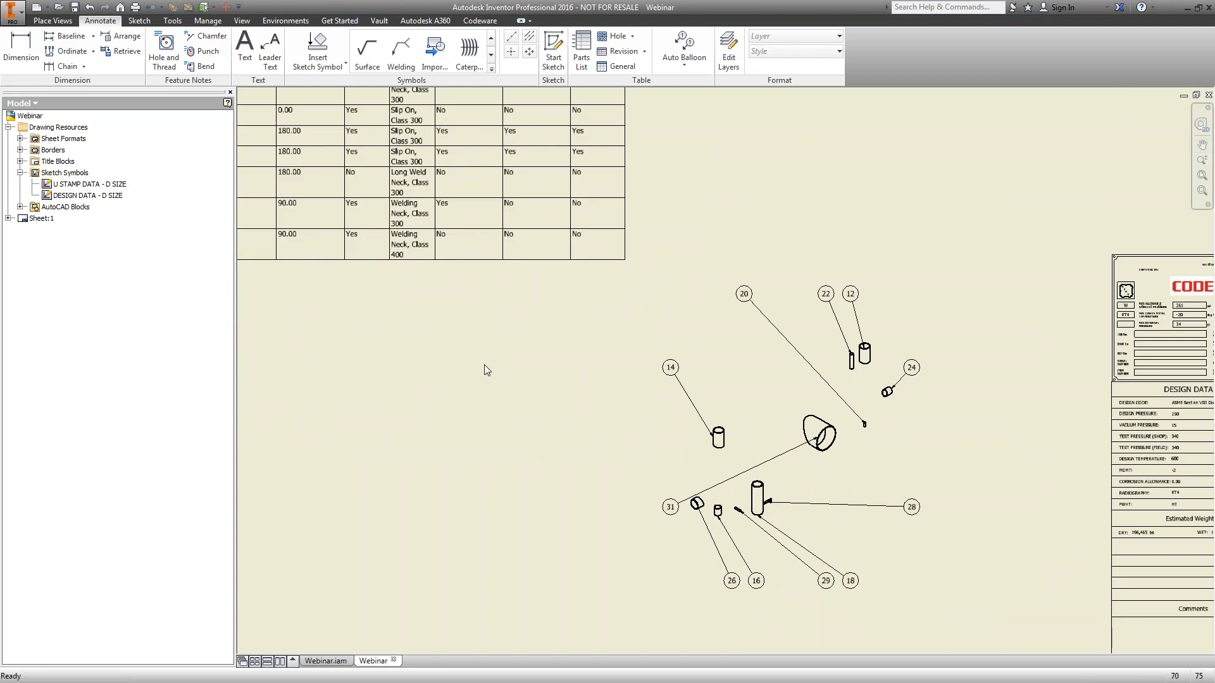
{"action": "left_click_drag", "start_coordinate": [670, 506], "coordinate": [970, 484]}
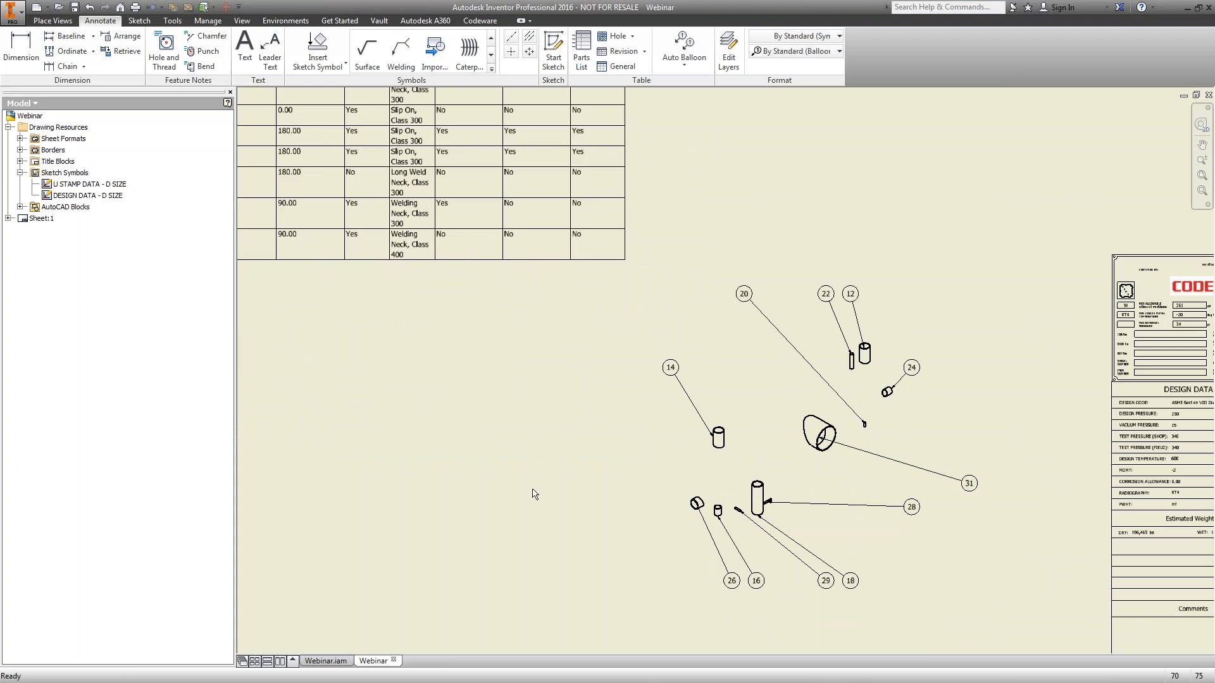
Replace the isometric view's Nozzles design view representation with the one that shows the complete vessel
{"action": "left_click", "coordinate": [658, 392]}
{"action": "right_click", "coordinate": [700, 333]}
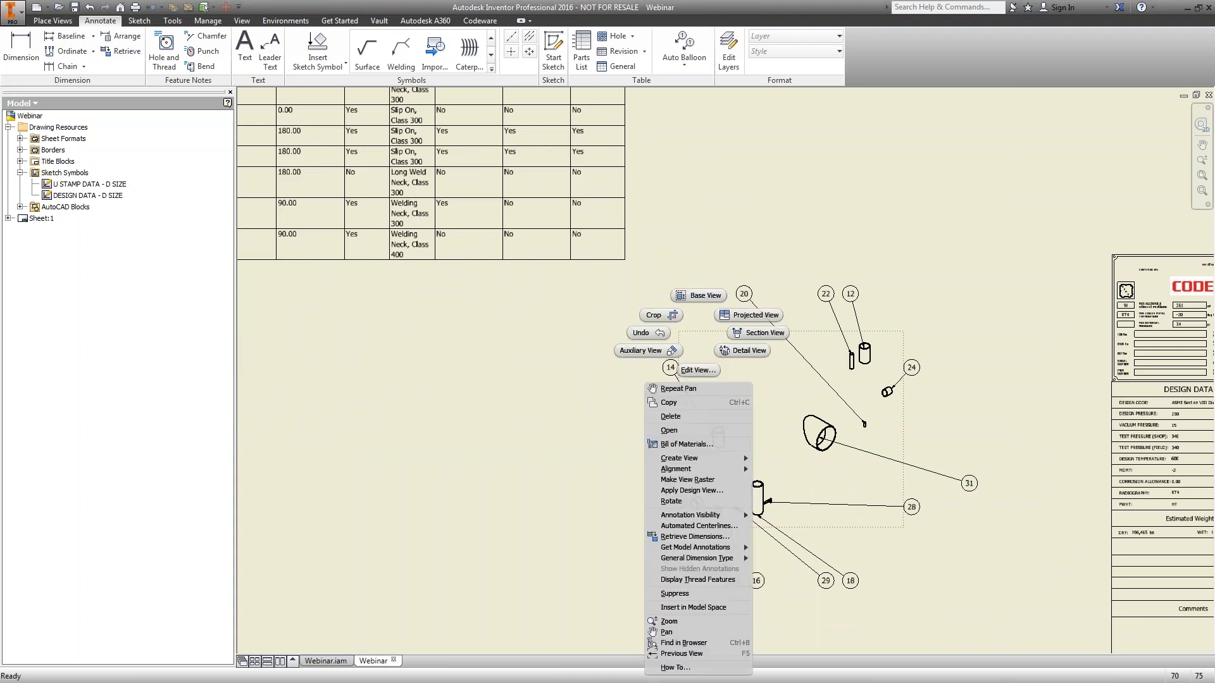
{"action": "left_click", "coordinate": [720, 491]}
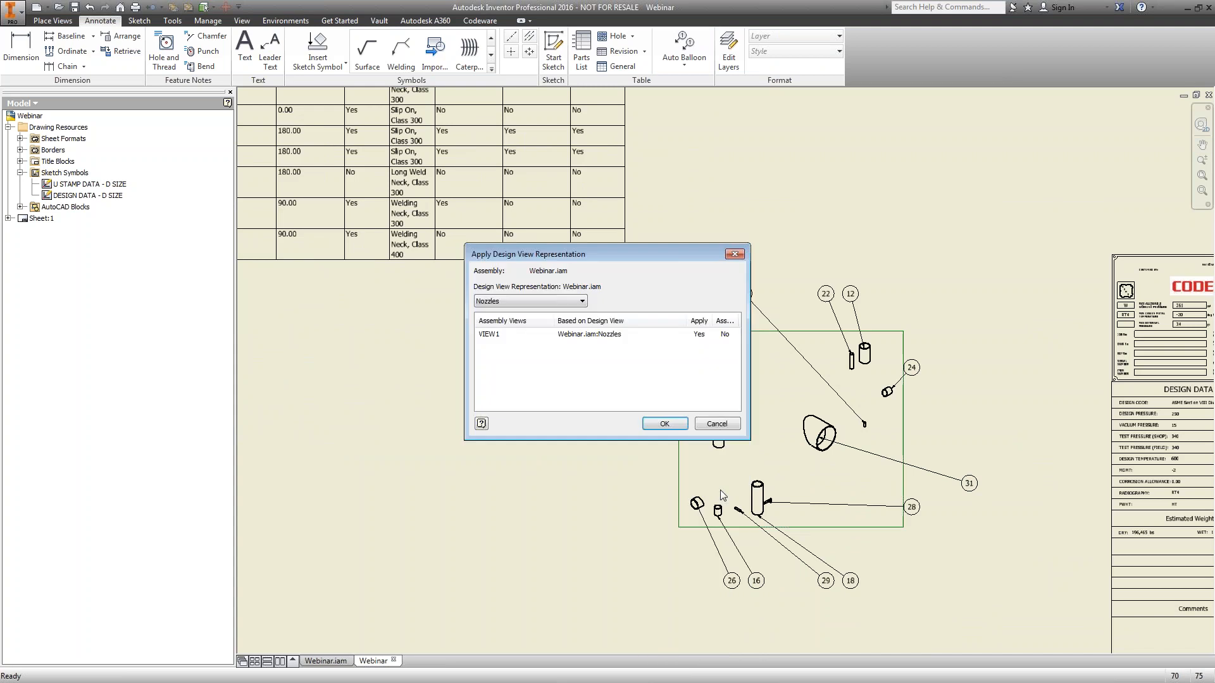
{"action": "left_click", "coordinate": [582, 301]}
{"action": "left_click", "coordinate": [585, 312]}
{"action": "left_click", "coordinate": [664, 424]}
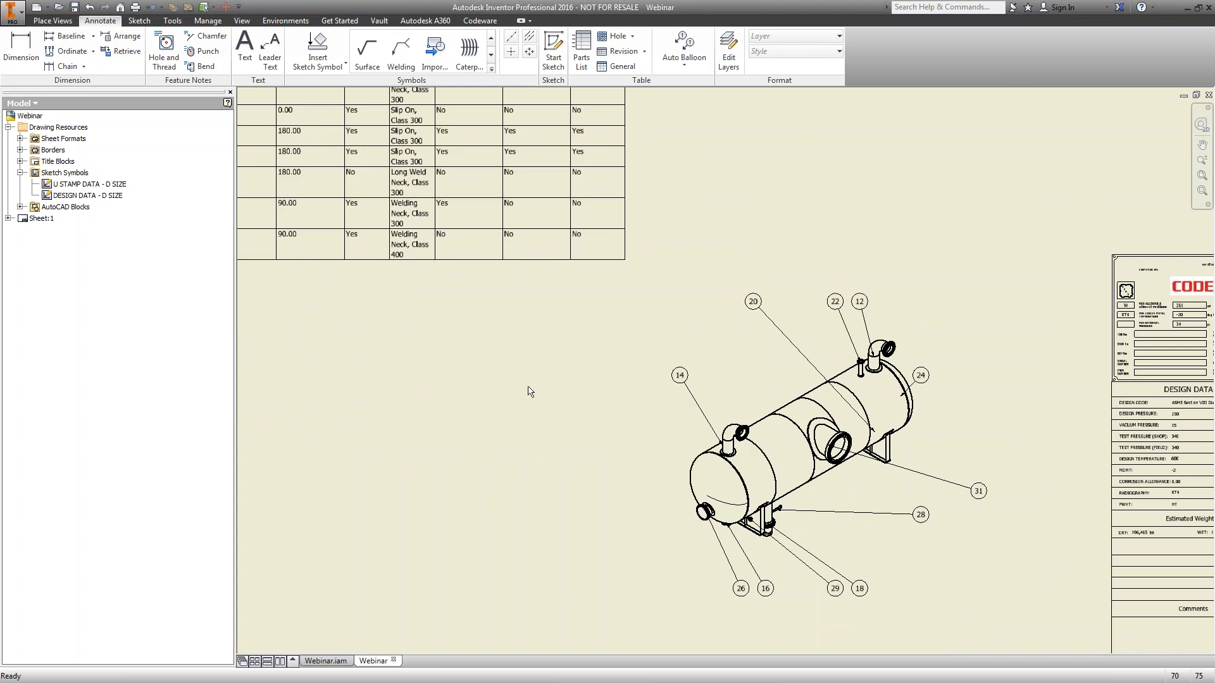
Add the ITEM property to the nozzle schedule's selected columns
{"action": "right_click", "coordinate": [845, 221]}
{"action": "left_click", "coordinate": [825, 348]}
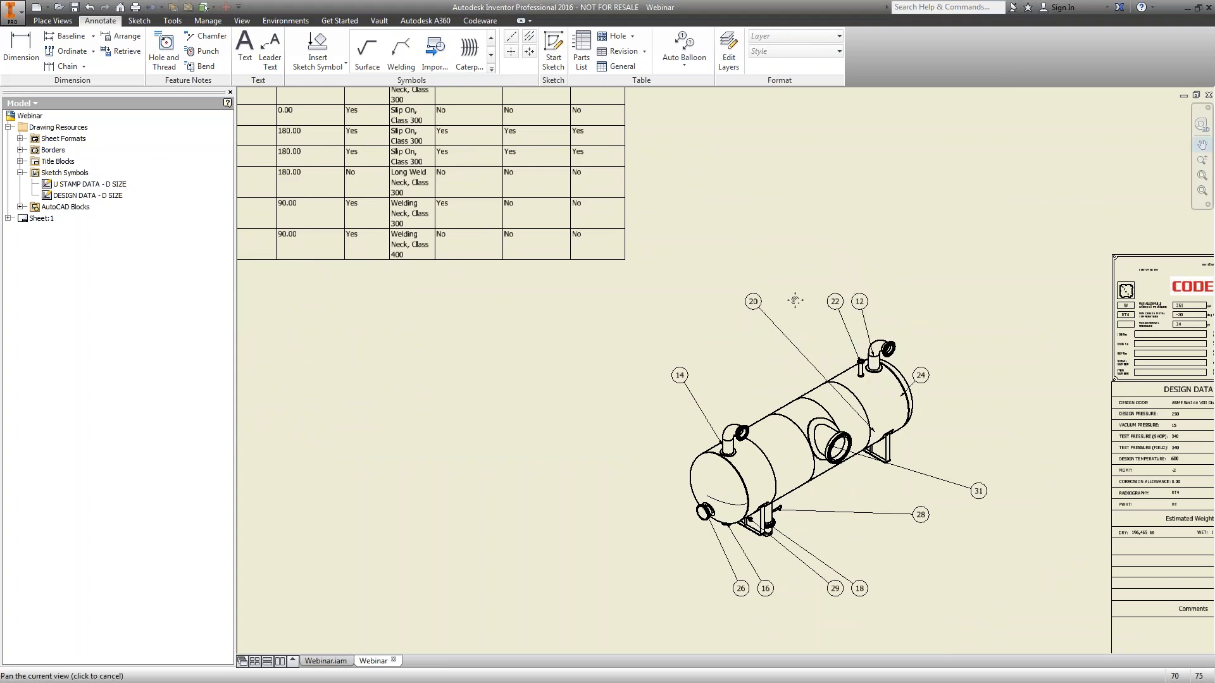
{"action": "left_click_drag", "start_coordinate": [772, 311], "coordinate": [858, 340]}
{"action": "left_click_drag", "start_coordinate": [416, 221], "coordinate": [714, 394]}
{"action": "left_click_drag", "start_coordinate": [570, 327], "coordinate": [647, 342]}
{"action": "right_click", "coordinate": [608, 563]}
{"action": "left_click", "coordinate": [655, 565]}
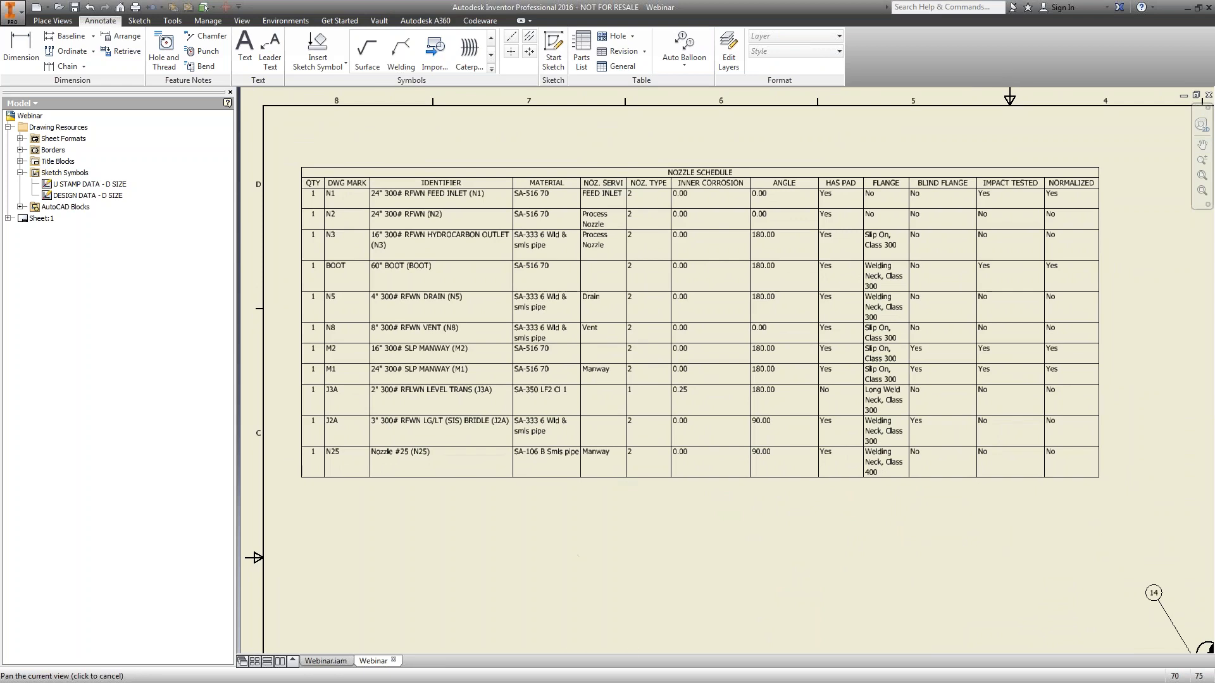
{"action": "right_click", "coordinate": [624, 311]}
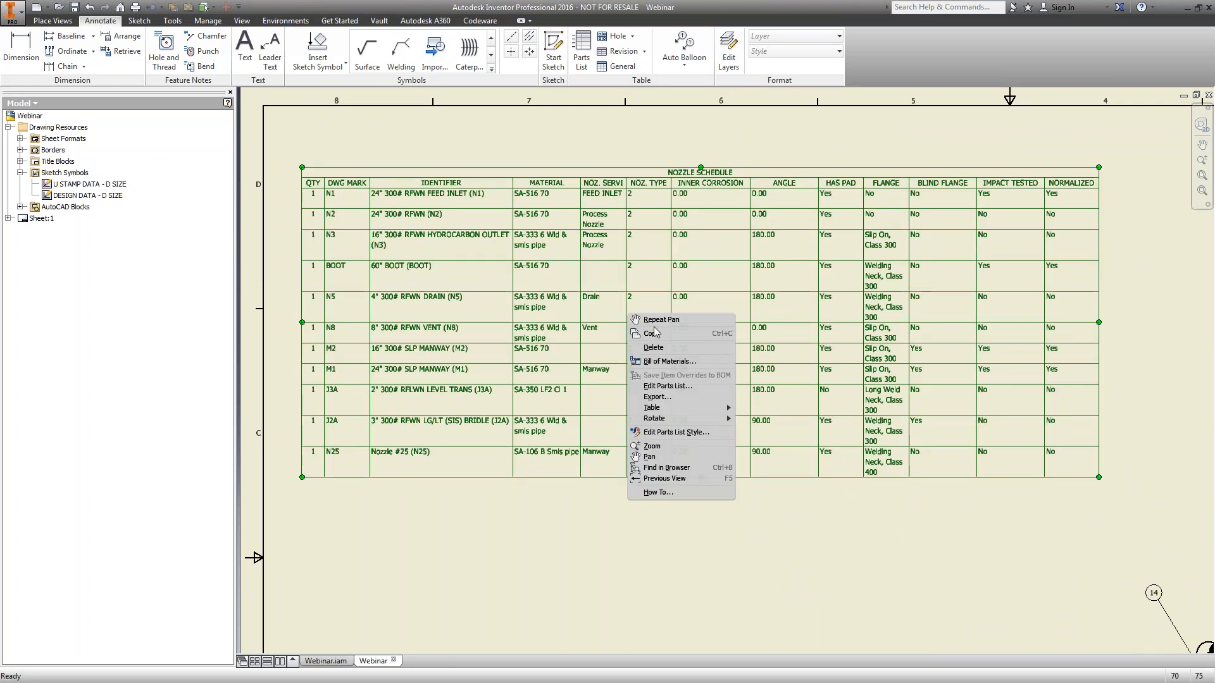
{"action": "left_click", "coordinate": [678, 388]}
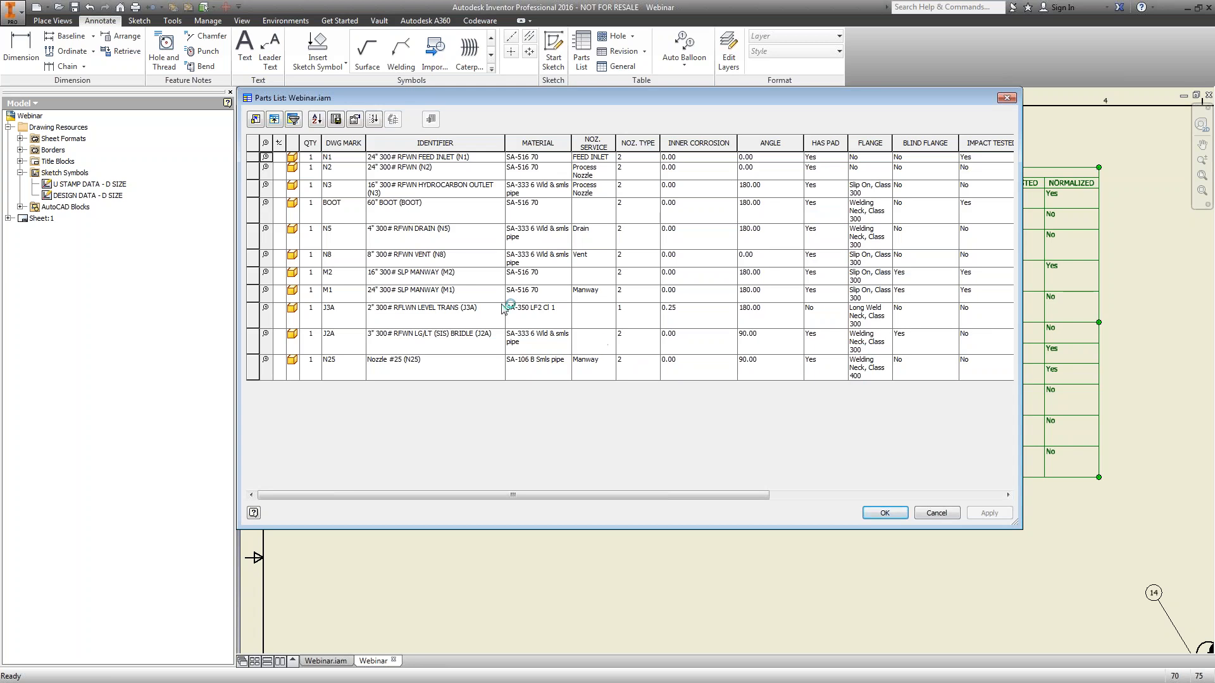
{"action": "left_click", "coordinate": [256, 119]}
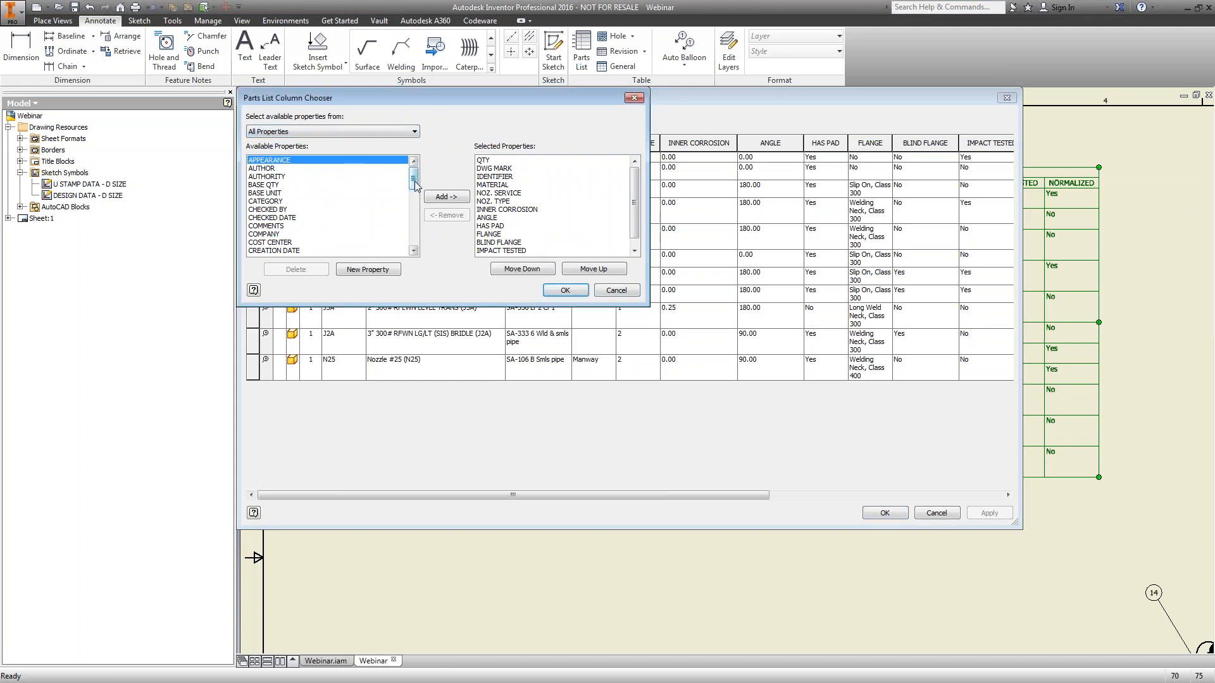
{"action": "left_click_drag", "start_coordinate": [416, 183], "coordinate": [417, 203]}
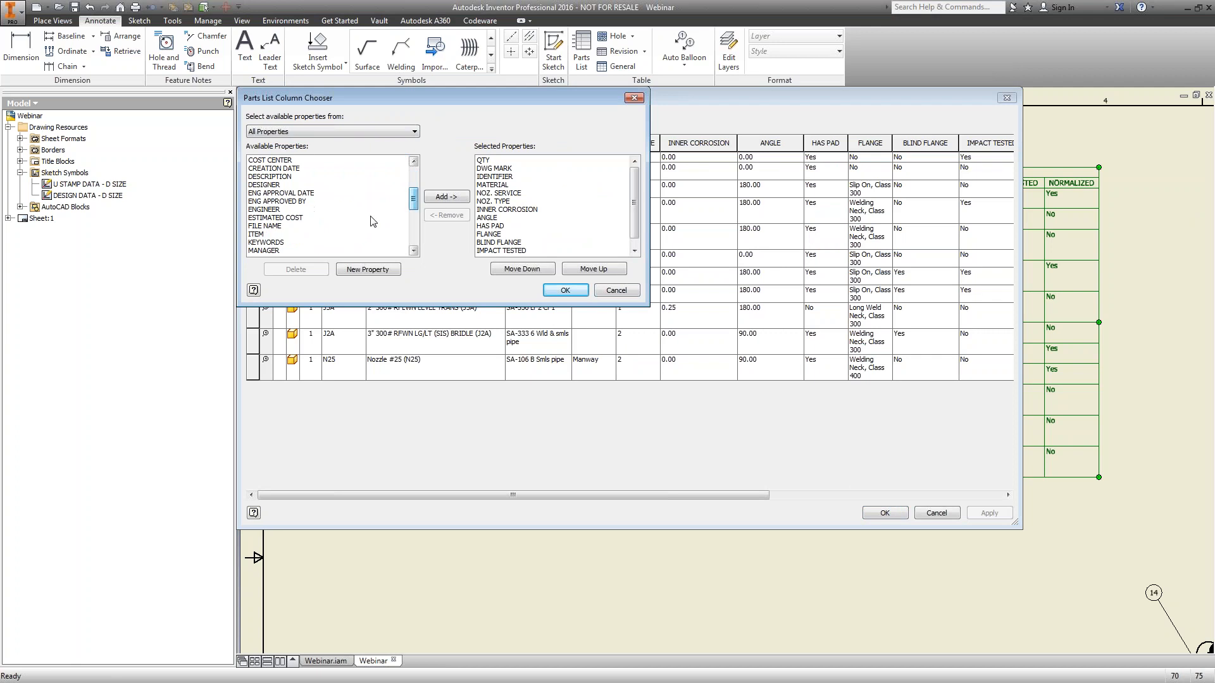
{"action": "left_click", "coordinate": [256, 235]}
{"action": "left_click", "coordinate": [433, 198]}
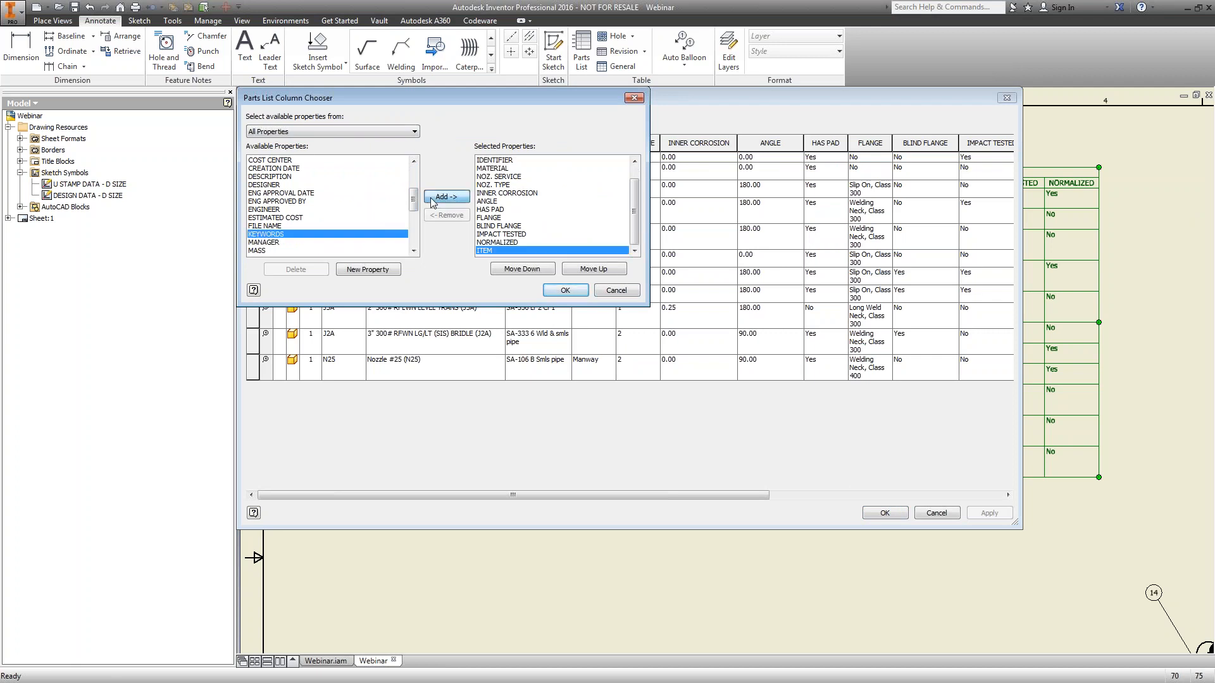
Reorder the nozzle schedule's selected properties so that ITEM comes first, ahead of QTY
{"action": "left_click", "coordinate": [619, 270]}
{"action": "left_click", "coordinate": [619, 270]}
{"action": "left_click", "coordinate": [619, 270]}
{"action": "left_click", "coordinate": [619, 270]}
{"action": "left_click", "coordinate": [619, 270]}
{"action": "left_click", "coordinate": [619, 271]}
{"action": "left_click", "coordinate": [619, 271]}
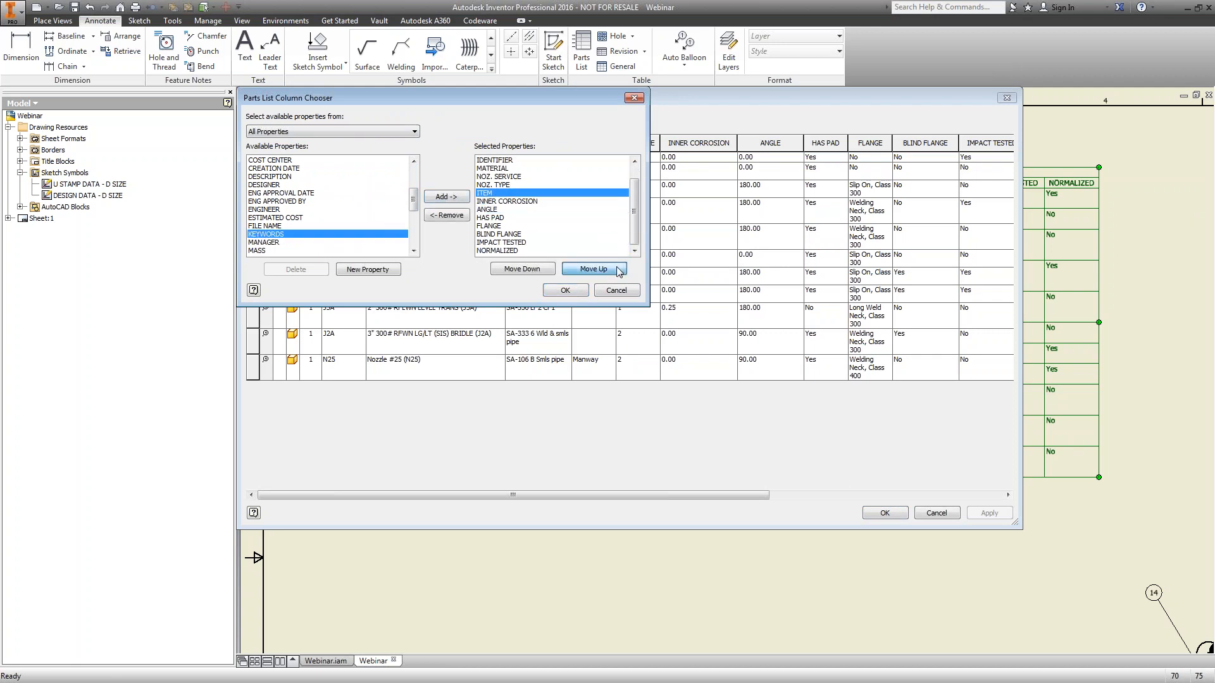
{"action": "left_click", "coordinate": [619, 270]}
{"action": "left_click", "coordinate": [619, 270]}
{"action": "left_click", "coordinate": [619, 270]}
{"action": "left_click", "coordinate": [618, 270]}
{"action": "left_click", "coordinate": [619, 271]}
{"action": "left_click", "coordinate": [619, 270]}
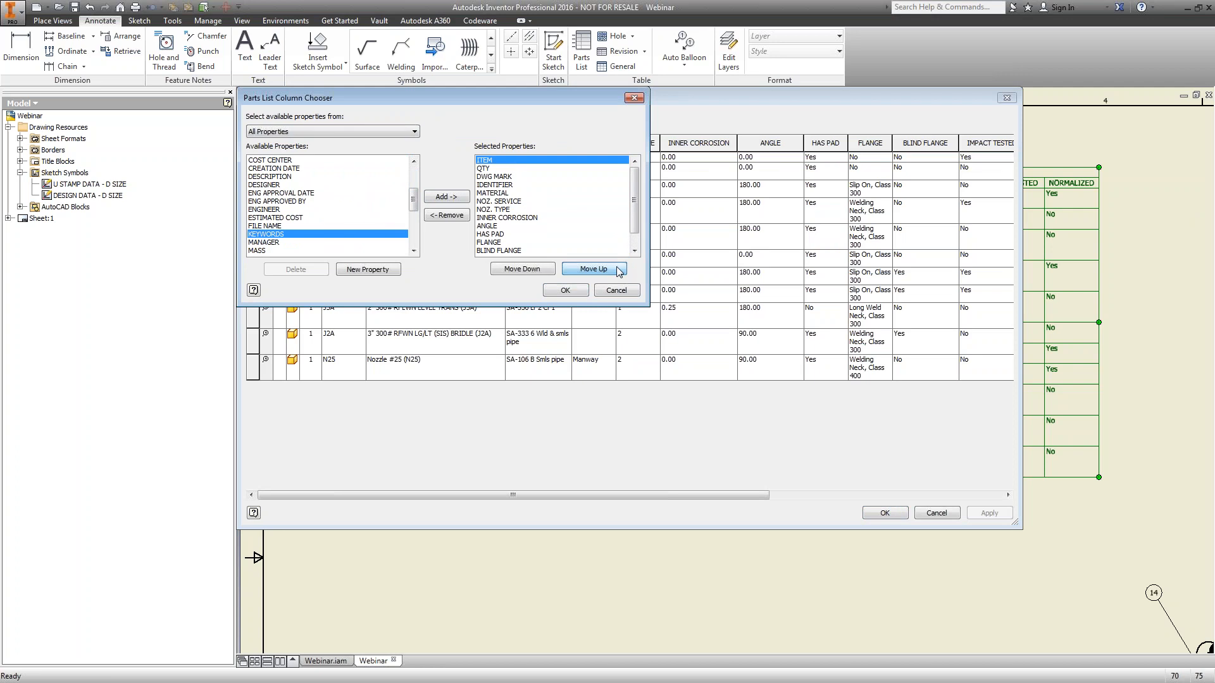
Accept the new column layout and shift the nozzle schedule so that it sits inside the sheet border
{"action": "left_click", "coordinate": [565, 293]}
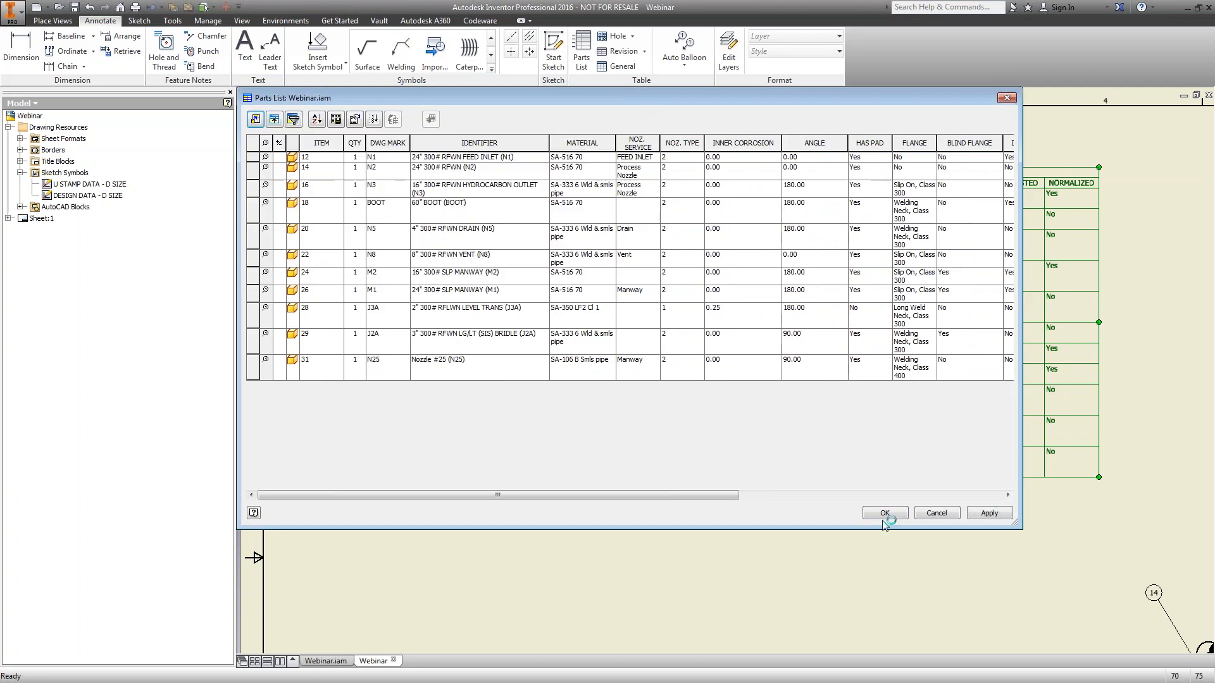
{"action": "left_click", "coordinate": [885, 513]}
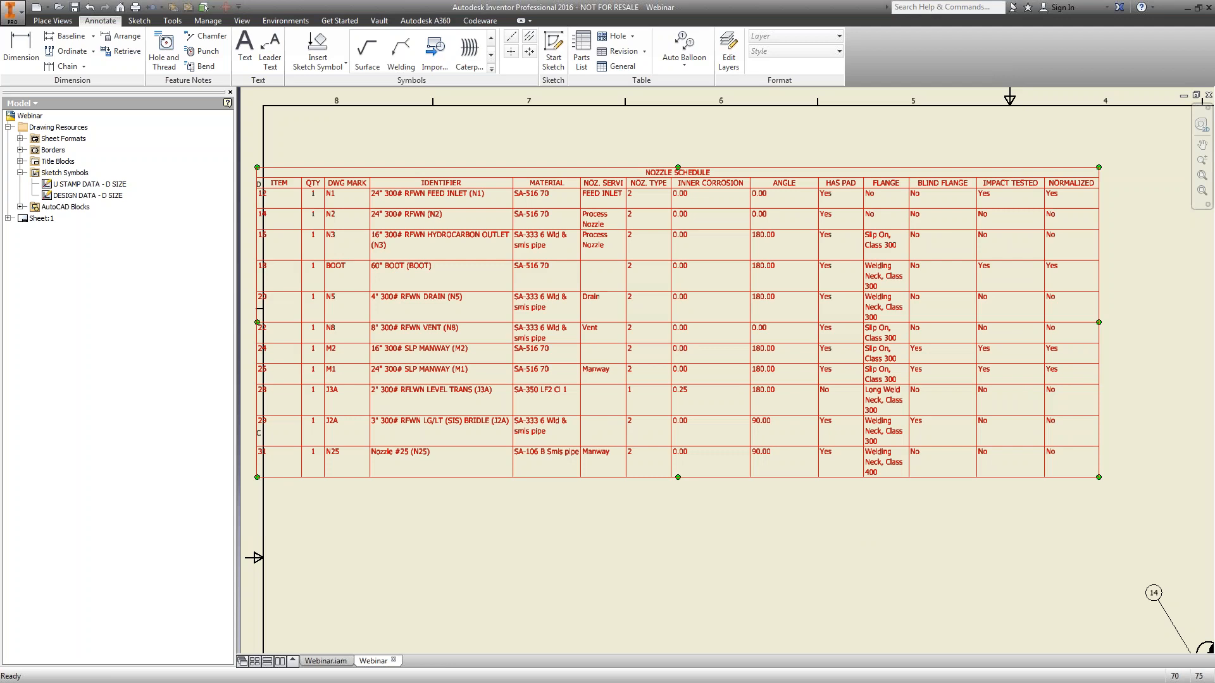
{"action": "left_click_drag", "start_coordinate": [569, 238], "coordinate": [581, 235]}
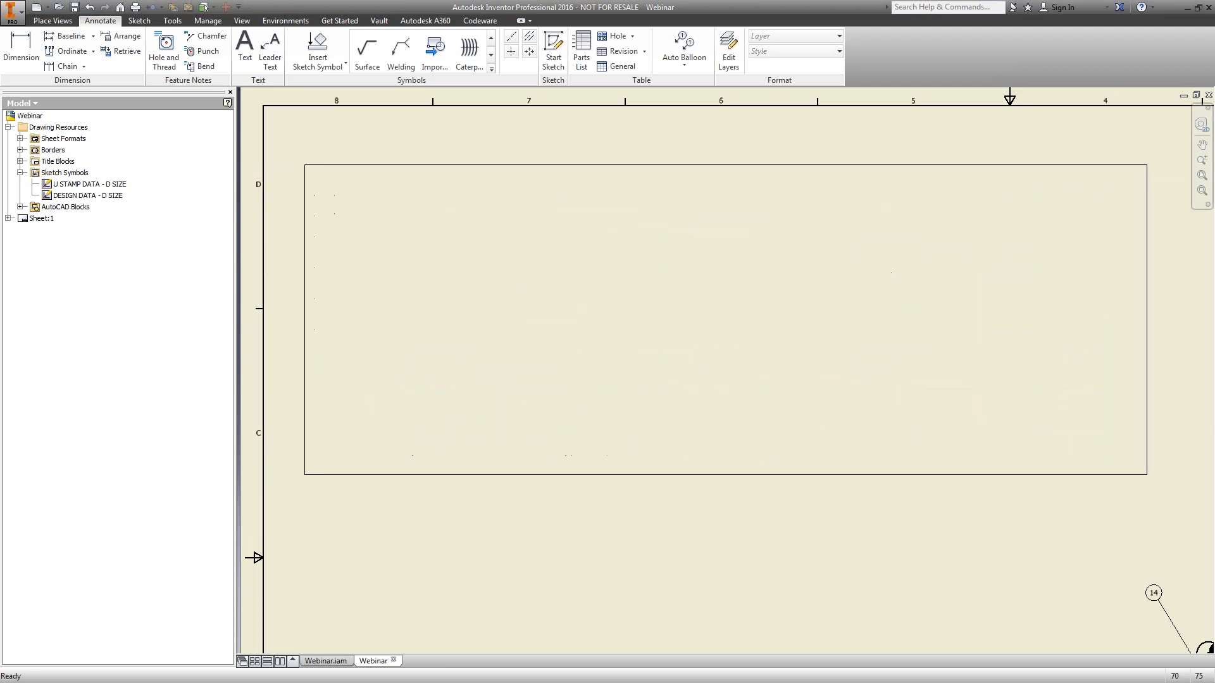
{"action": "left_click", "coordinate": [571, 578]}
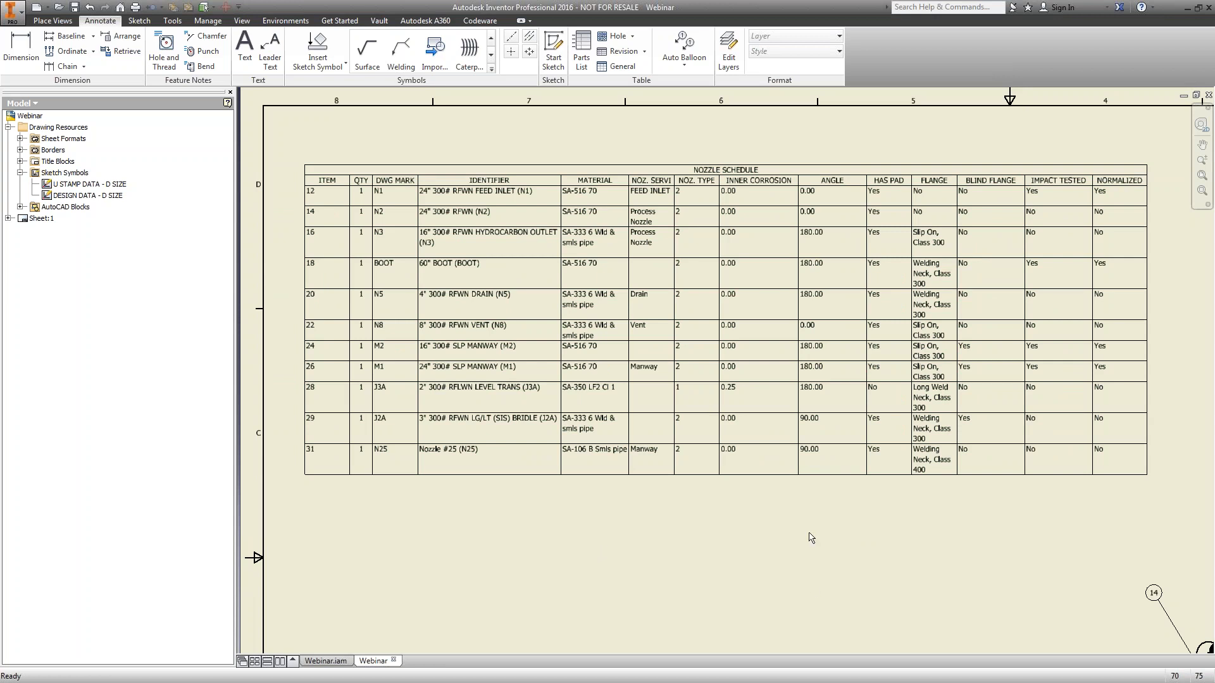
Place a parts list in the CODEWARE Nozzle Cut List style on the sheet below the nozzle schedule
{"action": "scroll", "coordinate": [811, 538], "scroll_direction": "down", "scroll_amount": 3}
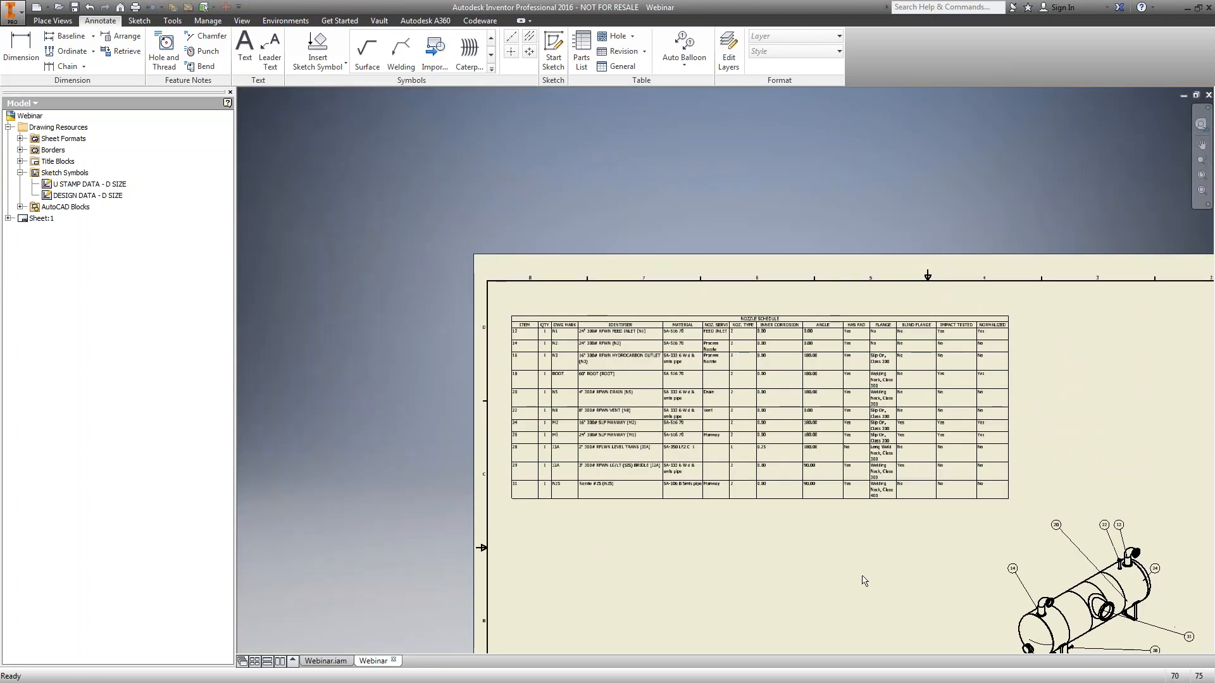
{"action": "right_click", "coordinate": [914, 549]}
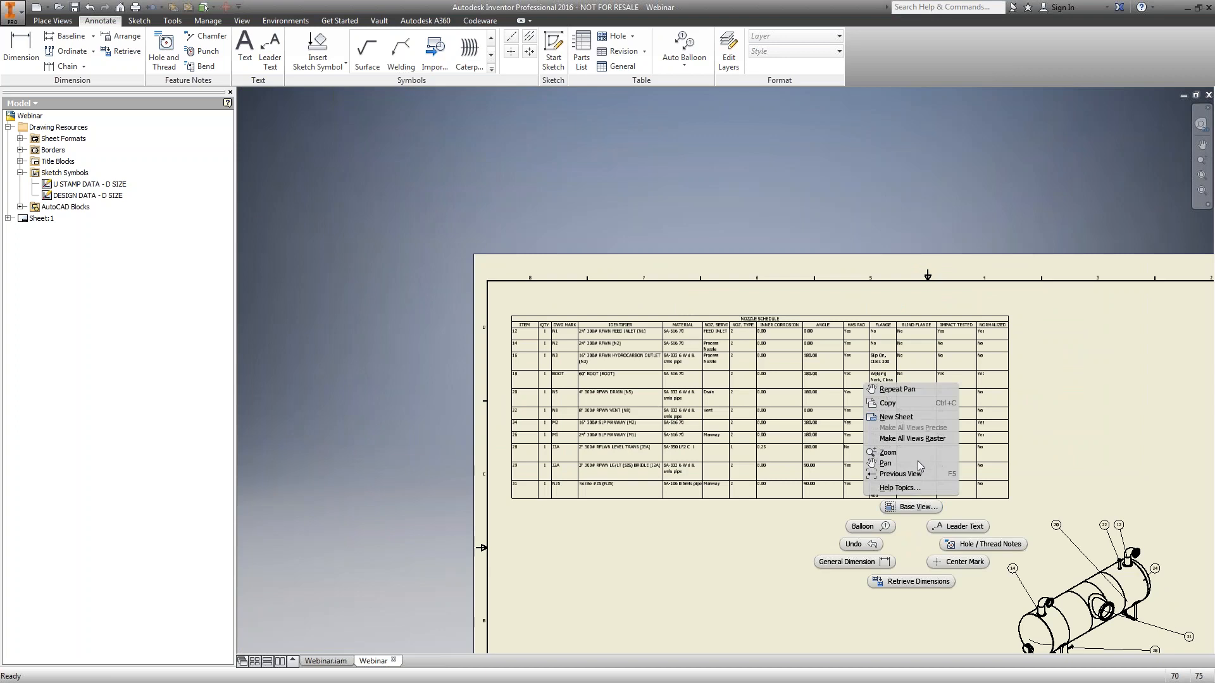
{"action": "left_click", "coordinate": [885, 463]}
{"action": "mouse_move", "coordinate": [886, 525]}
{"action": "left_mouse_down"}
{"action": "mouse_move", "coordinate": [856, 336]}
{"action": "mouse_move", "coordinate": [813, 360]}
{"action": "mouse_move", "coordinate": [675, 362]}
{"action": "left_mouse_up"}
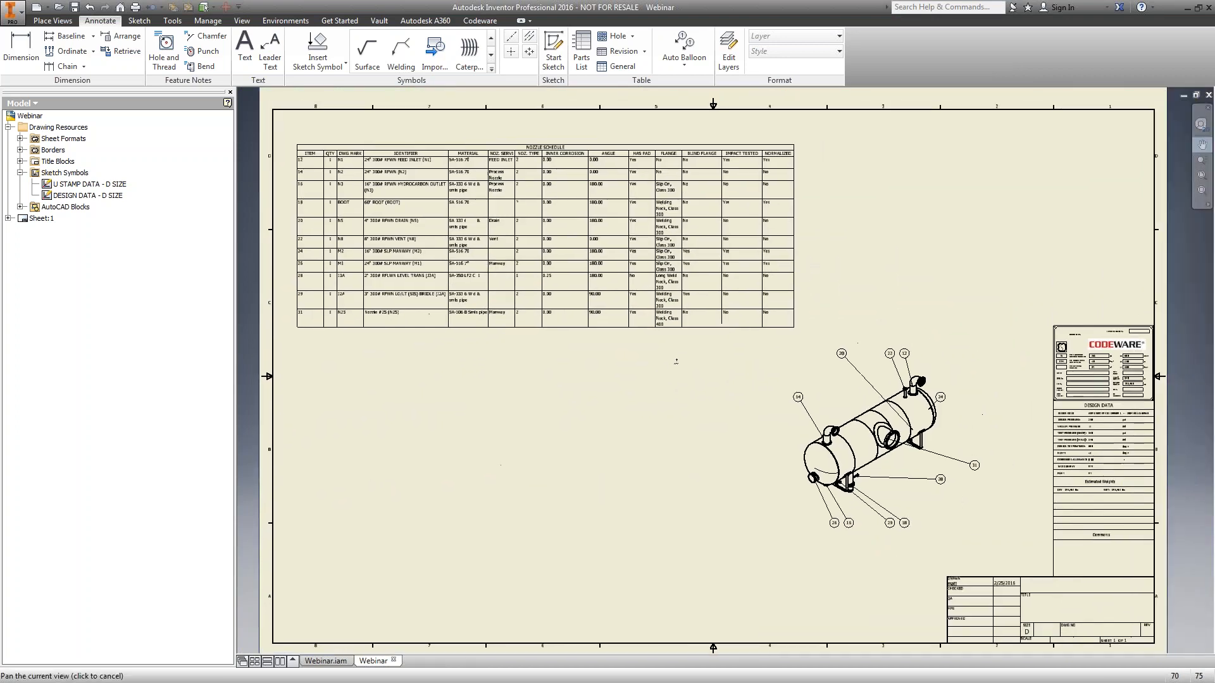
{"action": "right_click", "coordinate": [676, 363]}
{"action": "left_click", "coordinate": [717, 369]}
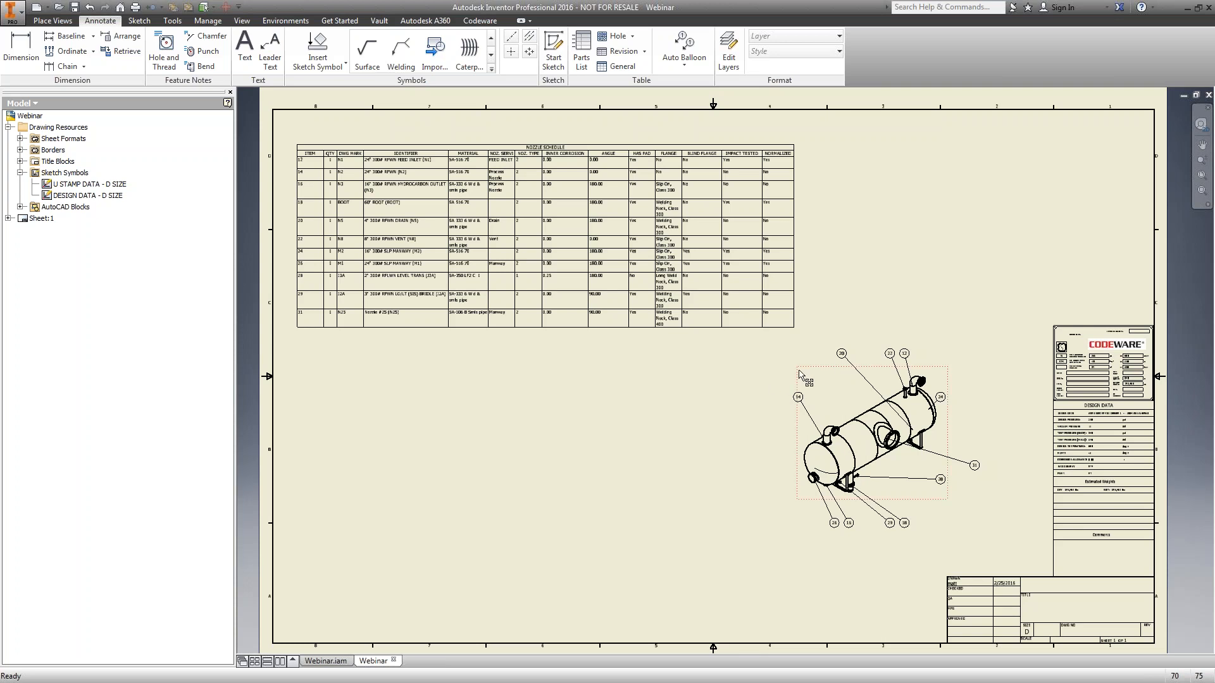
{"action": "left_click", "coordinate": [582, 58]}
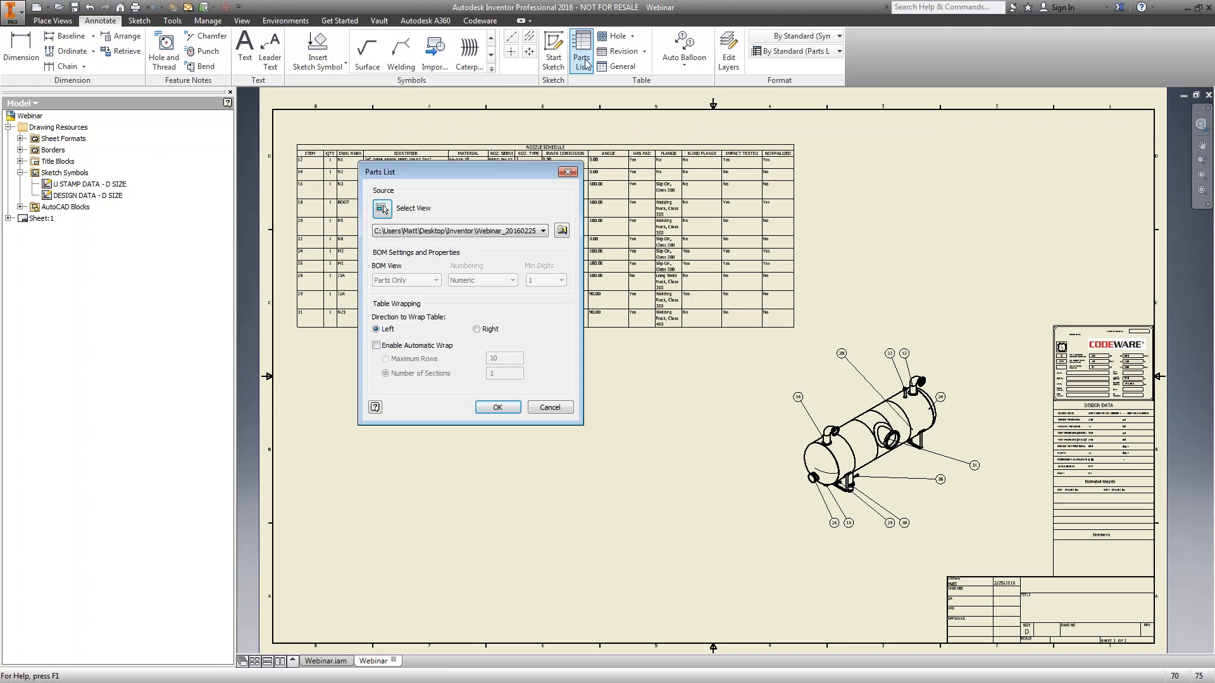
{"action": "left_click", "coordinate": [497, 408]}
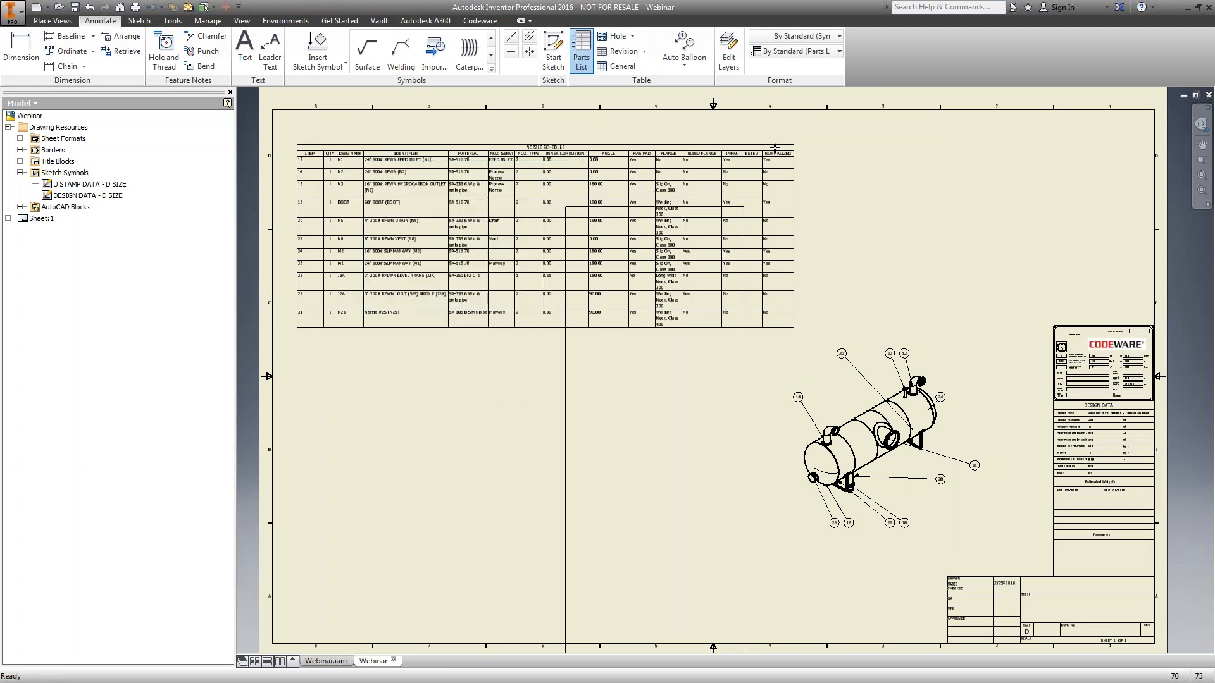
{"action": "left_click", "coordinate": [838, 51]}
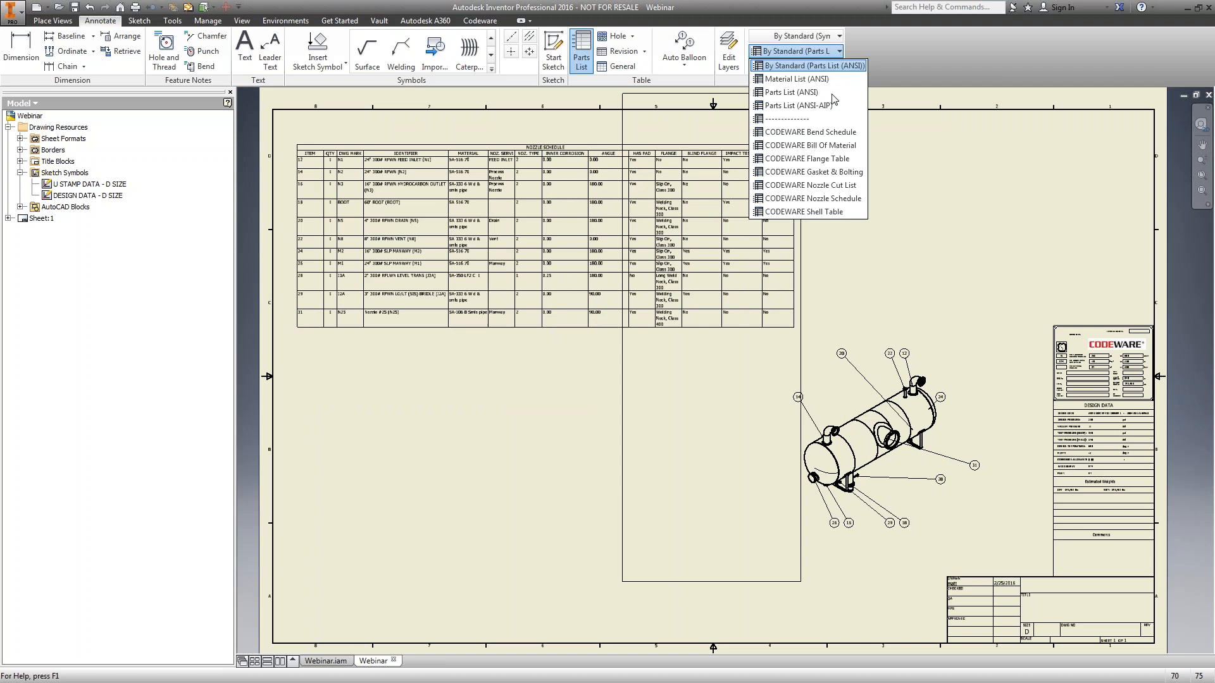
{"action": "left_click", "coordinate": [848, 185]}
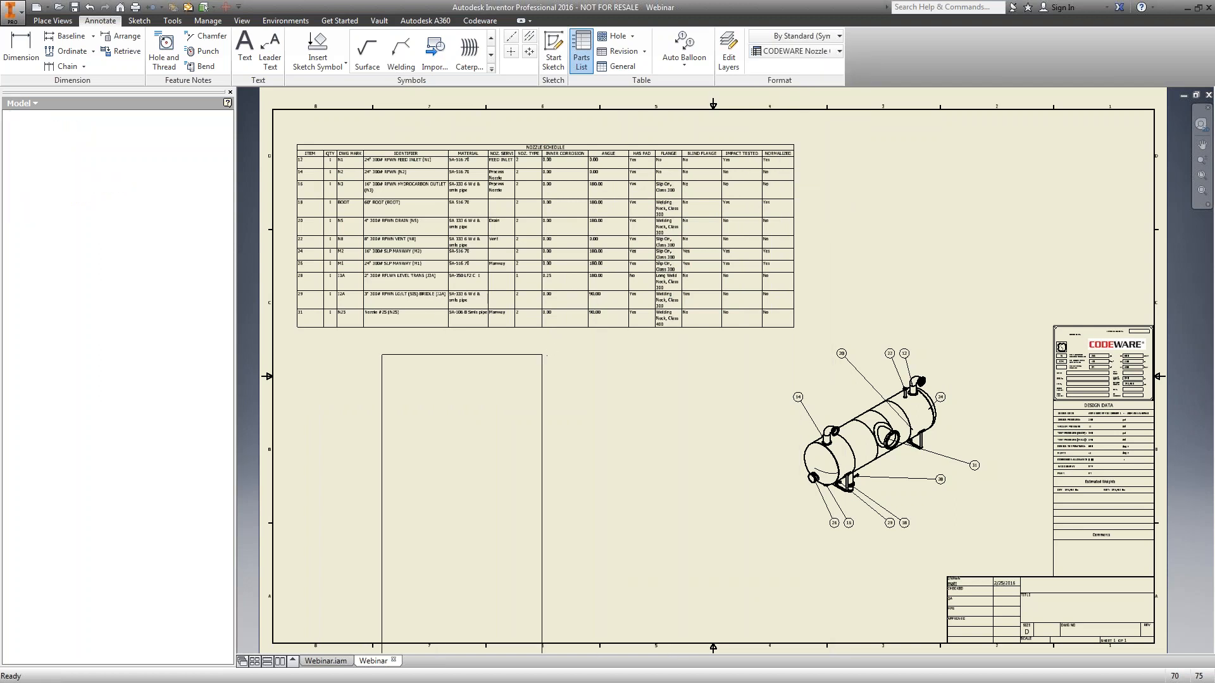
{"action": "left_click", "coordinate": [494, 405]}
Filter the nozzle cut list by the Nozzles assembly view representation
{"action": "scroll", "coordinate": [420, 404], "scroll_direction": "down", "scroll_amount": 3}
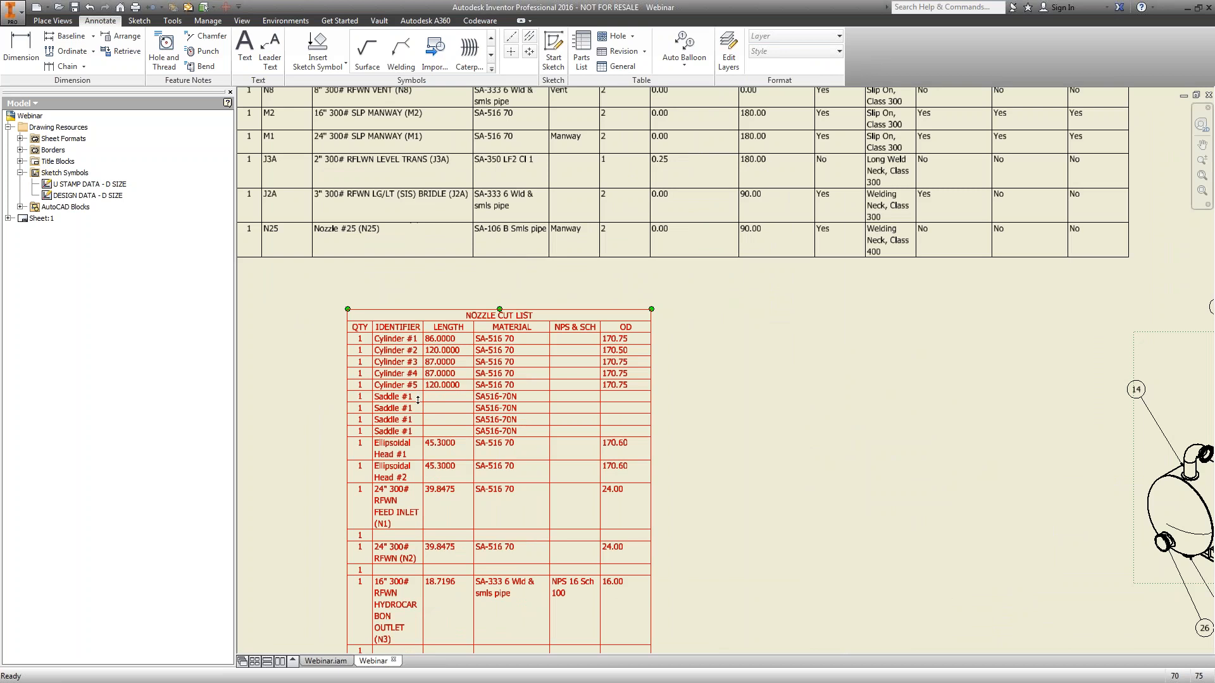
{"action": "right_click", "coordinate": [440, 363]}
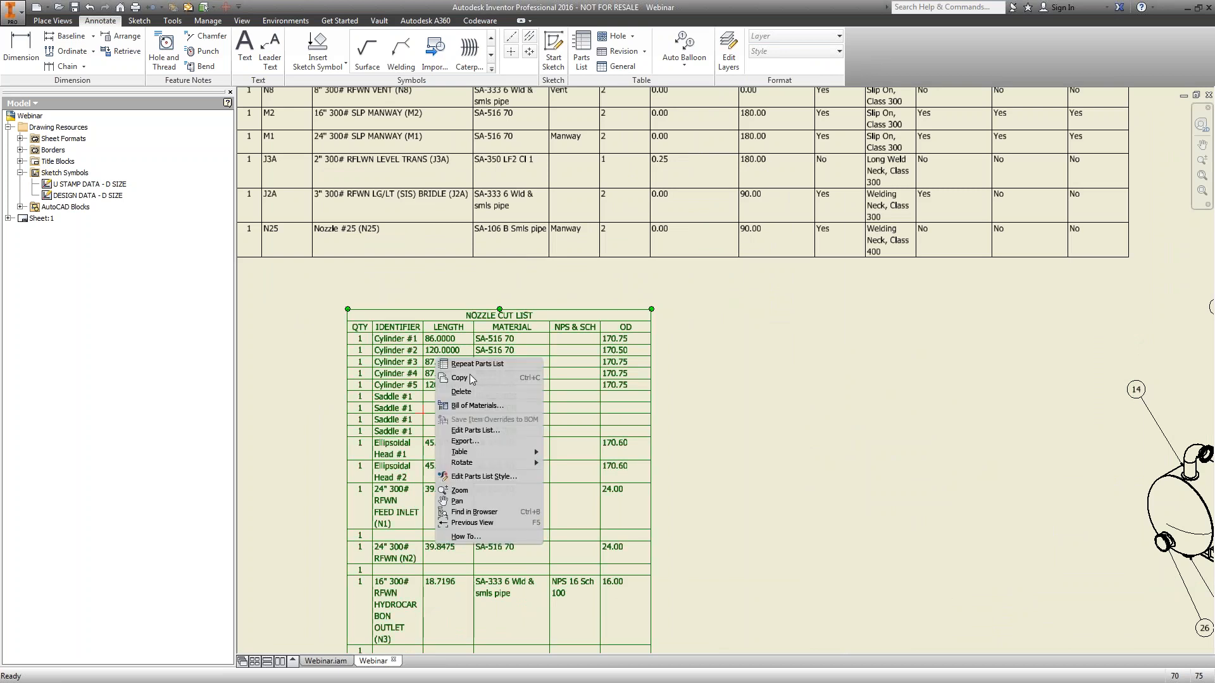
{"action": "left_click", "coordinate": [492, 431]}
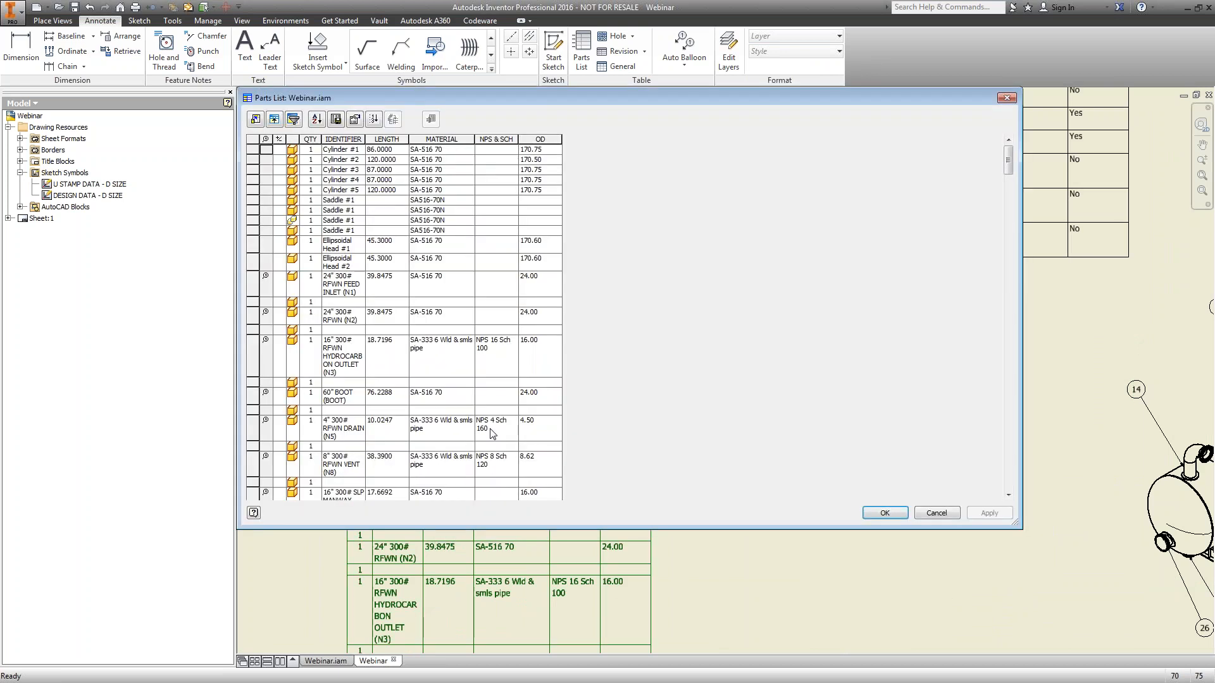
{"action": "left_click", "coordinate": [293, 120]}
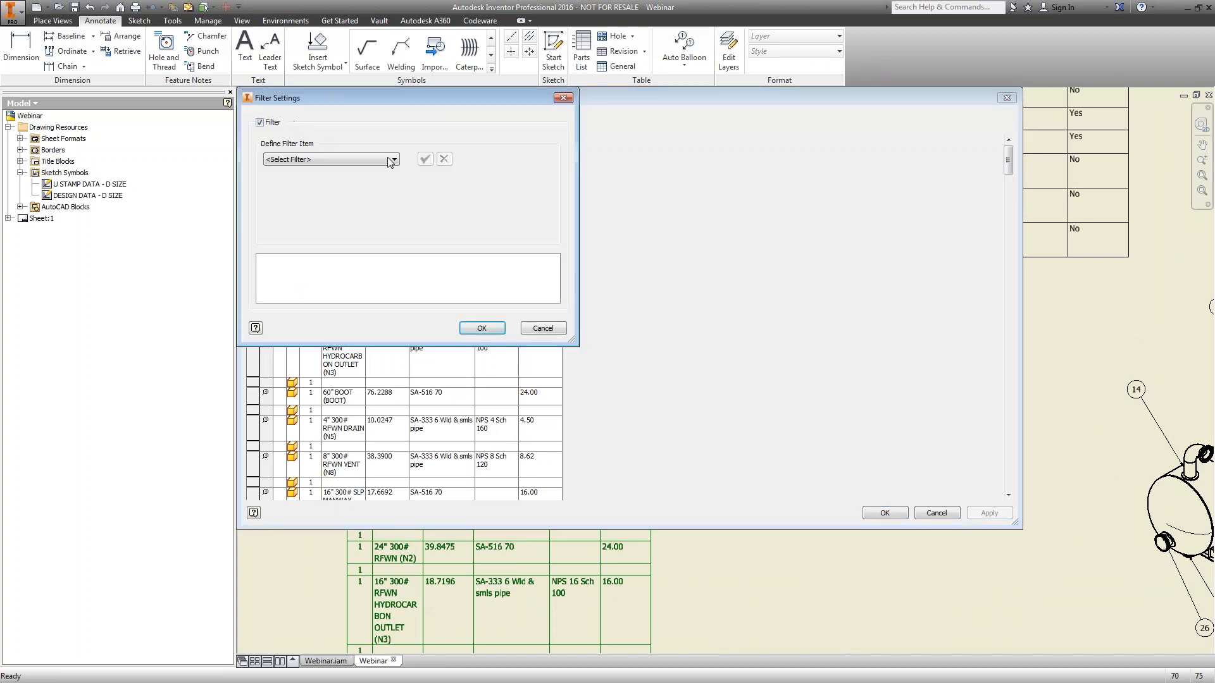
{"action": "left_click", "coordinate": [393, 160]}
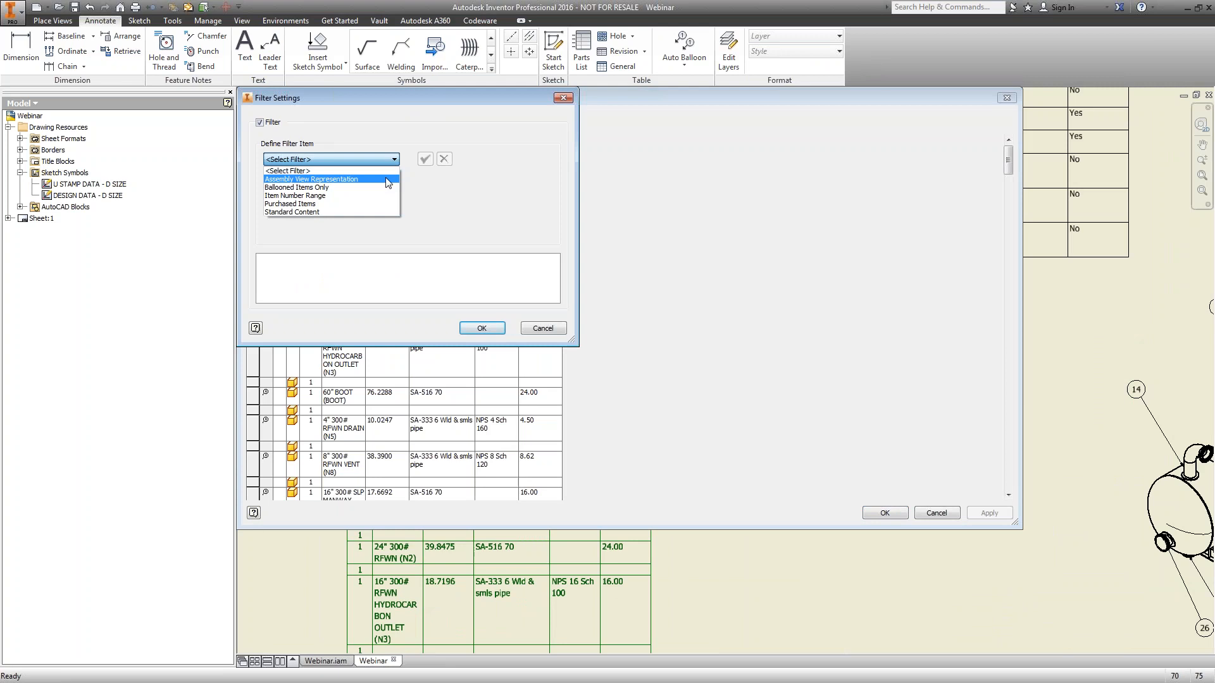
{"action": "left_click", "coordinate": [386, 179]}
{"action": "left_click", "coordinate": [438, 208]}
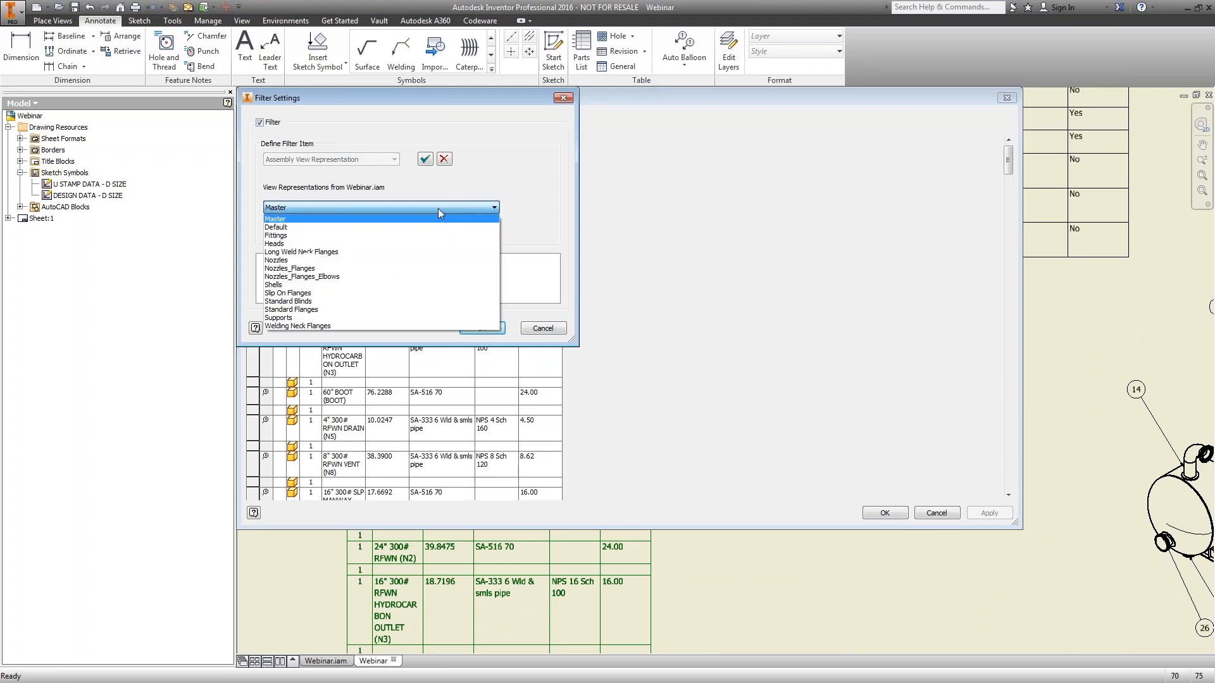
{"action": "left_click", "coordinate": [435, 260]}
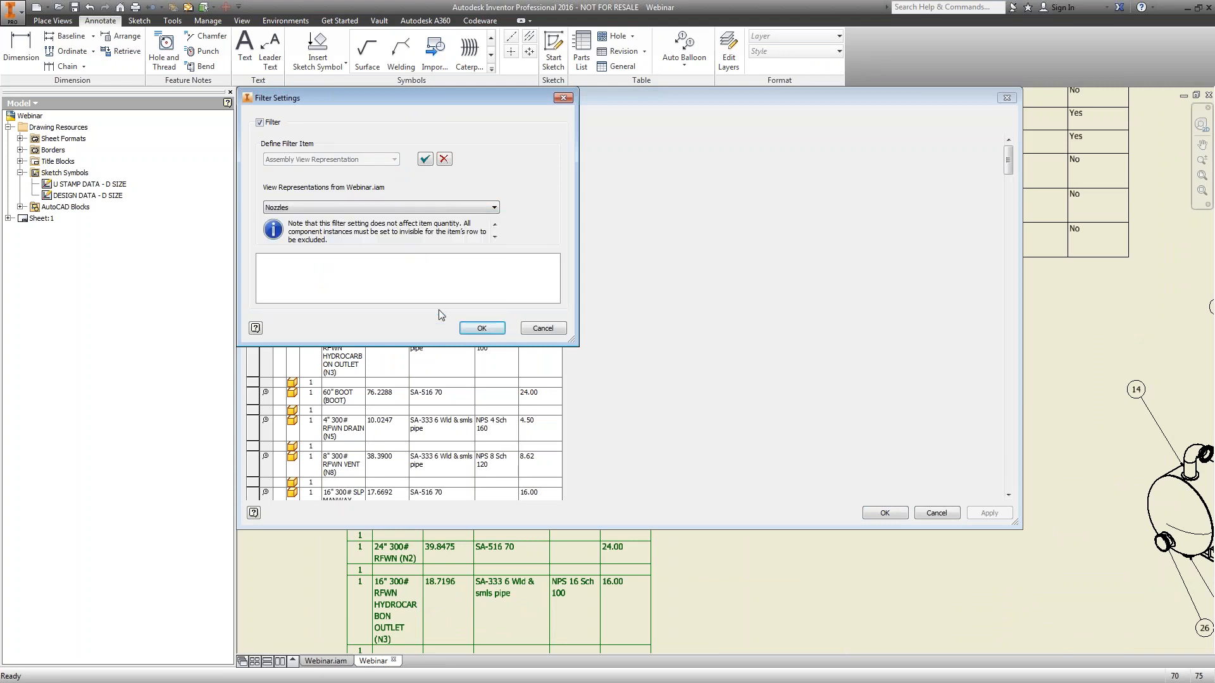
{"action": "left_click", "coordinate": [475, 328]}
{"action": "left_click", "coordinate": [475, 329]}
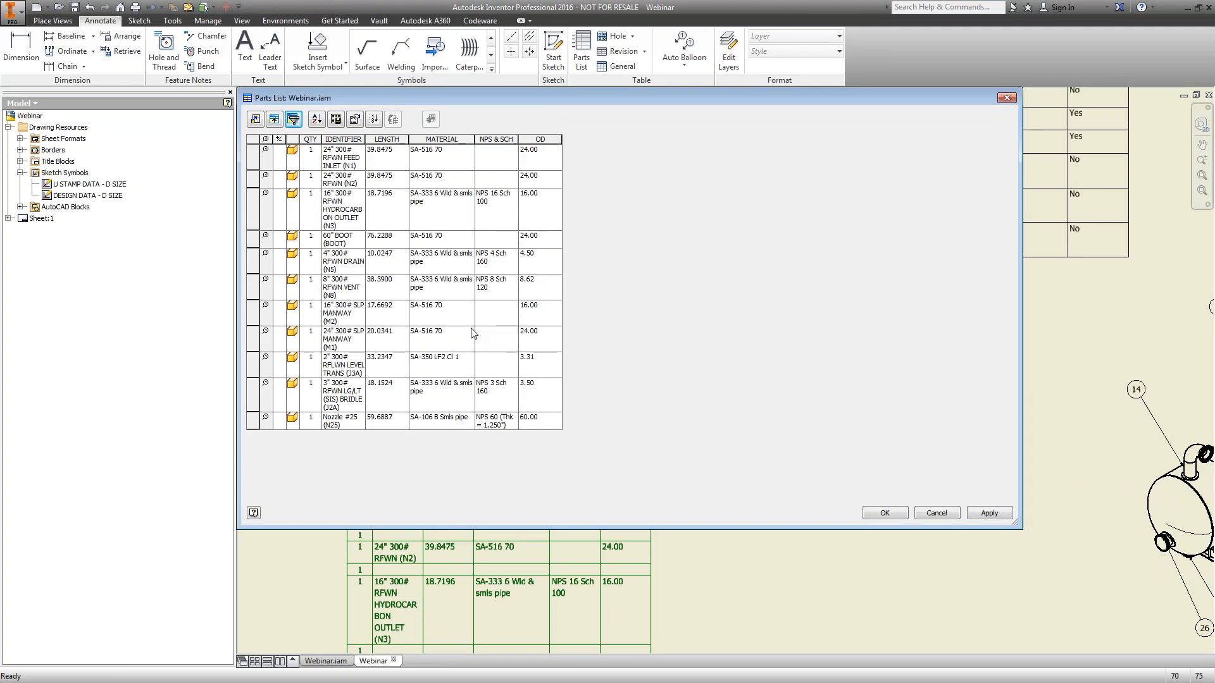
Add the ITEM property to the nozzle cut list's columns and order it first, ahead of QTY
{"action": "left_click", "coordinate": [256, 120]}
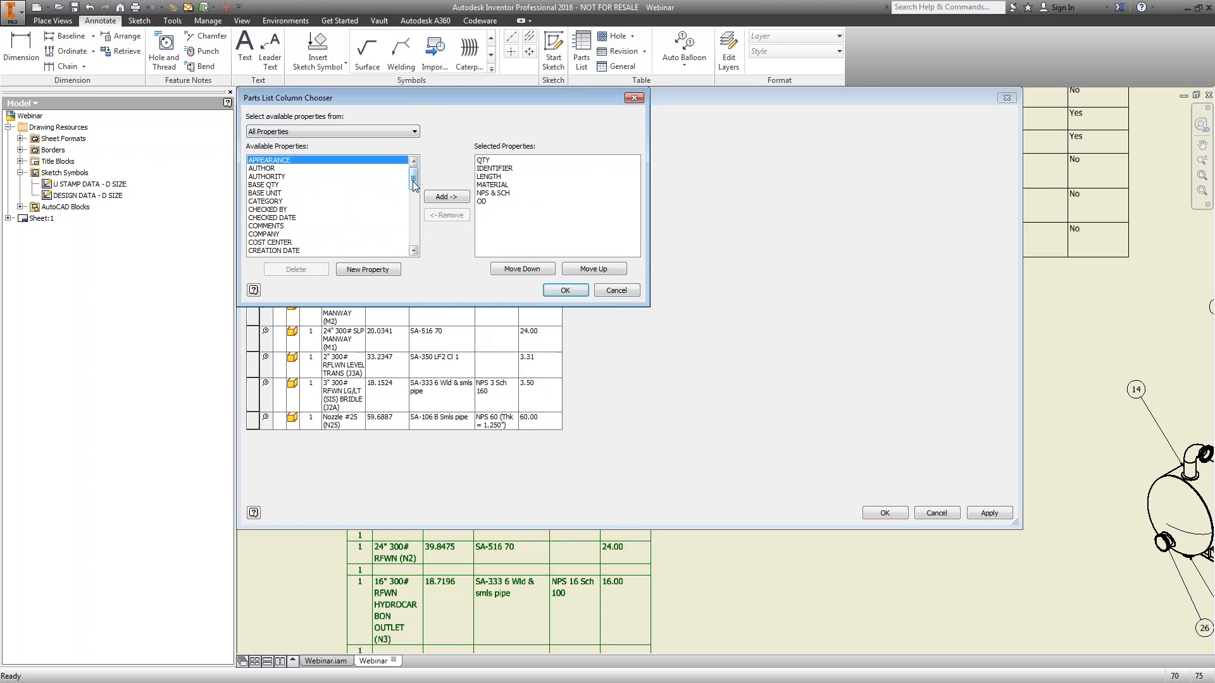
{"action": "left_click_drag", "start_coordinate": [414, 182], "coordinate": [414, 205]}
{"action": "left_click", "coordinate": [268, 218]}
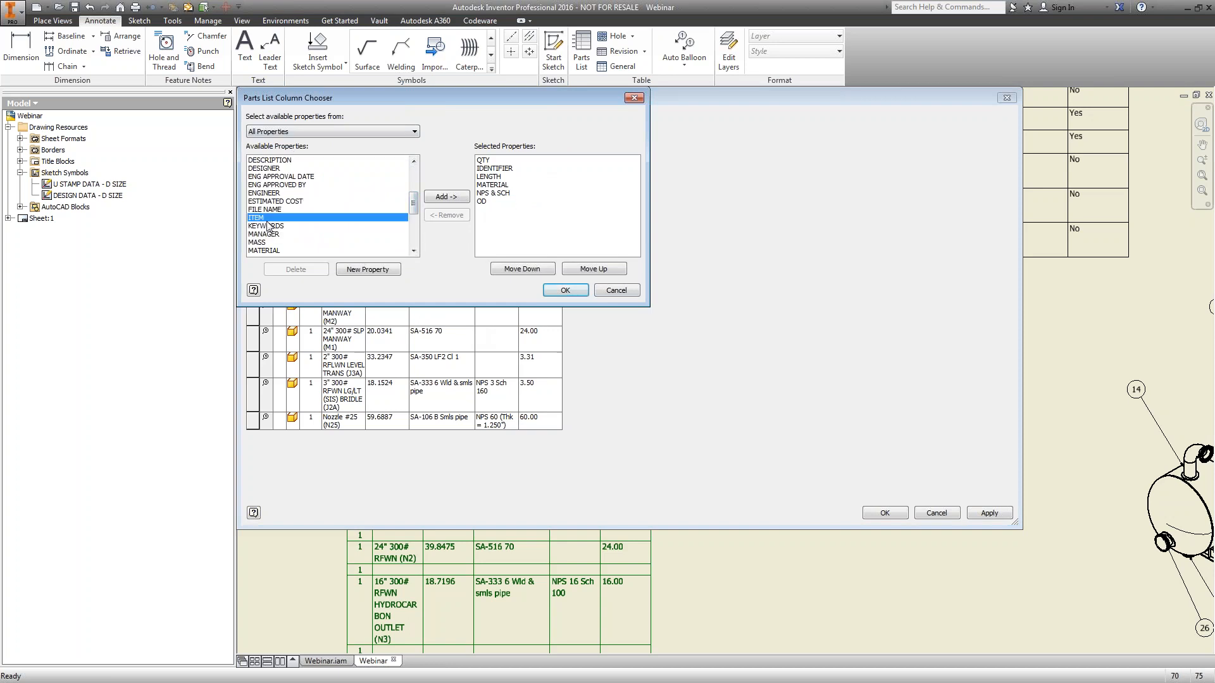
{"action": "left_click", "coordinate": [456, 199]}
{"action": "left_click", "coordinate": [598, 271]}
{"action": "left_click", "coordinate": [598, 271]}
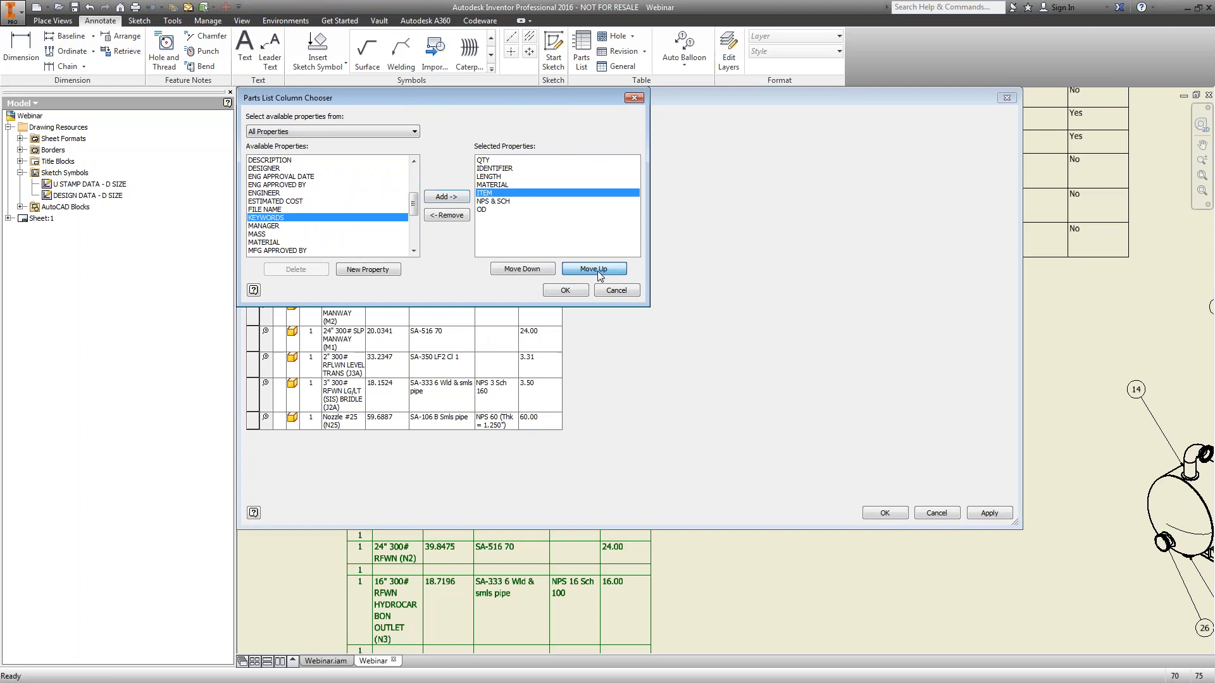
{"action": "left_click", "coordinate": [598, 271]}
{"action": "left_click", "coordinate": [597, 270]}
{"action": "left_click", "coordinate": [598, 271]}
{"action": "left_click", "coordinate": [597, 271]}
{"action": "left_click", "coordinate": [567, 291]}
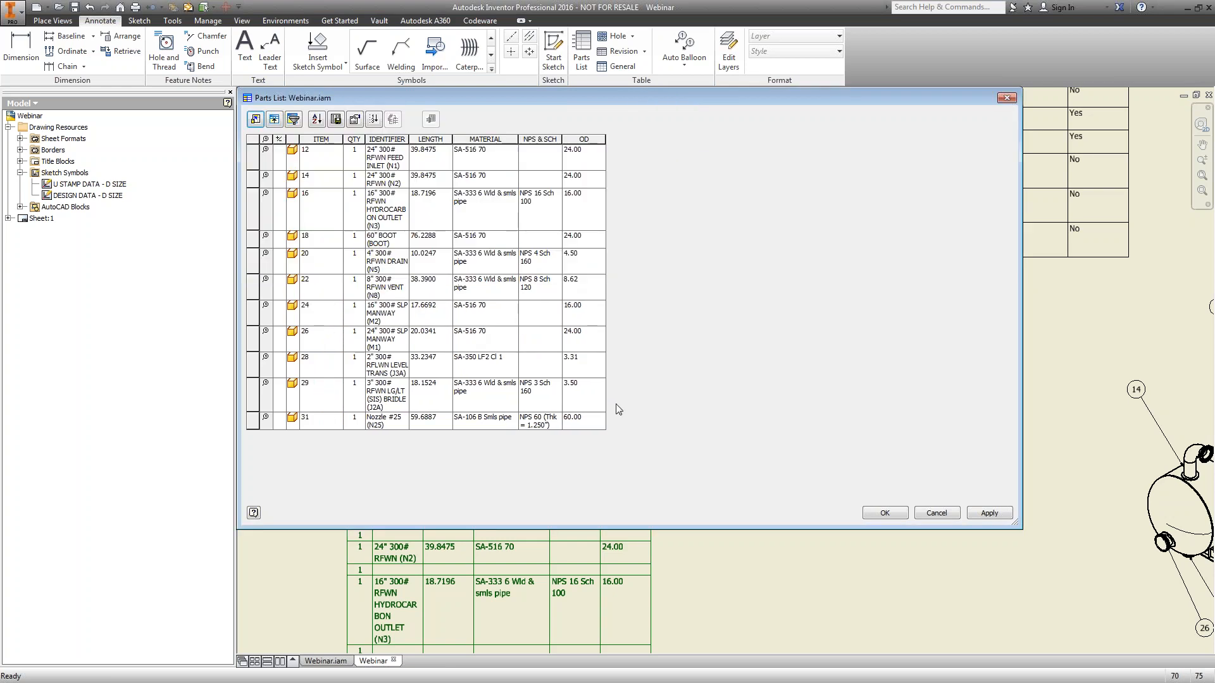
Accept the nozzle cut list edits and shift the table slightly on the sheet beneath the nozzle schedule
{"action": "left_click", "coordinate": [884, 513]}
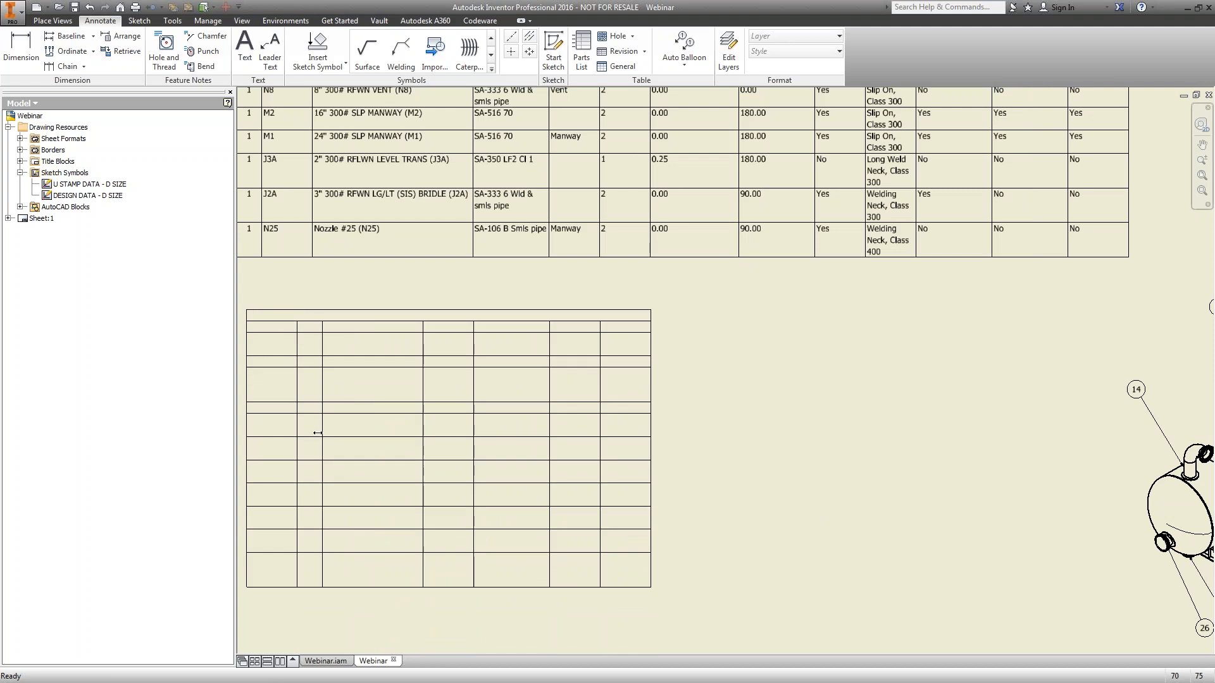
{"action": "left_click", "coordinate": [360, 330]}
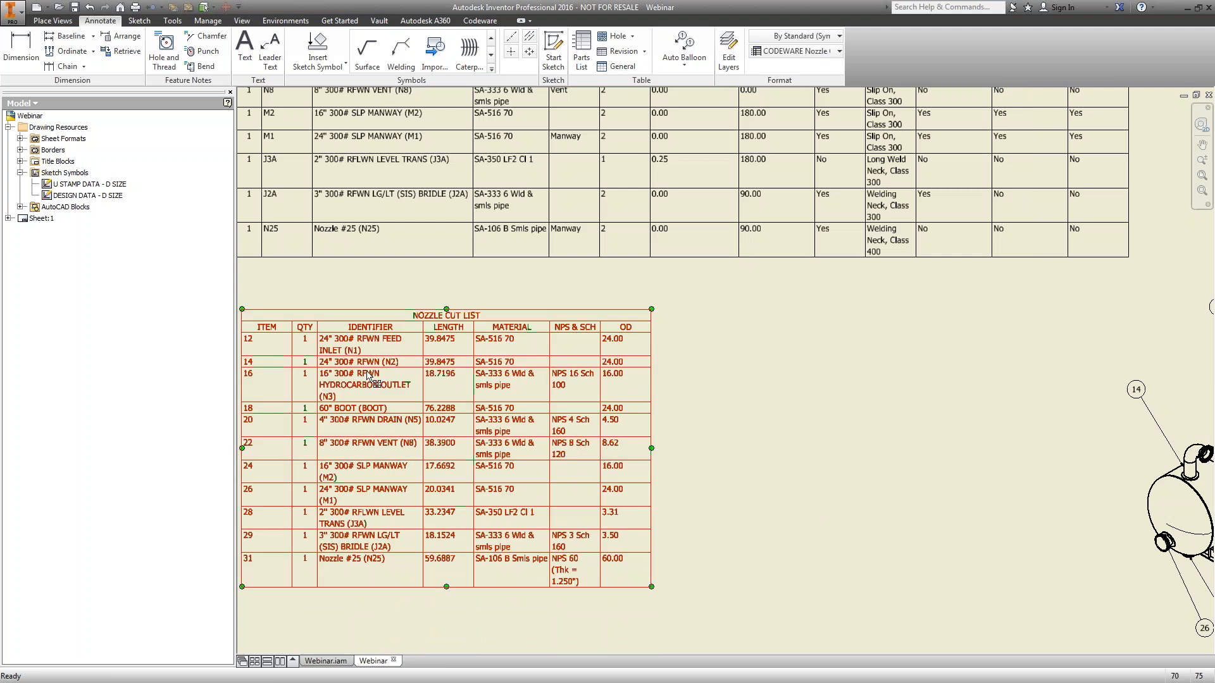
{"action": "left_click_drag", "start_coordinate": [372, 379], "coordinate": [409, 369]}
{"action": "left_click", "coordinate": [822, 435]}
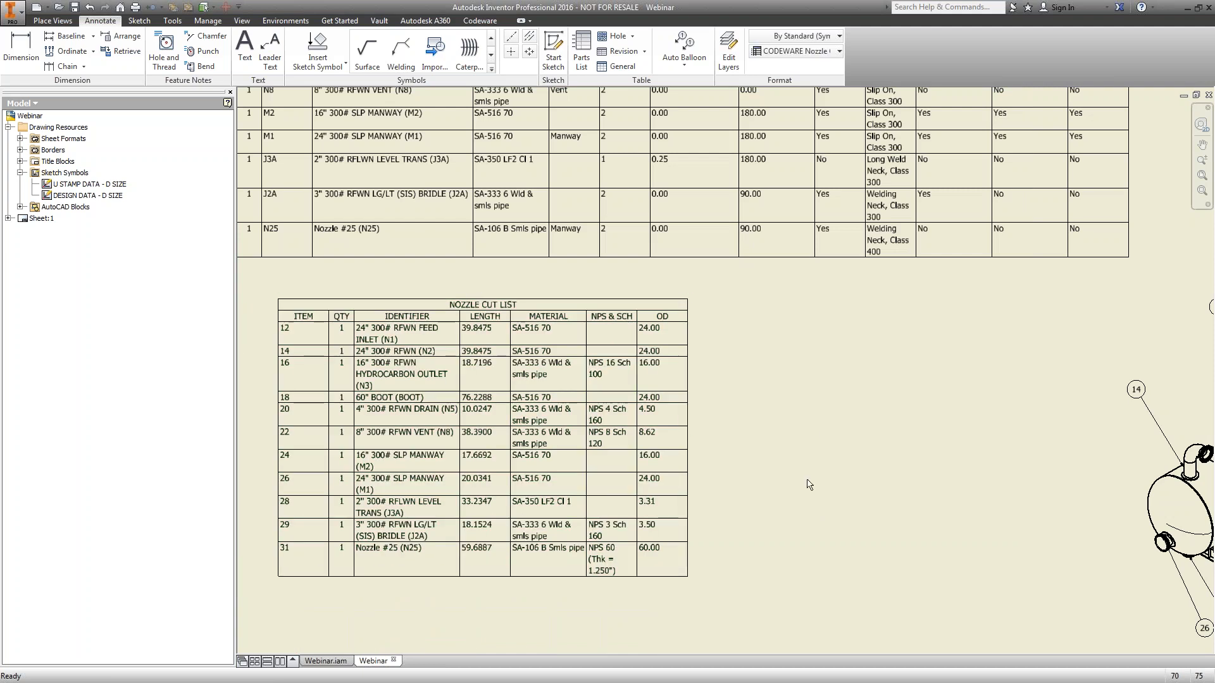
Examine the whole sheet with the nozzle schedule, nozzle cut list and ballooned isometric view
{"action": "scroll", "coordinate": [808, 485], "scroll_direction": "down", "scroll_amount": 3}
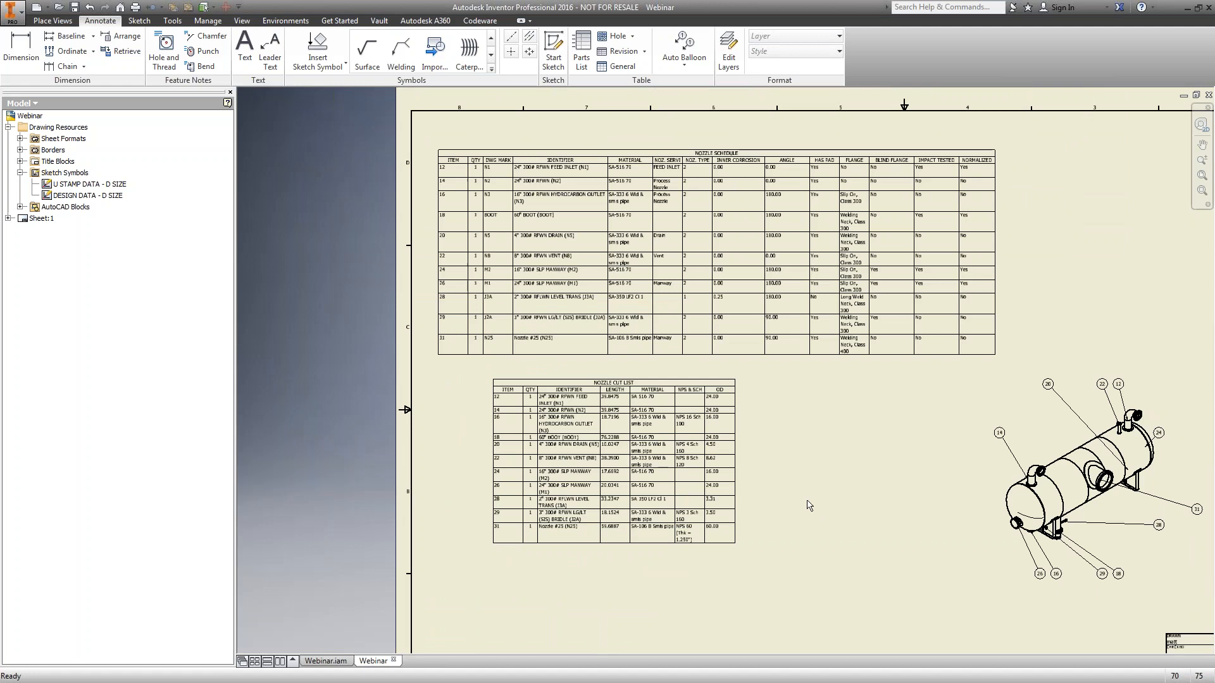
{"action": "right_click", "coordinate": [820, 467]}
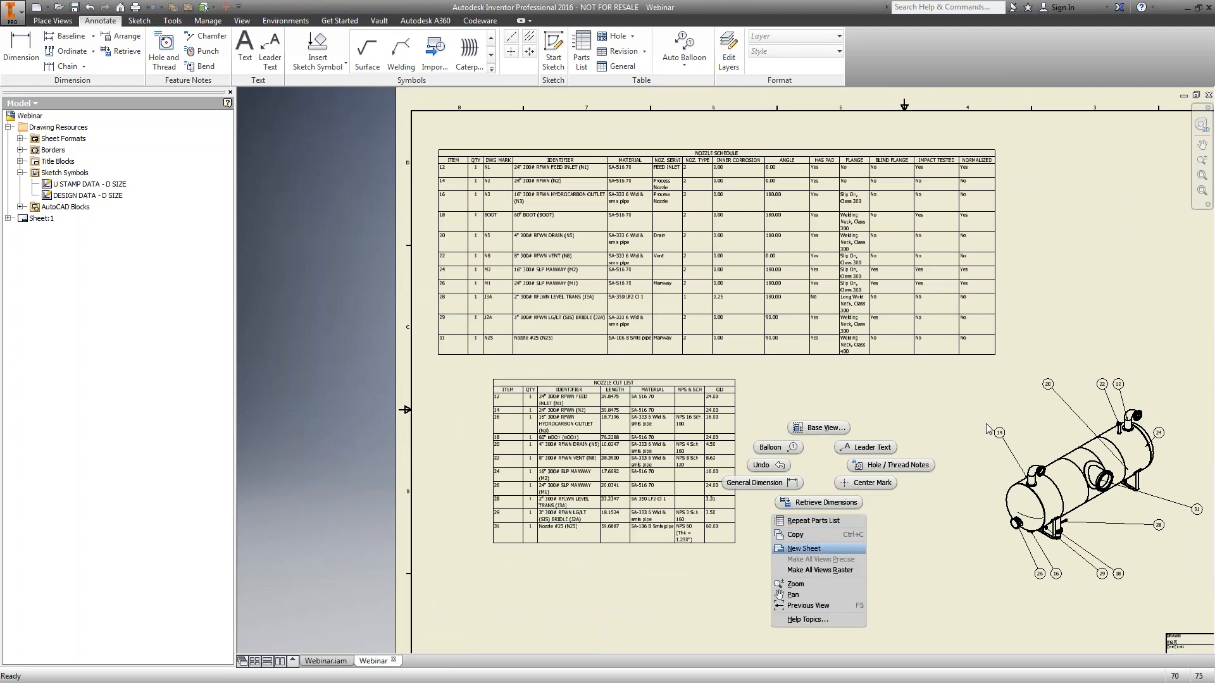
{"action": "left_click", "coordinate": [1204, 150]}
{"action": "left_click", "coordinate": [1204, 152]}
{"action": "mouse_move", "coordinate": [967, 455]}
{"action": "left_mouse_down"}
{"action": "mouse_move", "coordinate": [794, 402]}
{"action": "mouse_move", "coordinate": [737, 427]}
{"action": "left_mouse_up"}
{"action": "scroll", "coordinate": [793, 401], "scroll_direction": "up", "scroll_amount": 2}
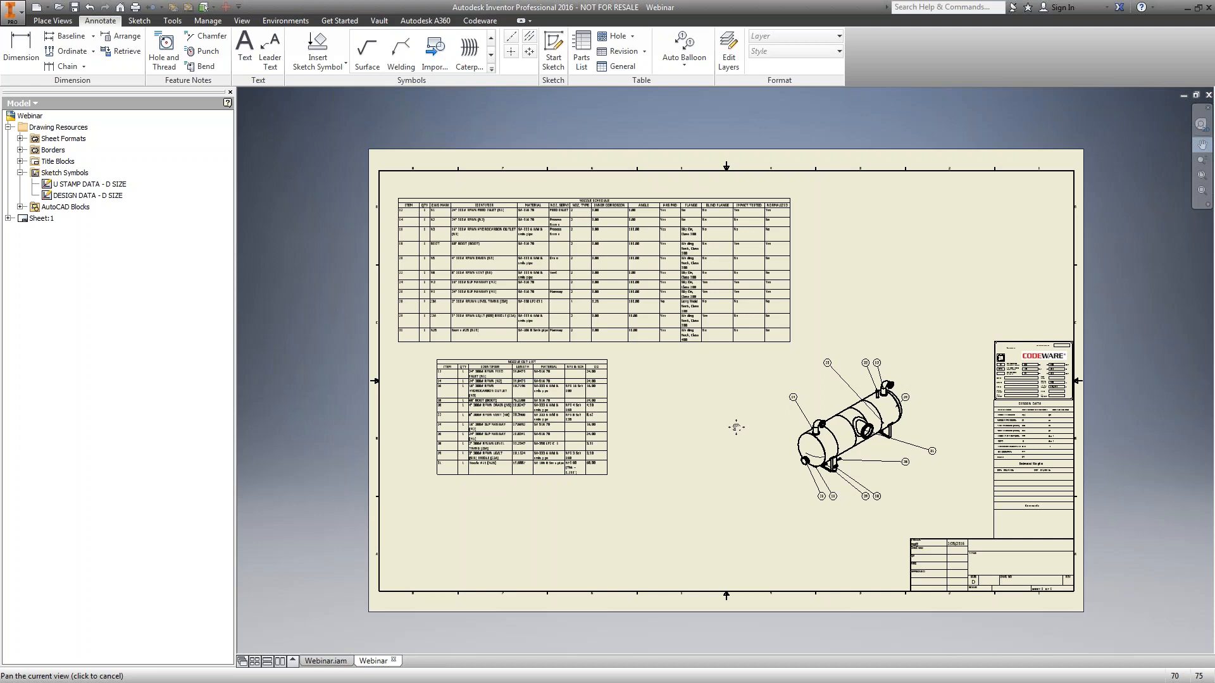
{"action": "scroll", "coordinate": [736, 428], "scroll_direction": "down", "scroll_amount": 2}
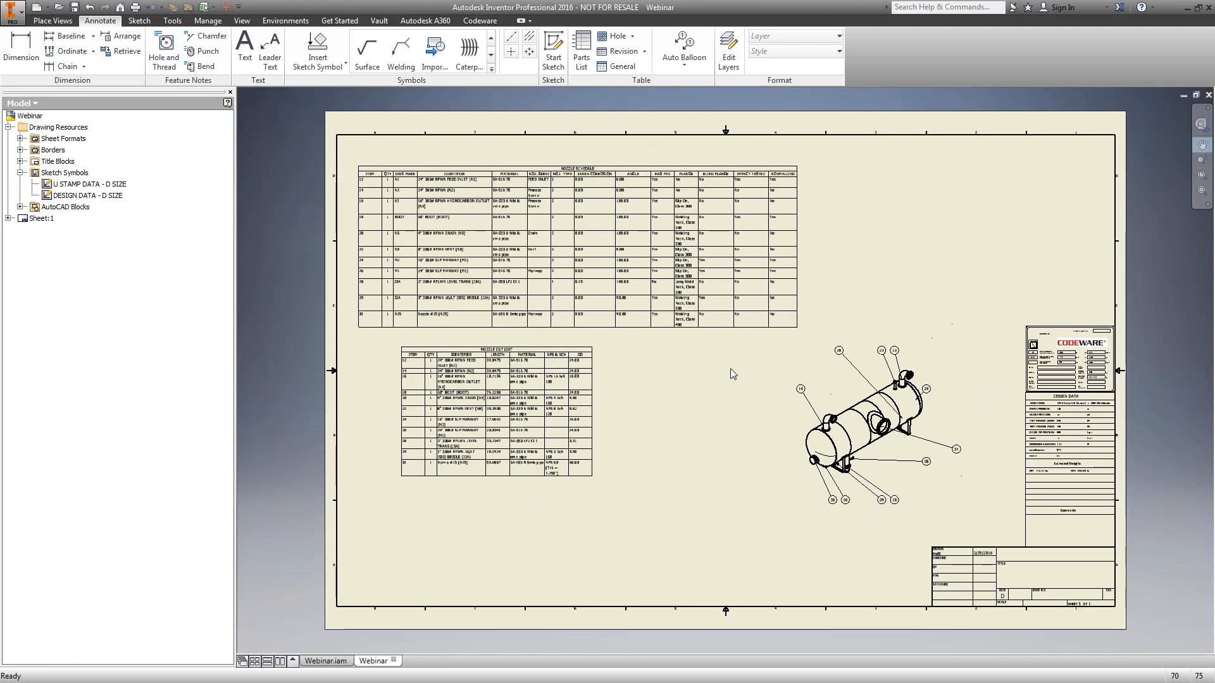
{"action": "middle_click", "coordinate": [730, 368]}
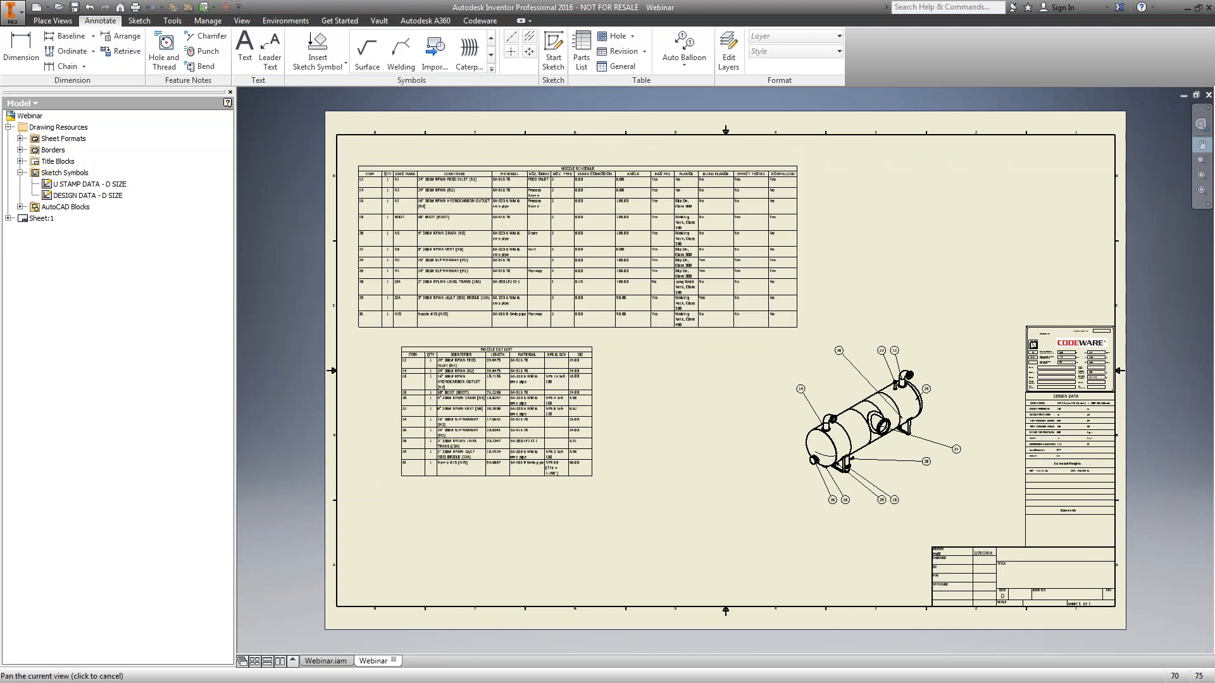
{"action": "right_click", "coordinate": [736, 376]}
{"action": "left_click", "coordinate": [776, 376]}
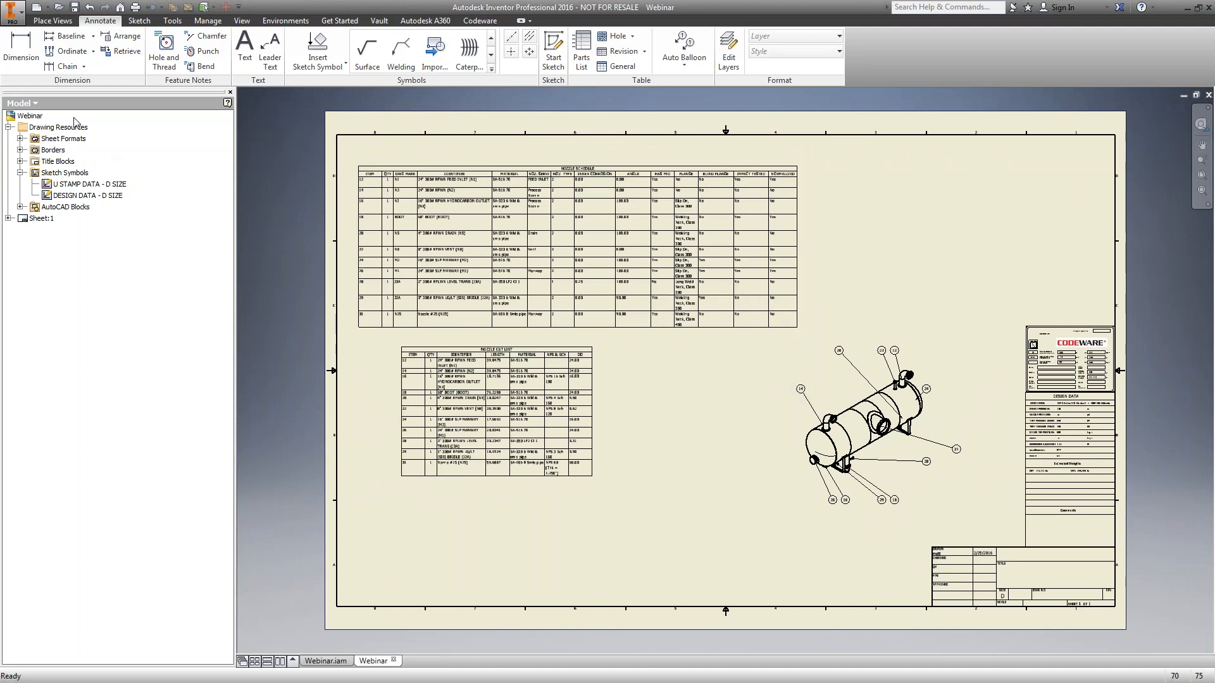
Create a new drawing from the Codeware_Template_D_Size.dwg template
{"action": "left_click", "coordinate": [11, 10]}
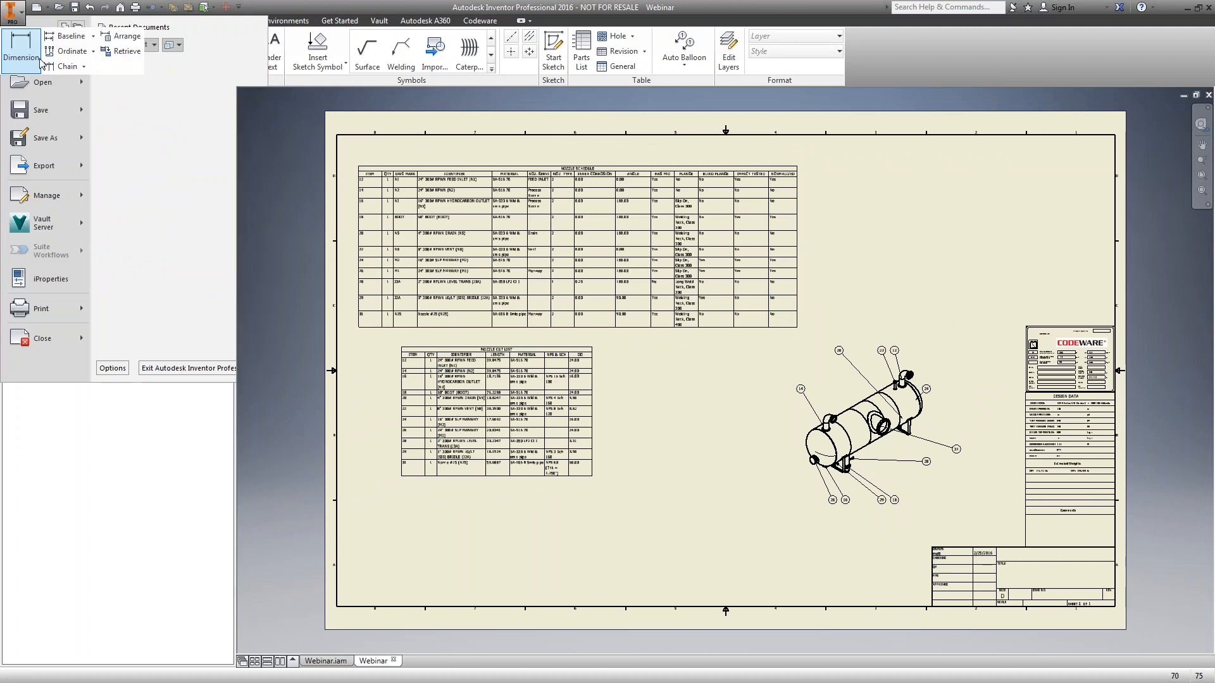
{"action": "left_click", "coordinate": [38, 63]}
{"action": "scroll", "coordinate": [753, 310], "scroll_direction": "down", "scroll_amount": 5}
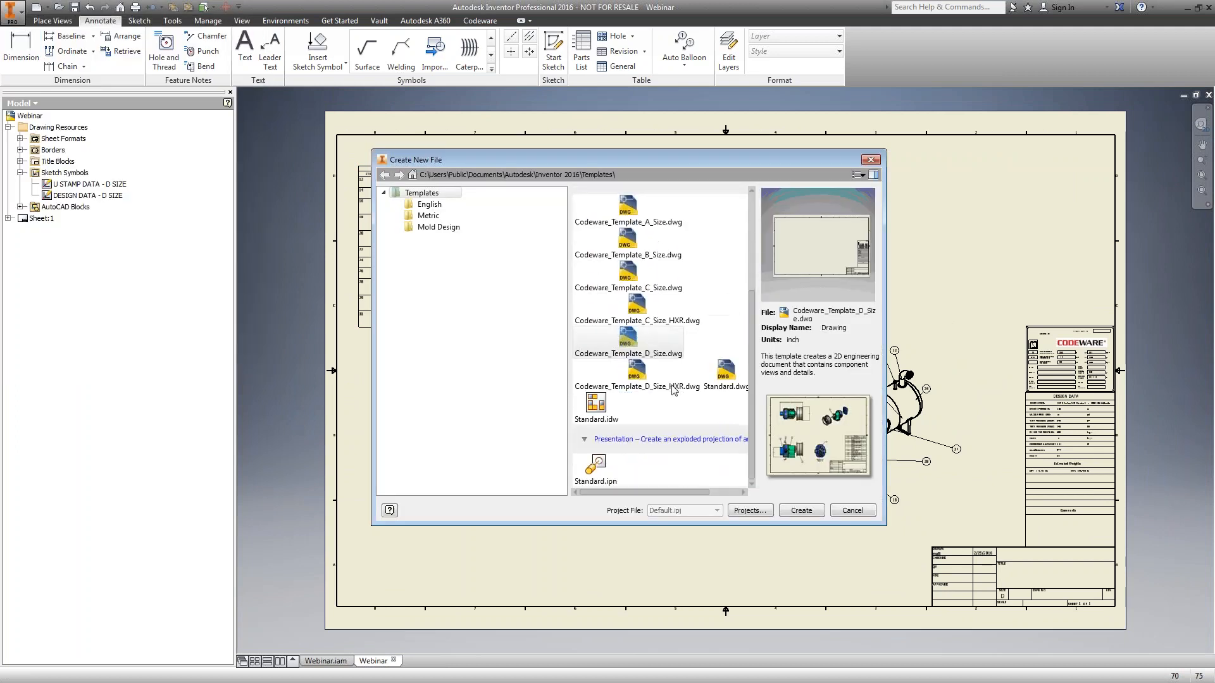
{"action": "left_click", "coordinate": [796, 511]}
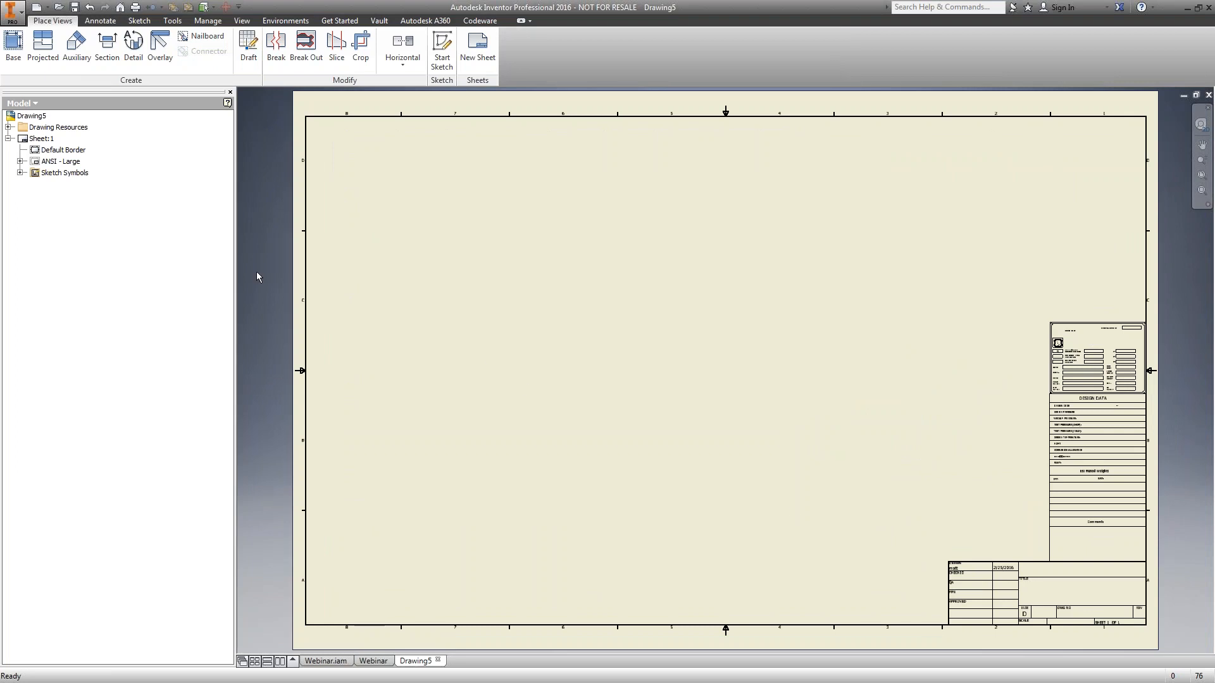
Place a base view of the vessel in the Right orientation, showing its full length, and move it towards the sheet's center
{"action": "left_click", "coordinate": [13, 44]}
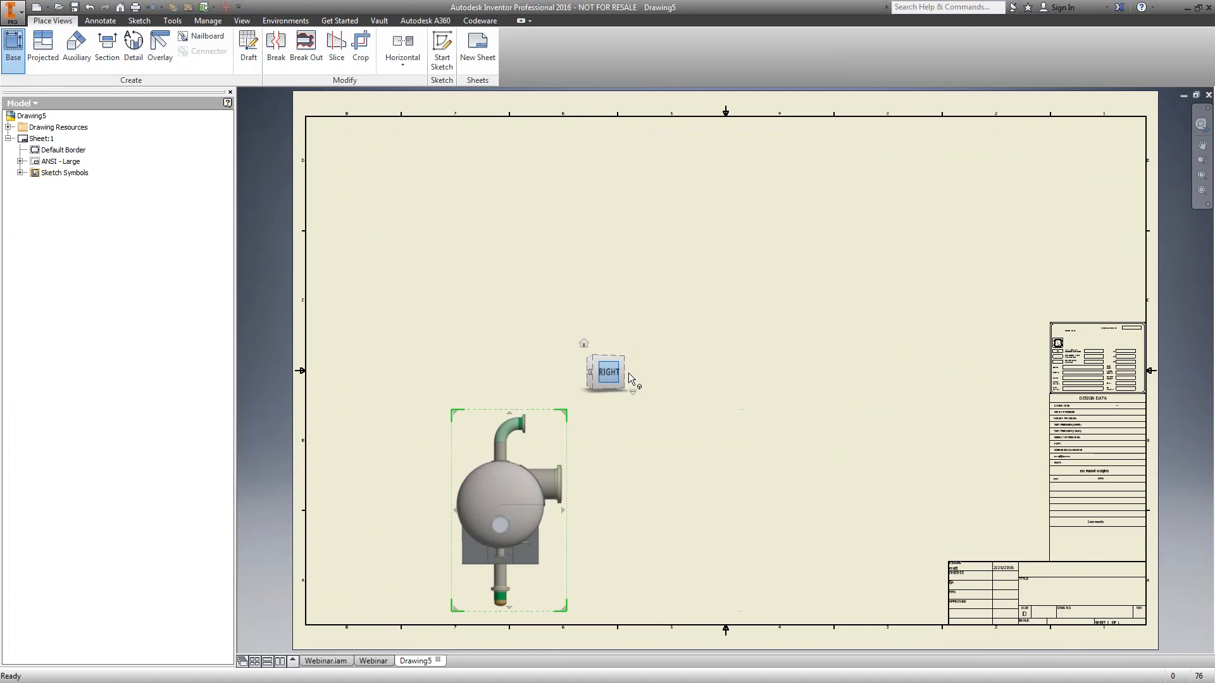
{"action": "left_click", "coordinate": [627, 372]}
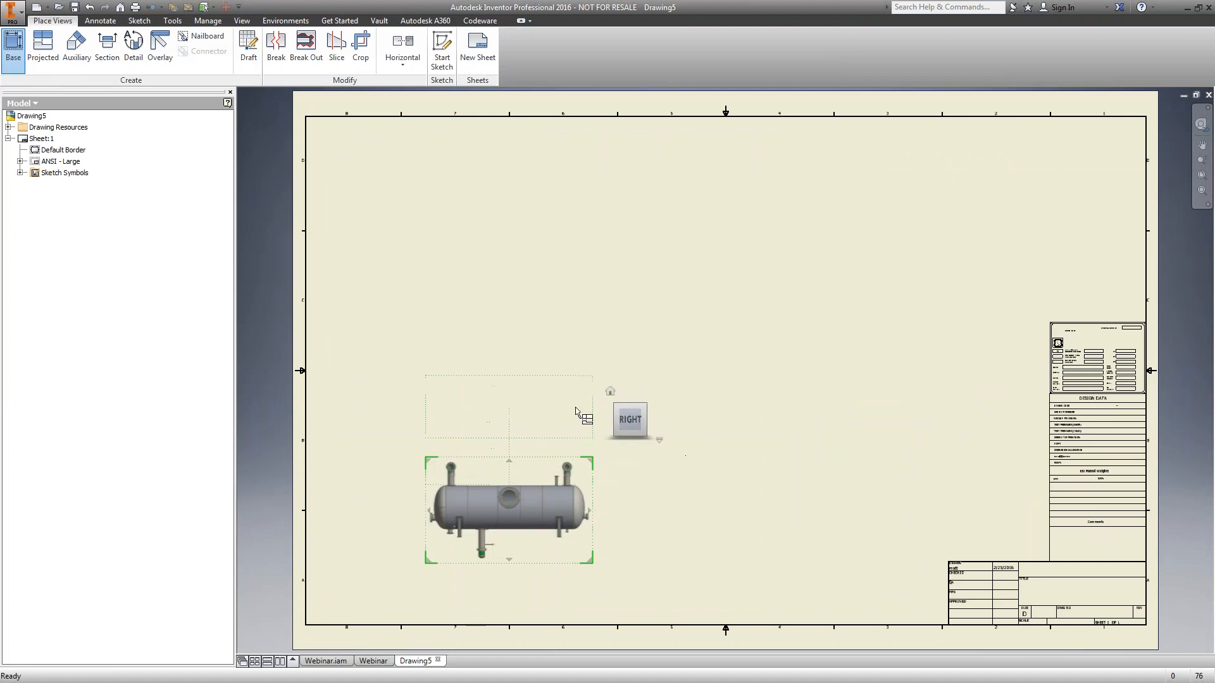
{"action": "right_click", "coordinate": [640, 486]}
{"action": "left_click", "coordinate": [671, 486]}
{"action": "left_click_drag", "start_coordinate": [591, 447], "coordinate": [711, 393]}
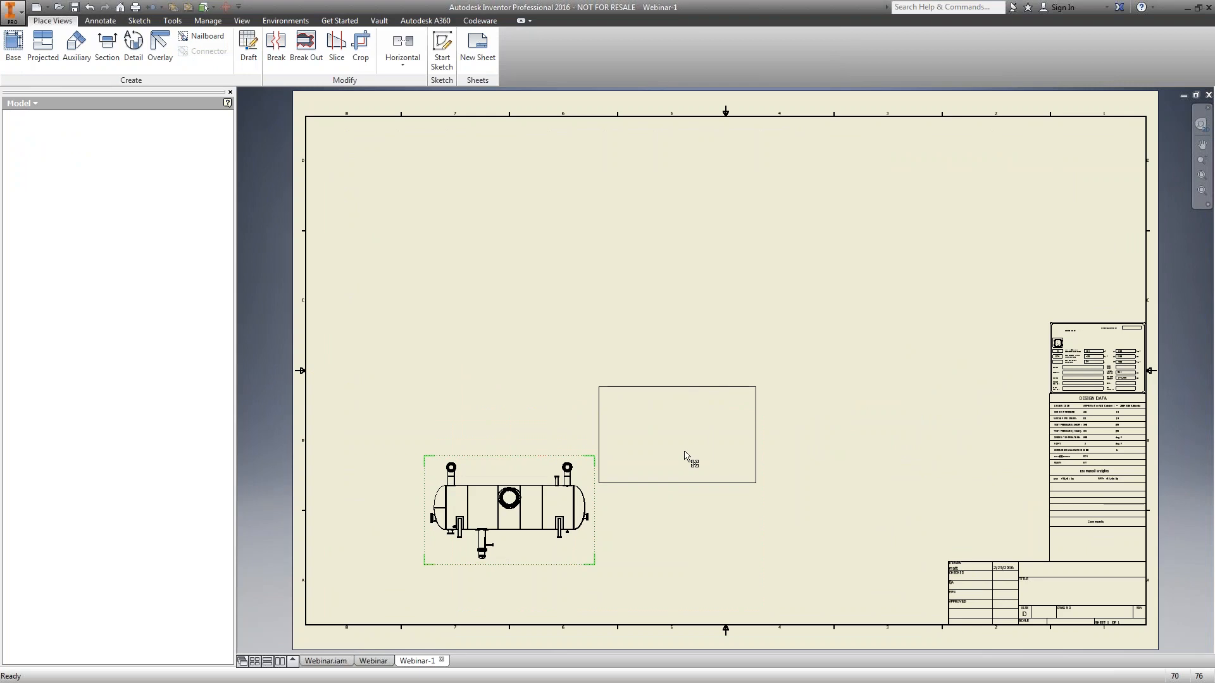
Add a centerline bisector between the vessel shell's upper and lower edges and extend it past both heads
{"action": "scroll", "coordinate": [692, 432], "scroll_direction": "up", "scroll_amount": 3}
{"action": "scroll", "coordinate": [695, 425], "scroll_direction": "up", "scroll_amount": 3}
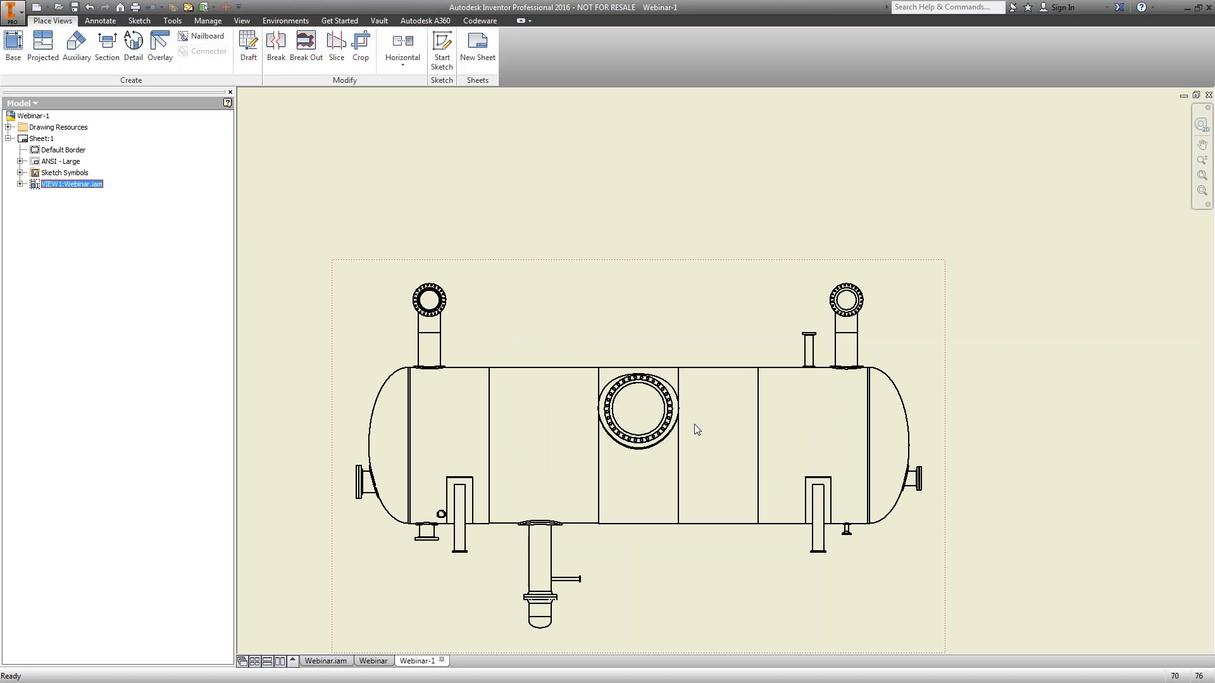
{"action": "left_click", "coordinate": [88, 23]}
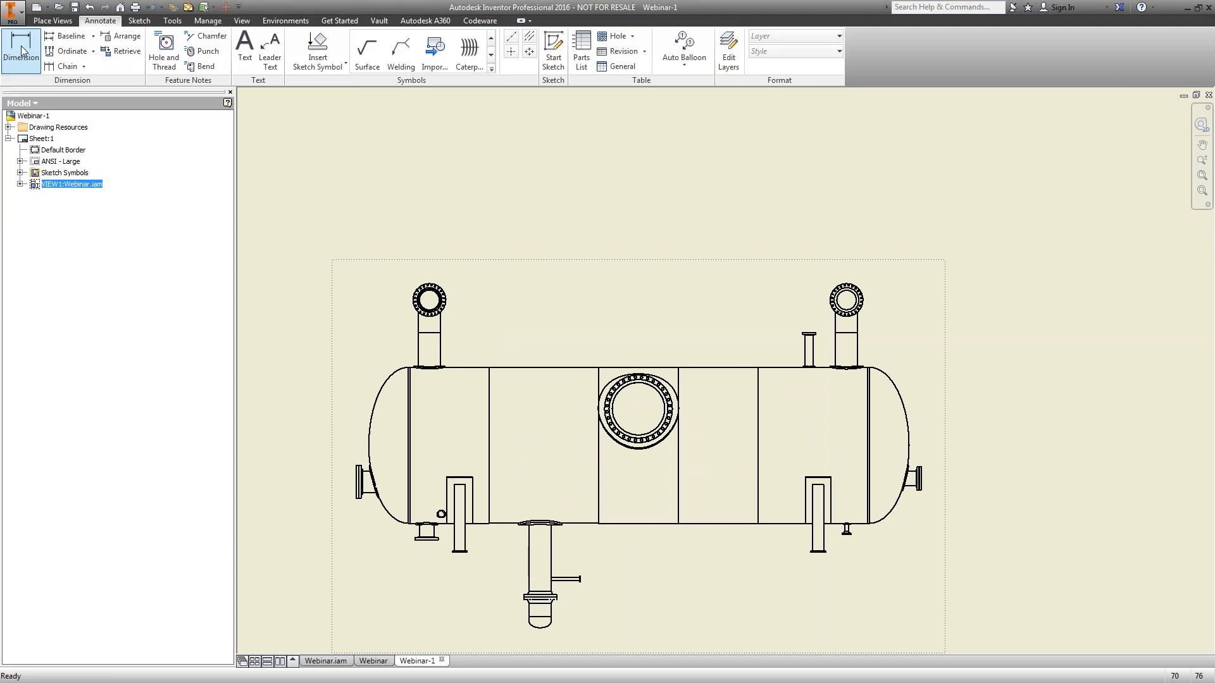
{"action": "left_click", "coordinate": [530, 36]}
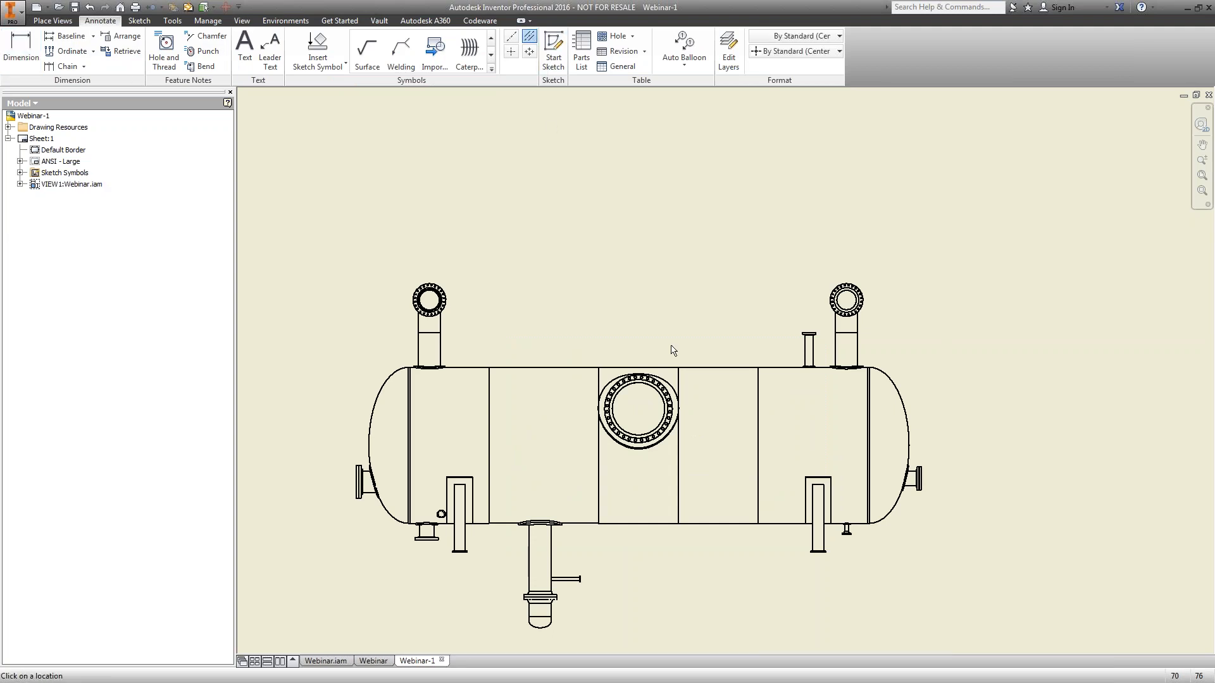
{"action": "left_click", "coordinate": [714, 524]}
{"action": "key", "text": "Escape"}
{"action": "left_click_drag", "start_coordinate": [769, 445], "coordinate": [990, 450]}
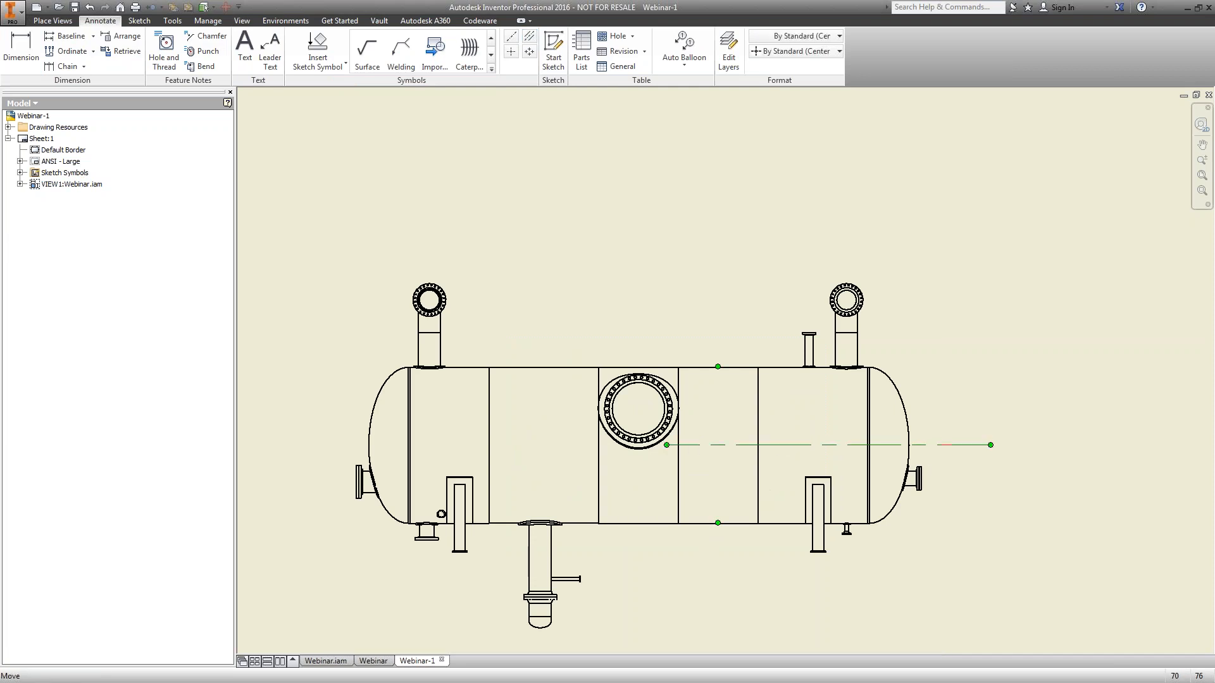
{"action": "left_click_drag", "start_coordinate": [667, 445], "coordinate": [287, 408]}
Dimension the vertical distance from the vessel centerline to the base of the right support, beyond the right head
{"action": "key", "text": "d"}
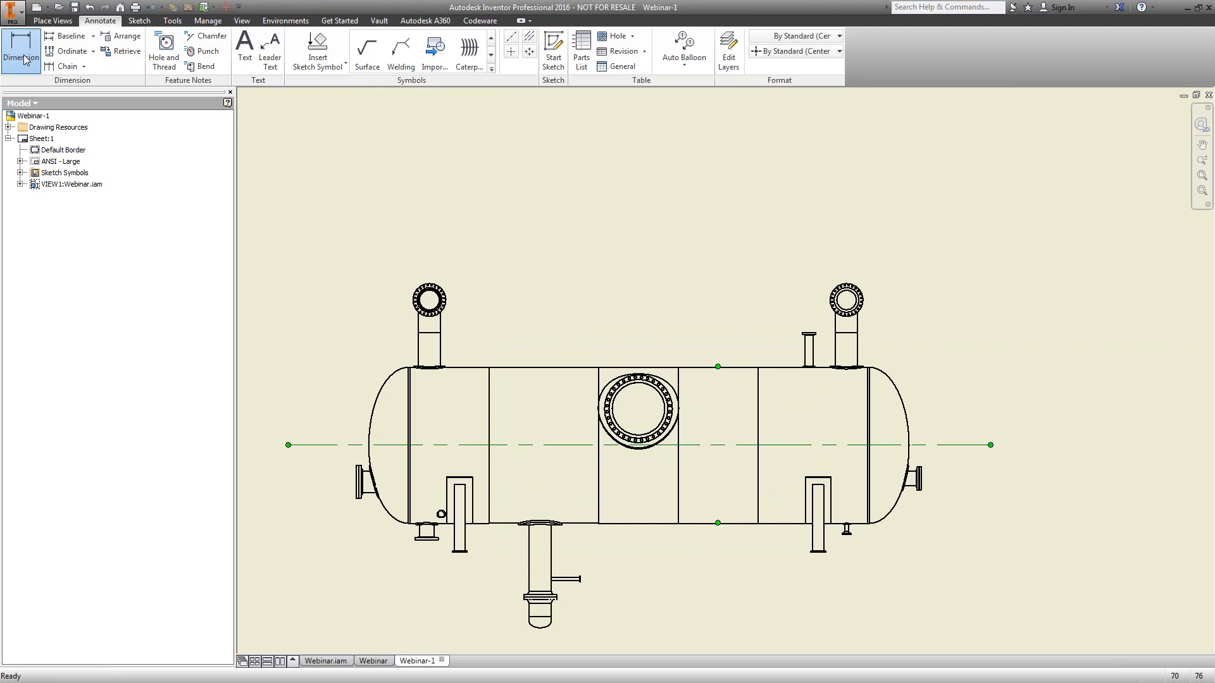
{"action": "left_click", "coordinate": [952, 445]}
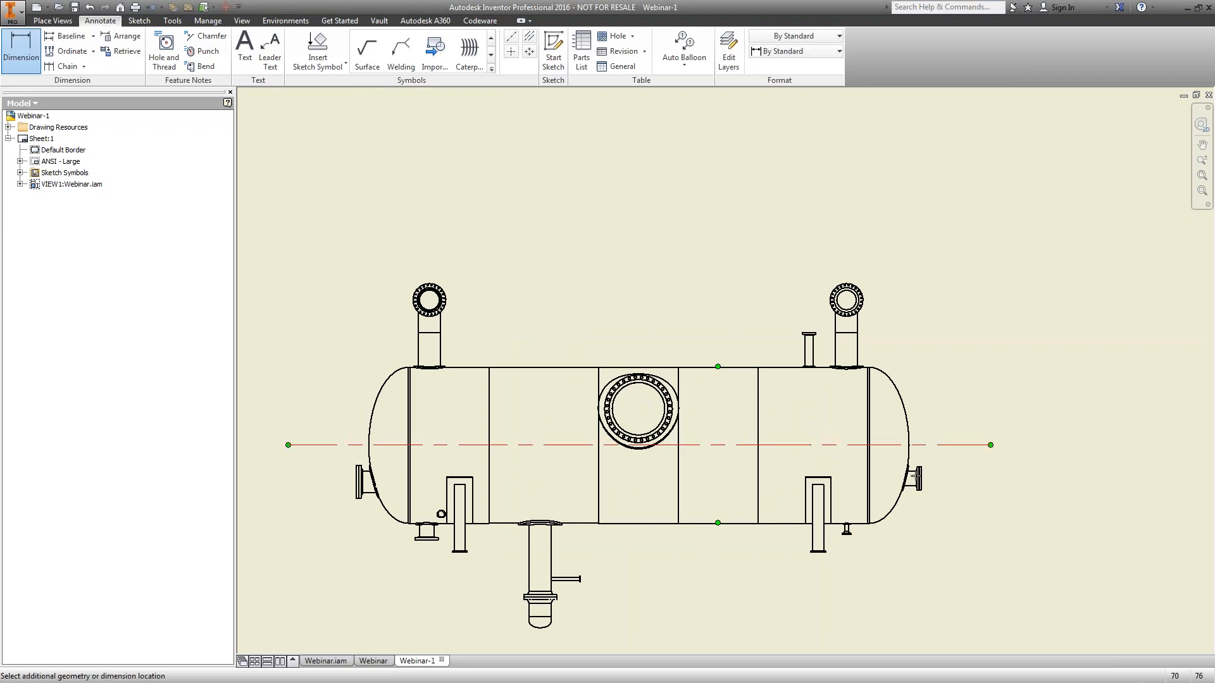
{"action": "left_click", "coordinate": [818, 551]}
{"action": "left_click", "coordinate": [1012, 498]}
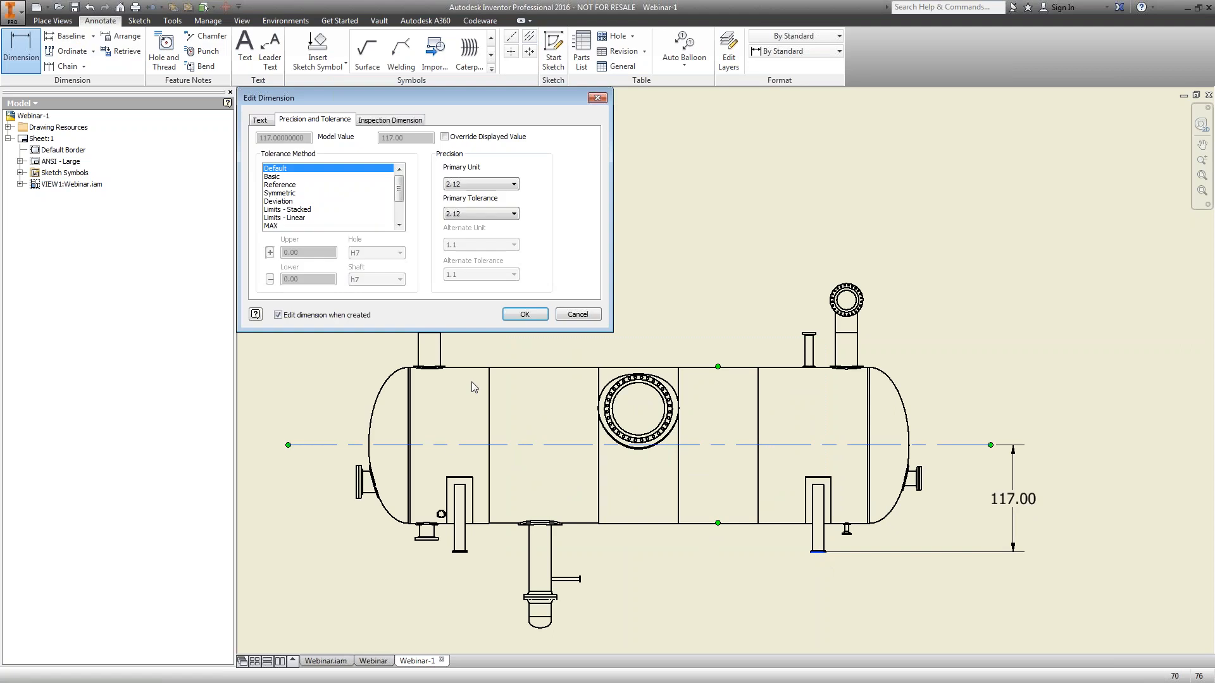
{"action": "left_click", "coordinate": [525, 316]}
Dimension the height from the vessel centerline to the center of the upper left nozzle flange
{"action": "left_click", "coordinate": [437, 447]}
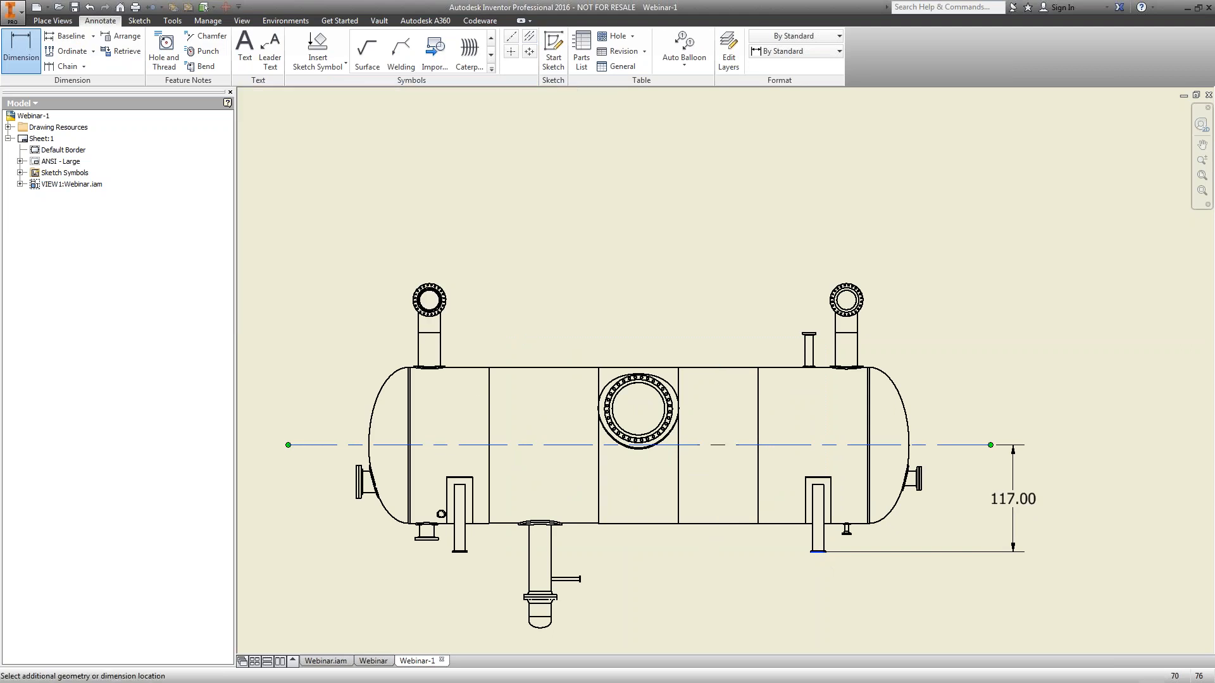
{"action": "left_click", "coordinate": [441, 302]}
{"action": "left_click", "coordinate": [321, 333]}
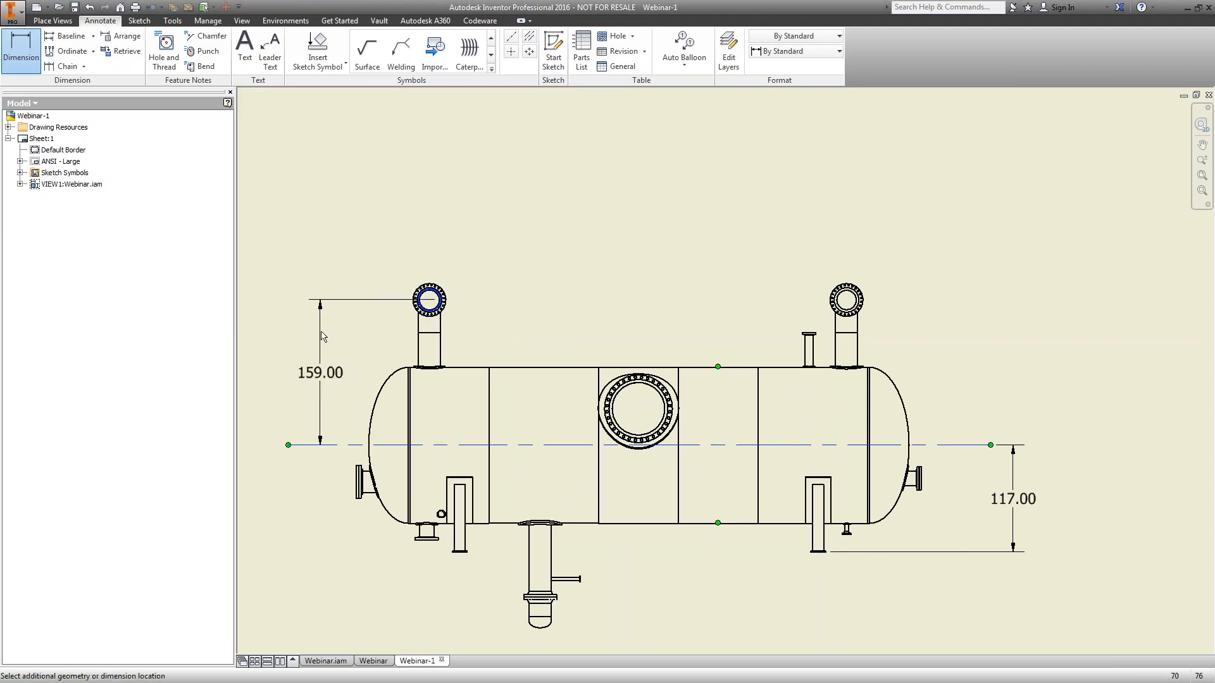
{"action": "left_click", "coordinate": [578, 314]}
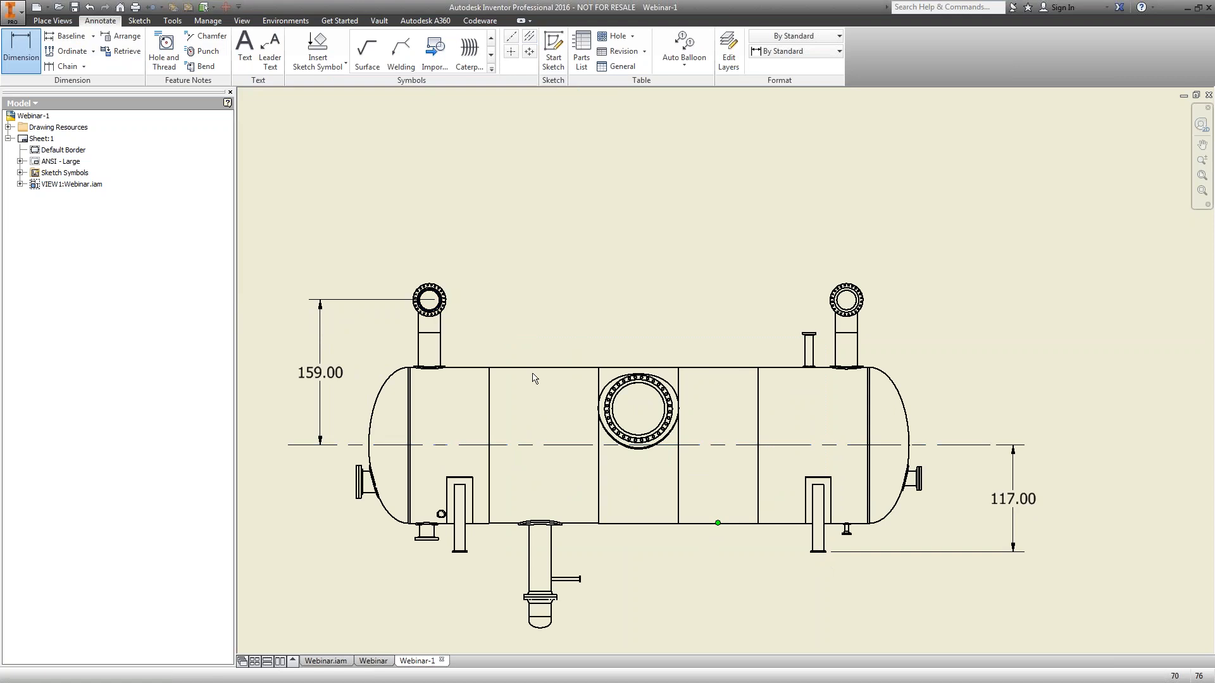
Dimension the shell length between the left and right head seams, placing the dimension above the vessel
{"action": "left_click", "coordinate": [408, 400]}
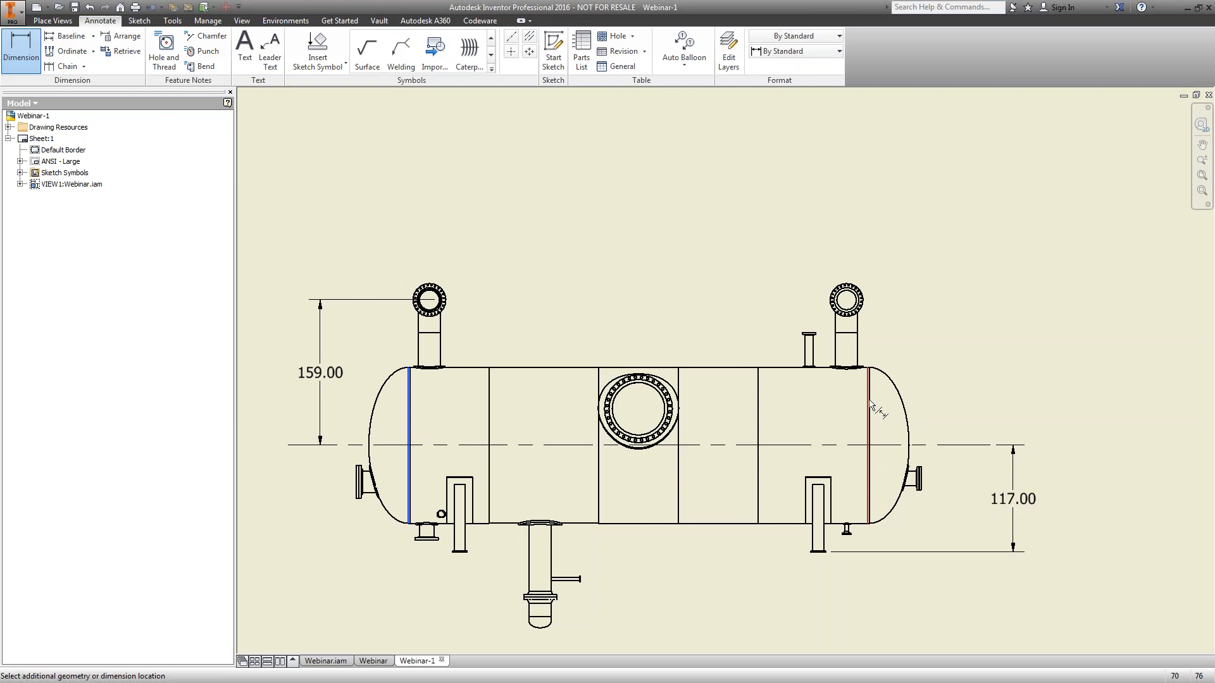
{"action": "left_click", "coordinate": [871, 400]}
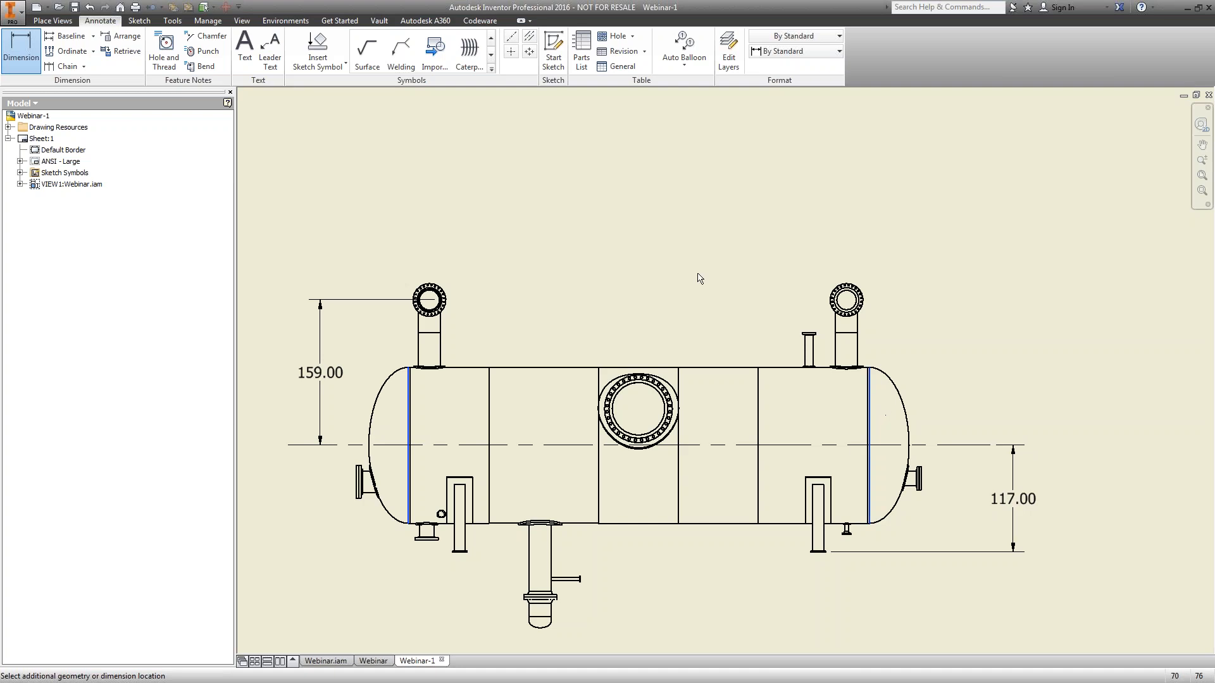
{"action": "left_click", "coordinate": [617, 265]}
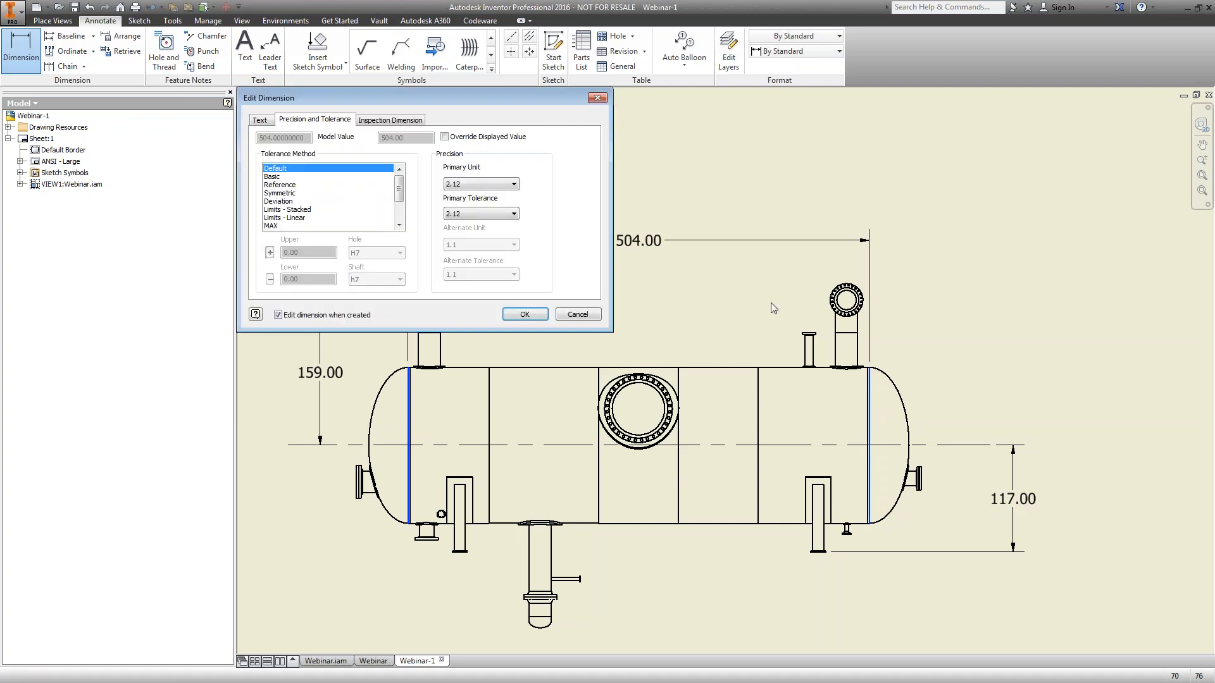
{"action": "key", "text": "Return"}
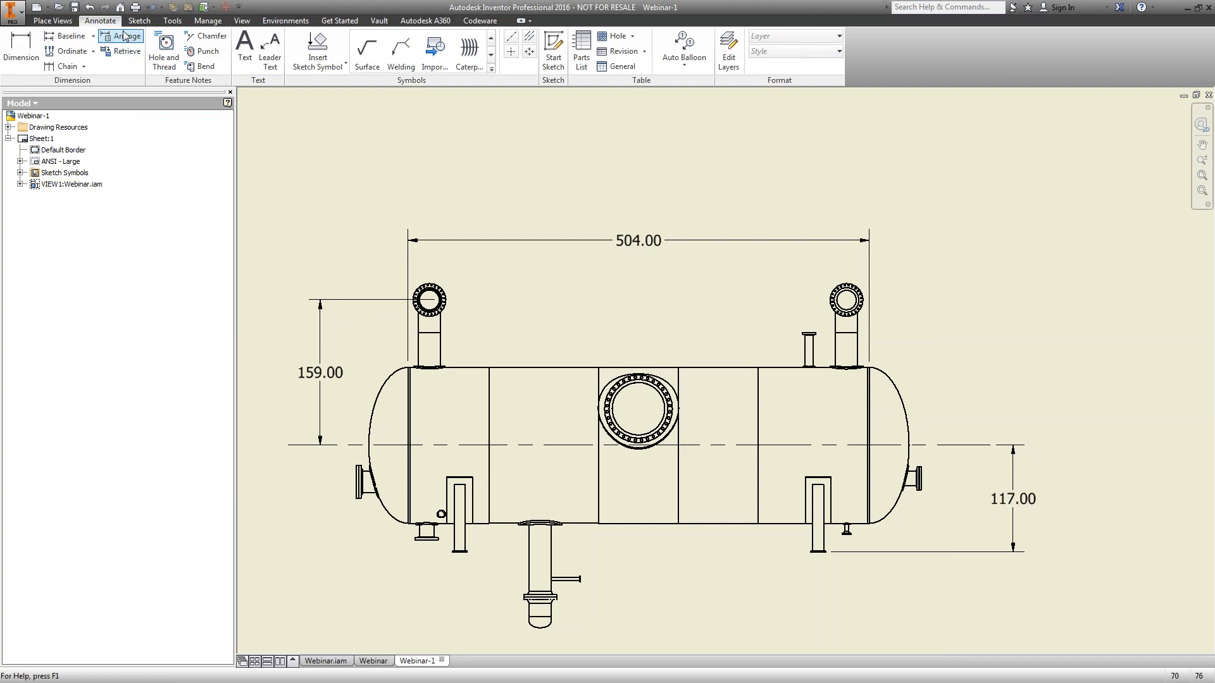
Create detail view A at scale 1/50 with a circular fence around the upper right nozzle and place it above and right of the vessel
{"action": "left_click", "coordinate": [67, 22]}
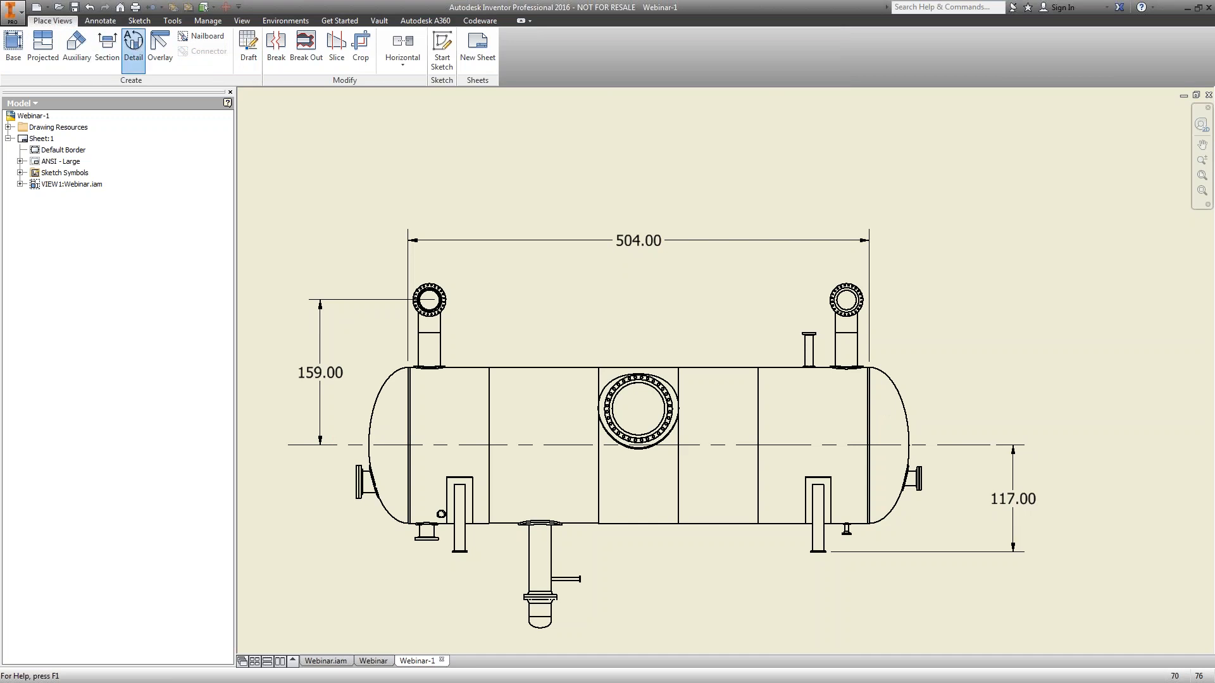
{"action": "left_click", "coordinate": [134, 49]}
{"action": "left_click", "coordinate": [851, 354]}
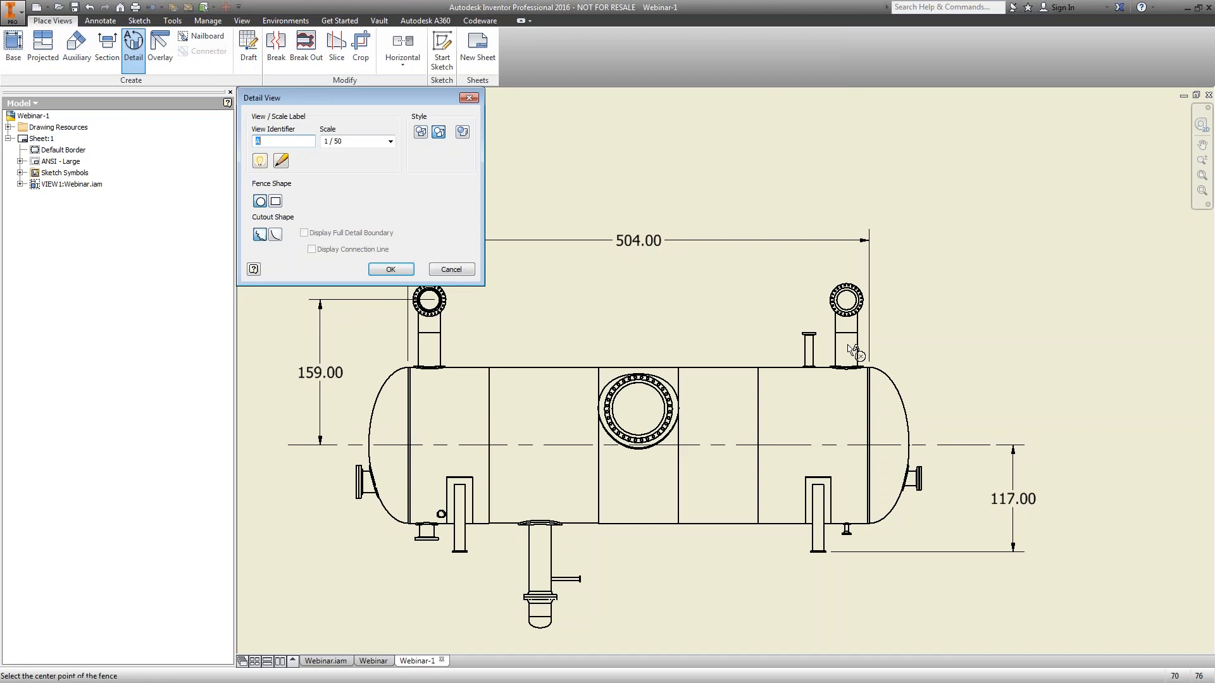
{"action": "left_click", "coordinate": [847, 344]}
{"action": "left_click", "coordinate": [911, 391]}
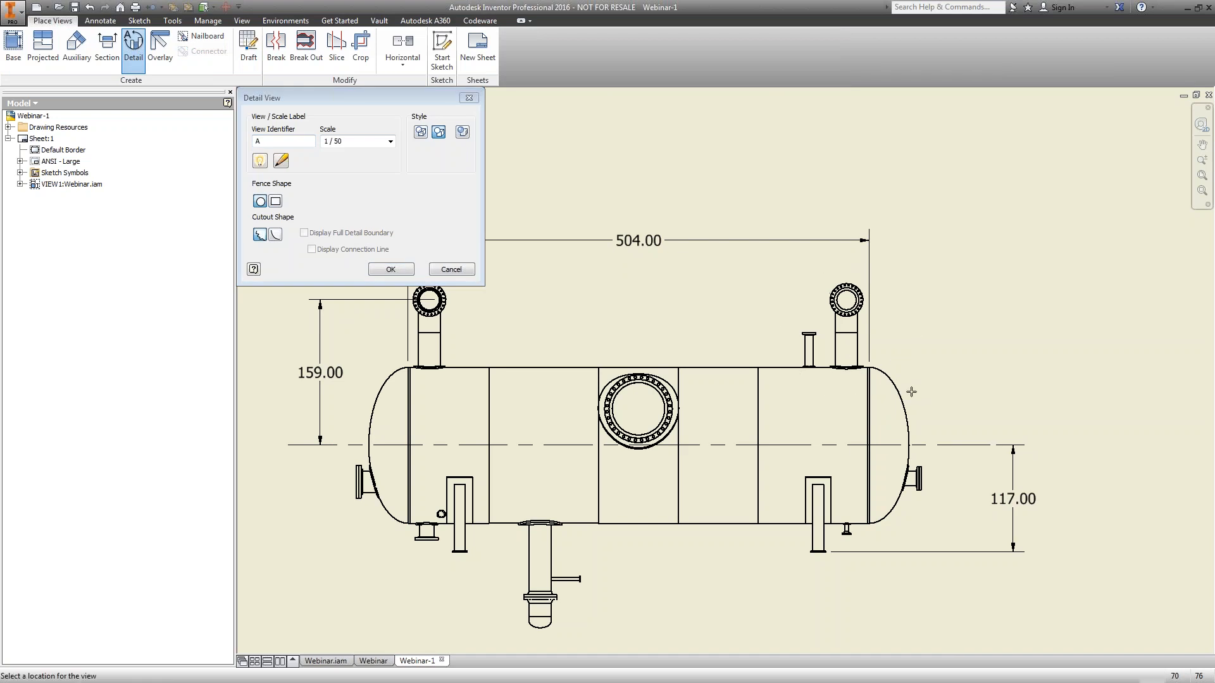
{"action": "scroll", "coordinate": [1058, 229], "scroll_direction": "down", "scroll_amount": 2}
{"action": "left_click", "coordinate": [1081, 216]}
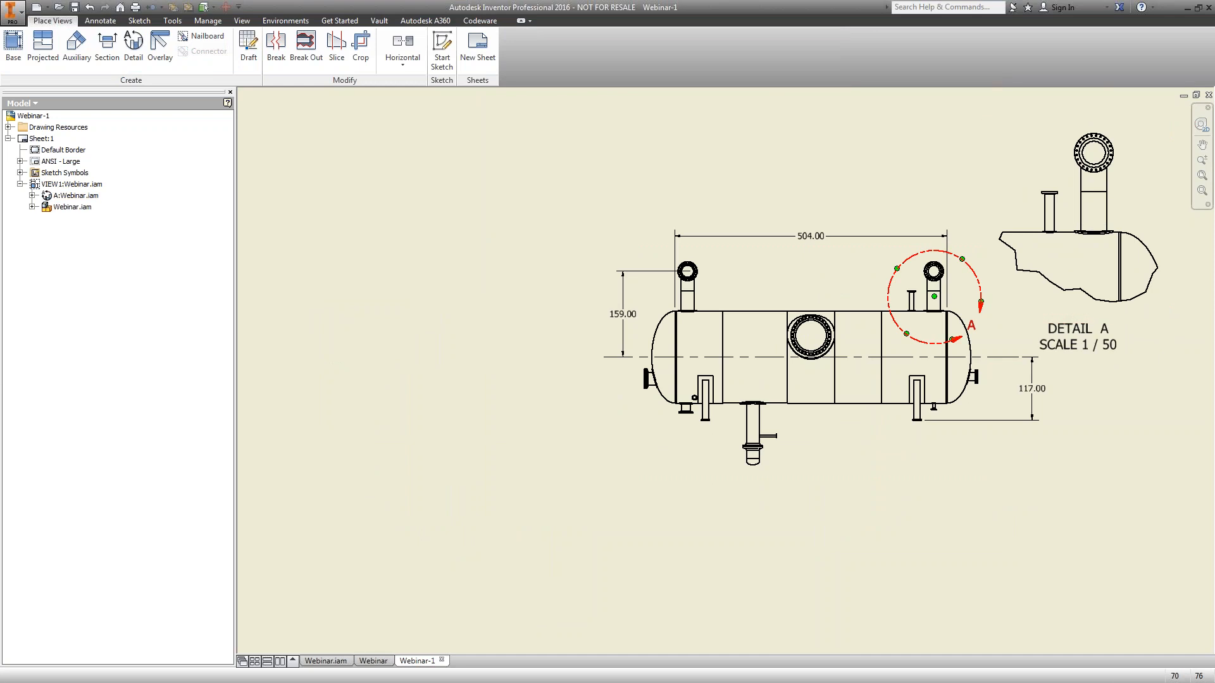
{"action": "scroll", "coordinate": [972, 260], "scroll_direction": "down", "scroll_amount": 3}
{"action": "left_click", "coordinate": [1050, 183]}
{"action": "scroll", "coordinate": [1016, 209], "scroll_direction": "up", "scroll_amount": 5}
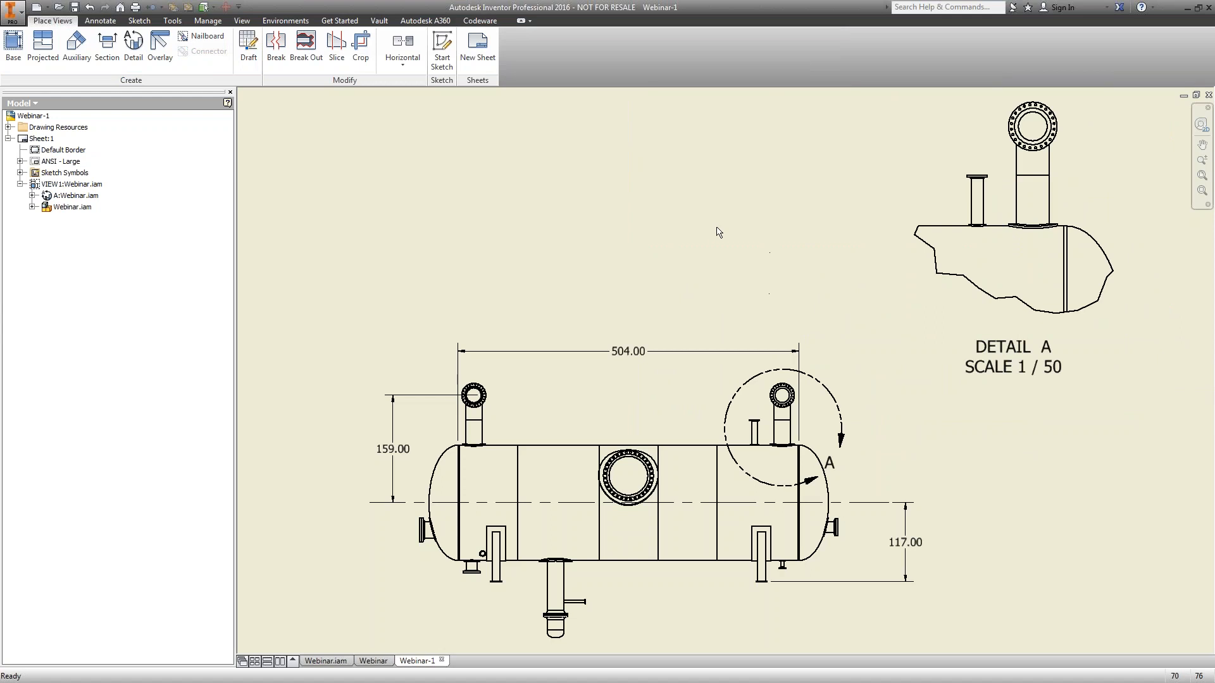
Start defining a new sketched symbol for the drawing
{"action": "scroll", "coordinate": [858, 259], "scroll_direction": "down", "scroll_amount": 3}
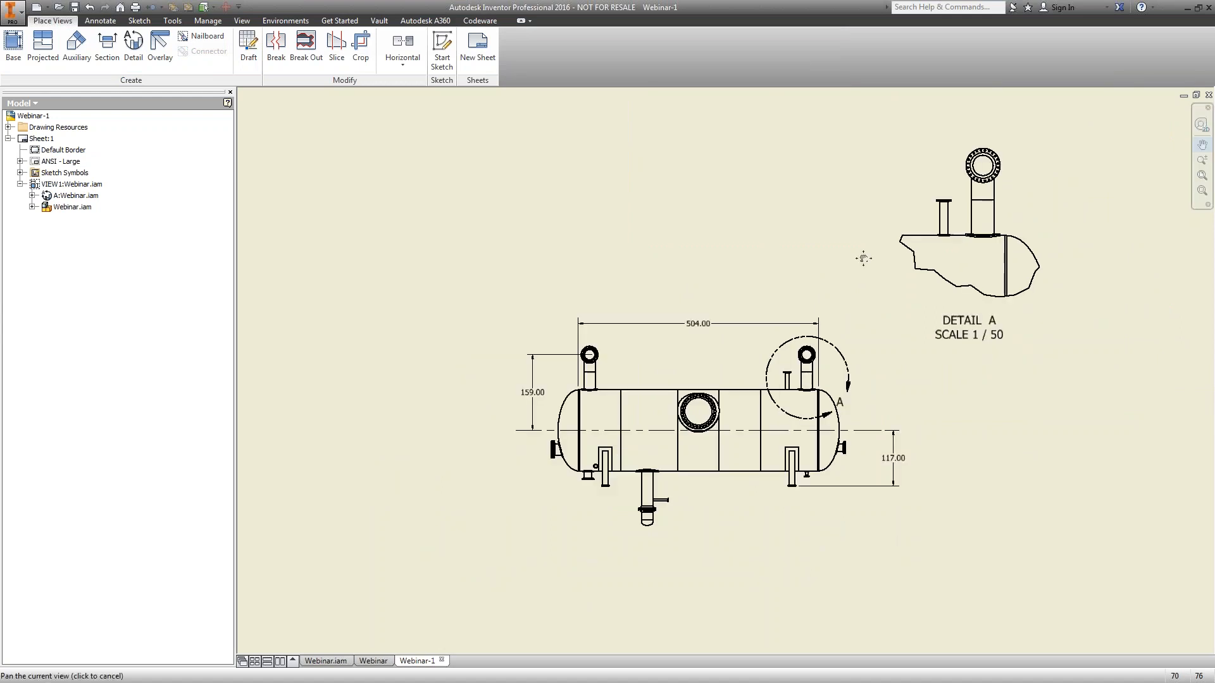
{"action": "left_click", "coordinate": [1201, 175]}
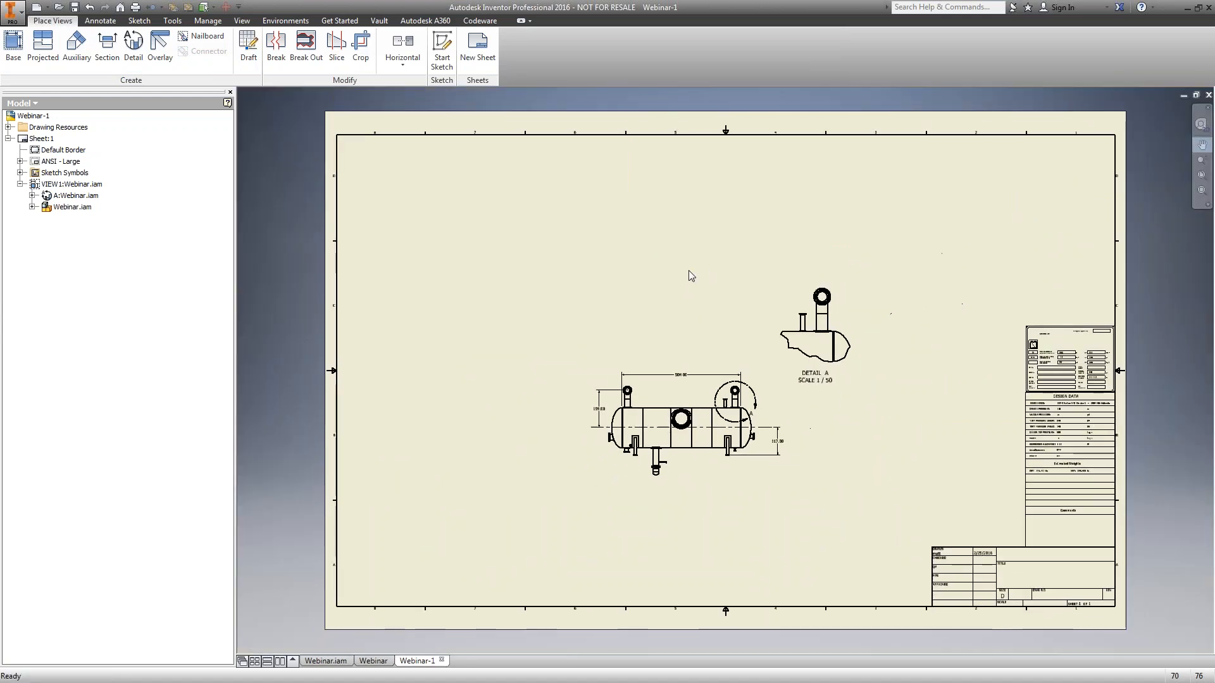
{"action": "middle_click_drag", "start_coordinate": [688, 271], "coordinate": [688, 271]}
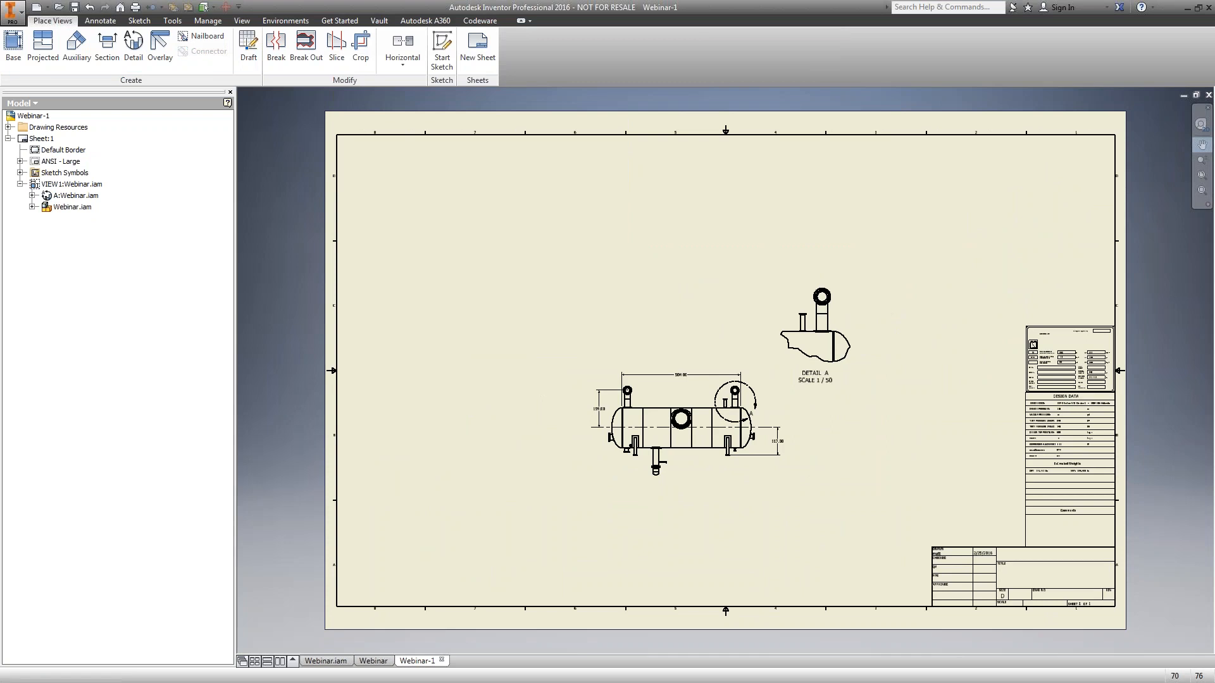
{"action": "right_click", "coordinate": [688, 272]}
{"action": "left_click", "coordinate": [729, 274]}
{"action": "left_click", "coordinate": [209, 22]}
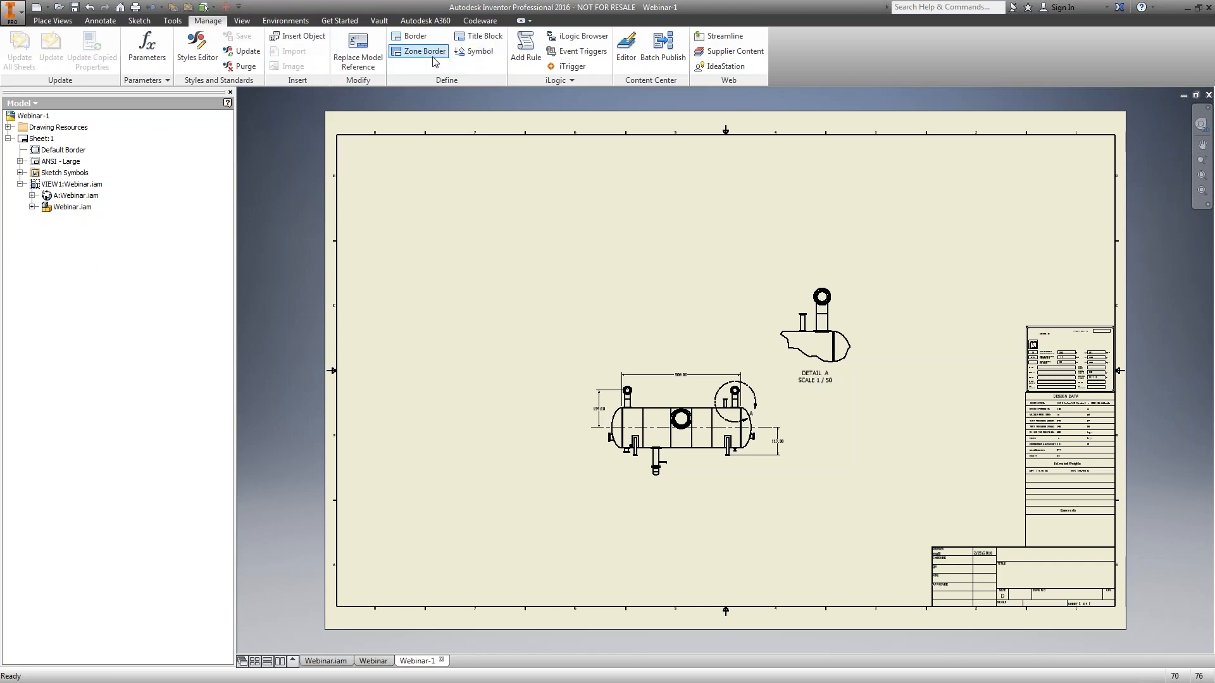
{"action": "left_click", "coordinate": [485, 53]}
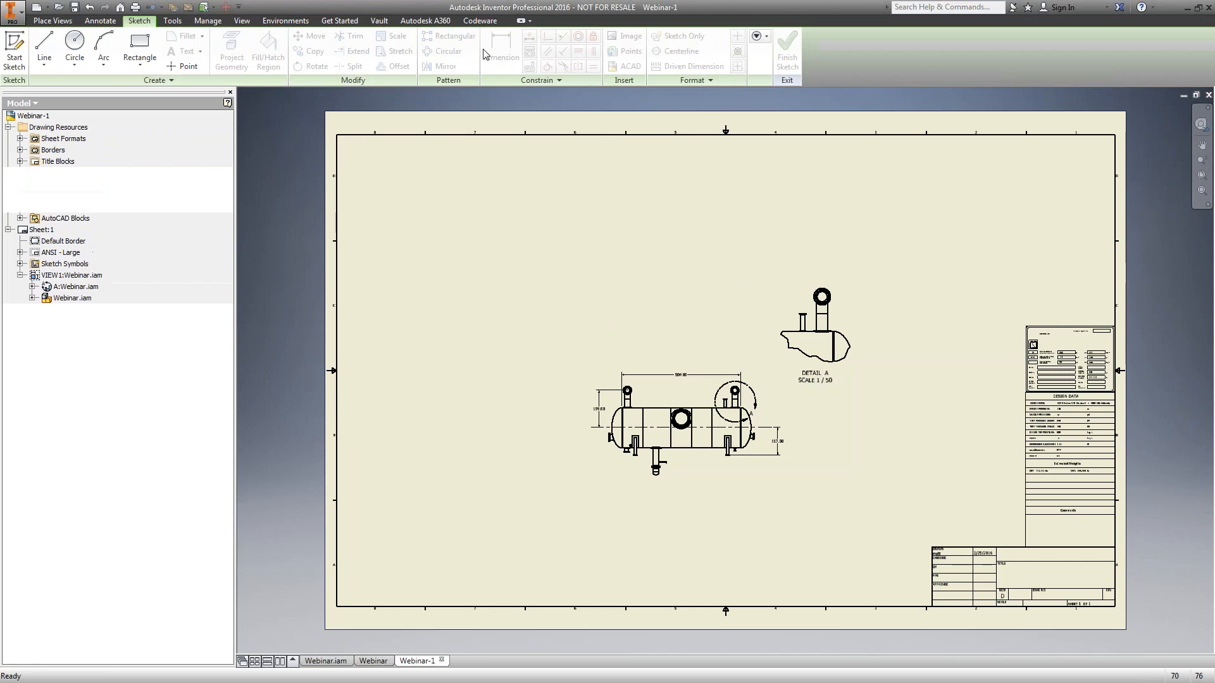
Sketch a horizontal rectangle about 2.7 by 0.5 in and an adjoining vertical one about 0.5 by 2.7 in, forming an L shape
{"action": "scroll", "coordinate": [513, 185], "scroll_direction": "down", "scroll_amount": 3}
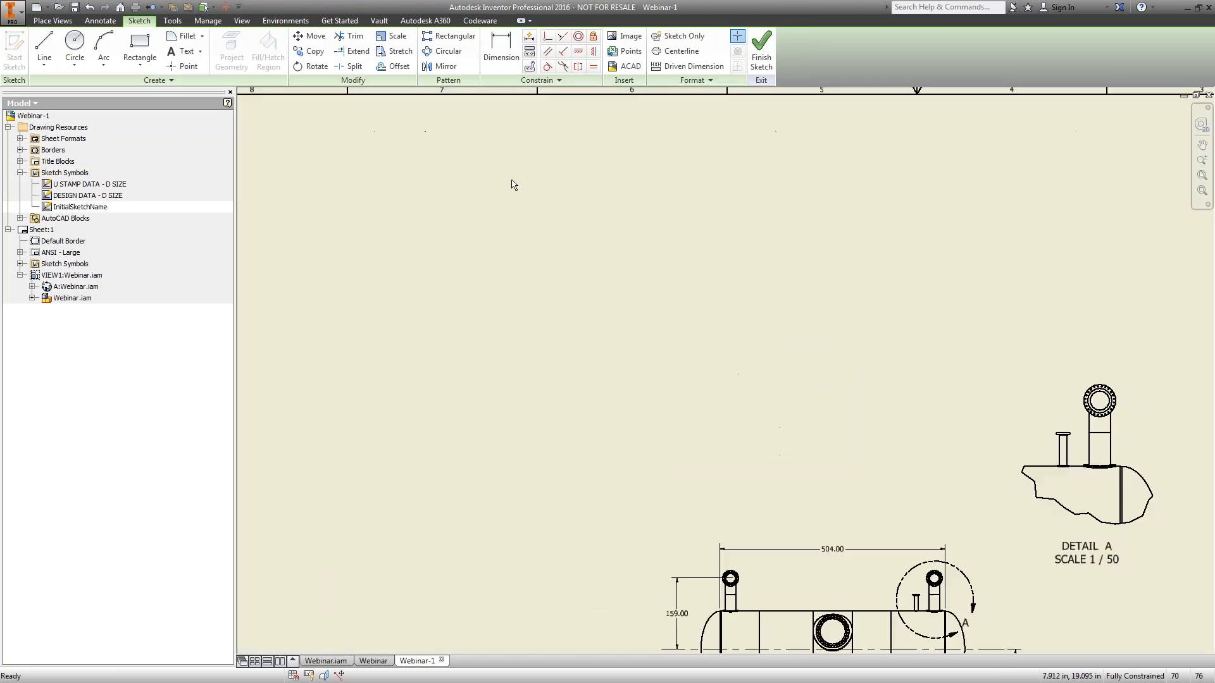
{"action": "left_click", "coordinate": [145, 45]}
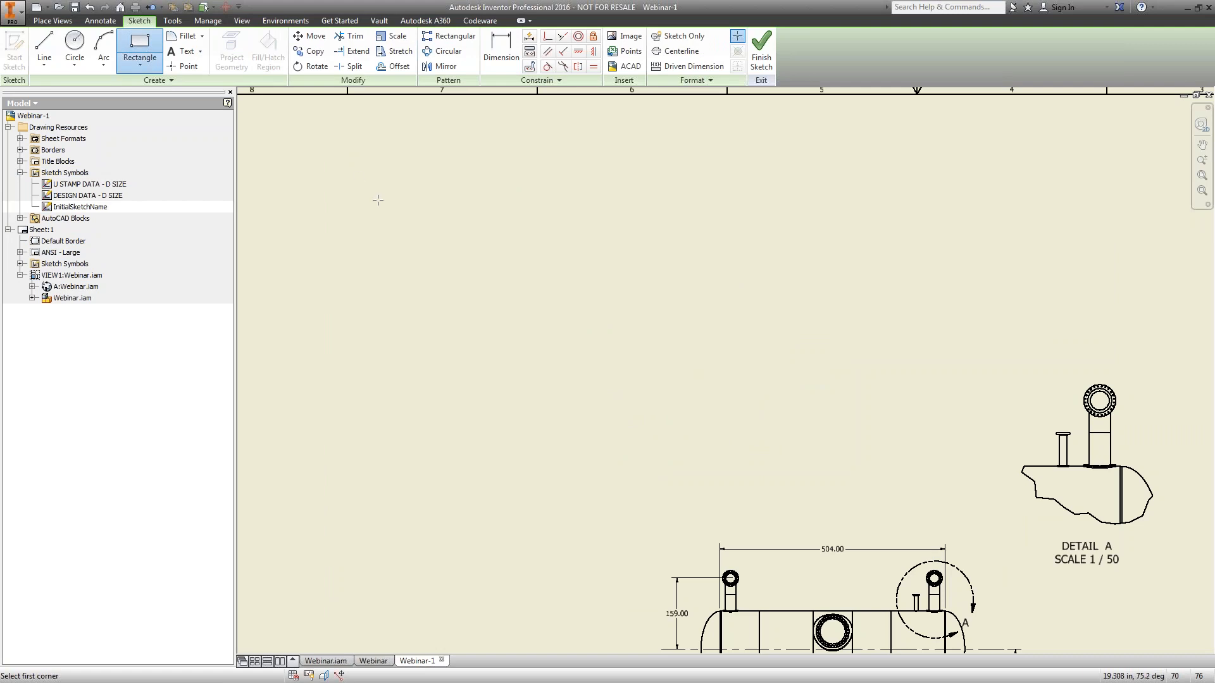
{"action": "left_click", "coordinate": [412, 298]}
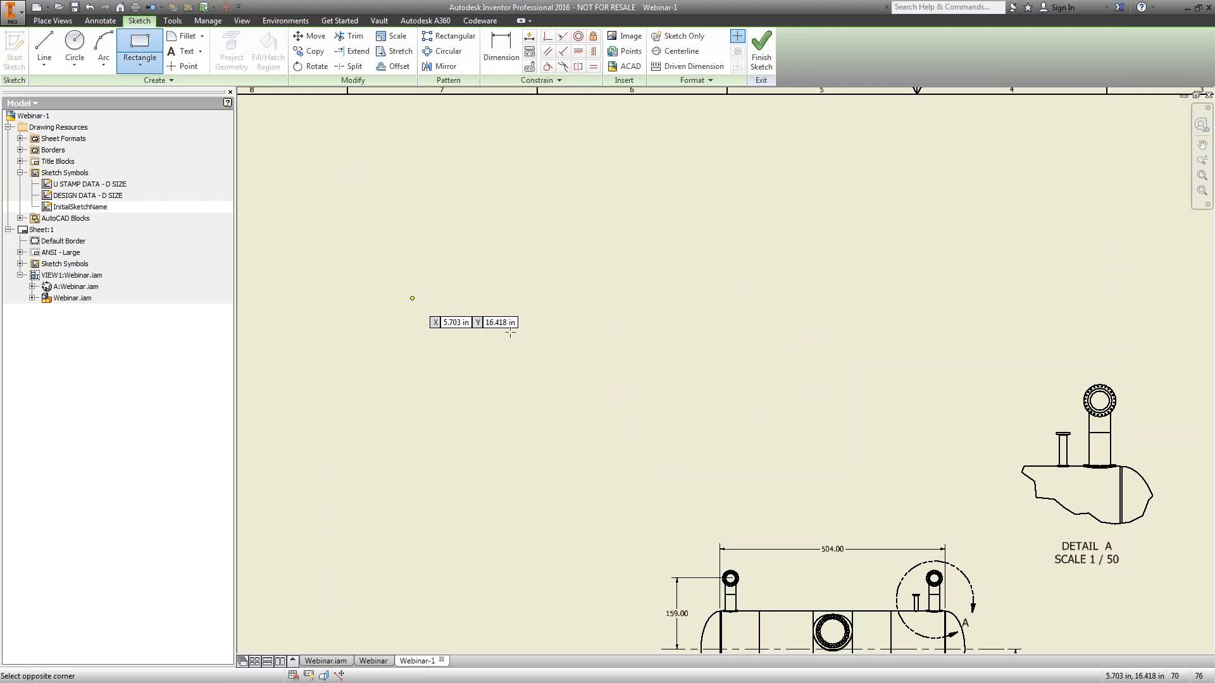
{"action": "left_click", "coordinate": [534, 319]}
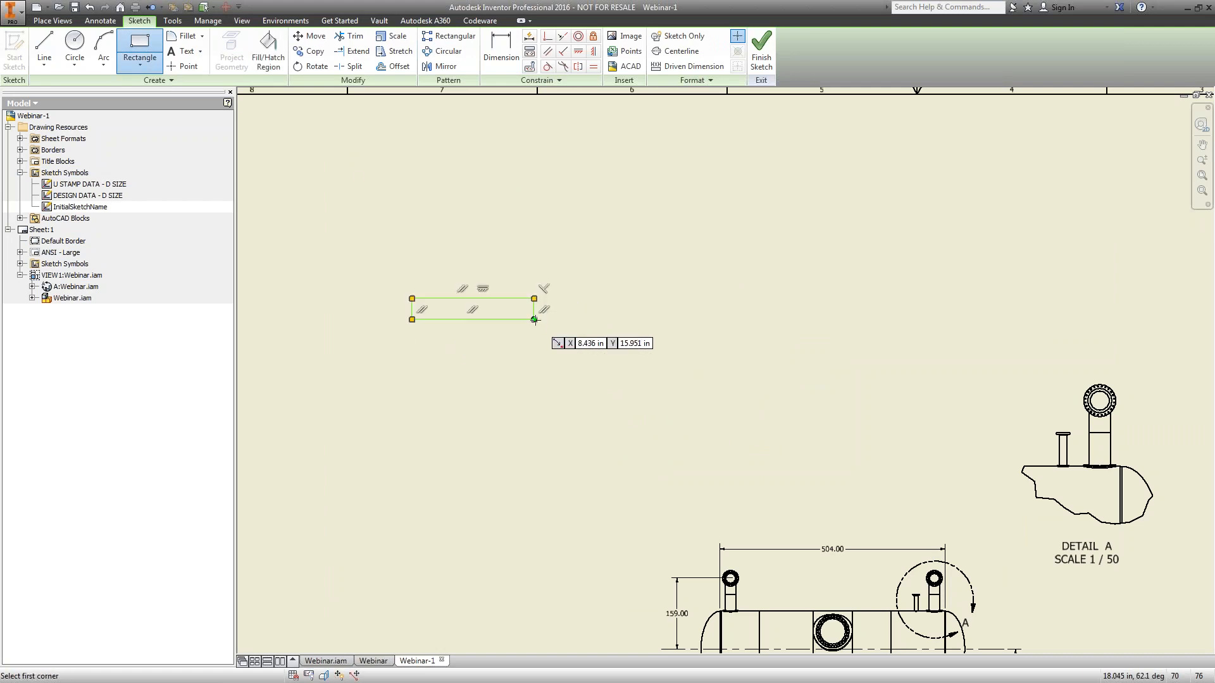
{"action": "left_click", "coordinate": [535, 319]}
{"action": "left_click", "coordinate": [555, 200]}
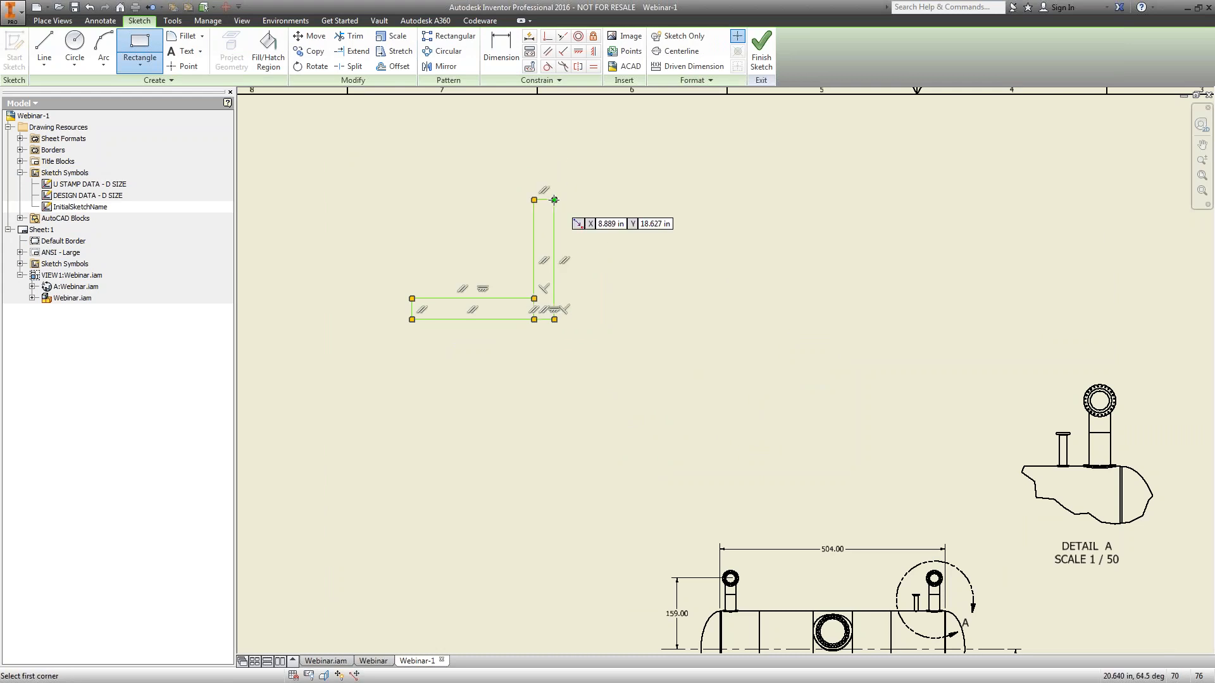
{"action": "left_click", "coordinate": [104, 22]}
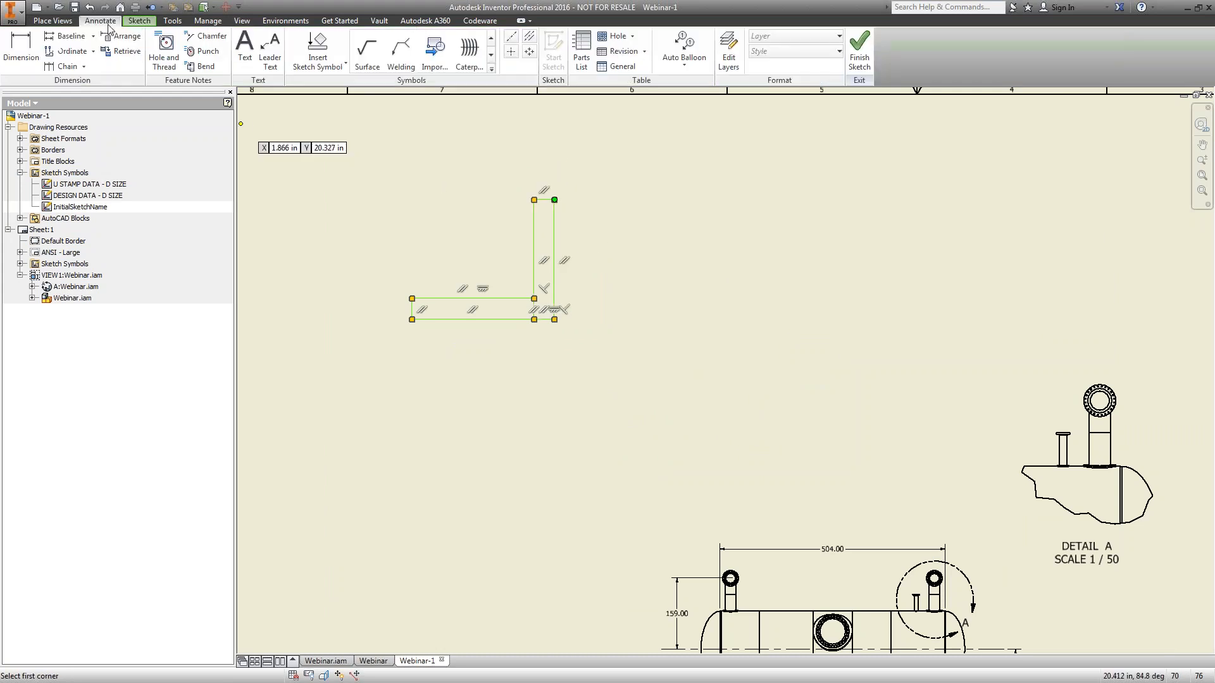
{"action": "scroll", "coordinate": [511, 214], "scroll_direction": "down", "scroll_amount": 3}
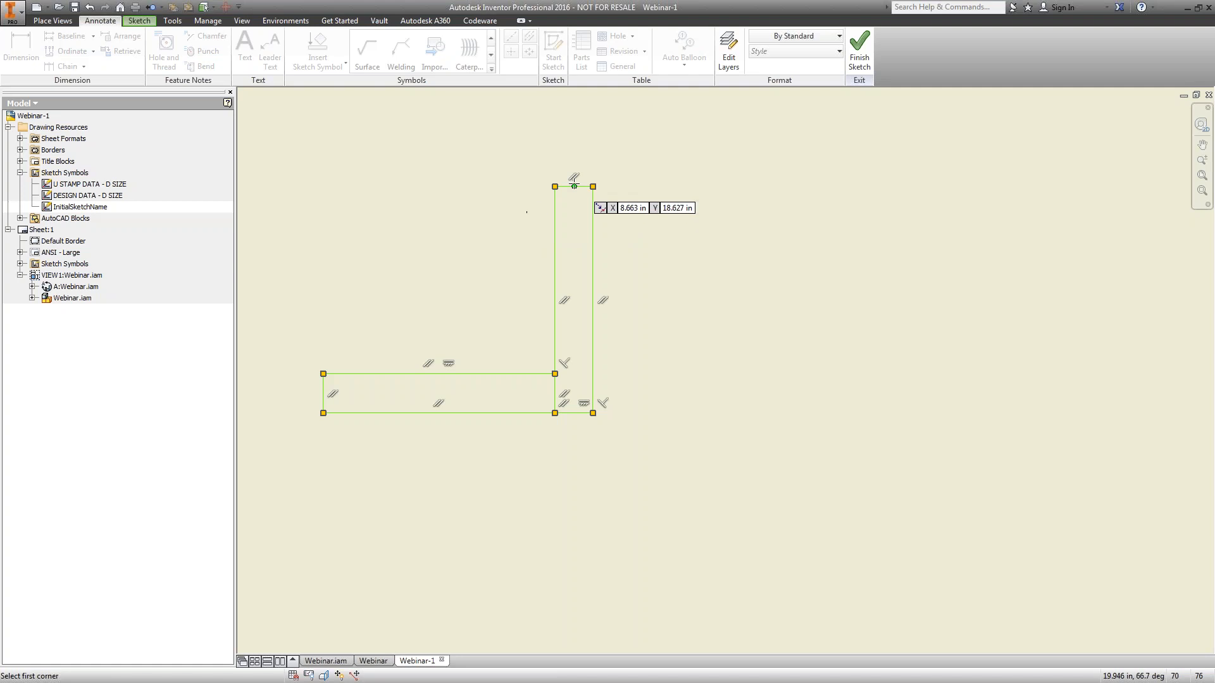
{"action": "left_click", "coordinate": [593, 210]}
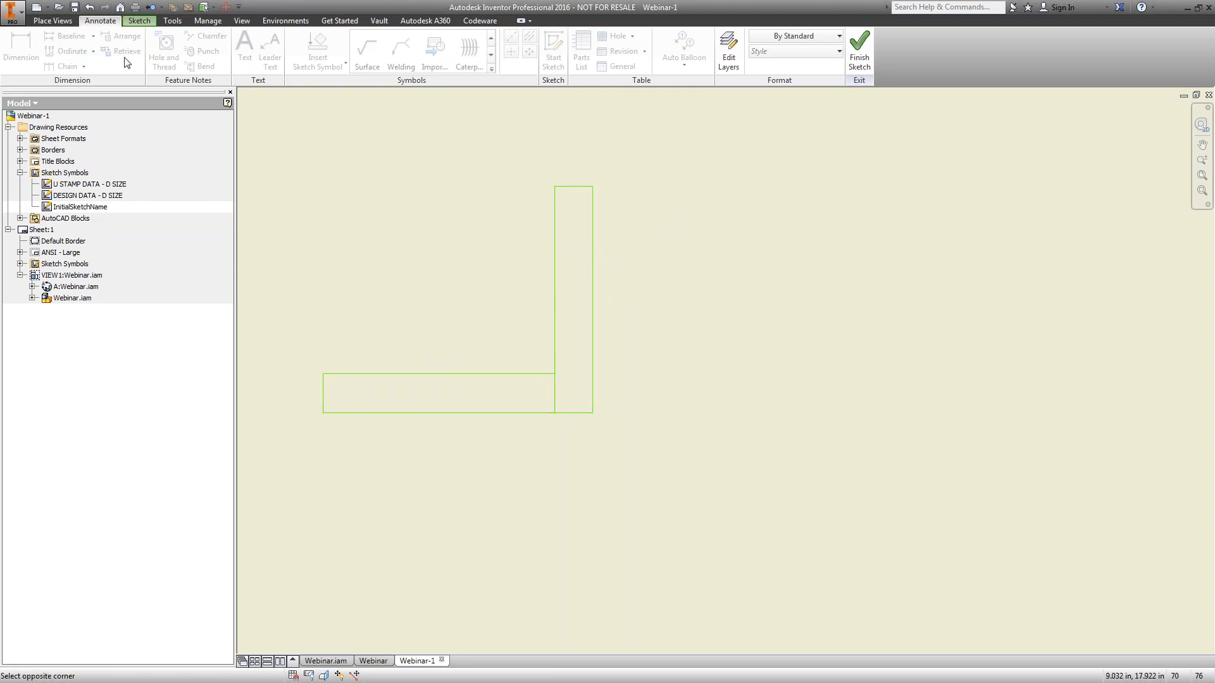
{"action": "key", "text": "Escape"}
{"action": "left_click", "coordinate": [593, 272]}
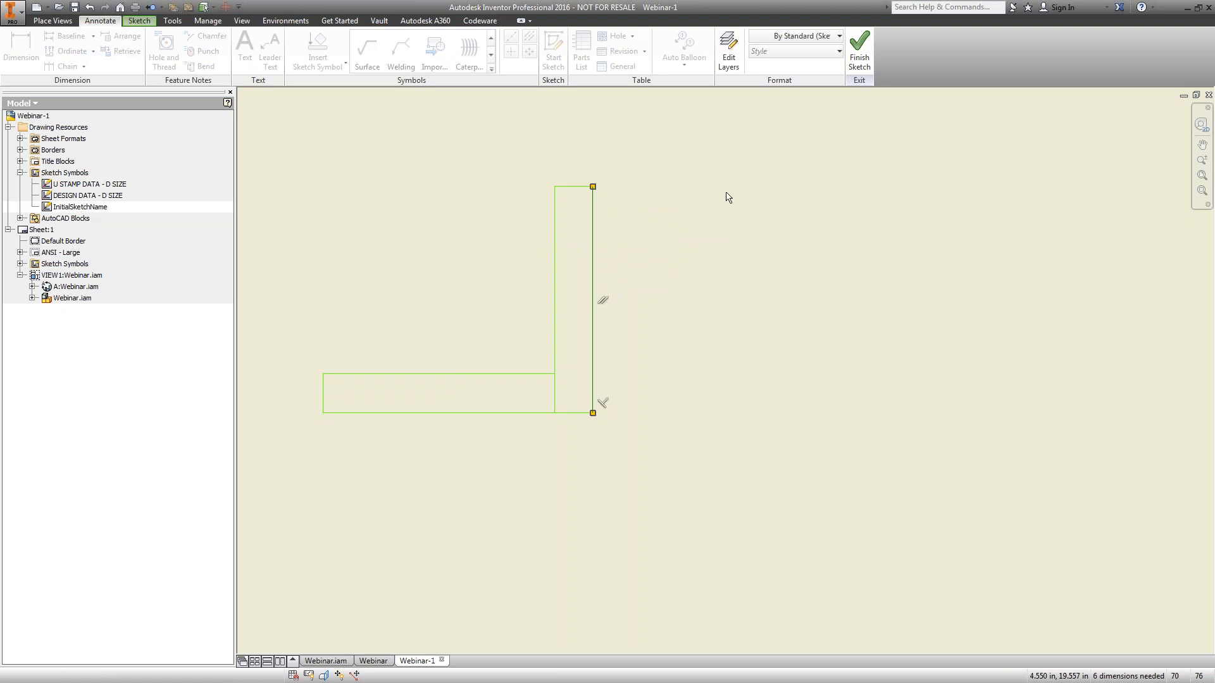
{"action": "key", "text": "Escape"}
Sketch a diagonal line about 0.6 in long from the rectangles' shared bottom corner up to the horizontal rectangle's top edge
{"action": "left_click", "coordinate": [138, 21]}
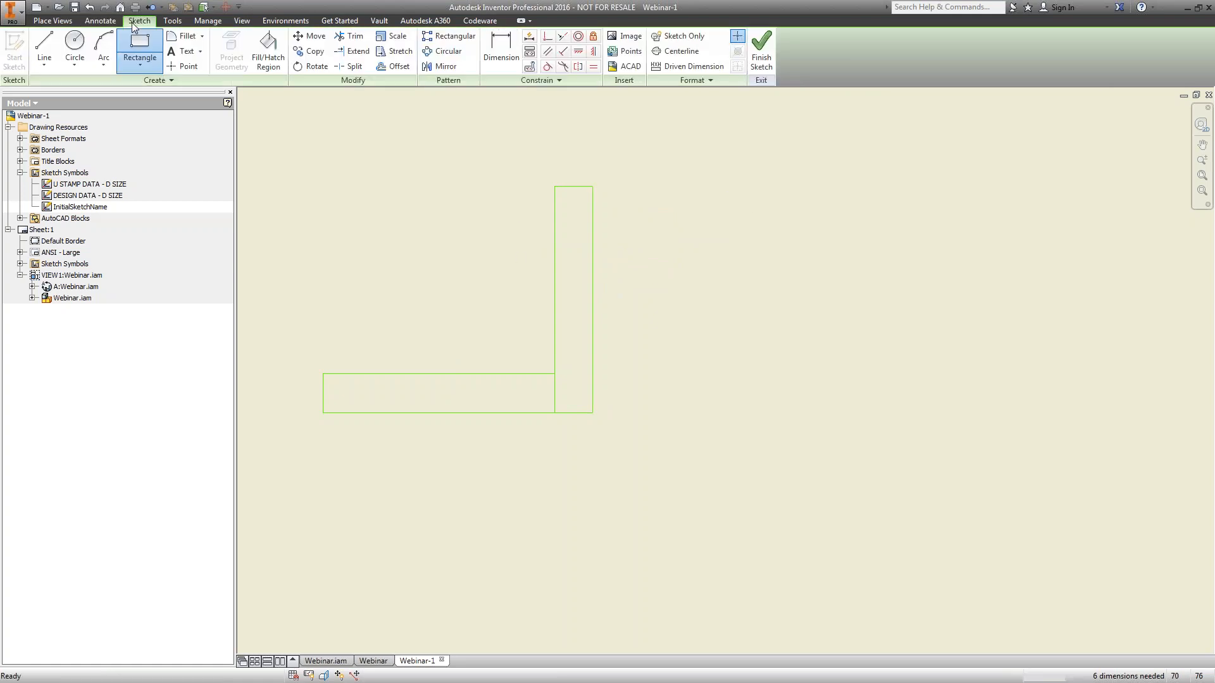
{"action": "left_click", "coordinate": [44, 50]}
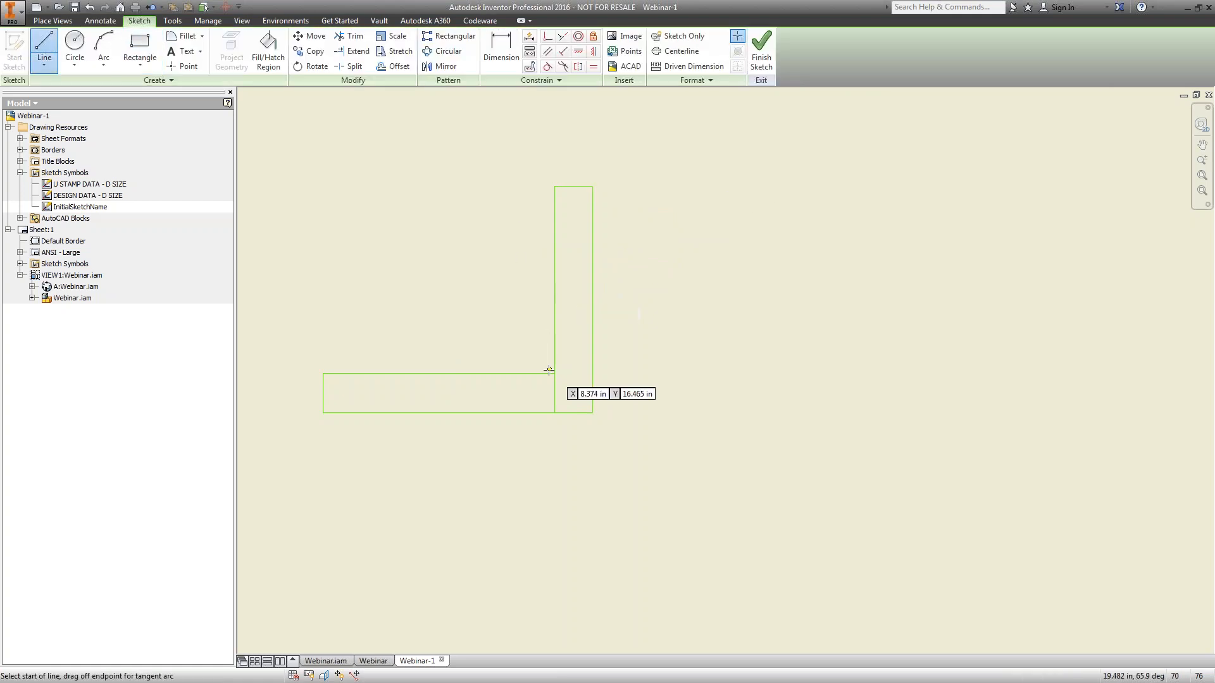
{"action": "left_click", "coordinate": [554, 413]}
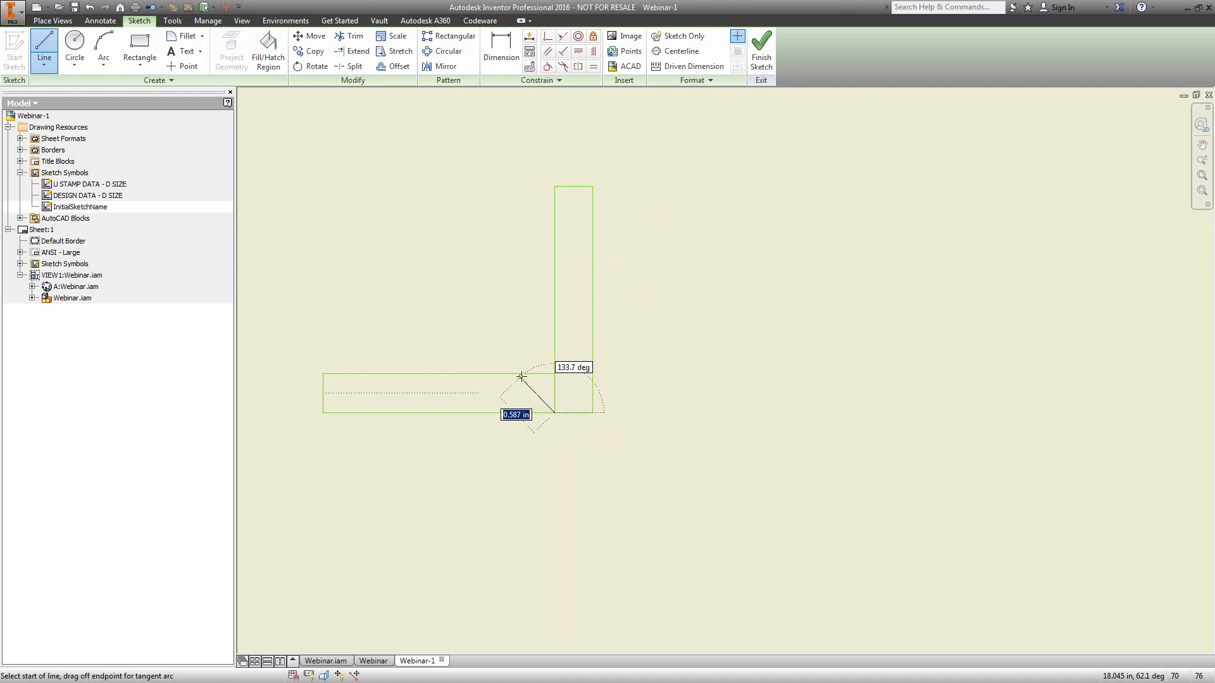
{"action": "left_click", "coordinate": [522, 374]}
{"action": "key", "text": "Escape"}
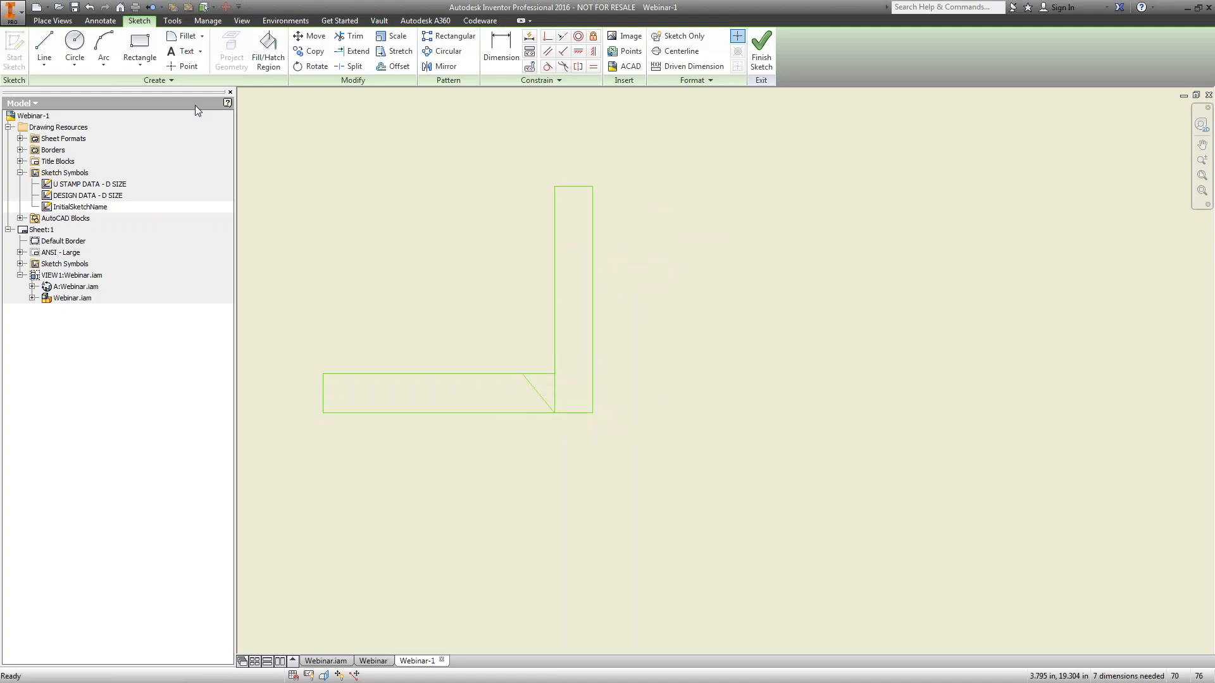
Fill the triangular weld region between the diagonal line and the vertical rectangle with a solid black color fill
{"action": "left_click", "coordinate": [275, 58]}
{"action": "left_click", "coordinate": [541, 389]}
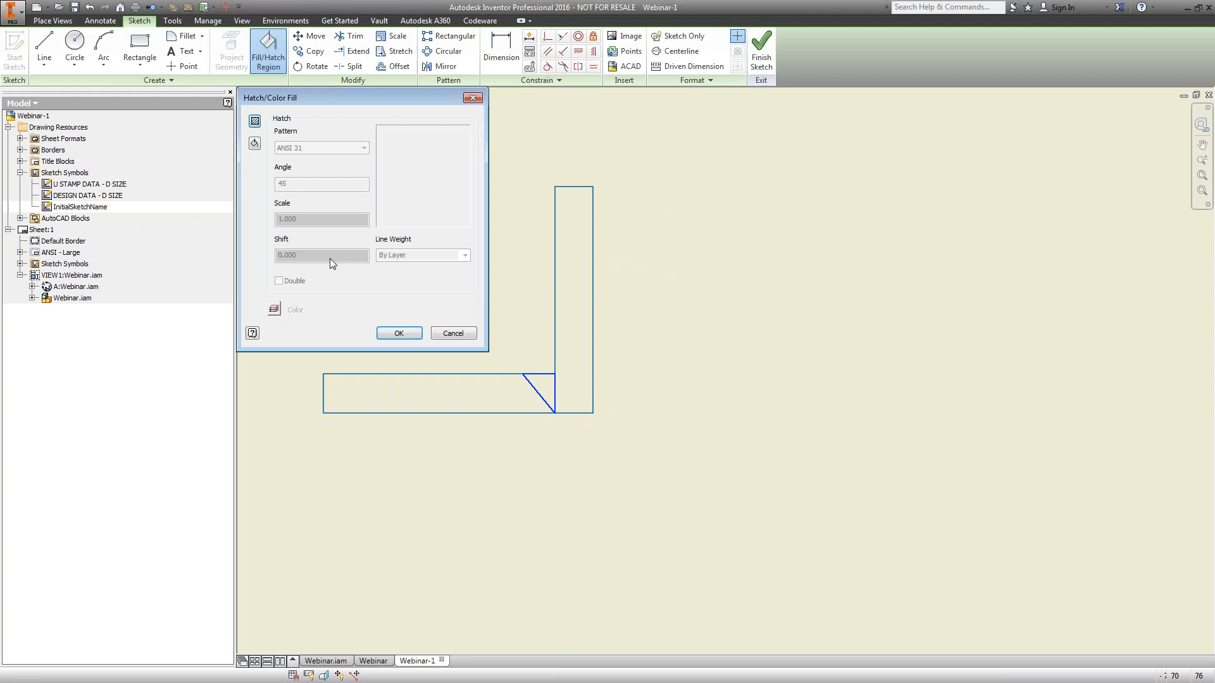
{"action": "left_click", "coordinate": [255, 145]}
{"action": "left_click", "coordinate": [399, 334]}
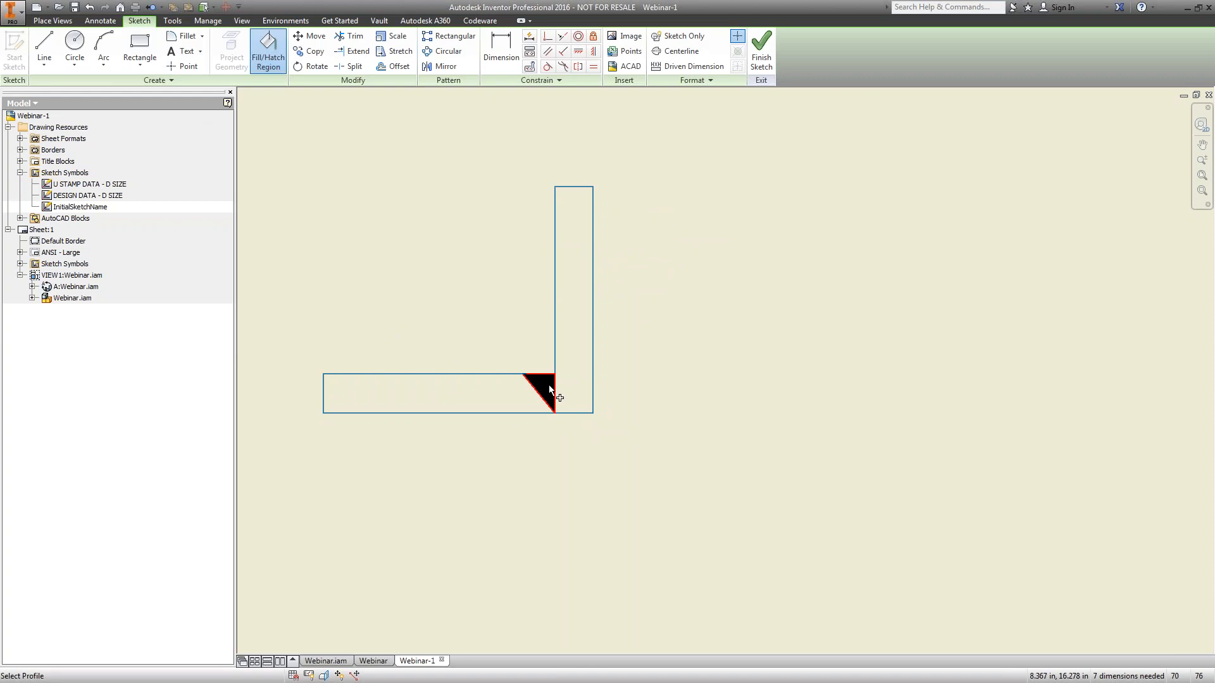
{"action": "scroll", "coordinate": [491, 331], "scroll_direction": "down", "scroll_amount": 2}
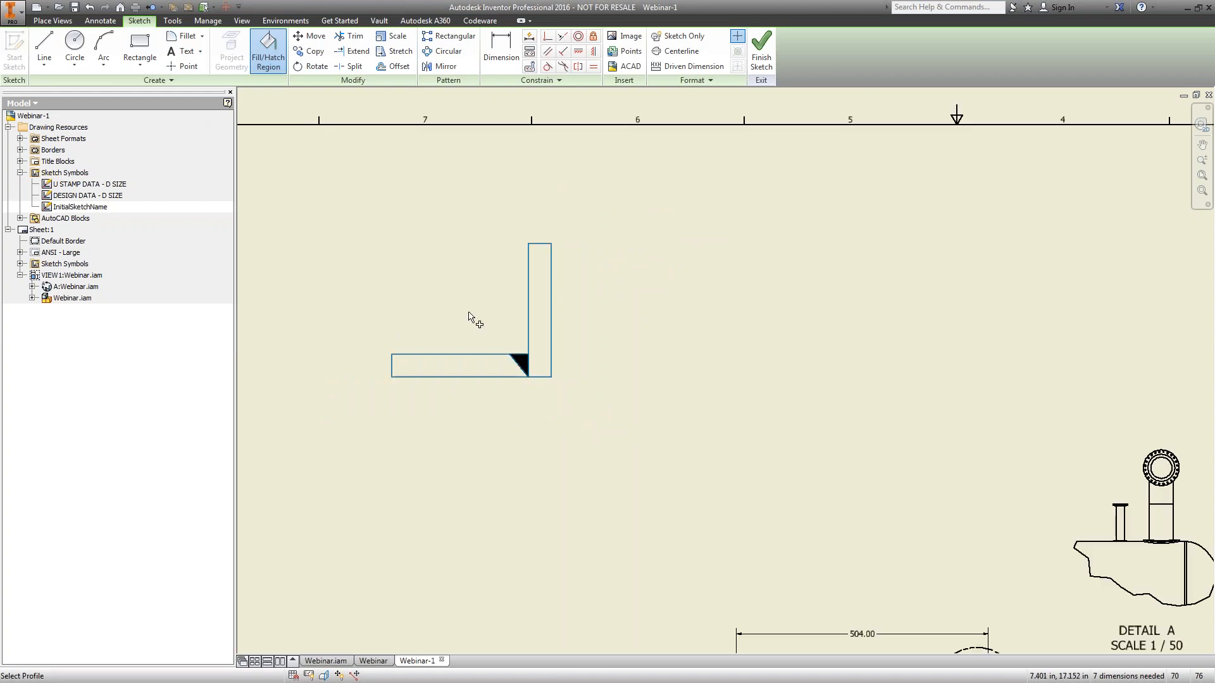
{"action": "scroll", "coordinate": [474, 317], "scroll_direction": "up", "scroll_amount": 3}
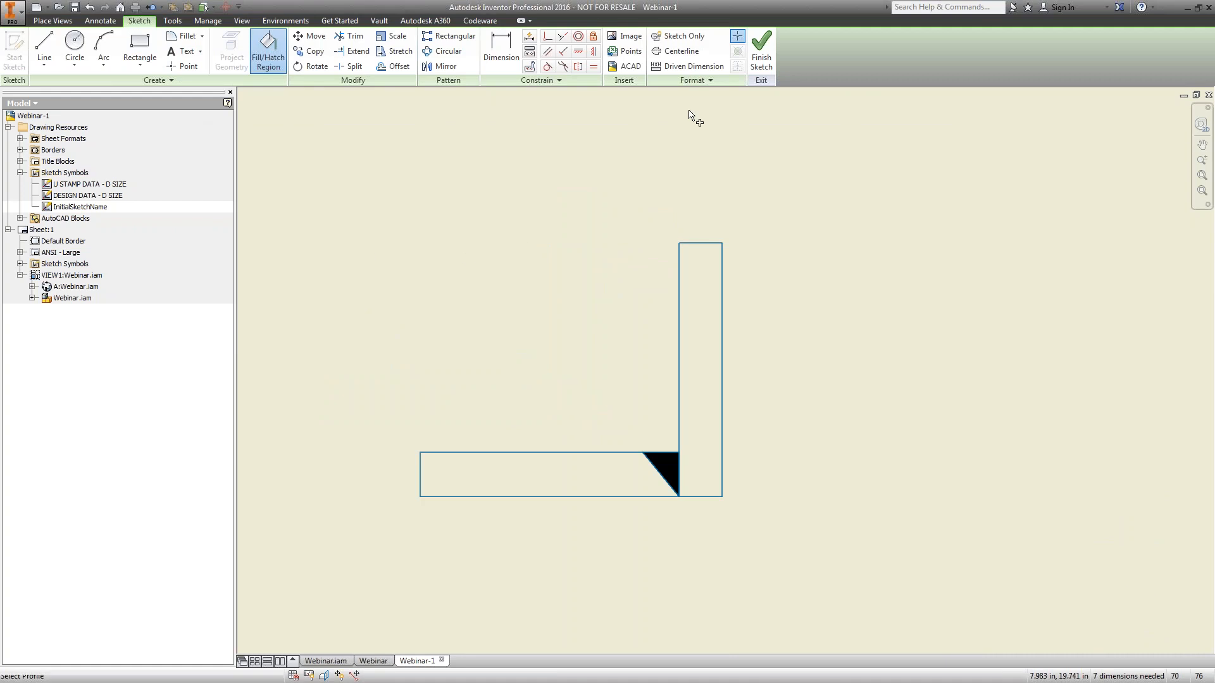
Finish the symbol sketch and save the sketched symbol under the name Nozzle
{"action": "left_click", "coordinate": [762, 57]}
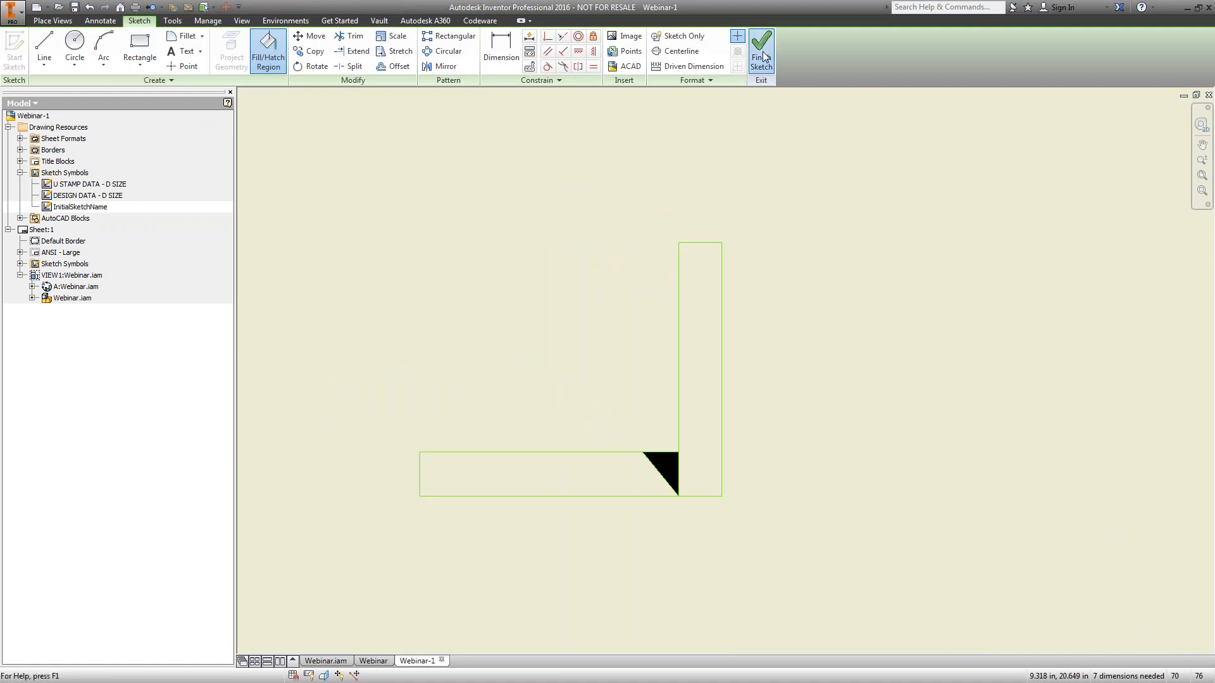
{"action": "type", "text": "Nozzle"}
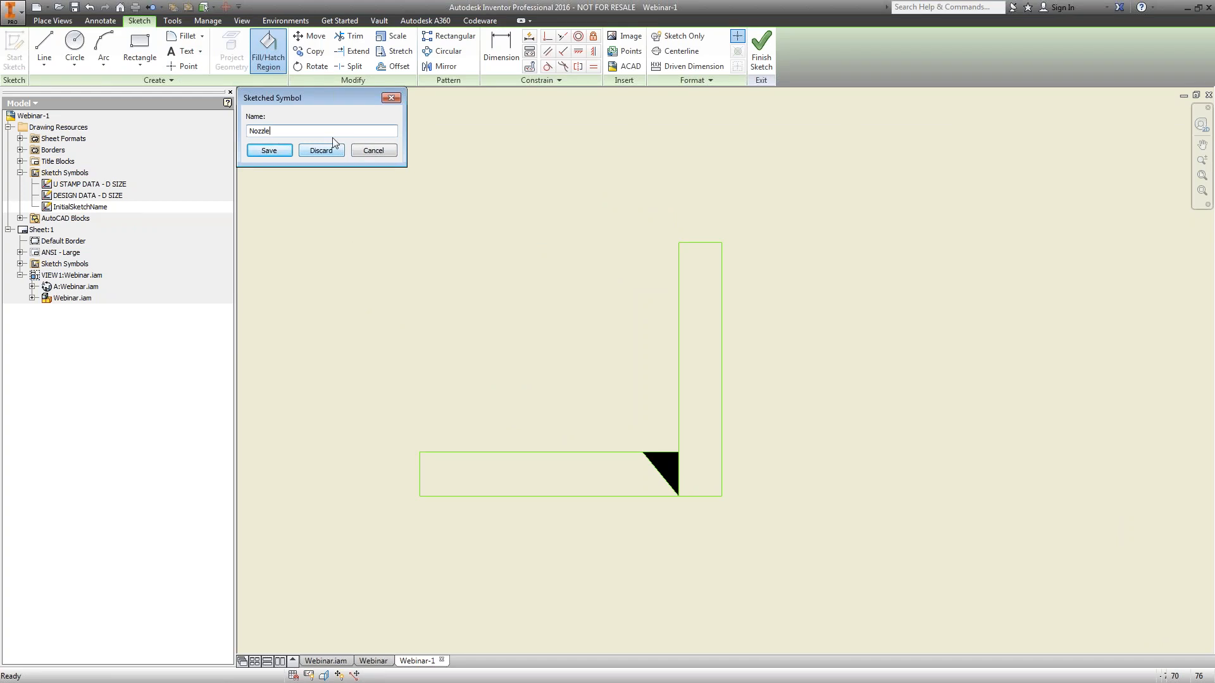
{"action": "left_click", "coordinate": [283, 153]}
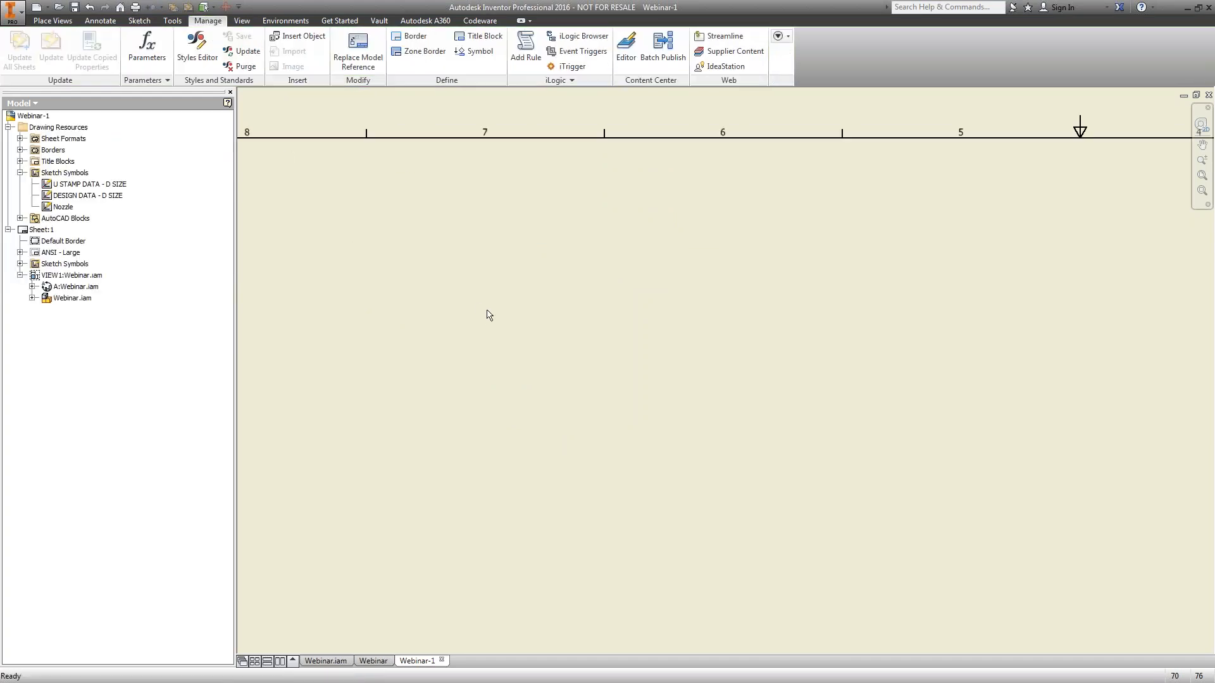
Insert one instance of the Nozzle sketched symbol in the empty upper left area of the sheet
{"action": "scroll", "coordinate": [730, 422], "scroll_direction": "down", "scroll_amount": 3}
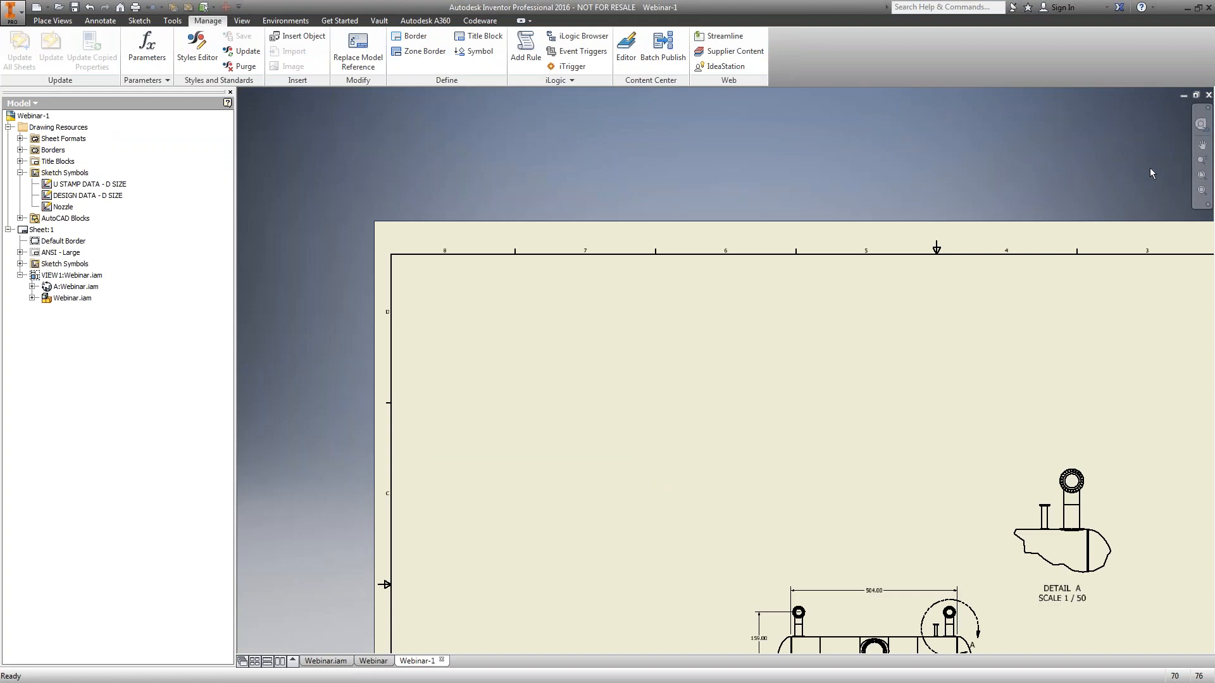
{"action": "left_click", "coordinate": [1202, 145]}
{"action": "left_click_drag", "start_coordinate": [949, 382], "coordinate": [842, 290]}
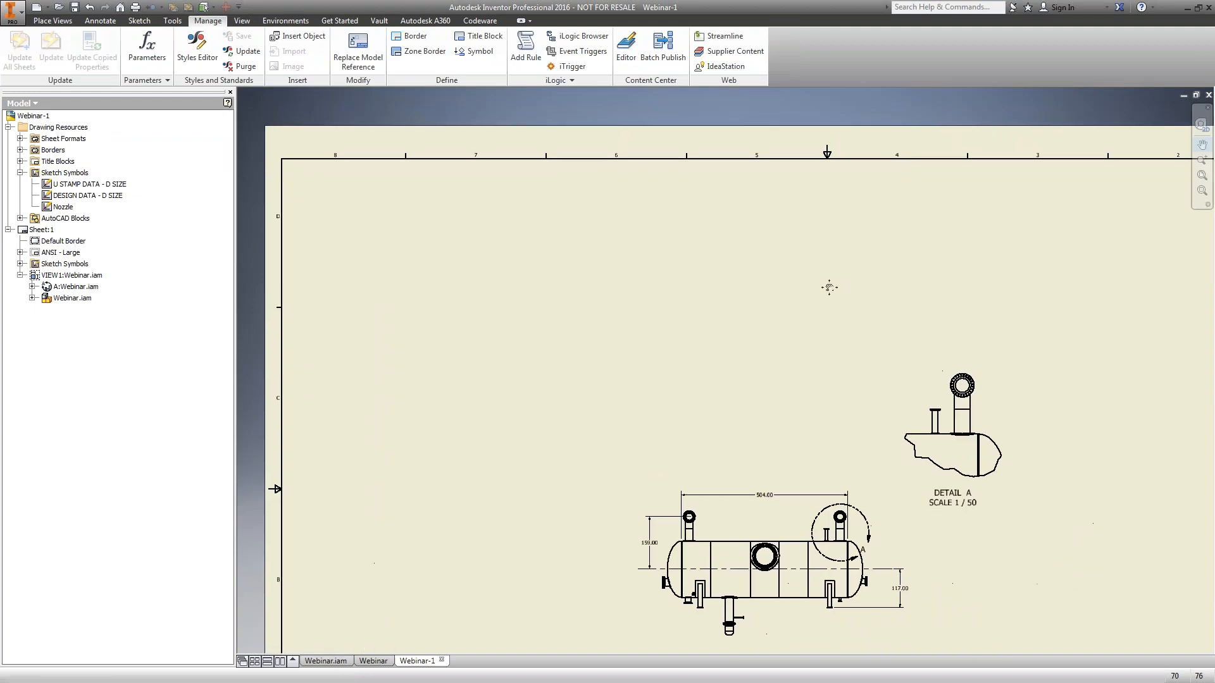
{"action": "right_click", "coordinate": [768, 263]}
{"action": "left_click", "coordinate": [819, 262]}
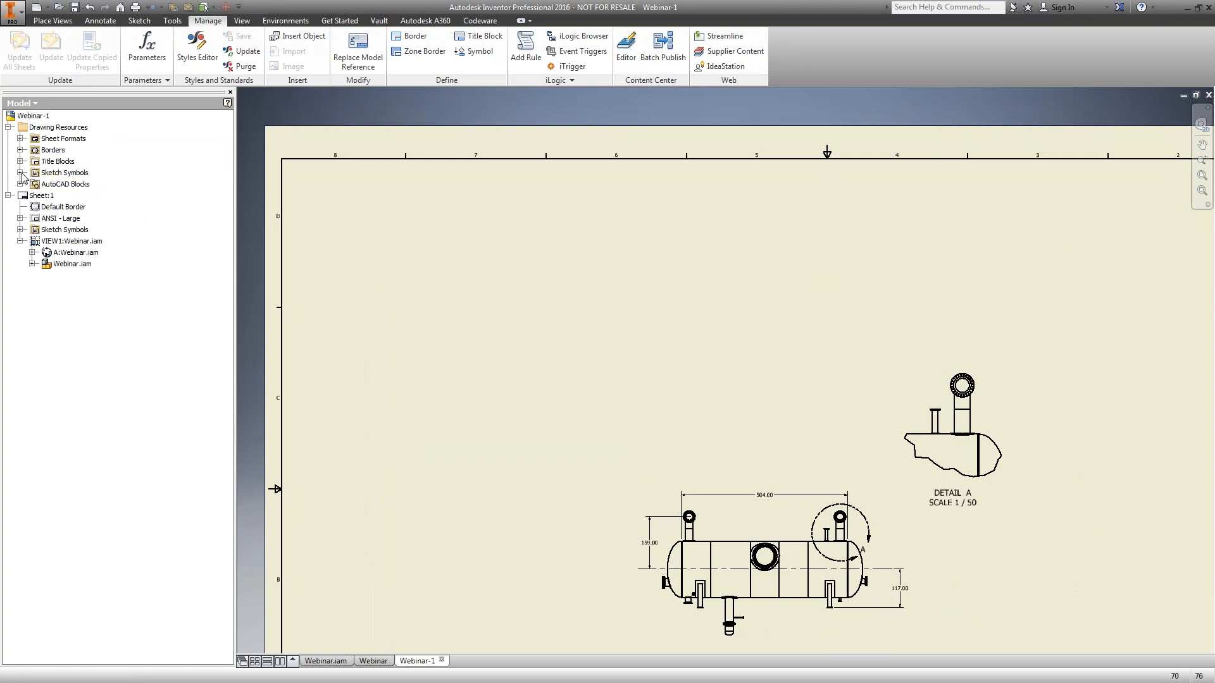
{"action": "right_click", "coordinate": [70, 207]}
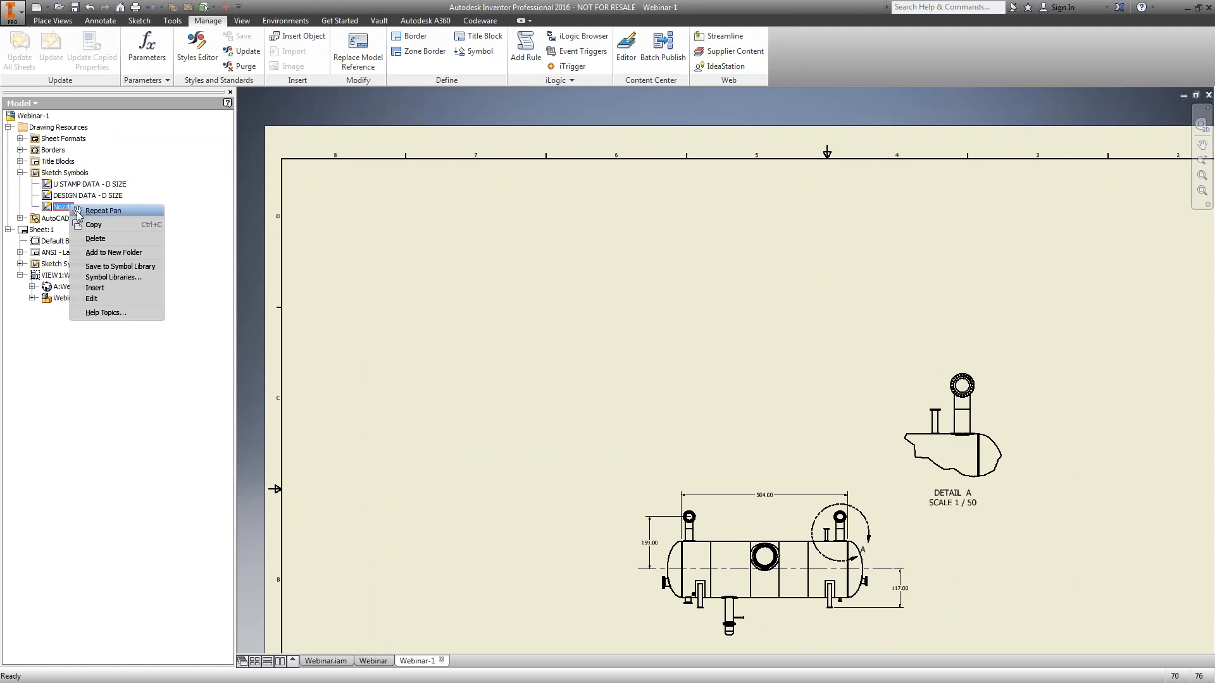
{"action": "left_click", "coordinate": [107, 290]}
{"action": "left_click", "coordinate": [493, 267]}
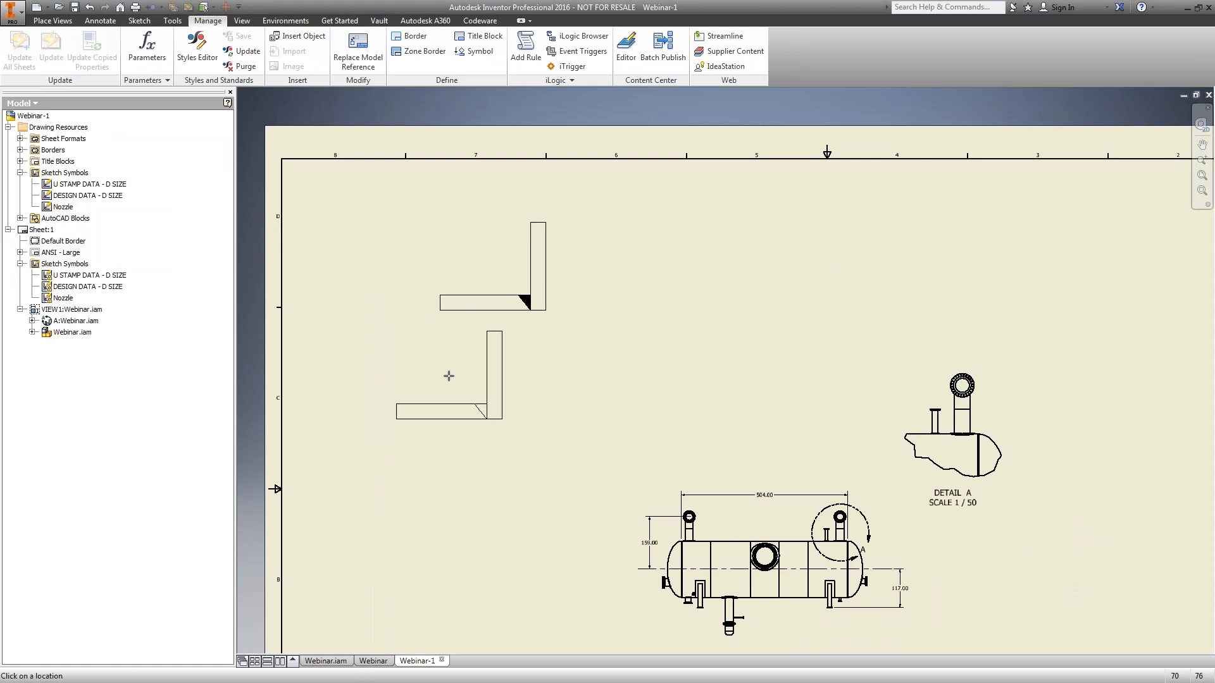
{"action": "key", "text": "Escape"}
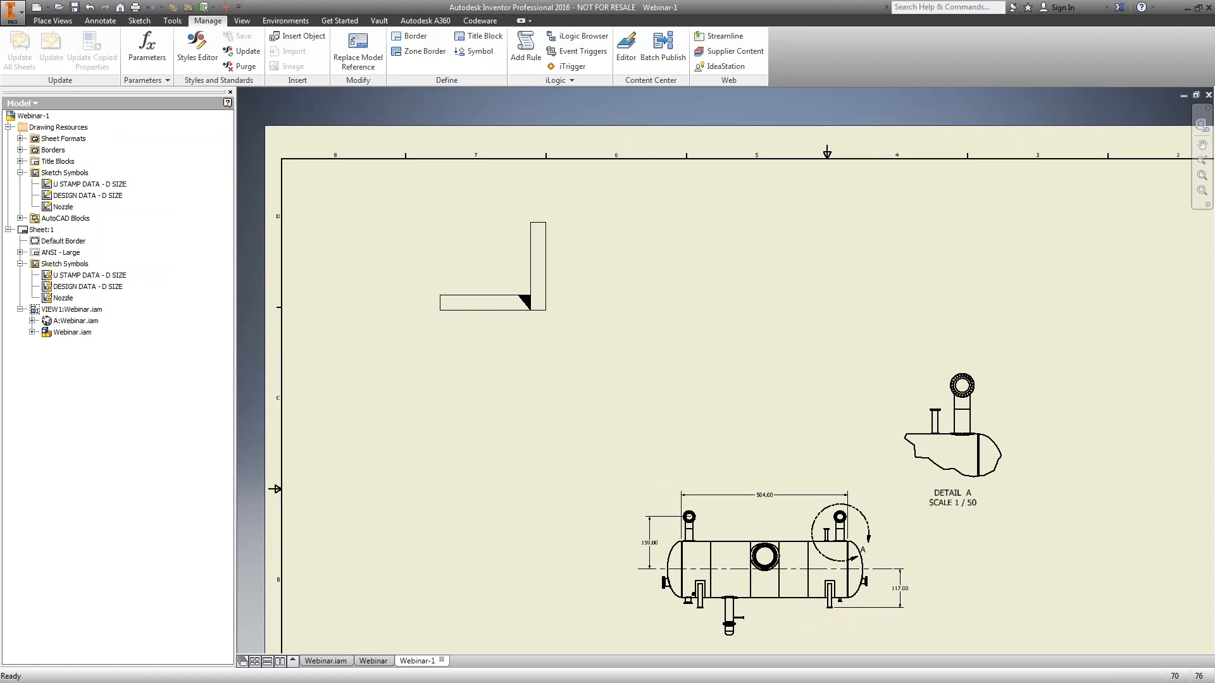
{"action": "right_click", "coordinate": [685, 272]}
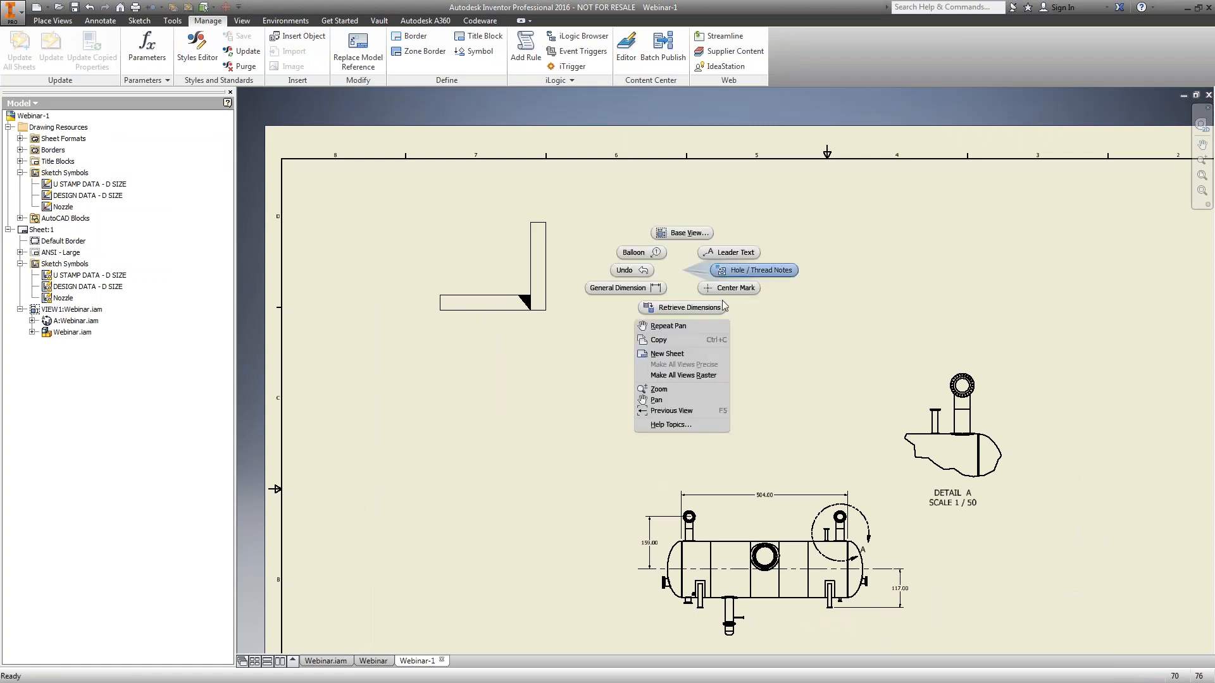
{"action": "key", "text": "Escape"}
{"action": "left_click", "coordinate": [1202, 145]}
{"action": "left_click_drag", "start_coordinate": [944, 288], "coordinate": [882, 247]}
{"action": "scroll", "coordinate": [882, 247], "scroll_direction": "up", "scroll_amount": 2}
{"action": "left_click_drag", "start_coordinate": [739, 325], "coordinate": [667, 321]}
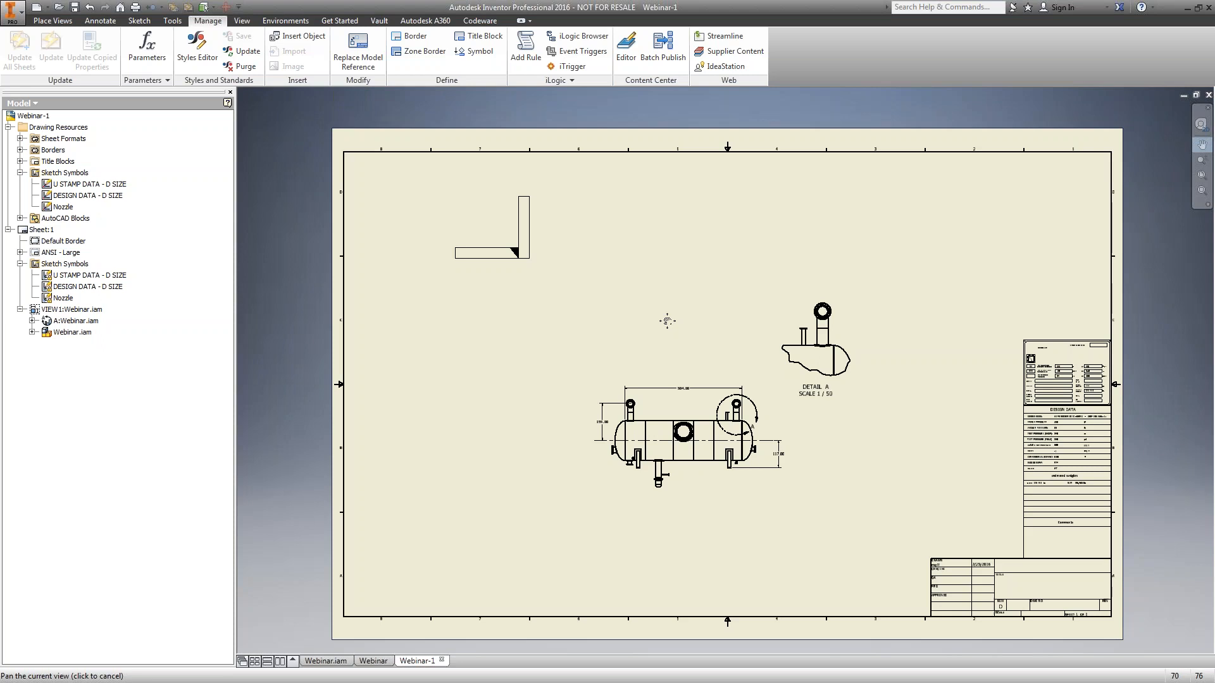
{"action": "right_click", "coordinate": [667, 321]}
{"action": "left_click", "coordinate": [710, 320]}
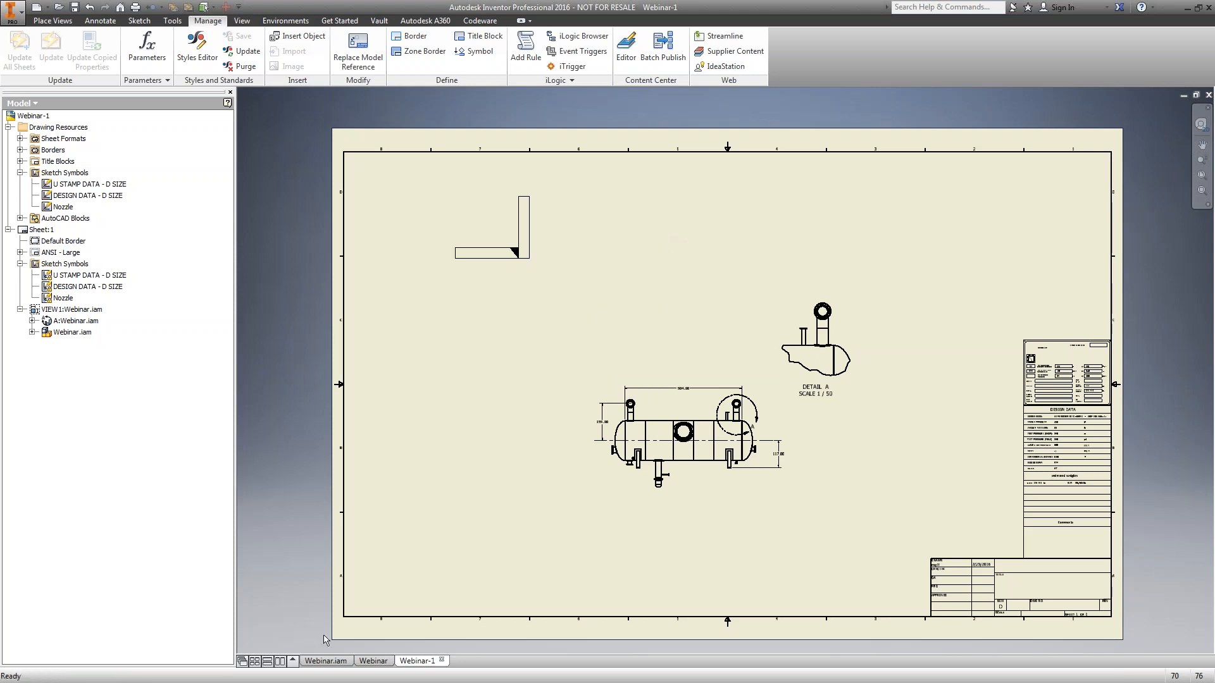
{"action": "left_click", "coordinate": [320, 662]}
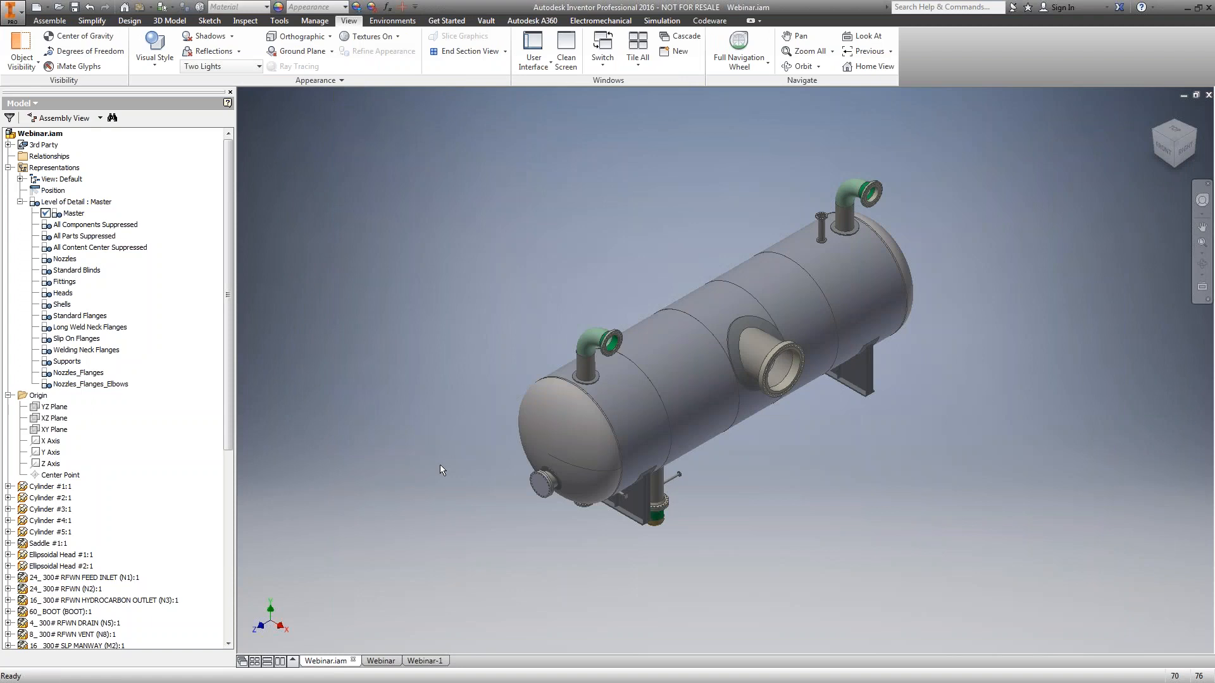
{"action": "left_click", "coordinate": [382, 661]}
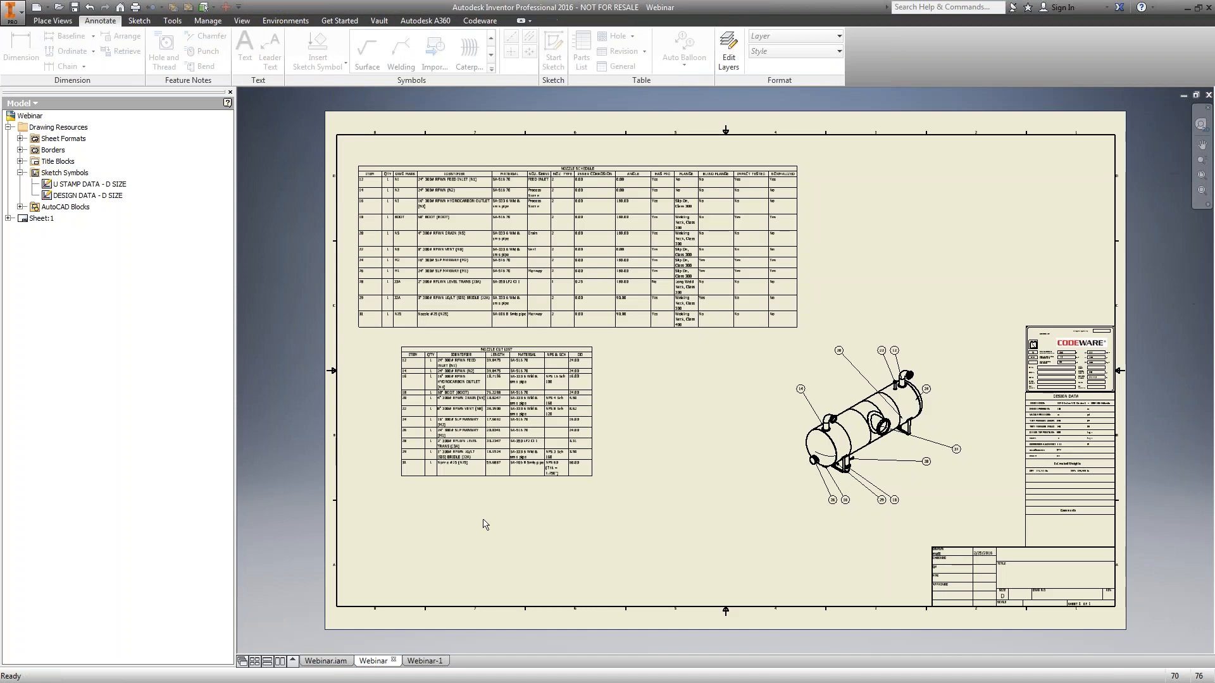
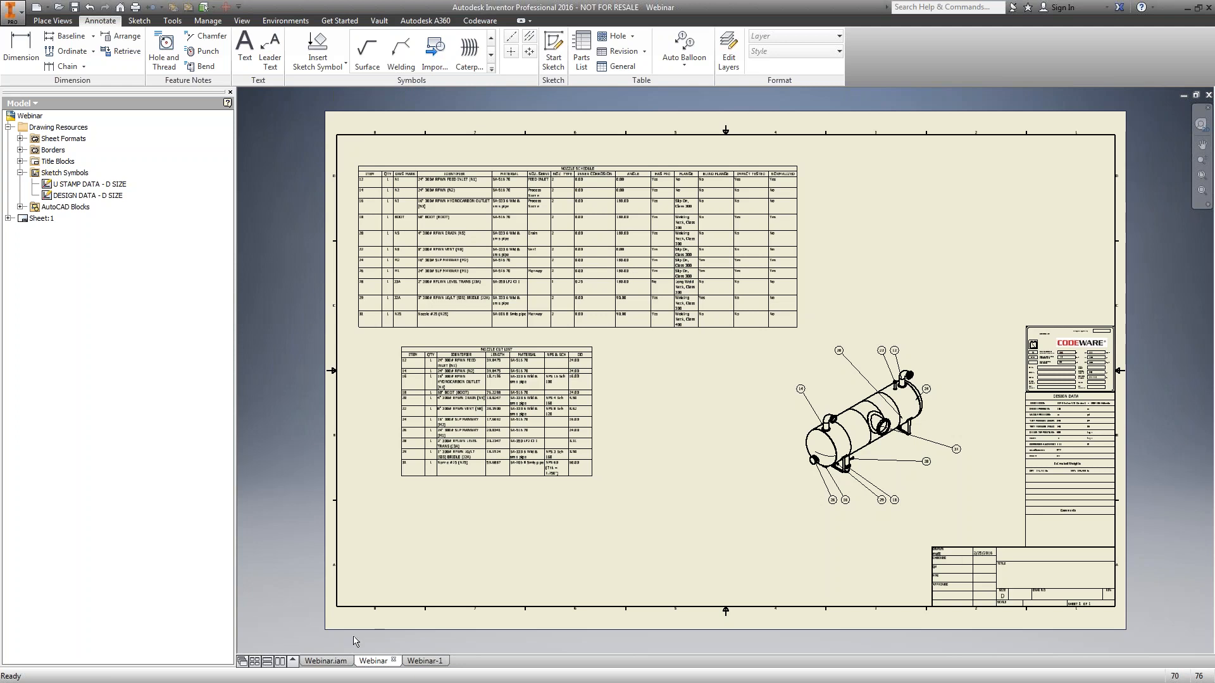
Switch to the Webinar assembly and examine the custom iProperties of nozzle N2, including its fillet weld and nozzle type entries
{"action": "left_click", "coordinate": [331, 659]}
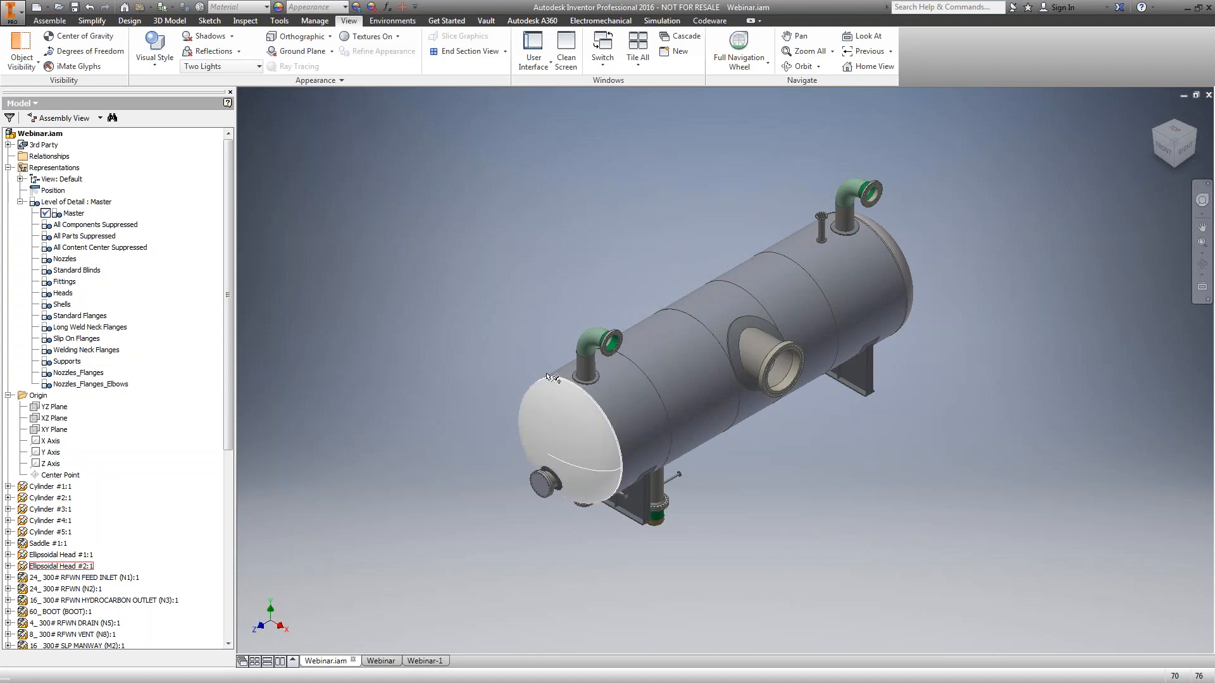
{"action": "right_click", "coordinate": [589, 378]}
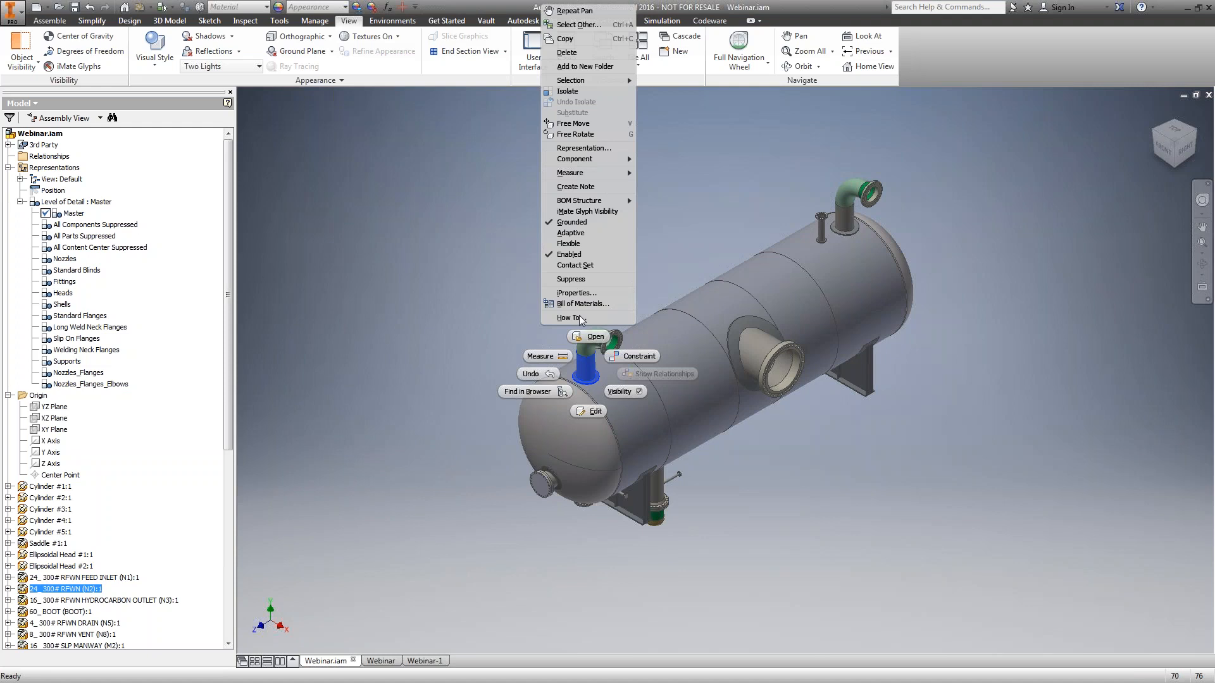
{"action": "left_click", "coordinate": [586, 293]}
{"action": "left_click", "coordinate": [608, 167]}
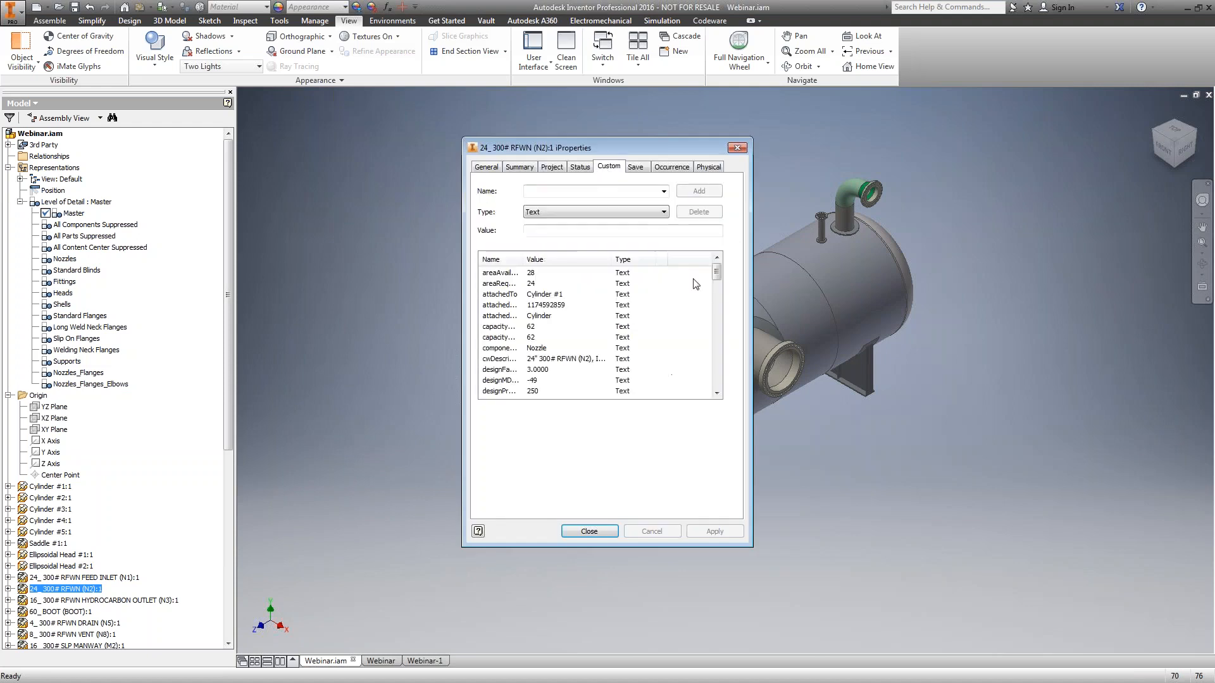
{"action": "left_click_drag", "start_coordinate": [522, 261], "coordinate": [584, 260]}
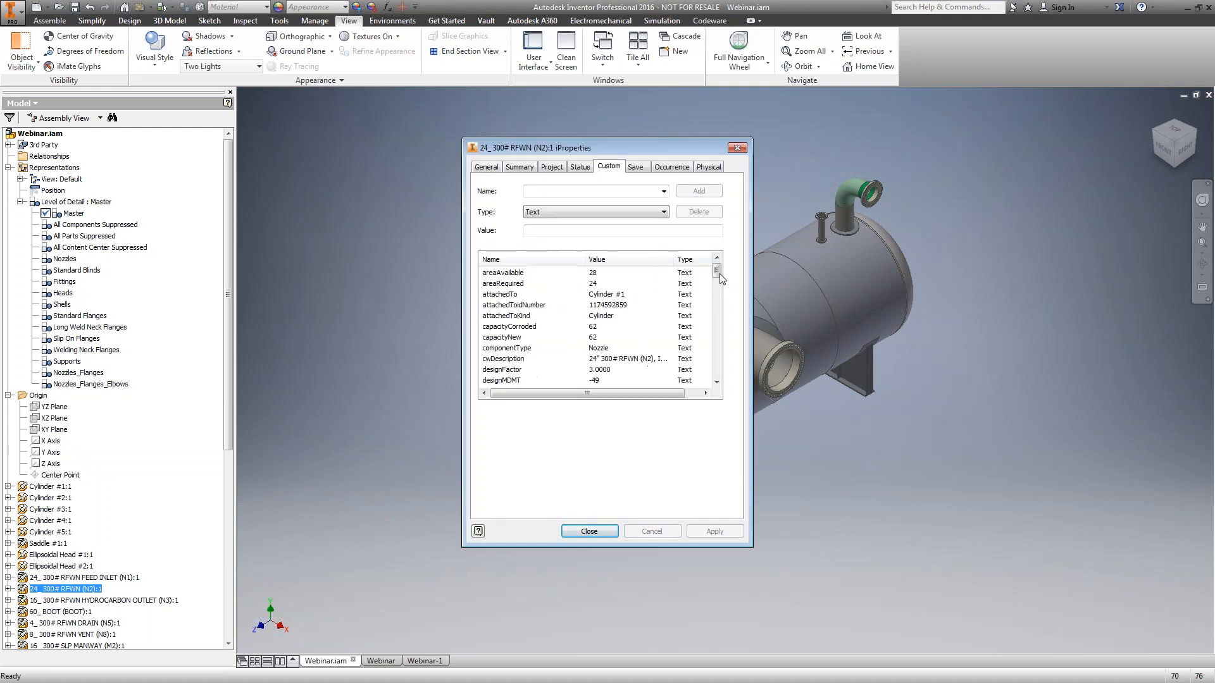
{"action": "left_click", "coordinate": [717, 291]}
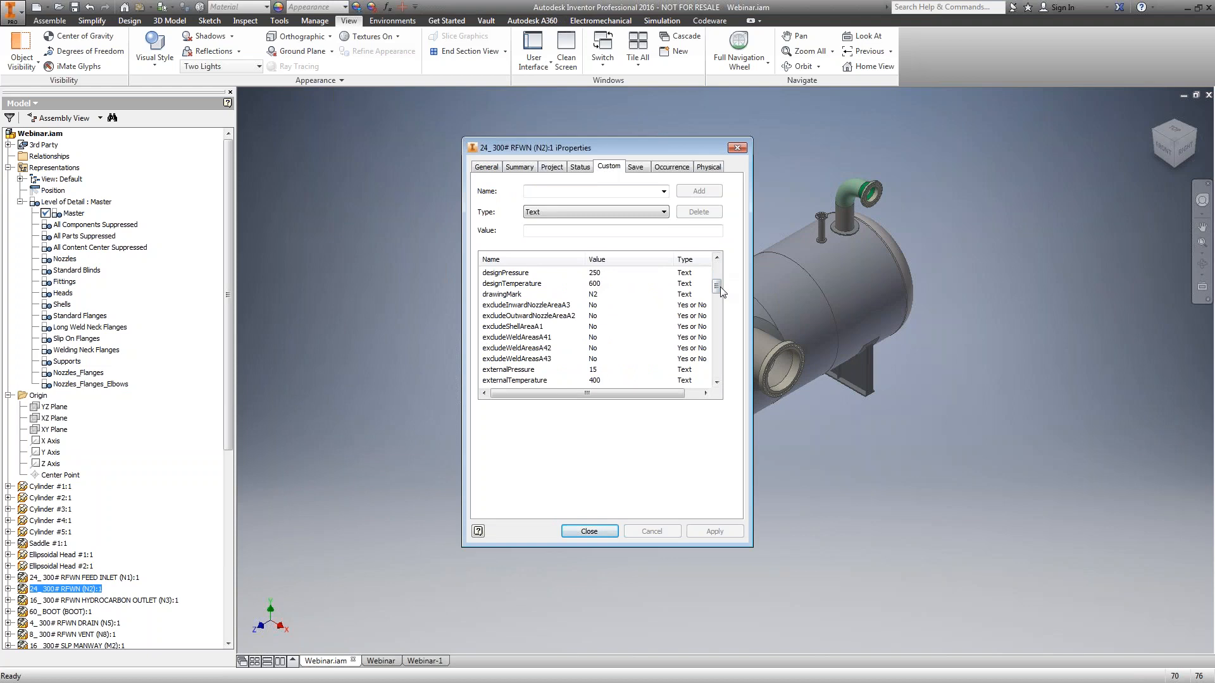
{"action": "left_click_drag", "start_coordinate": [719, 287], "coordinate": [716, 309]}
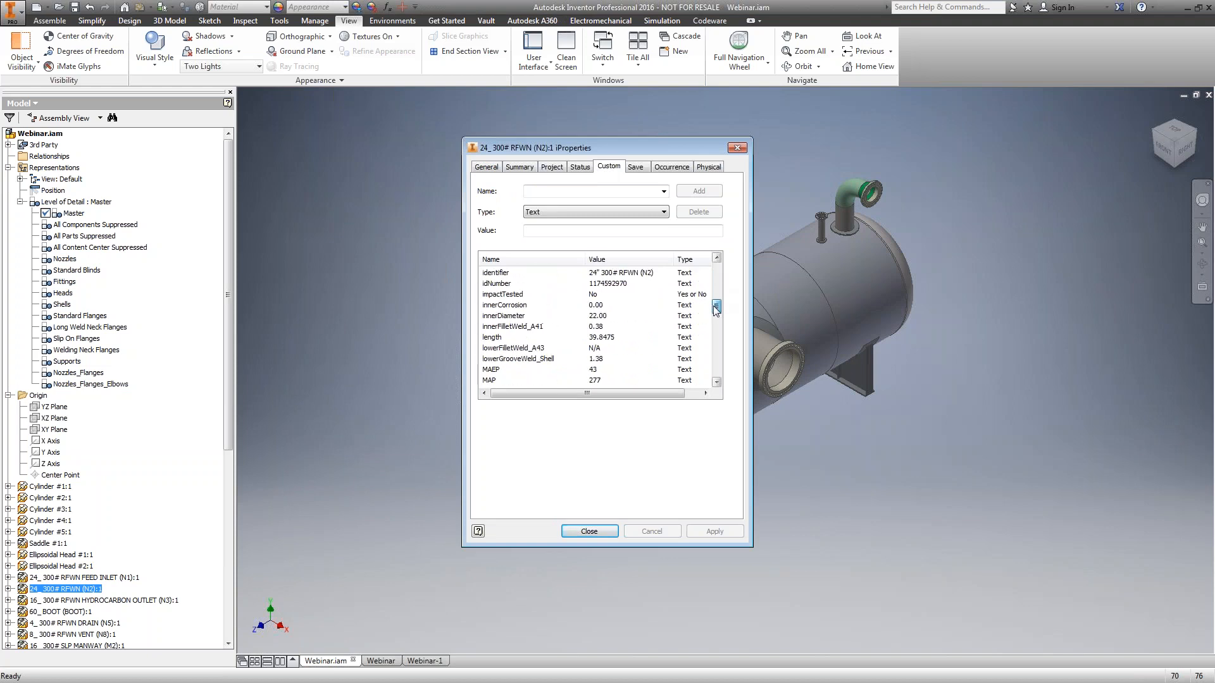
{"action": "left_click", "coordinate": [522, 348]}
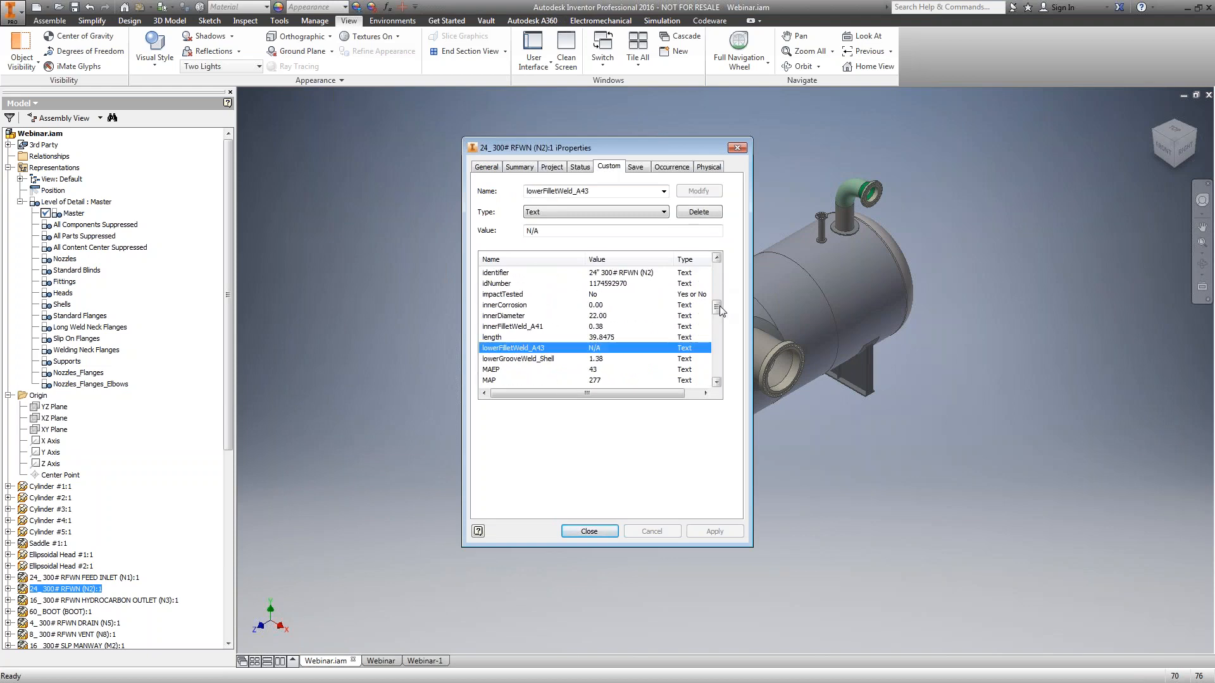
{"action": "left_click_drag", "start_coordinate": [719, 306], "coordinate": [719, 332]}
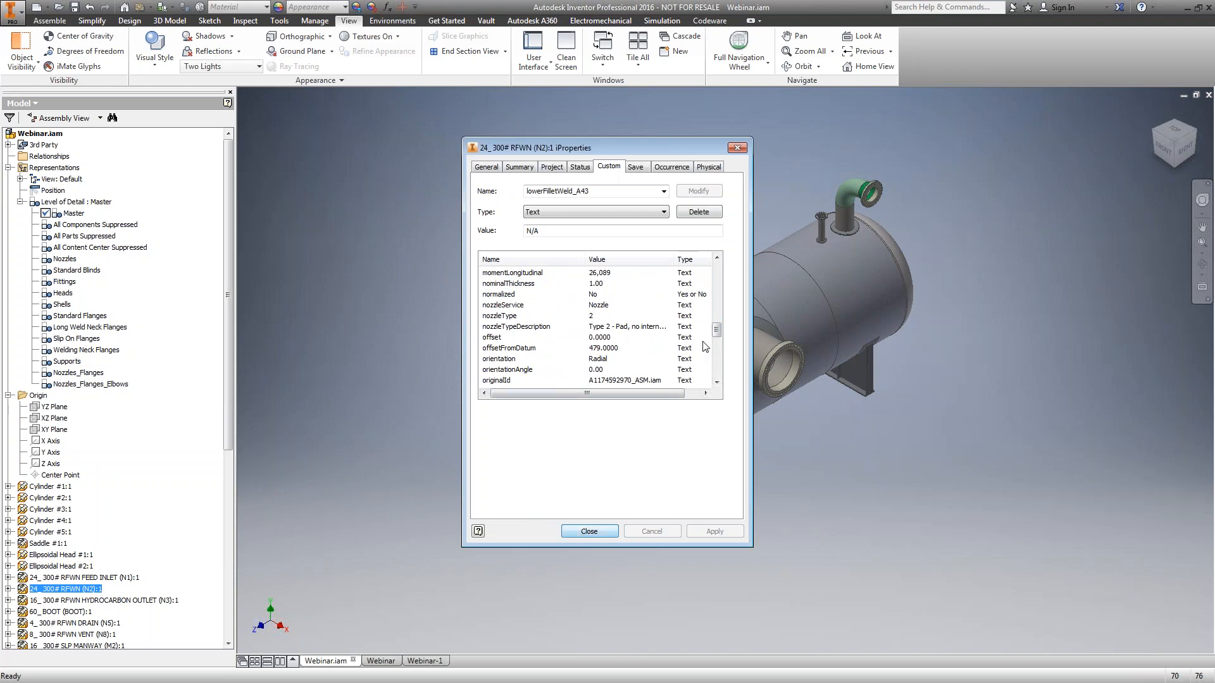
{"action": "left_click", "coordinate": [589, 532]}
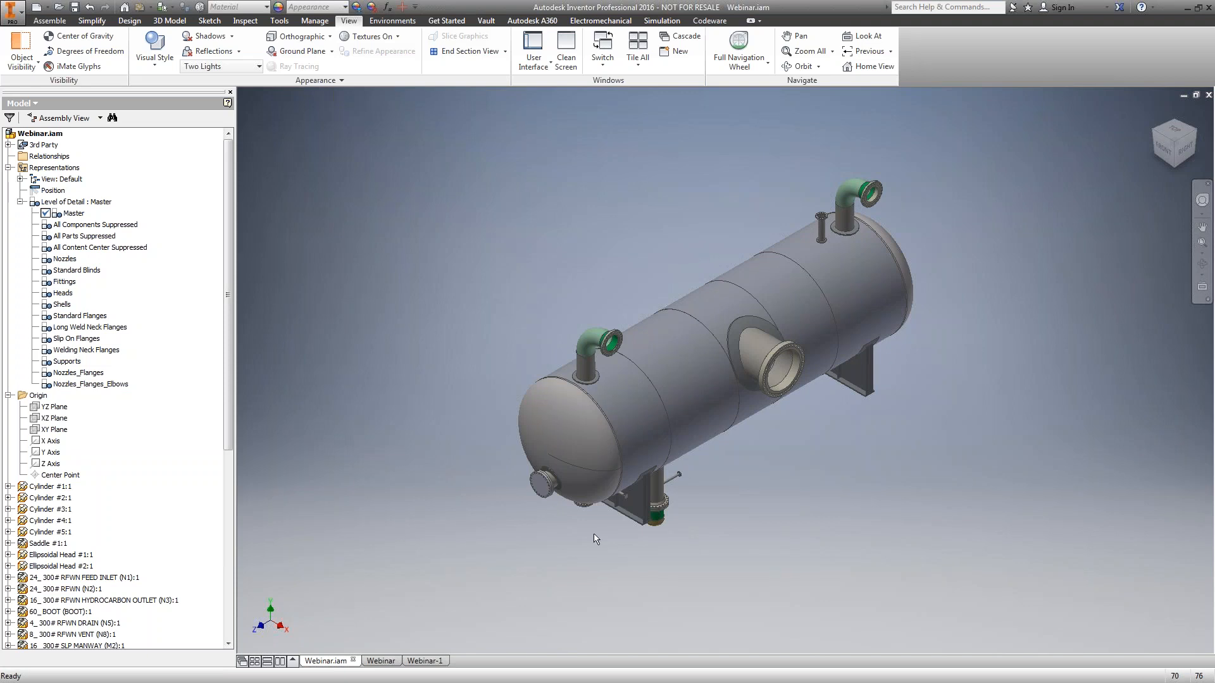
Switch to the Webinar drawing and examine the nozzle schedule table up close
{"action": "left_click", "coordinate": [437, 661]}
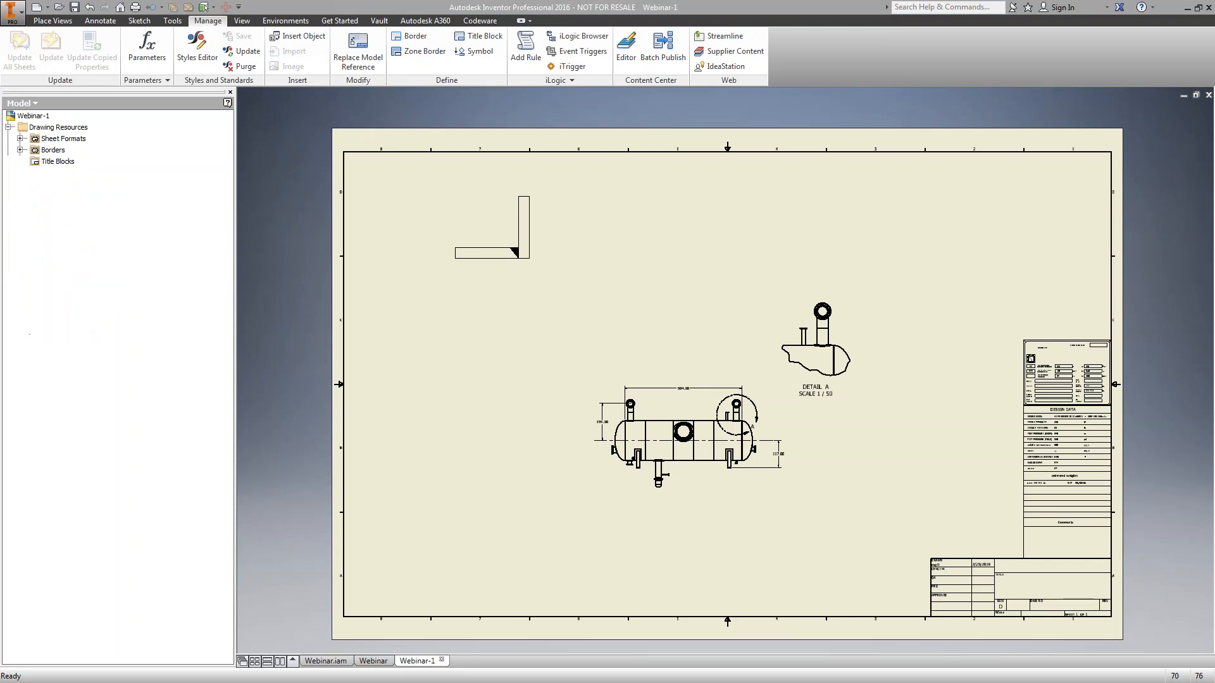
{"action": "left_click", "coordinate": [384, 661]}
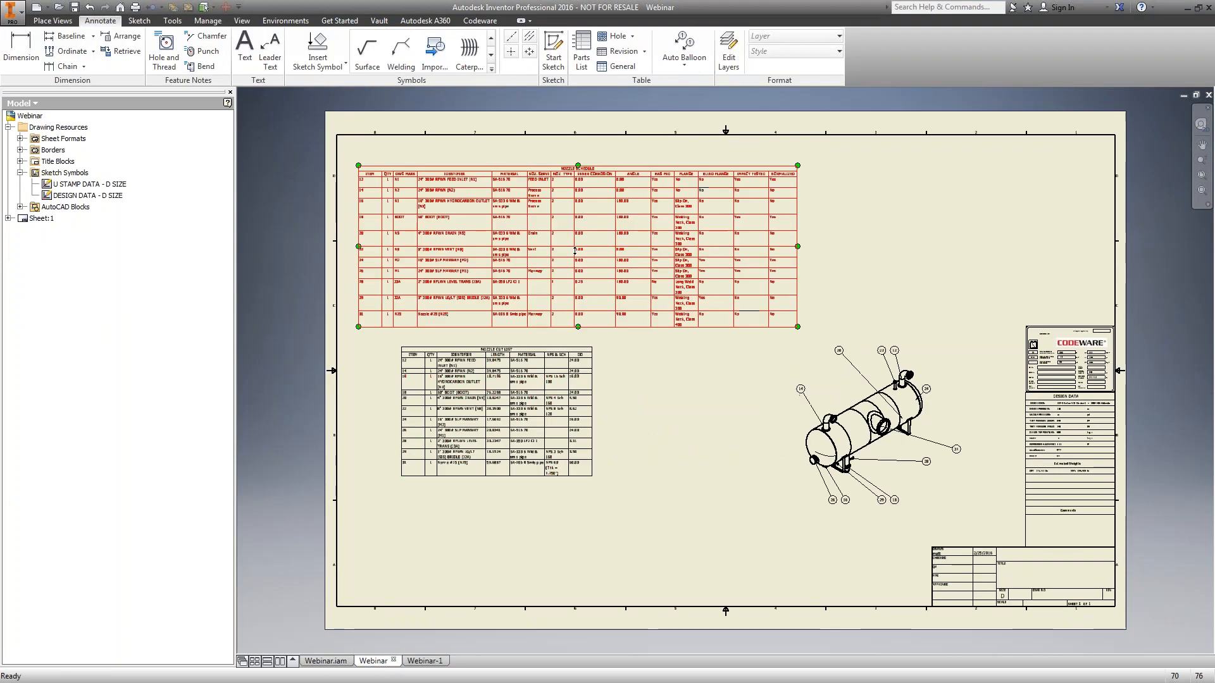
{"action": "scroll", "coordinate": [429, 183], "scroll_direction": "up", "scroll_amount": 3}
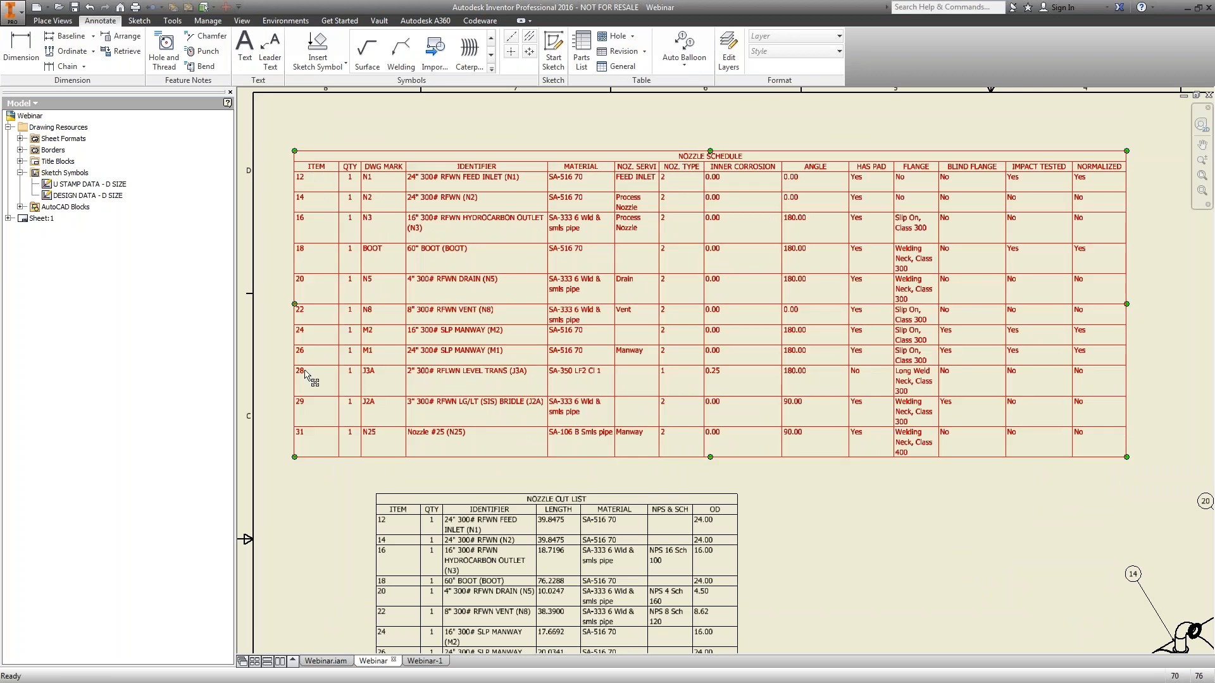
Review the CODEWARE Nozzle Schedule parts list style in the style and standard editor, close it and return to the Webinar assembly
{"action": "left_click", "coordinate": [208, 21]}
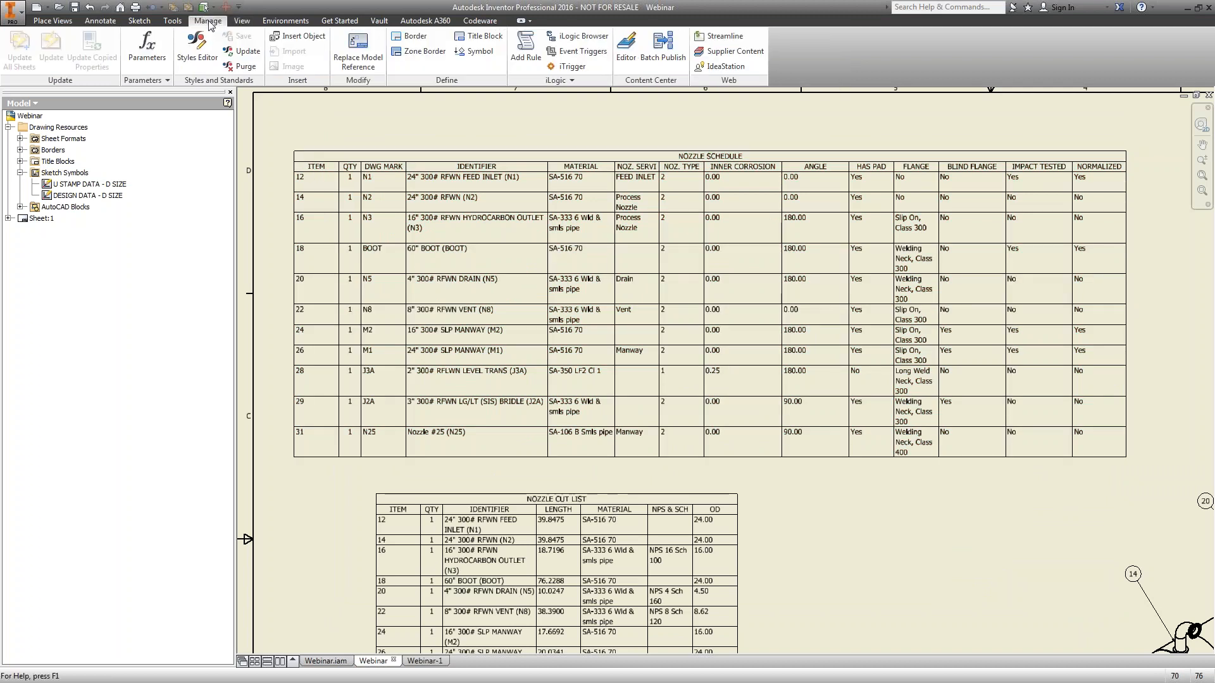
{"action": "left_click", "coordinate": [198, 38]}
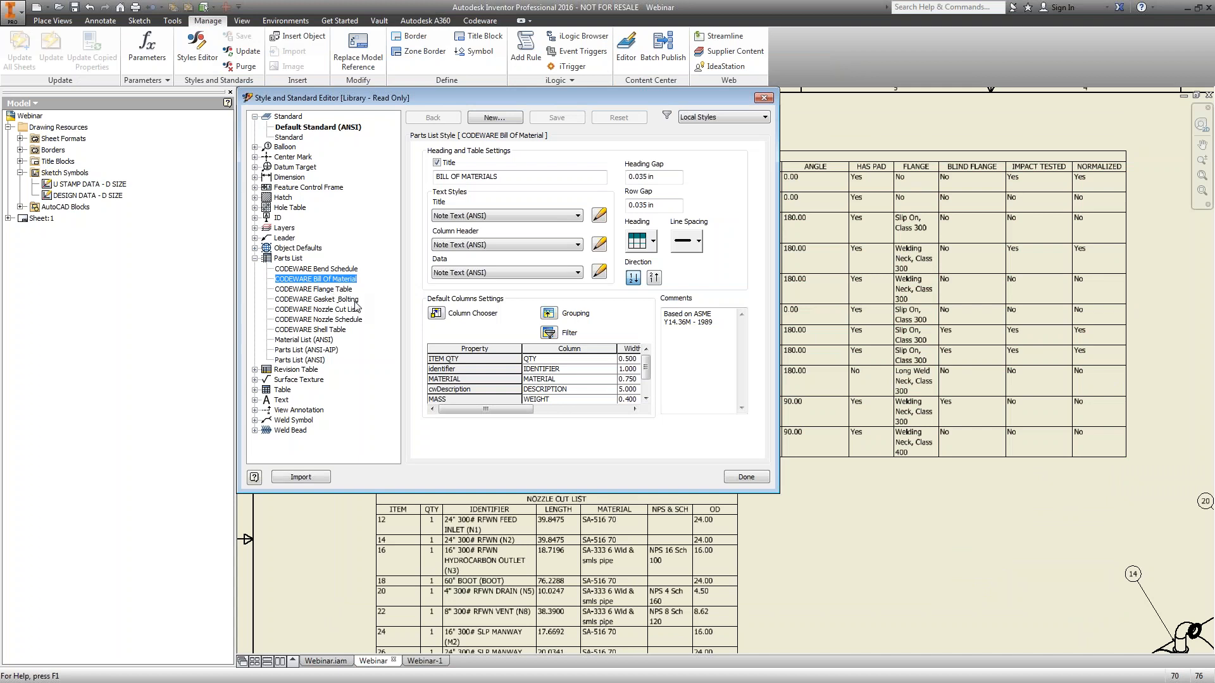
{"action": "left_click", "coordinate": [348, 320]}
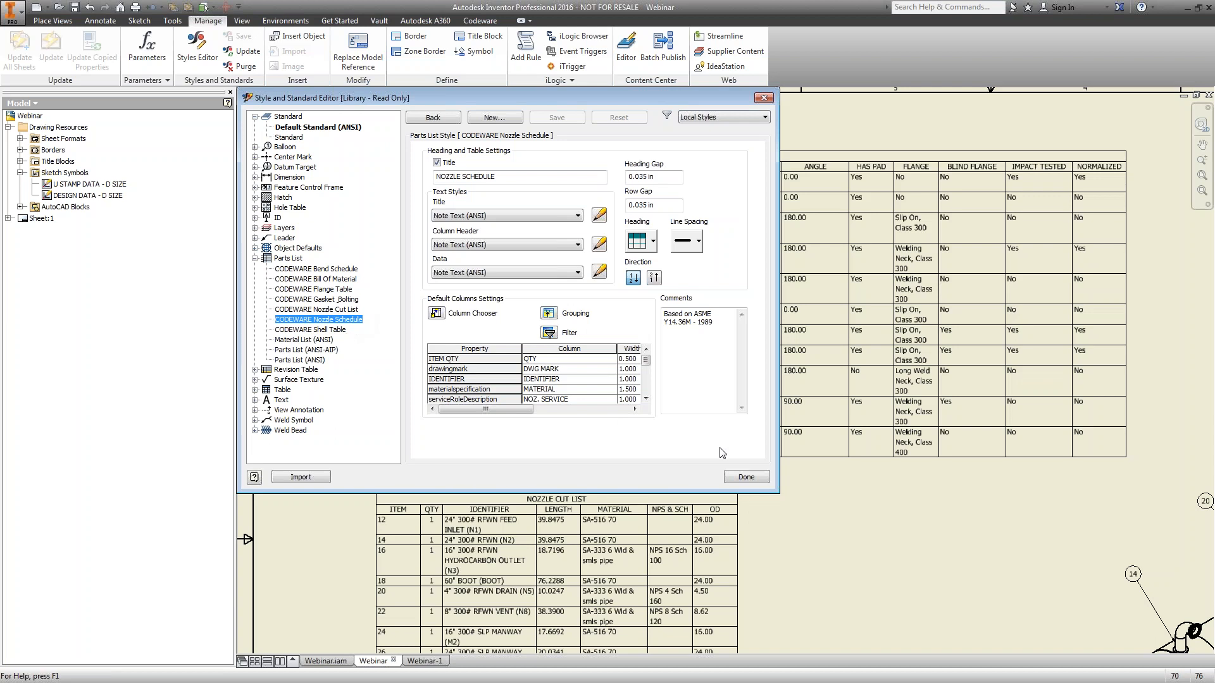
{"action": "left_click", "coordinate": [735, 479]}
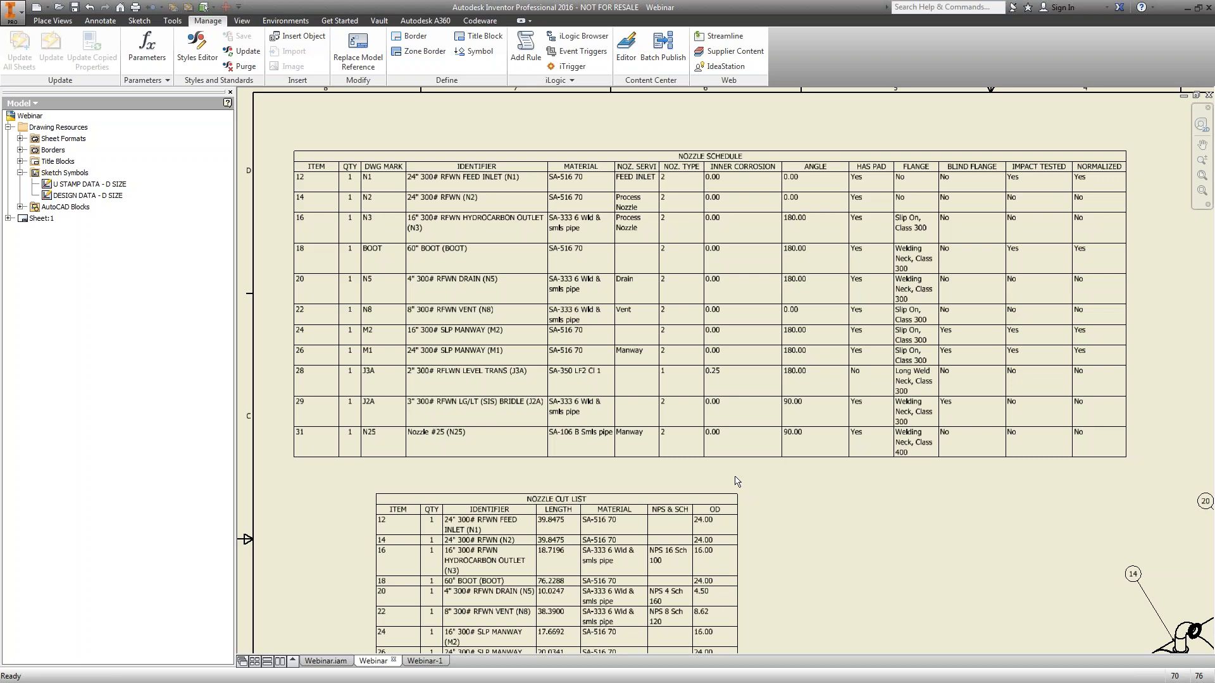
{"action": "left_click", "coordinate": [336, 661]}
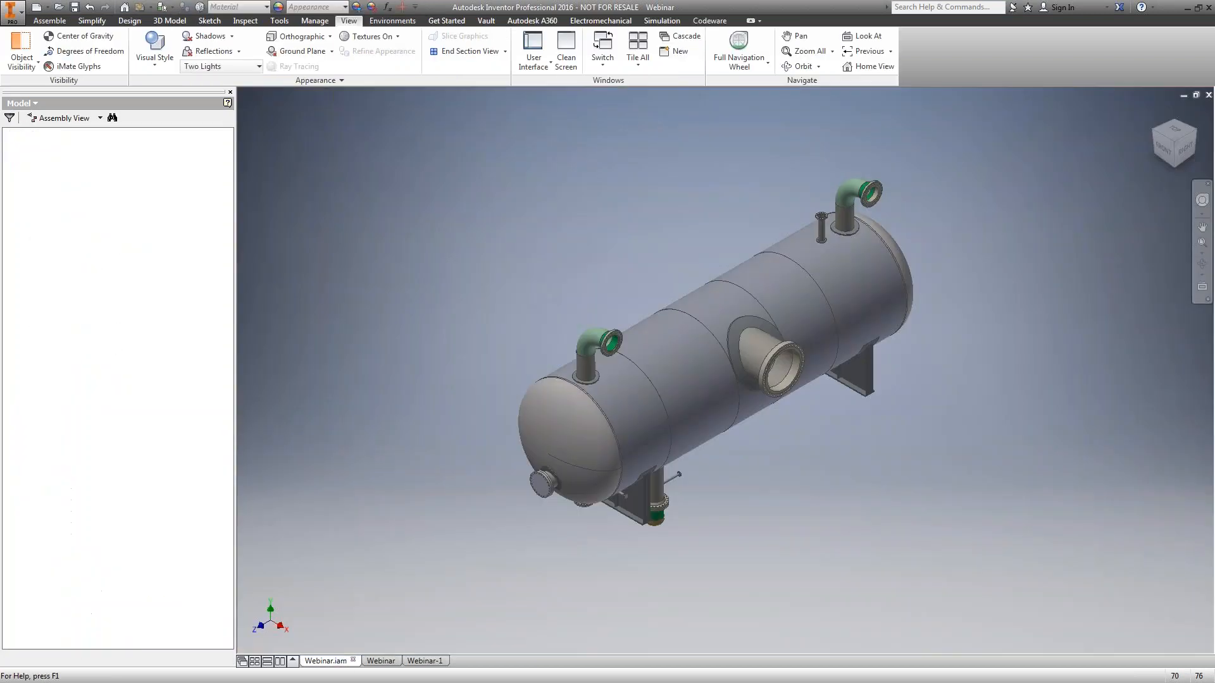